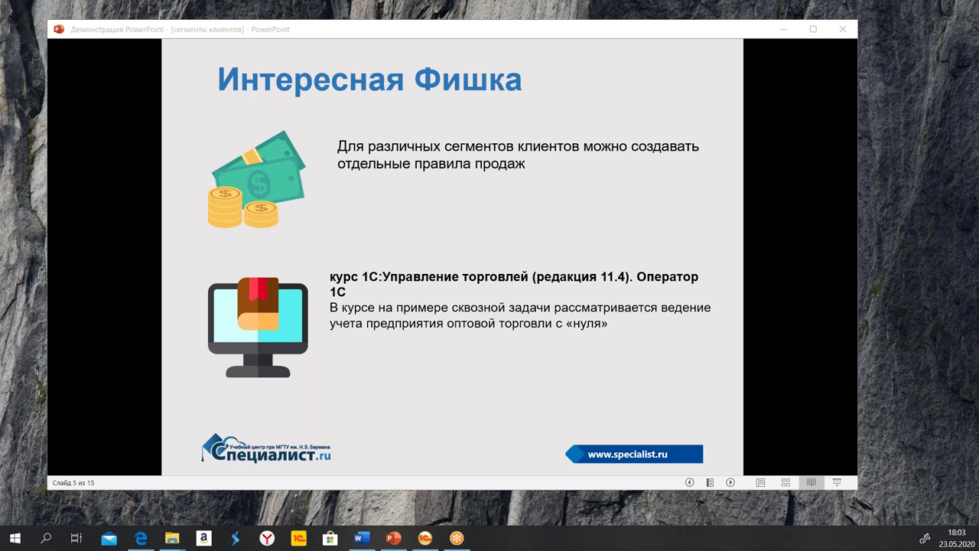
Advance the slideshow to slide 7, the CRM и маркетинг settings with Сегменты клиентов circled
{"action": "left_click", "coordinate": [481, 318]}
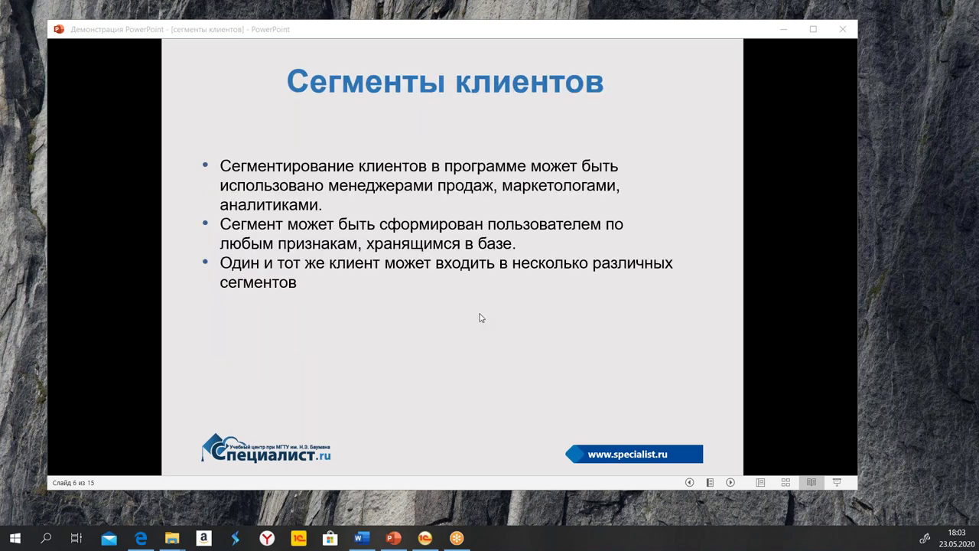
{"action": "scroll", "coordinate": [451, 286], "scroll_direction": "up", "scroll_amount": 1}
{"action": "scroll", "coordinate": [449, 286], "scroll_direction": "down", "scroll_amount": 1}
{"action": "scroll", "coordinate": [449, 286], "scroll_direction": "down", "scroll_amount": 1}
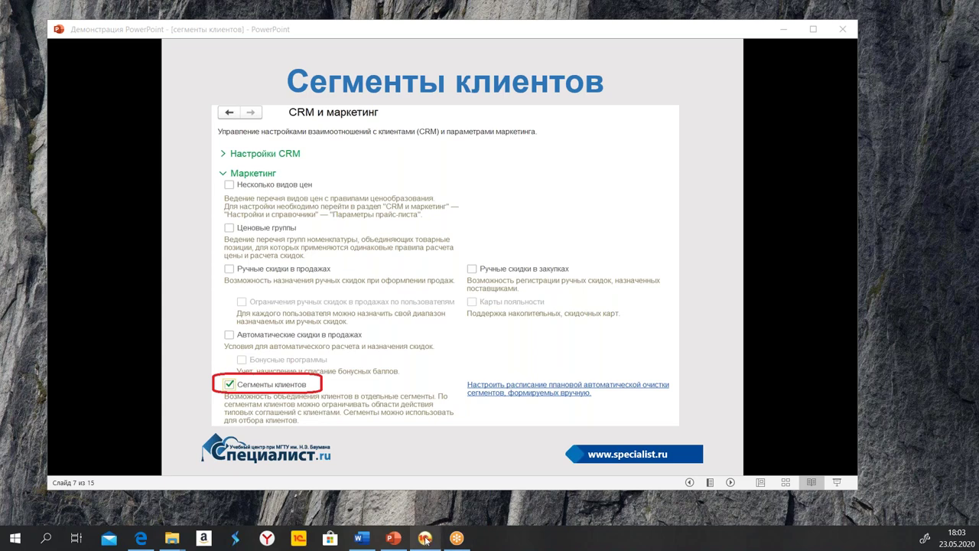
Bring the 1C window to the front, move it up and make it taller
{"action": "left_click", "coordinate": [426, 538]}
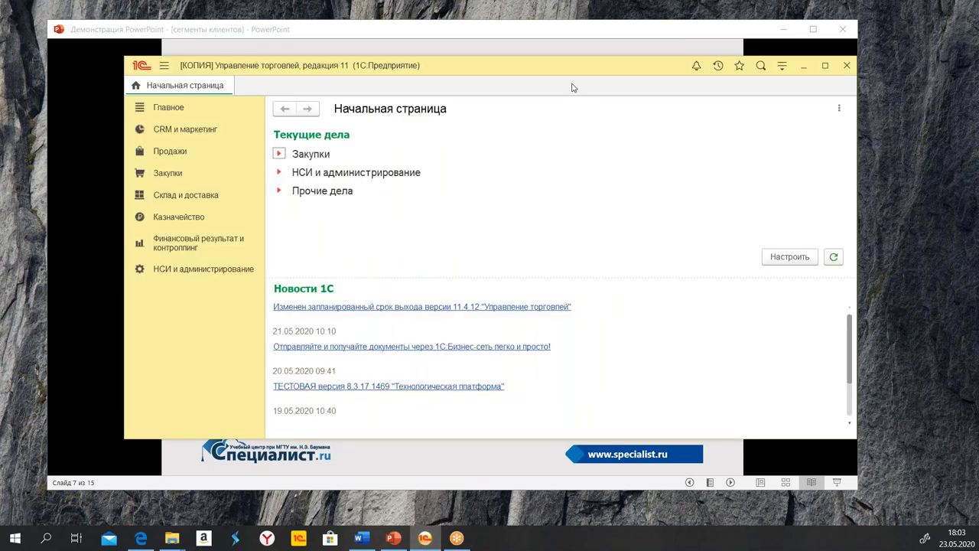
{"action": "left_click_drag", "start_coordinate": [562, 65], "coordinate": [563, 38]}
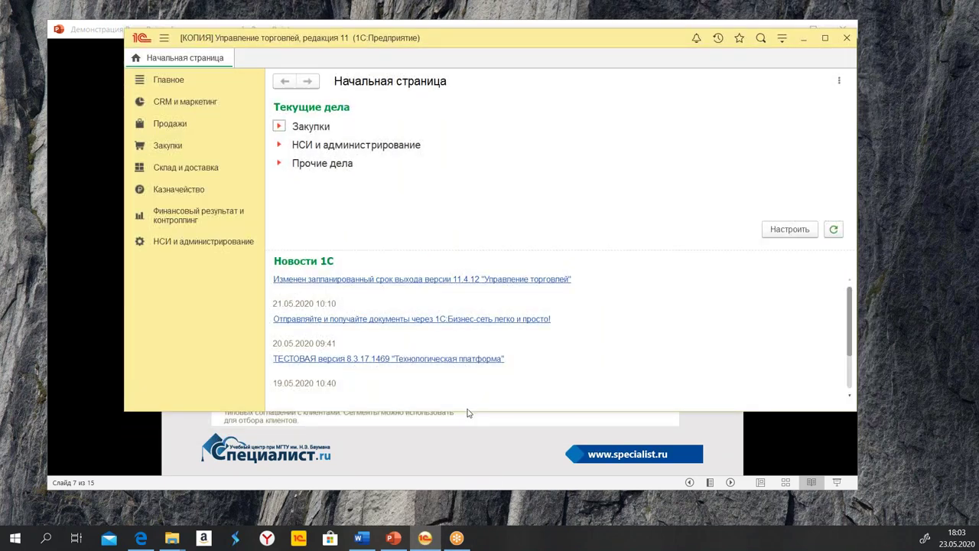
{"action": "left_click_drag", "start_coordinate": [469, 411], "coordinate": [507, 504]}
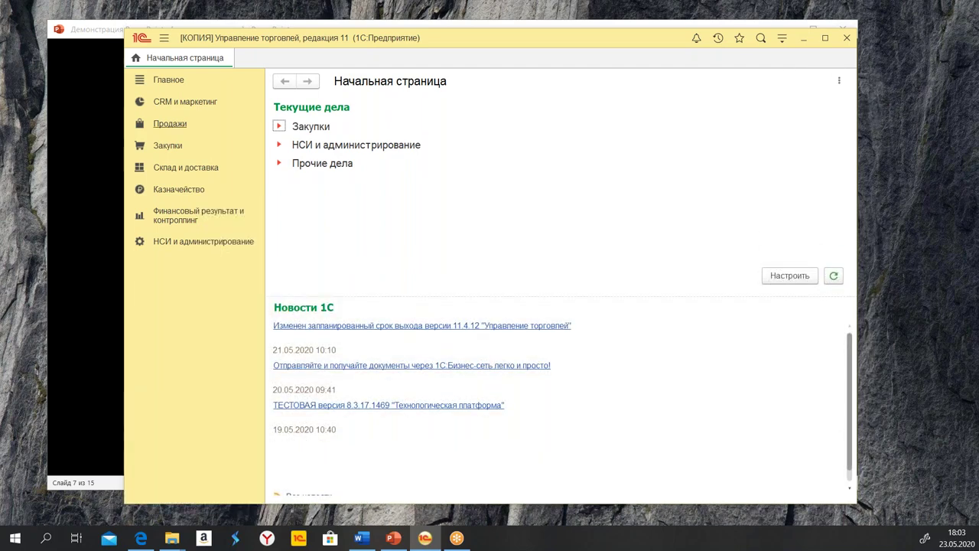
Find Сегменты клиентов under Маркетинг in НСИ и администрирование > CRM и маркетинг, then show the section's links
{"action": "left_click", "coordinate": [193, 245]}
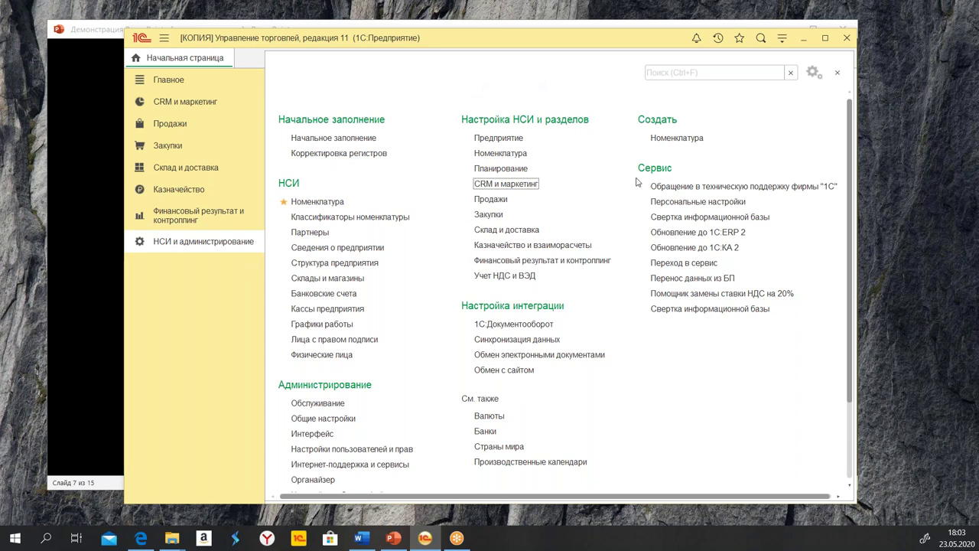
{"action": "left_click", "coordinate": [508, 185]}
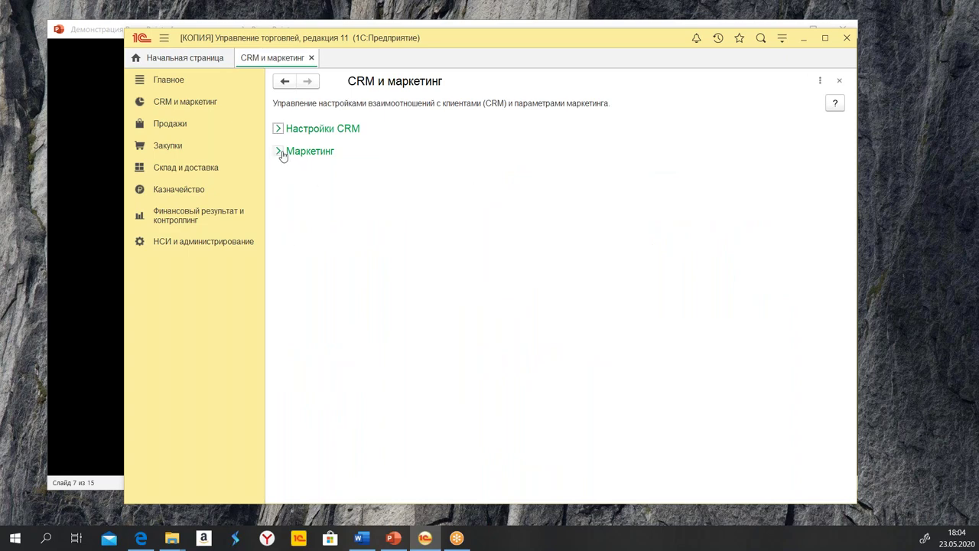
{"action": "left_click", "coordinate": [278, 151]}
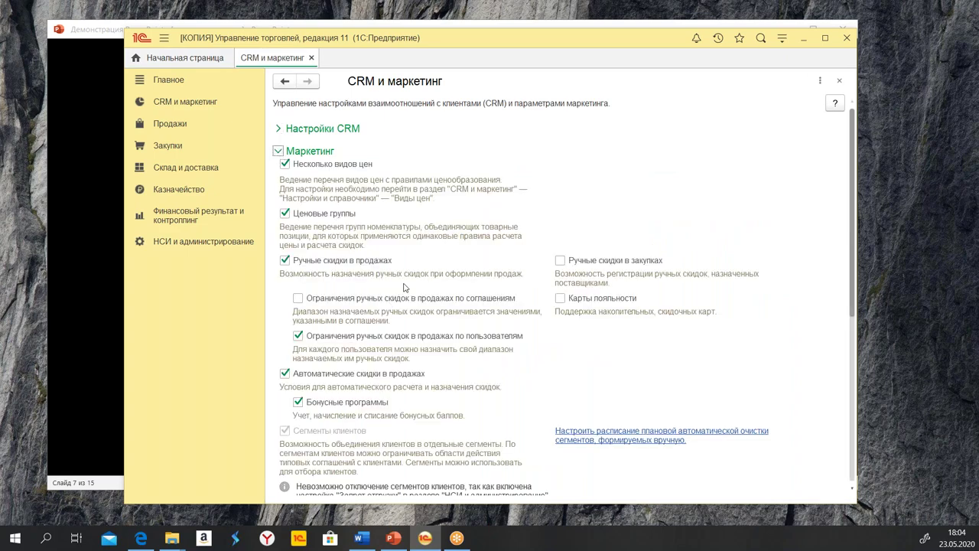
{"action": "scroll", "coordinate": [413, 298], "scroll_direction": "down", "scroll_amount": 3}
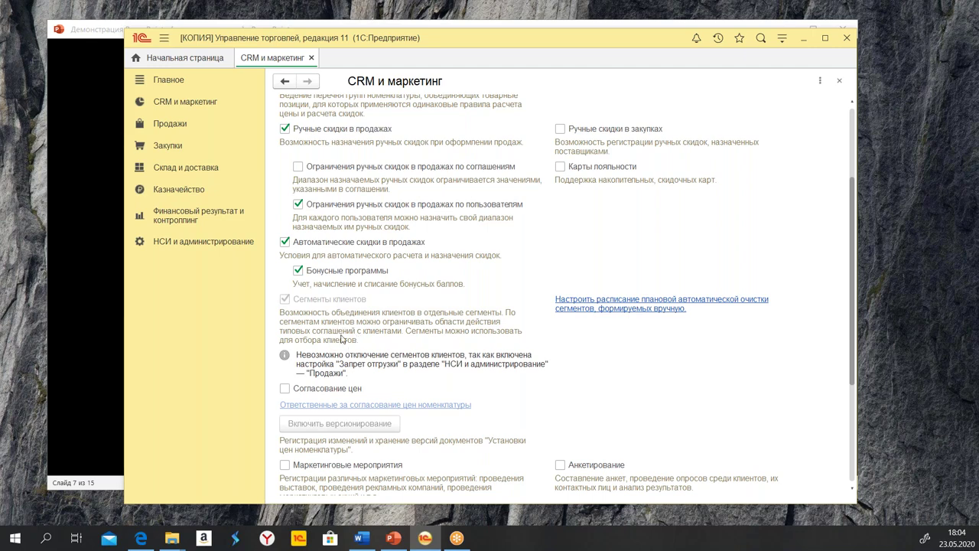
{"action": "left_click", "coordinate": [188, 102]}
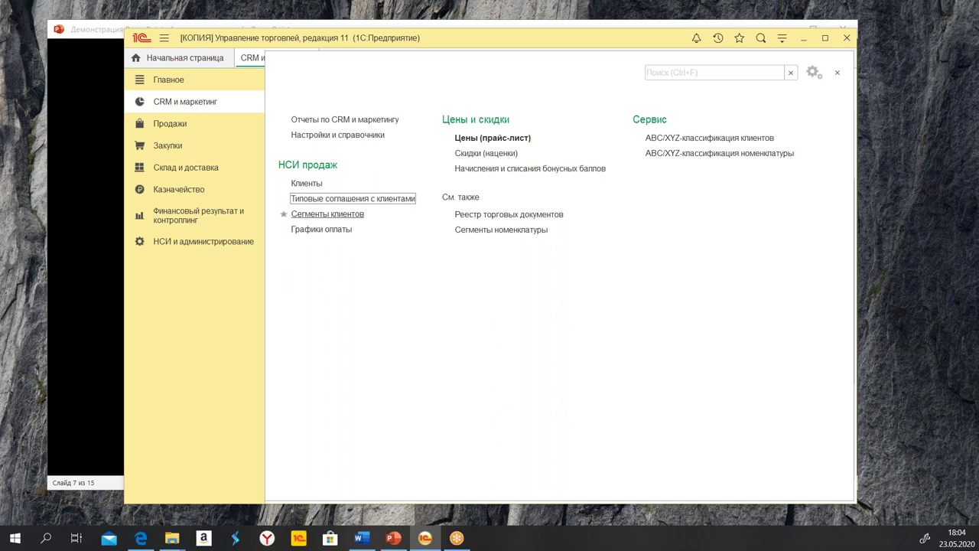
Open the Сегменты клиентов list and look over the мелкий опт and оптовики segments
{"action": "left_click", "coordinate": [326, 215]}
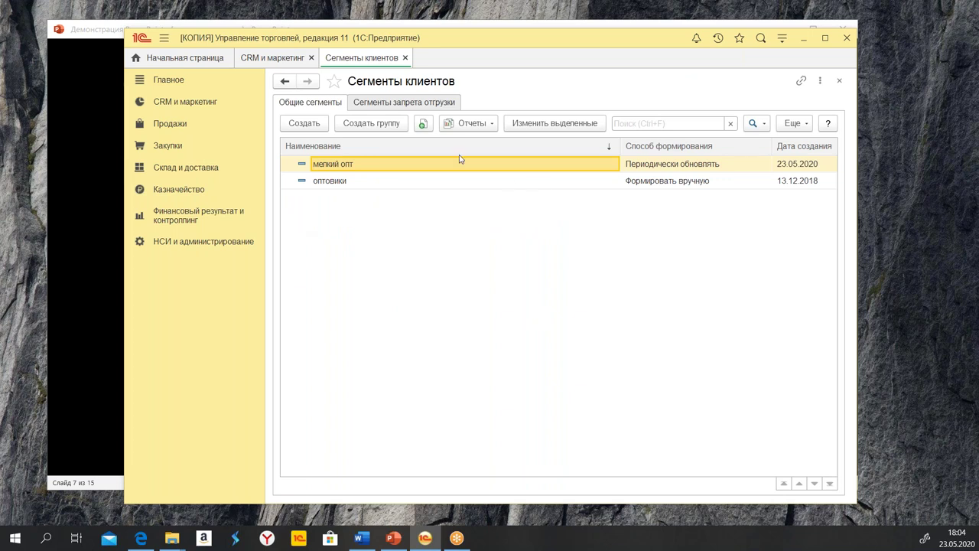
{"action": "left_click", "coordinate": [378, 183]}
{"action": "left_click", "coordinate": [370, 171]}
{"action": "left_click", "coordinate": [374, 185]}
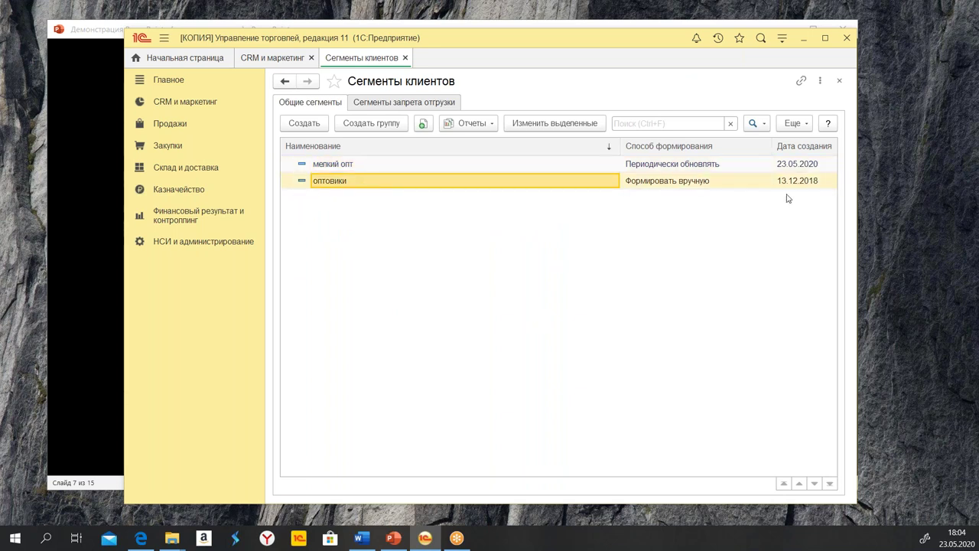
{"action": "left_click", "coordinate": [794, 163]}
{"action": "left_click", "coordinate": [360, 165]}
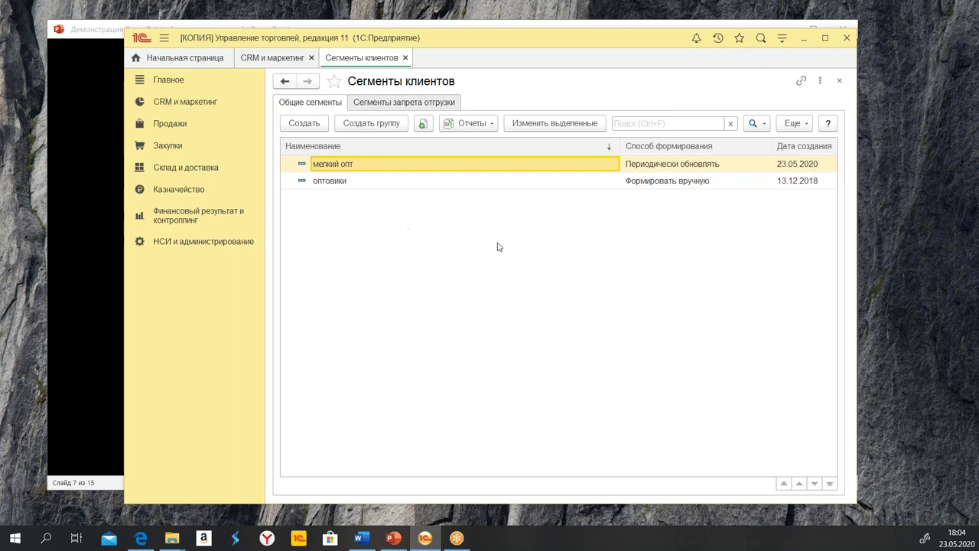
{"action": "left_click", "coordinate": [358, 186]}
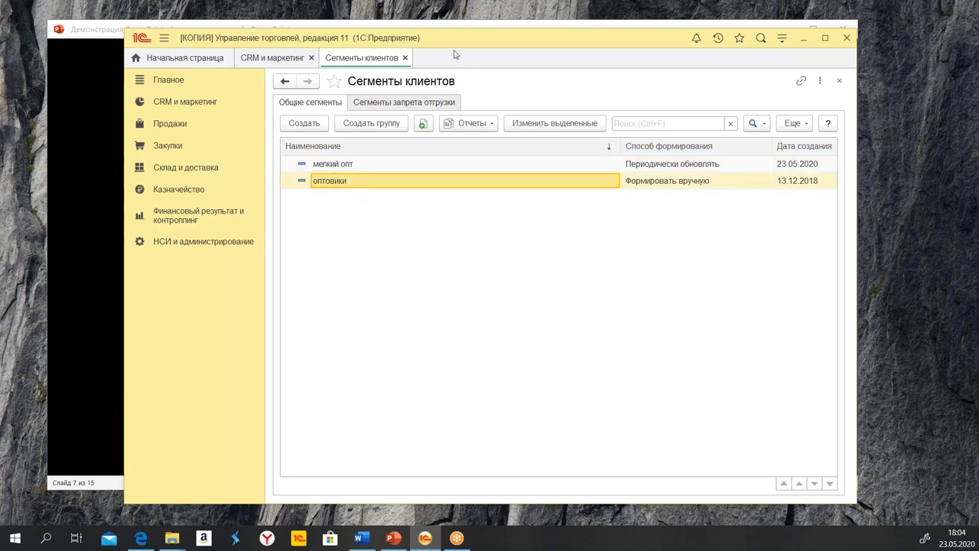
Enlarge the window, view Сегменты запрета отгрузки, return to Общие сегменты, then go back to PowerPoint
{"action": "left_click_drag", "start_coordinate": [455, 43], "coordinate": [433, 47]}
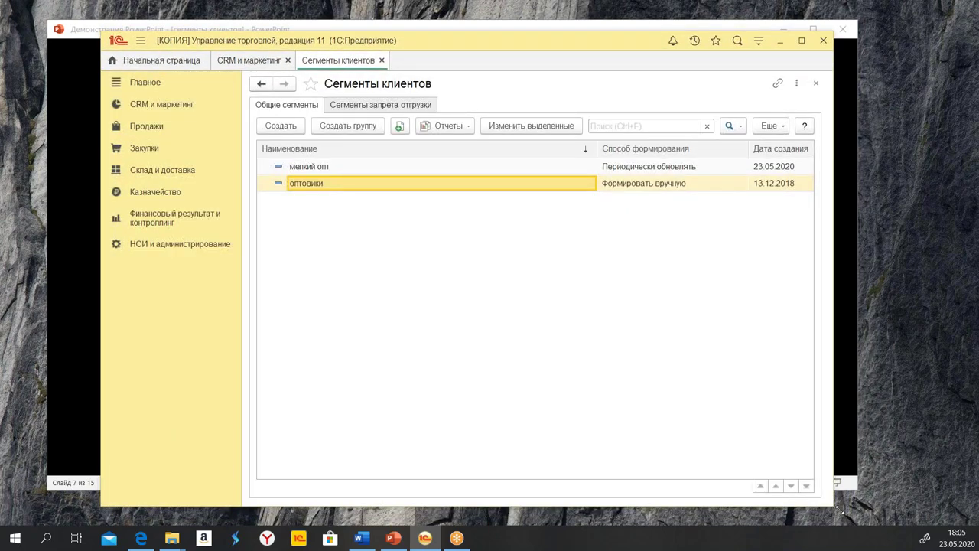
{"action": "left_click_drag", "start_coordinate": [839, 511], "coordinate": [912, 527]}
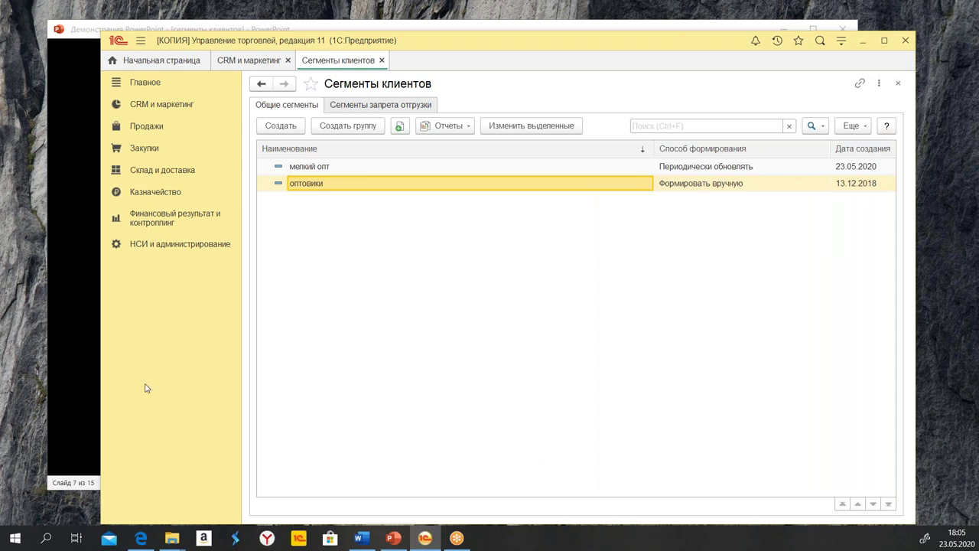
{"action": "left_click", "coordinate": [397, 107]}
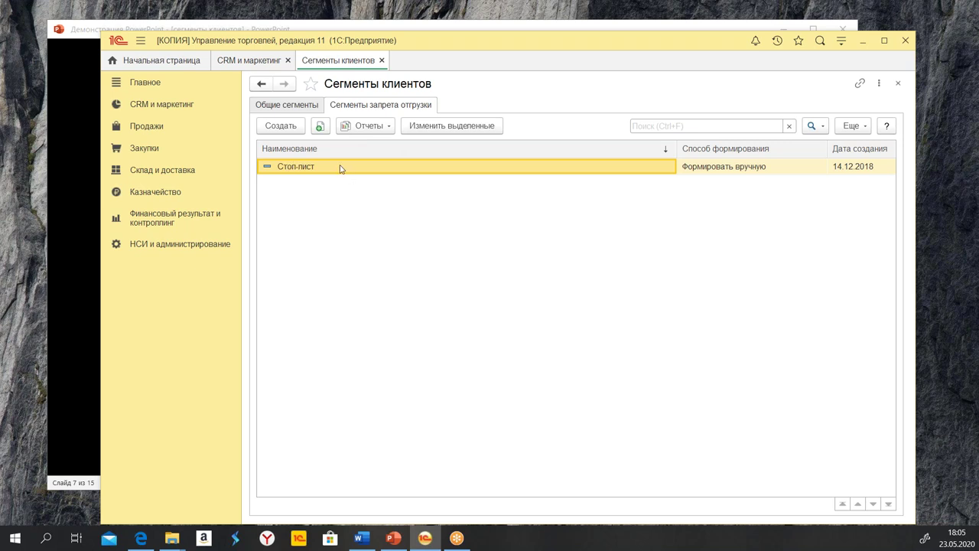
{"action": "left_click", "coordinate": [281, 108]}
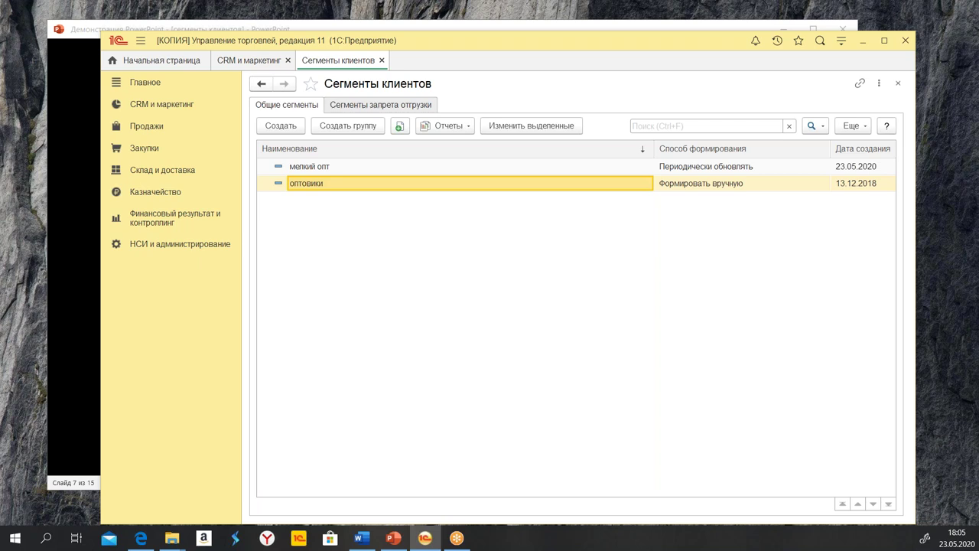
{"action": "key", "text": "alt+Tab"}
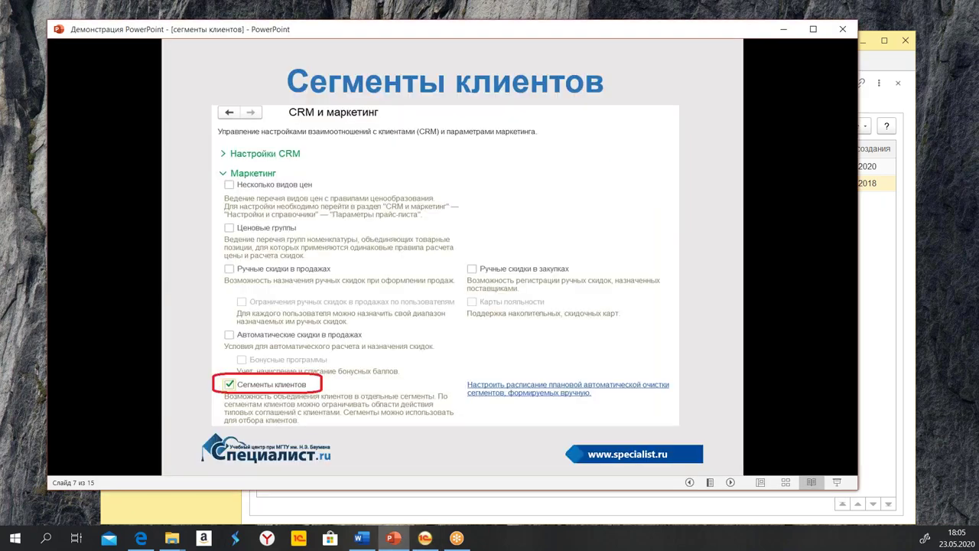
Advance to slide 8 on segment formation methods and return to the 1C window
{"action": "left_click", "coordinate": [731, 482]}
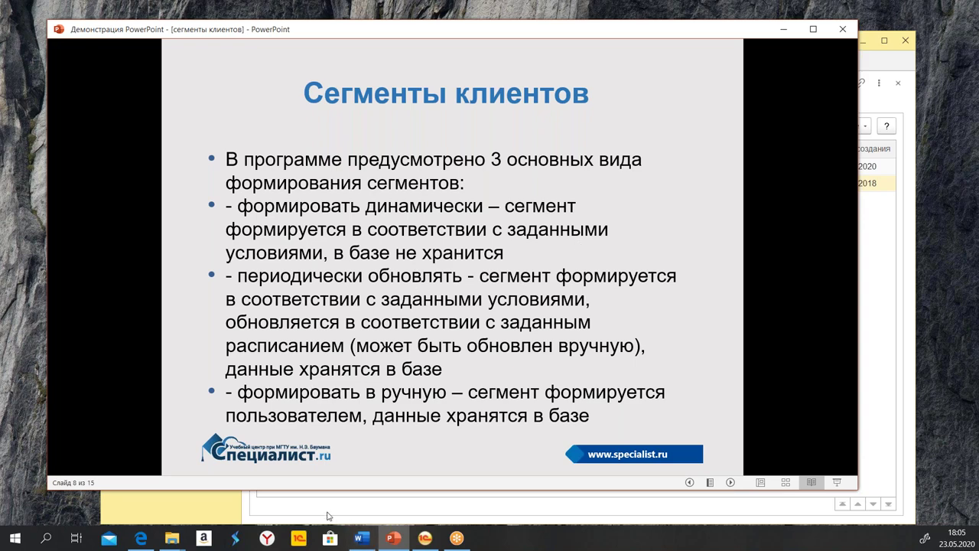
{"action": "key", "text": "alt+Tab"}
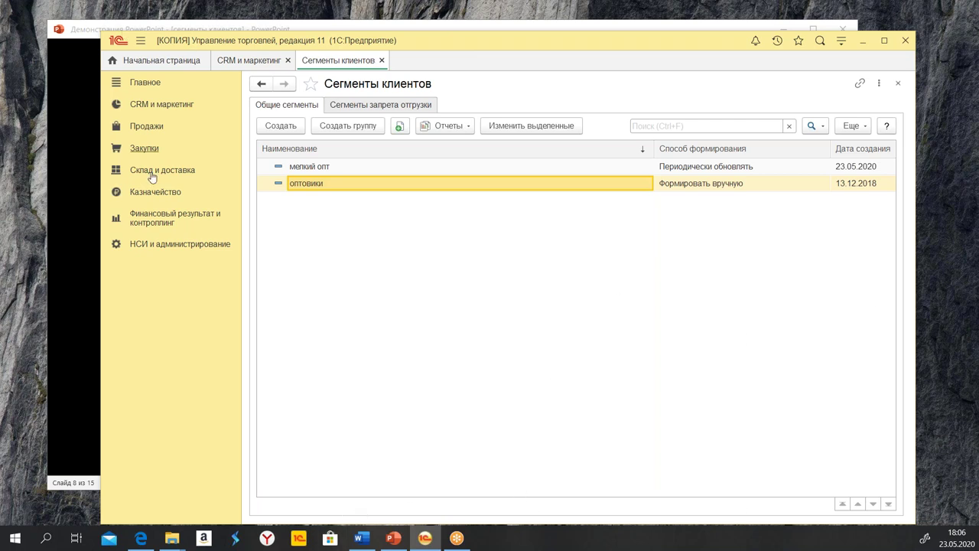
Close the CRM и маркетинг settings tab and reopen the Сегменты клиентов list from the section links
{"action": "left_click", "coordinate": [176, 246]}
{"action": "left_click", "coordinate": [483, 188]}
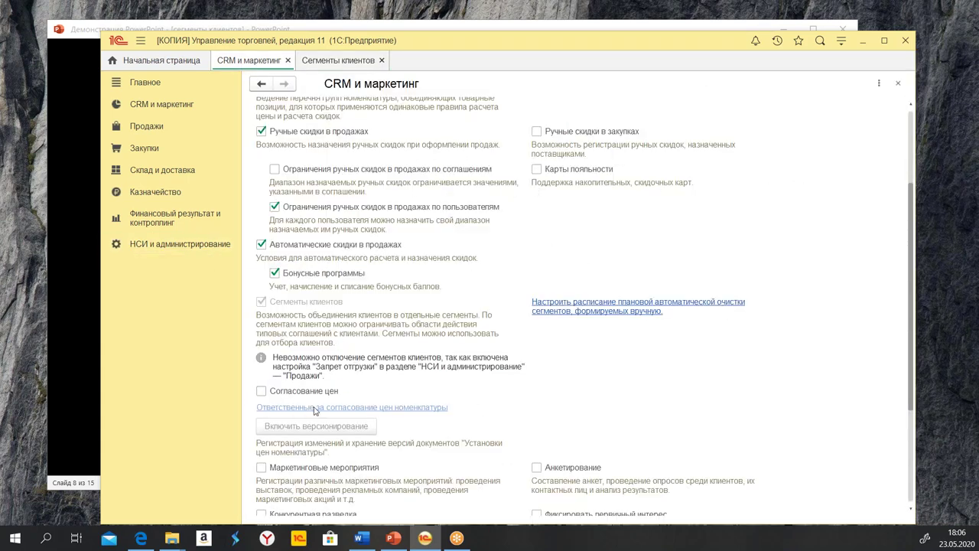
{"action": "left_click", "coordinate": [897, 83]}
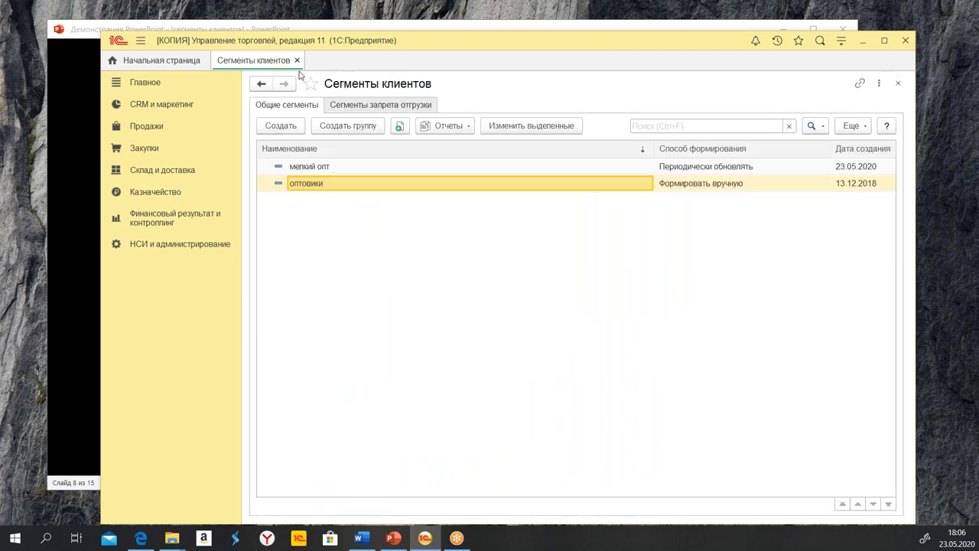
{"action": "left_click", "coordinate": [159, 105]}
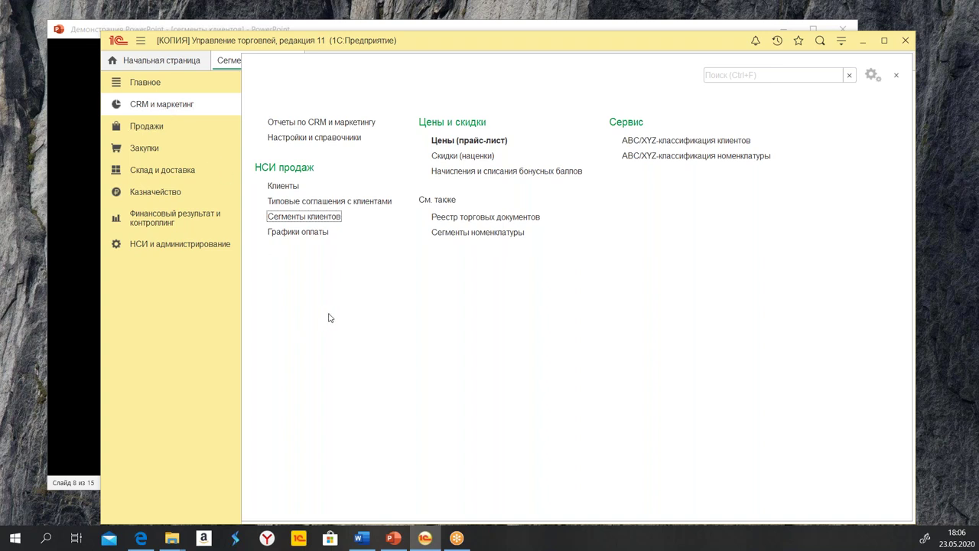
{"action": "left_click", "coordinate": [313, 218]}
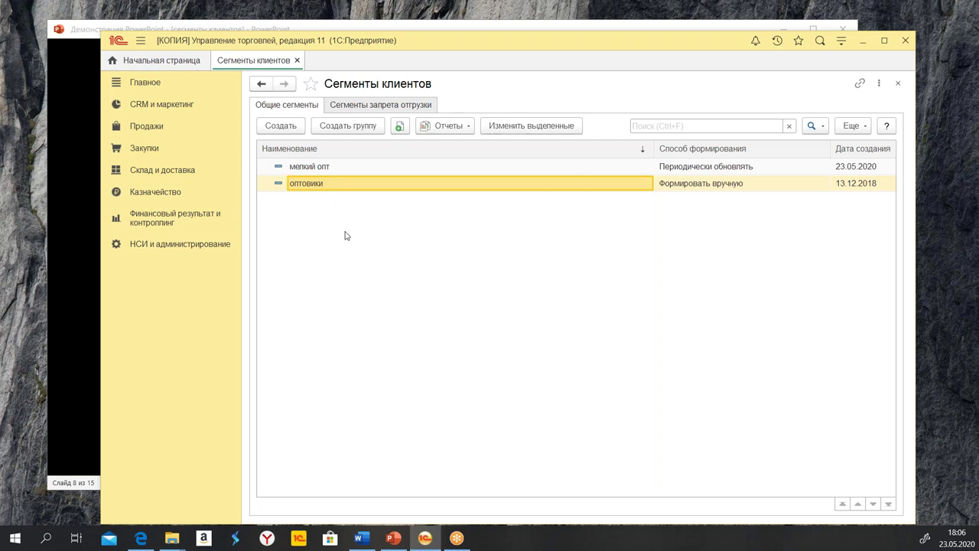
Create a new client segment and enlarge the form scale to 134%
{"action": "left_click", "coordinate": [280, 130]}
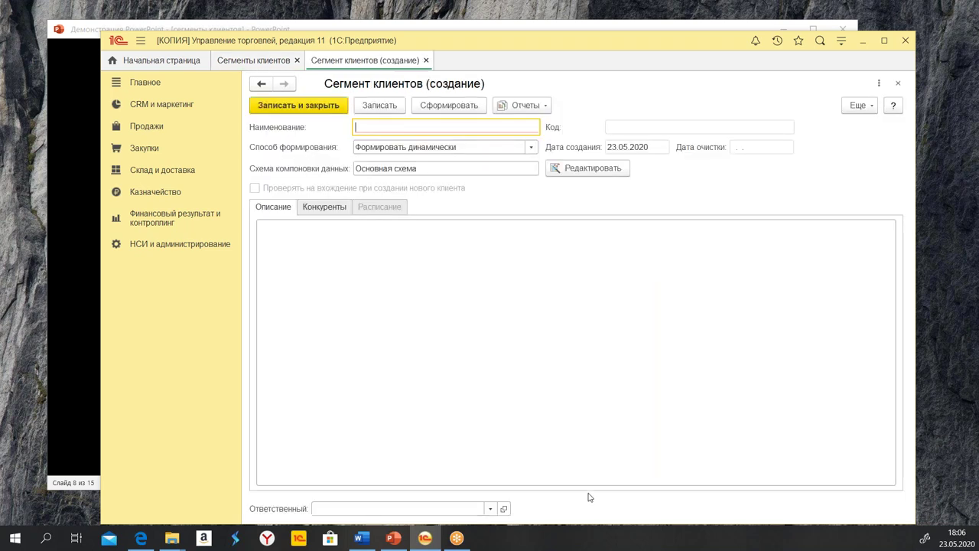
{"action": "type", "text": "Тест"}
{"action": "left_click", "coordinate": [842, 39]}
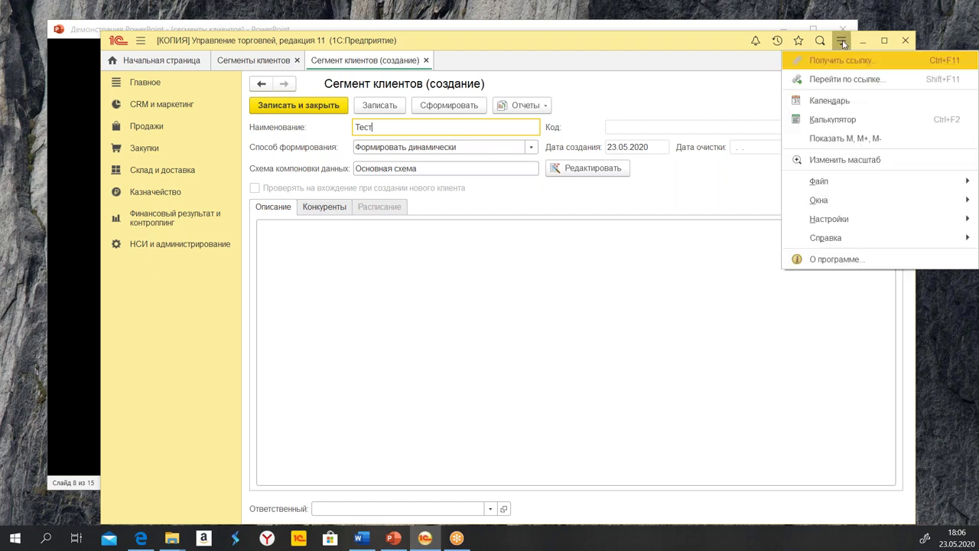
{"action": "left_click", "coordinate": [871, 159]}
{"action": "left_click", "coordinate": [793, 119]}
{"action": "left_click_drag", "start_coordinate": [793, 119], "coordinate": [802, 120]}
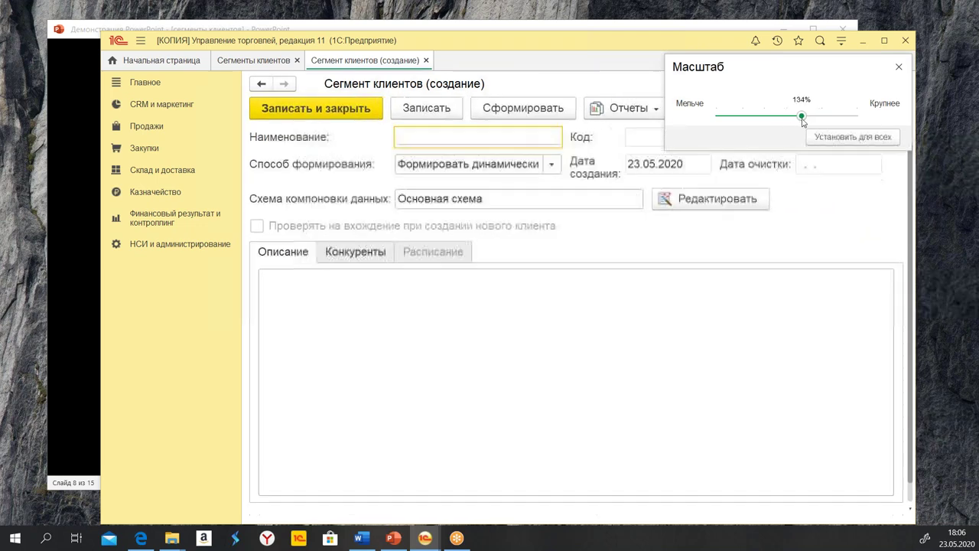
{"action": "left_click", "coordinate": [899, 67]}
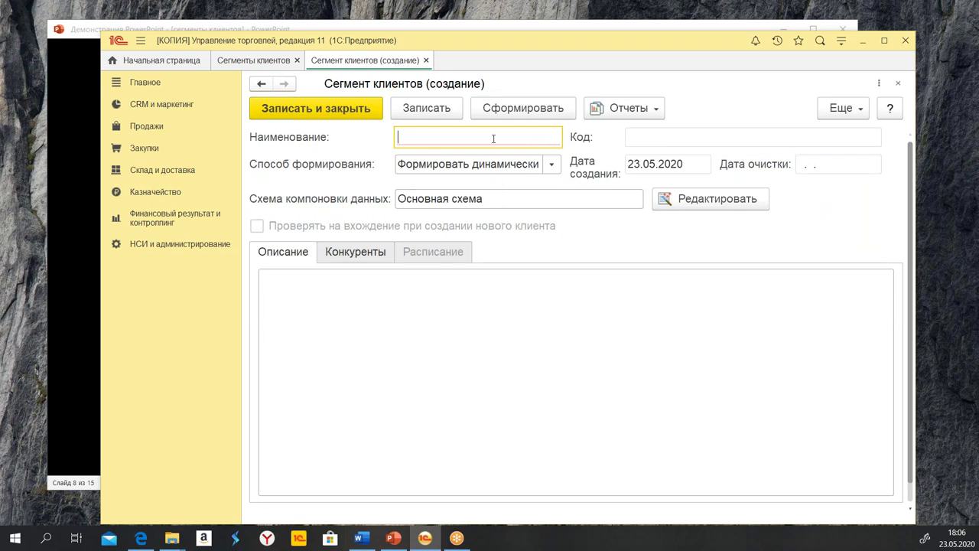
Name the segment Тест with Формировать динамически, then switch to the PowerPoint slideshow
{"action": "type", "text": "Te"}
{"action": "left_click", "coordinate": [551, 167]}
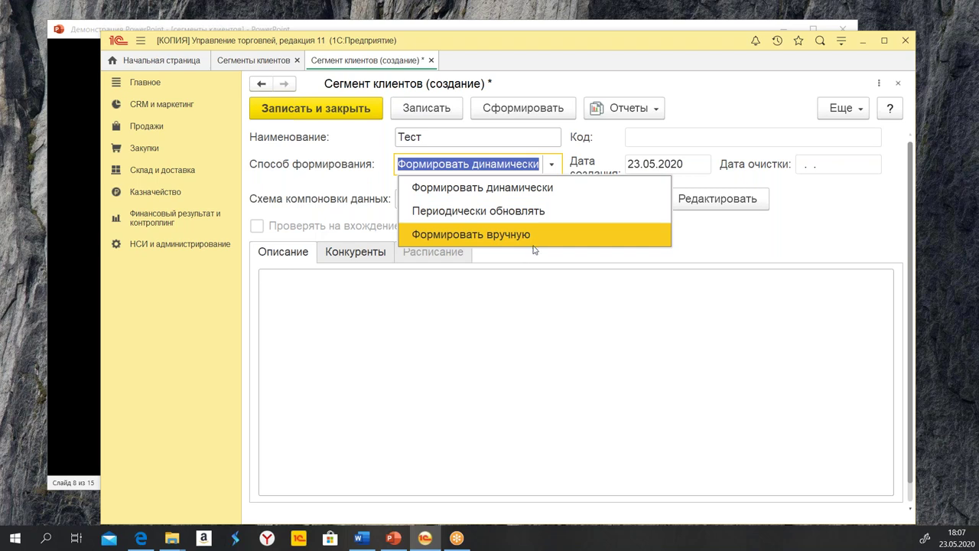
{"action": "left_click", "coordinate": [561, 300]}
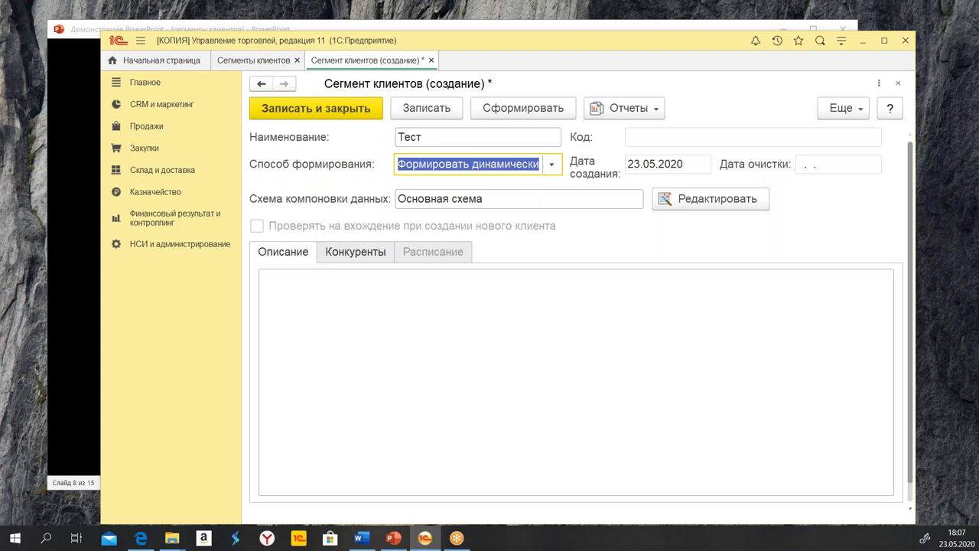
{"action": "key", "text": "alt+Tab"}
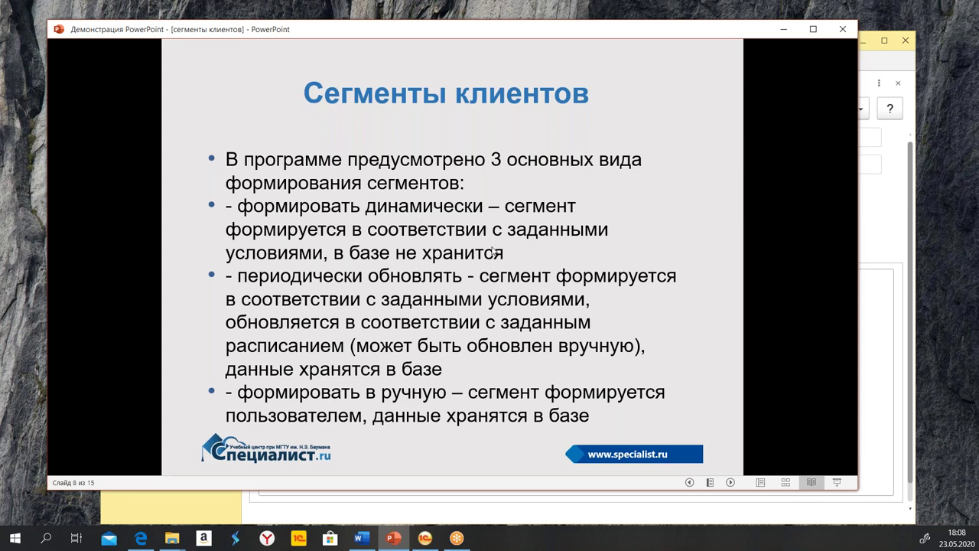
Bring the unsaved Тест segment form back in front of the slideshow
{"action": "left_click", "coordinate": [879, 217]}
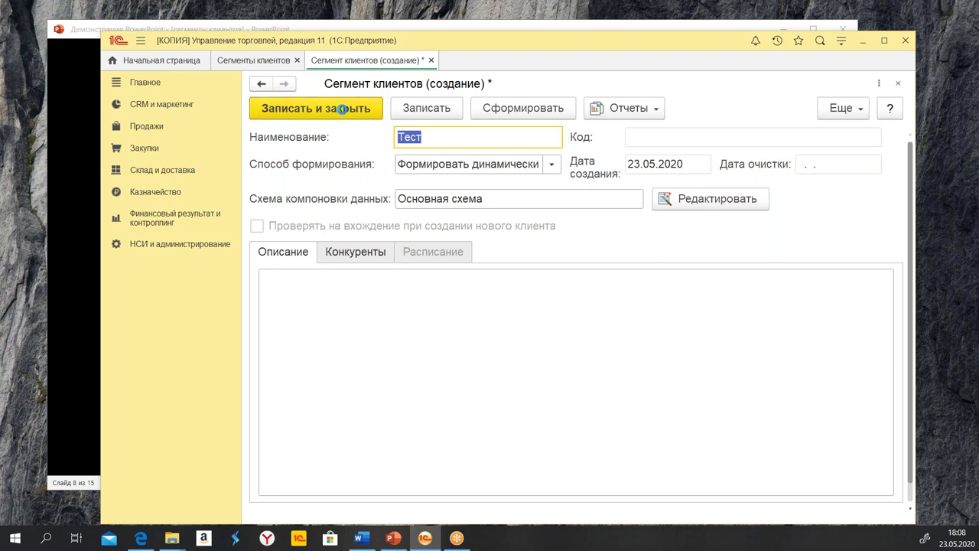
Save the Тест segment and sort the three segments by Способ формирования
{"action": "left_click", "coordinate": [342, 110]}
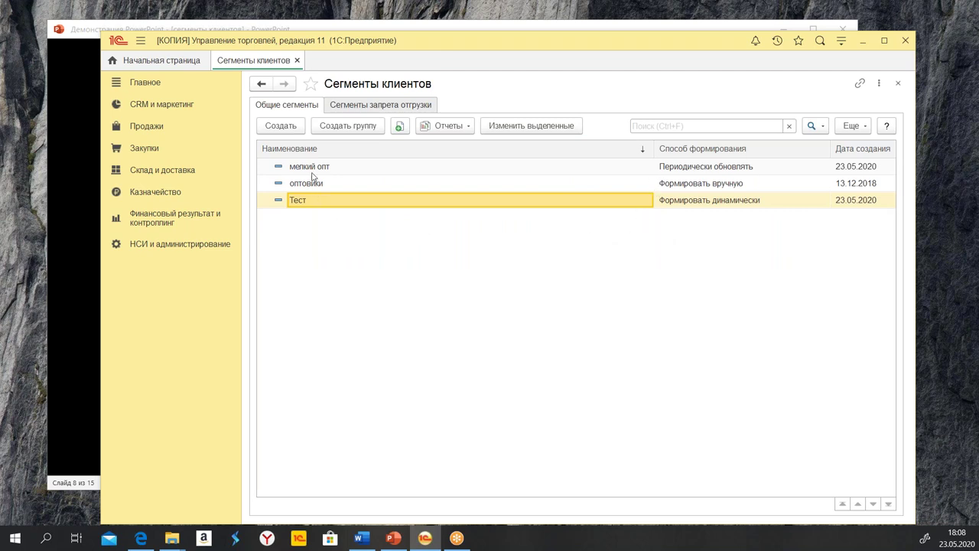
{"action": "left_click", "coordinate": [711, 151]}
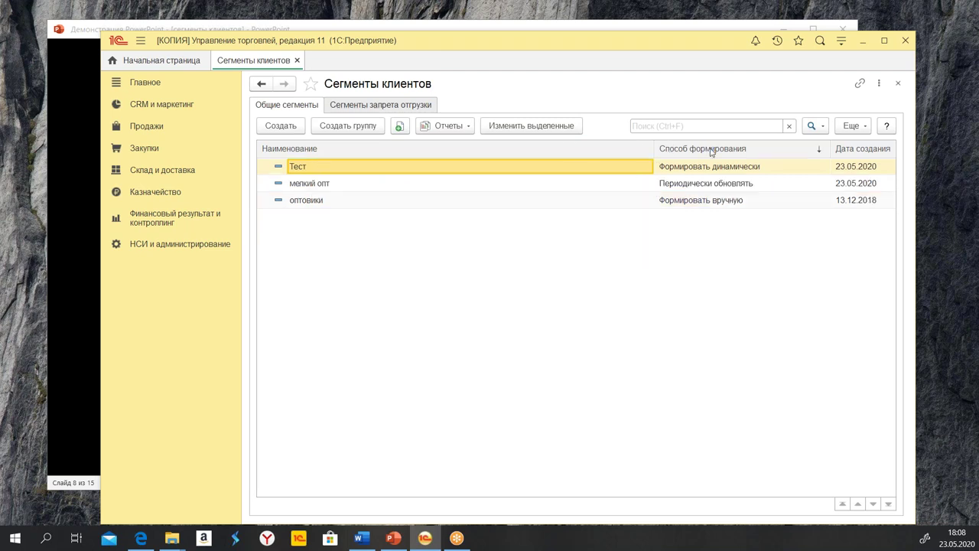
{"action": "left_click", "coordinate": [724, 190]}
{"action": "left_click", "coordinate": [708, 167]}
{"action": "left_click", "coordinate": [704, 183]}
{"action": "left_click", "coordinate": [706, 201]}
{"action": "left_click", "coordinate": [688, 182]}
{"action": "left_click", "coordinate": [691, 171]}
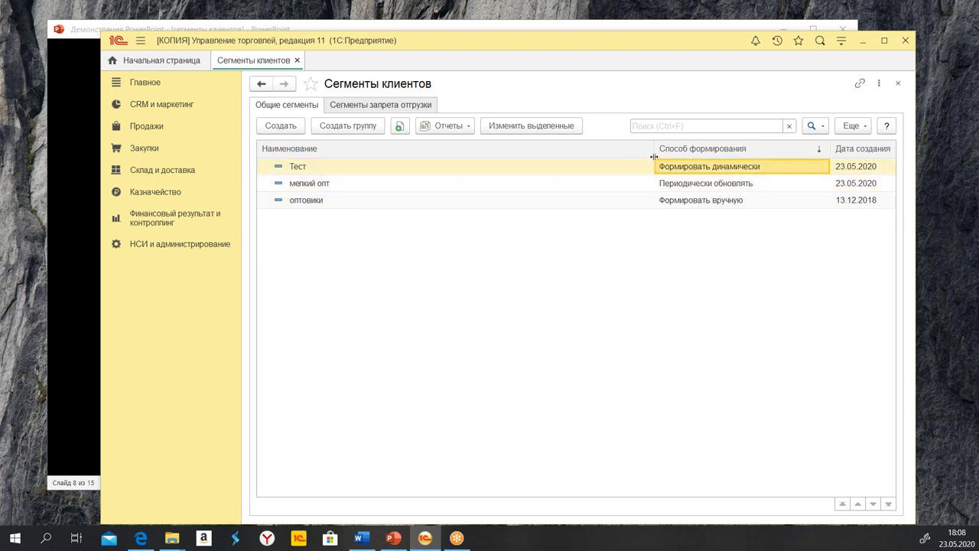
{"action": "left_click", "coordinate": [688, 184]}
{"action": "left_click", "coordinate": [686, 204]}
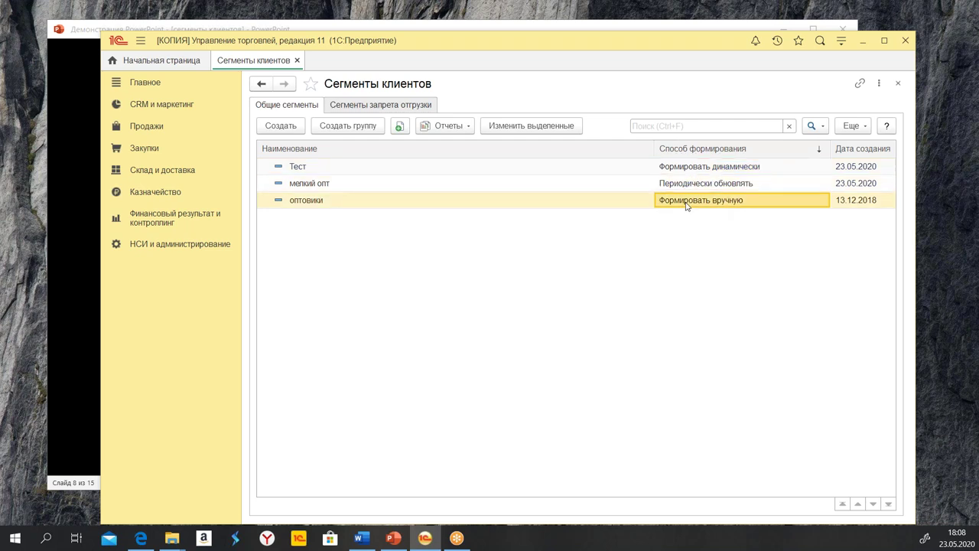
Create a new typical sales agreement in CRM и маркетинг > Типовые соглашения с клиентами
{"action": "left_click", "coordinate": [163, 110]}
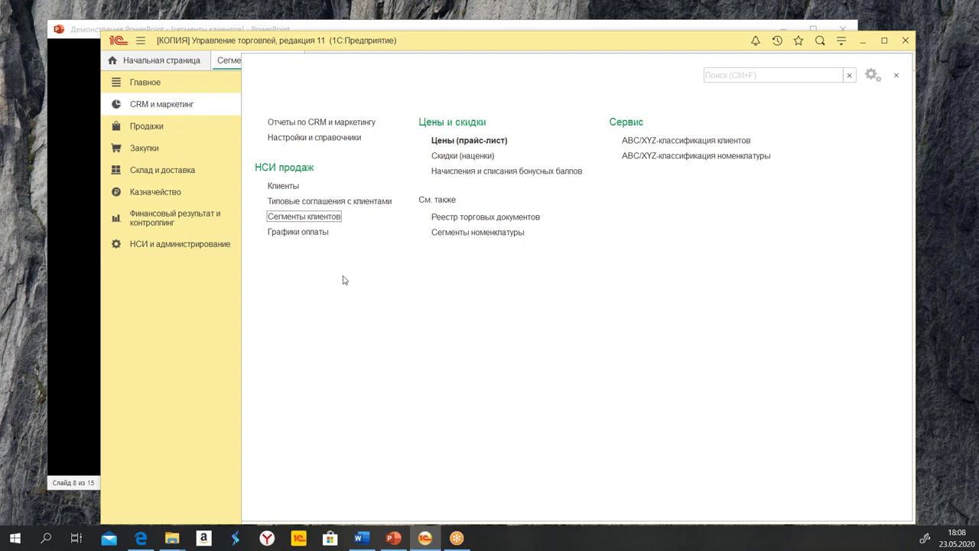
{"action": "left_click", "coordinate": [301, 202]}
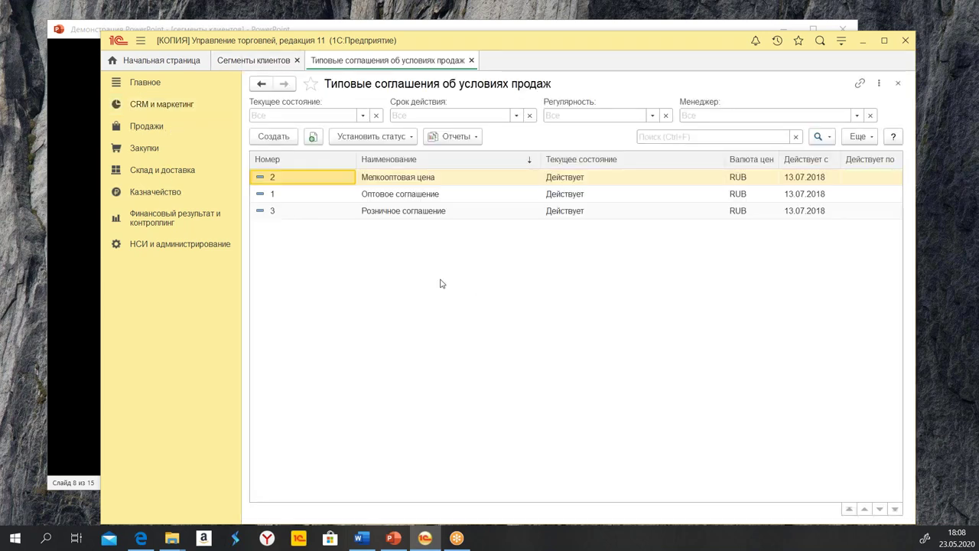
{"action": "left_click", "coordinate": [274, 137]}
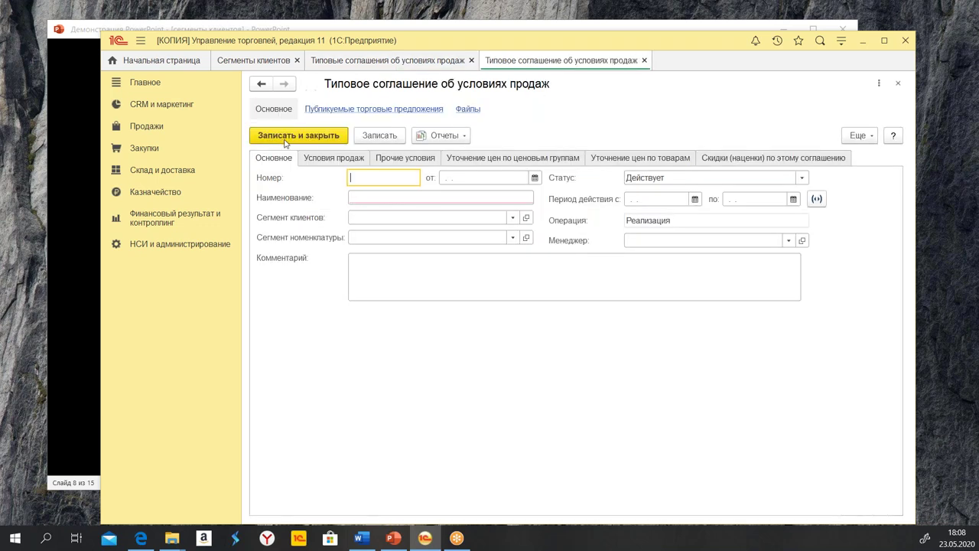
Check the product and client segment choices; only мелкий опт and оптовики are offered for clients
{"action": "left_click", "coordinate": [391, 240]}
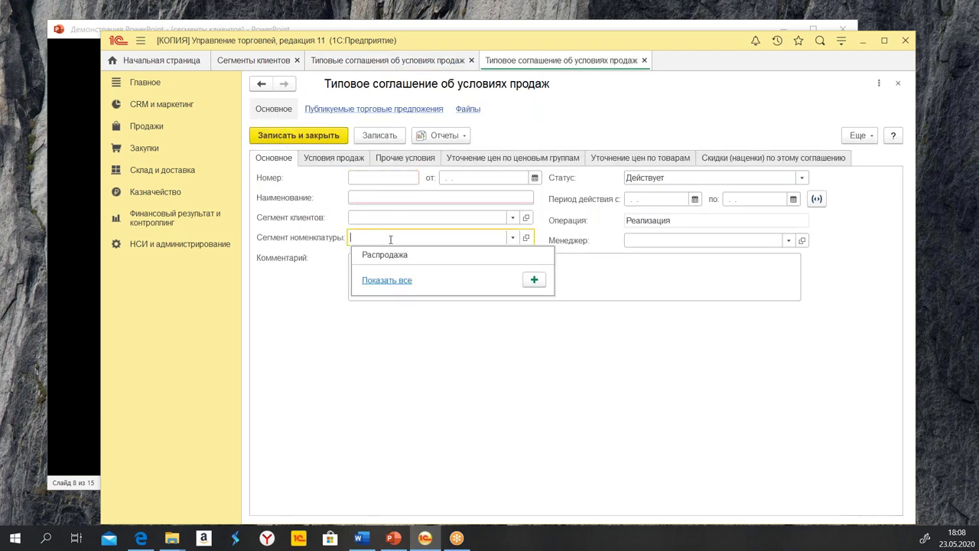
{"action": "left_click", "coordinate": [386, 286]}
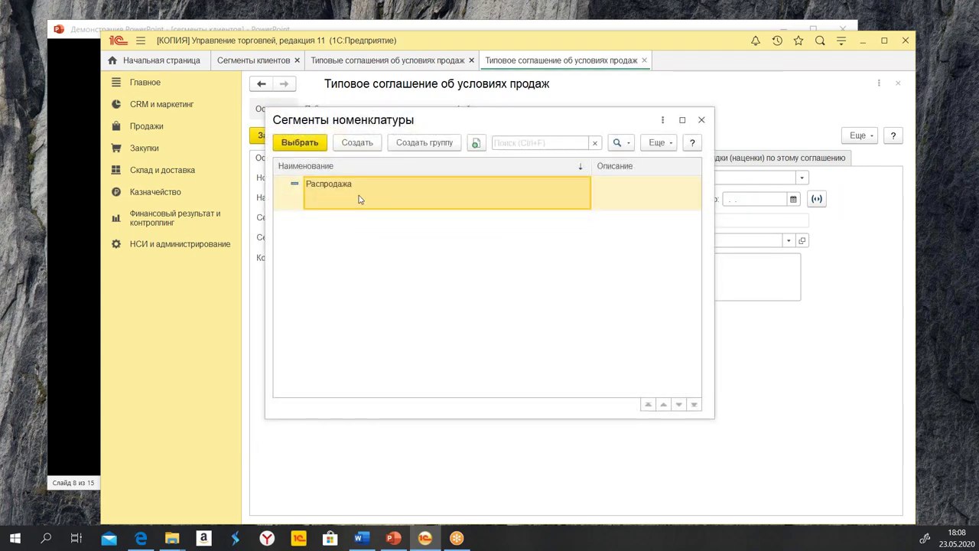
{"action": "left_click", "coordinate": [702, 119]}
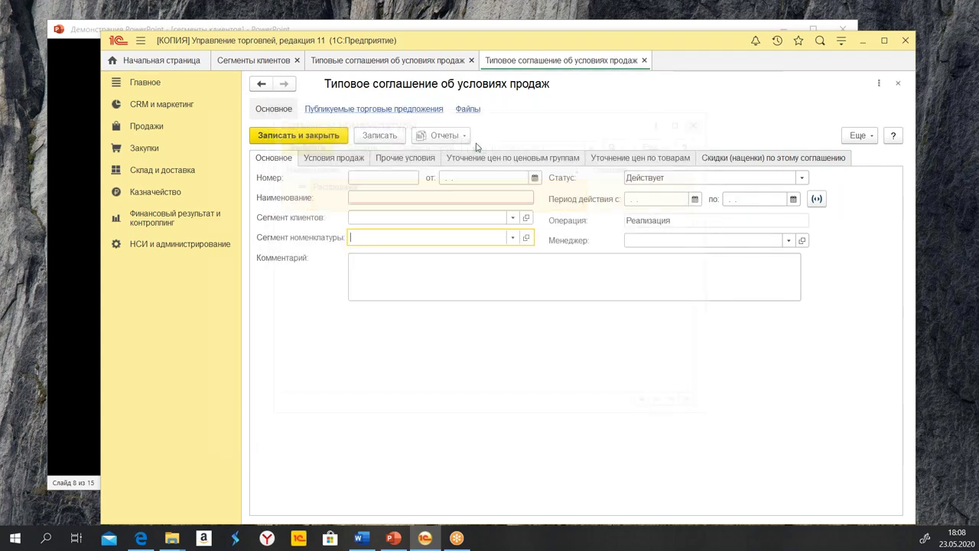
{"action": "left_click", "coordinate": [393, 214]}
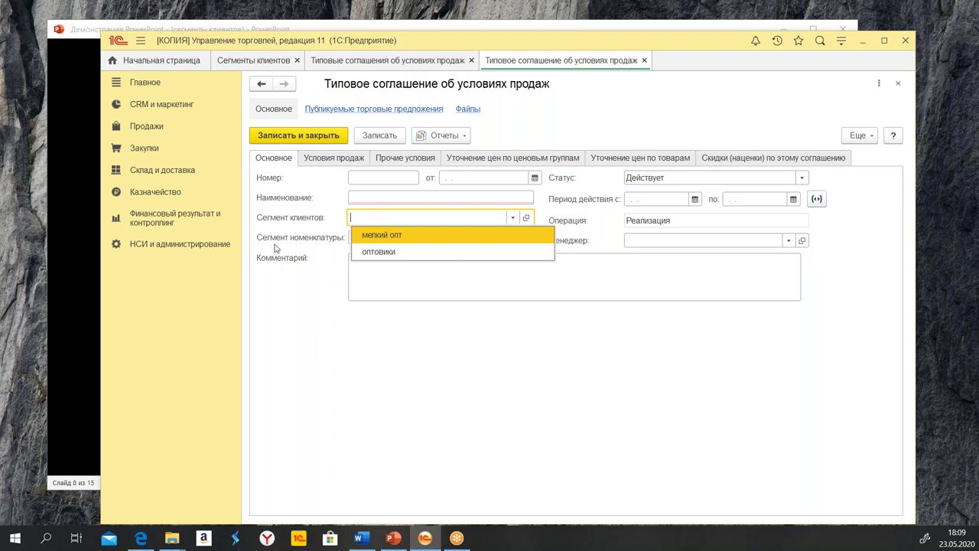
{"action": "key", "text": "Escape"}
{"action": "left_click", "coordinate": [380, 238]}
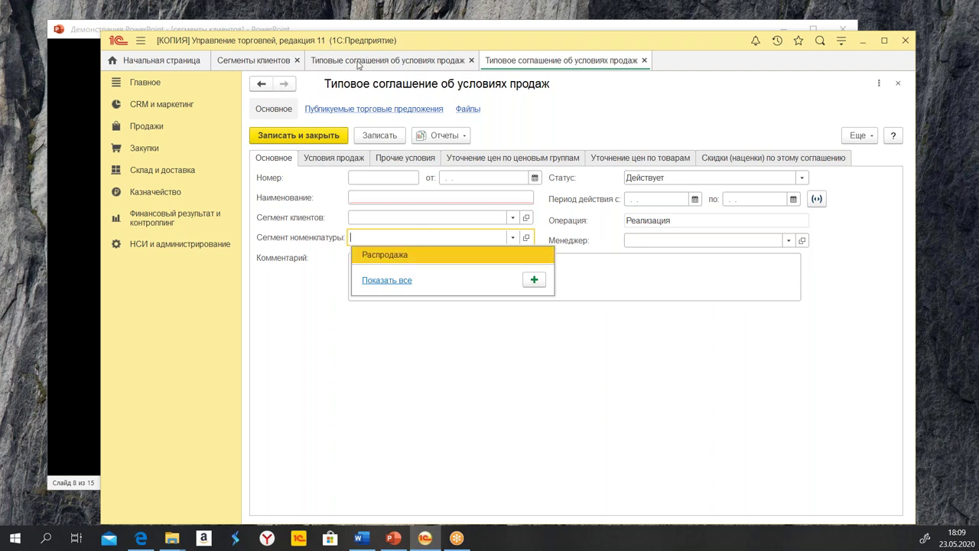
{"action": "key", "text": "Escape"}
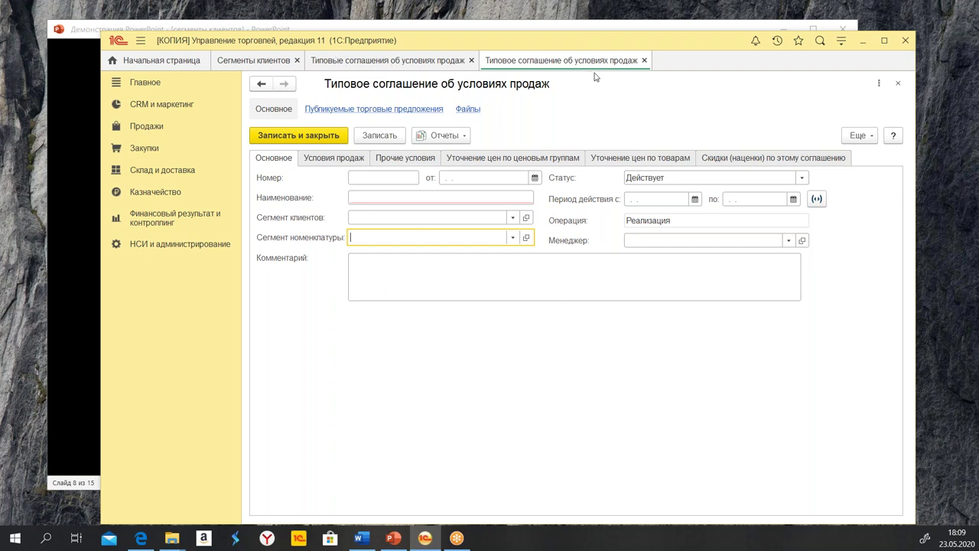
Close the agreement form and list, then open the Тест segment
{"action": "left_click", "coordinate": [645, 60]}
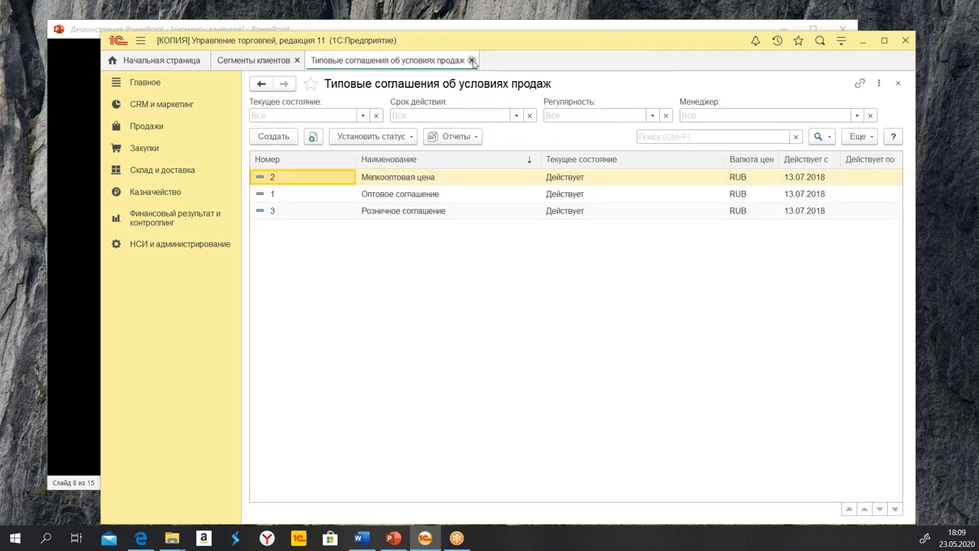
{"action": "left_click", "coordinate": [472, 61]}
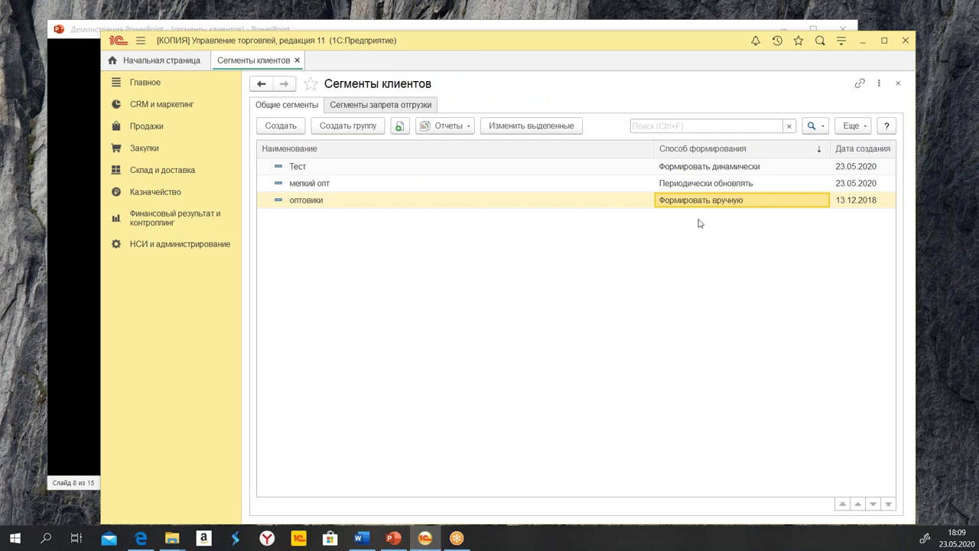
{"action": "left_click", "coordinate": [725, 173]}
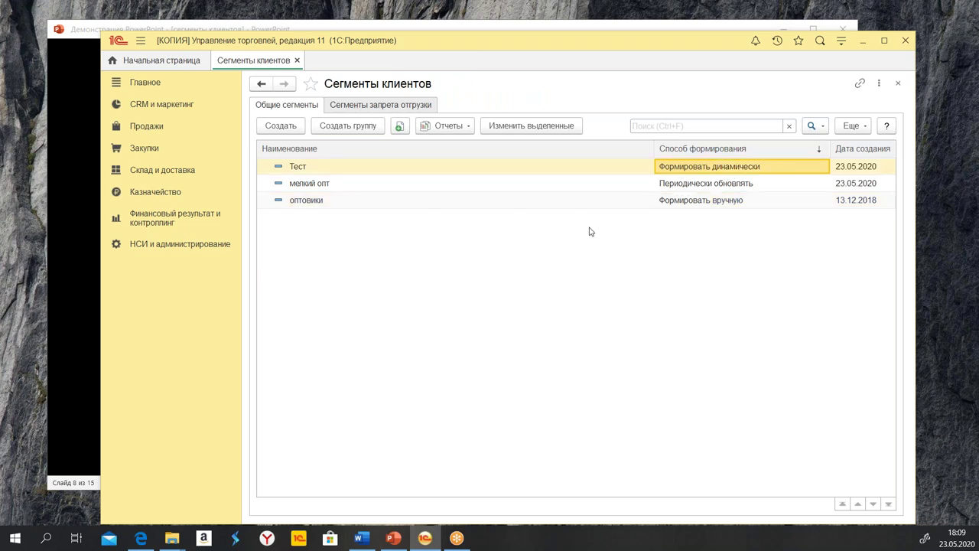
{"action": "double_click", "coordinate": [497, 166]}
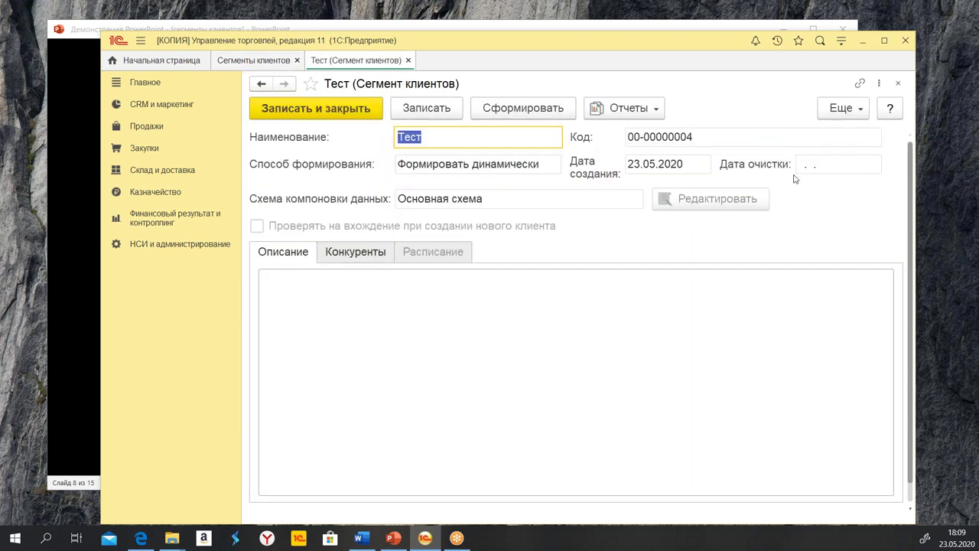
Unlock the segment's attributes, keep Формировать динамически, and open its selection conditions for editing
{"action": "left_click", "coordinate": [840, 109]}
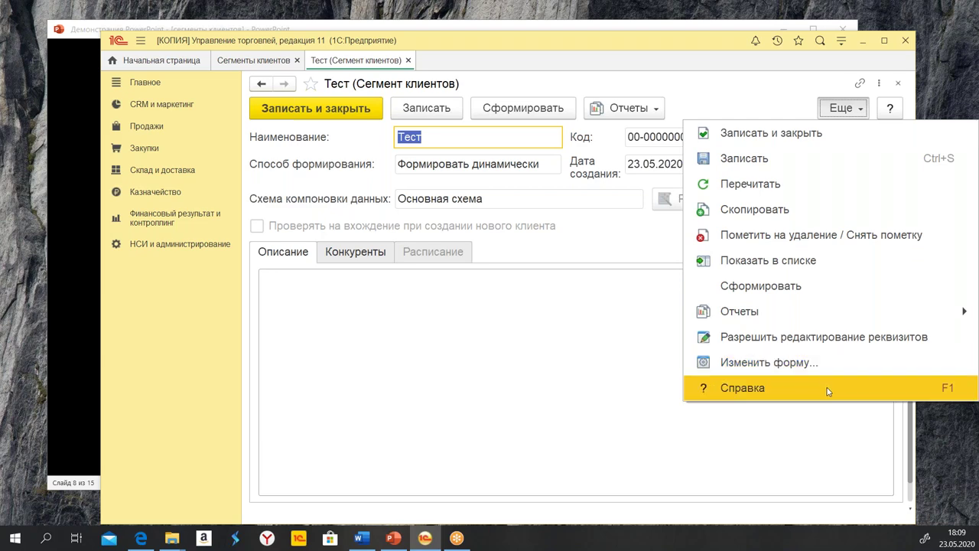
{"action": "left_click", "coordinate": [841, 343]}
{"action": "left_click", "coordinate": [418, 238]}
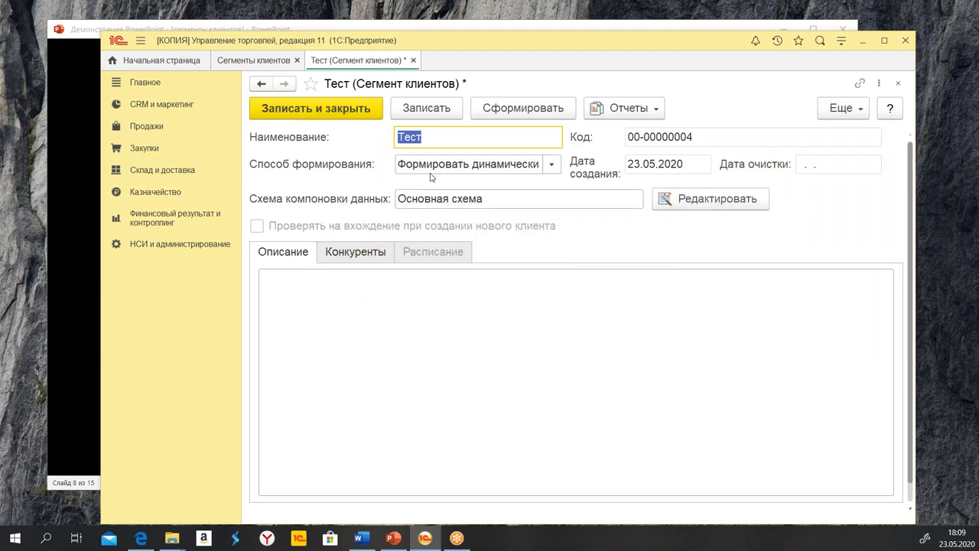
{"action": "left_click", "coordinate": [552, 164]}
{"action": "left_click", "coordinate": [565, 189]}
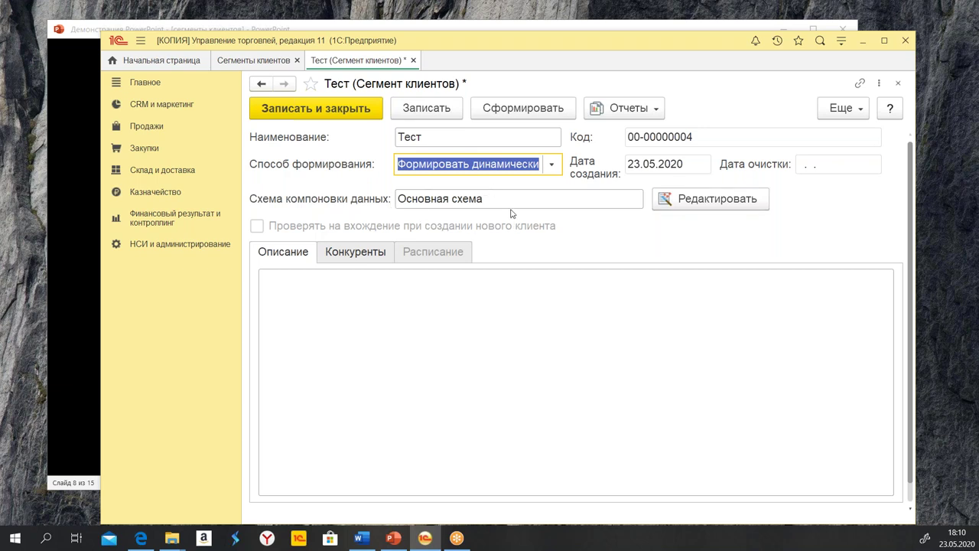
{"action": "left_click", "coordinate": [695, 199]}
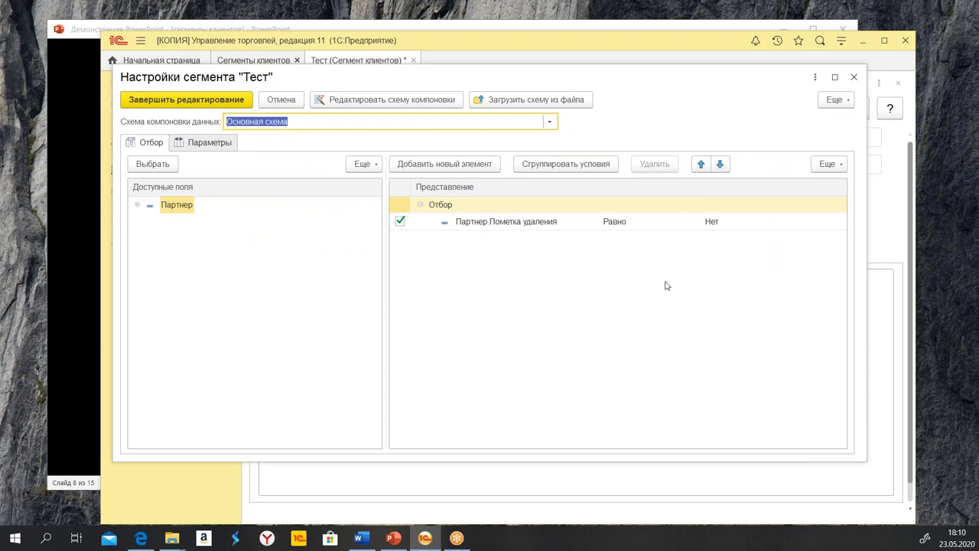
Review the deletion-mark condition, close the Тест segment settings and open its Отчеты list
{"action": "left_click", "coordinate": [623, 223]}
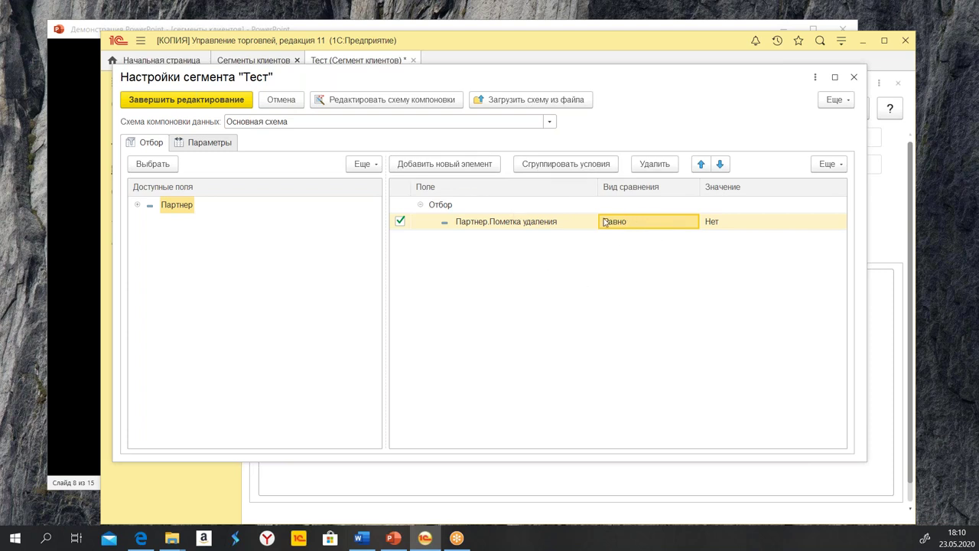
{"action": "left_click", "coordinate": [461, 222]}
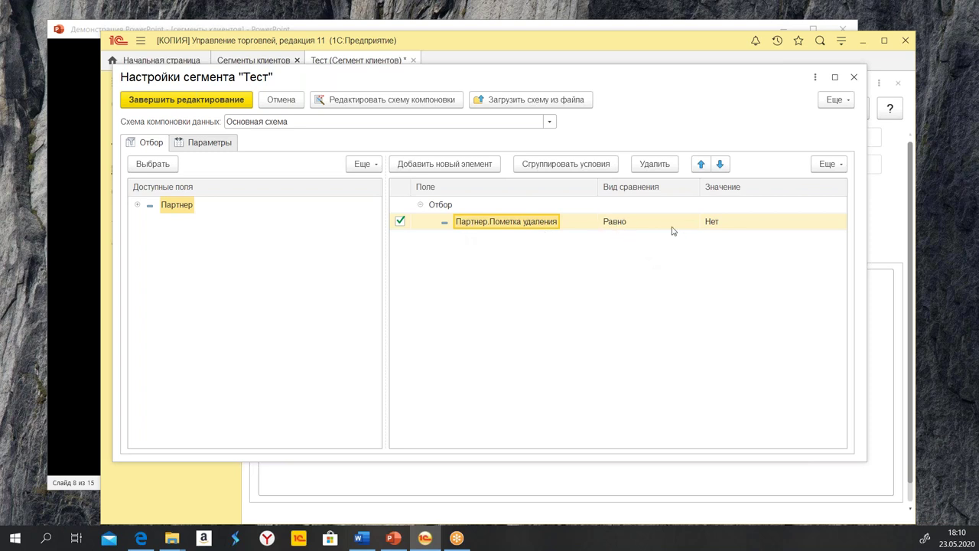
{"action": "left_click", "coordinate": [855, 78]}
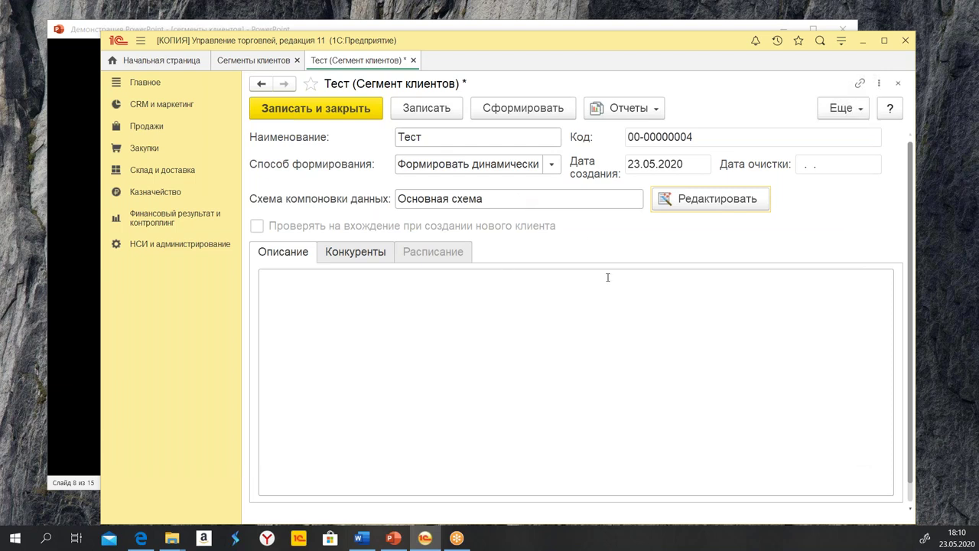
{"action": "left_click", "coordinate": [637, 111]}
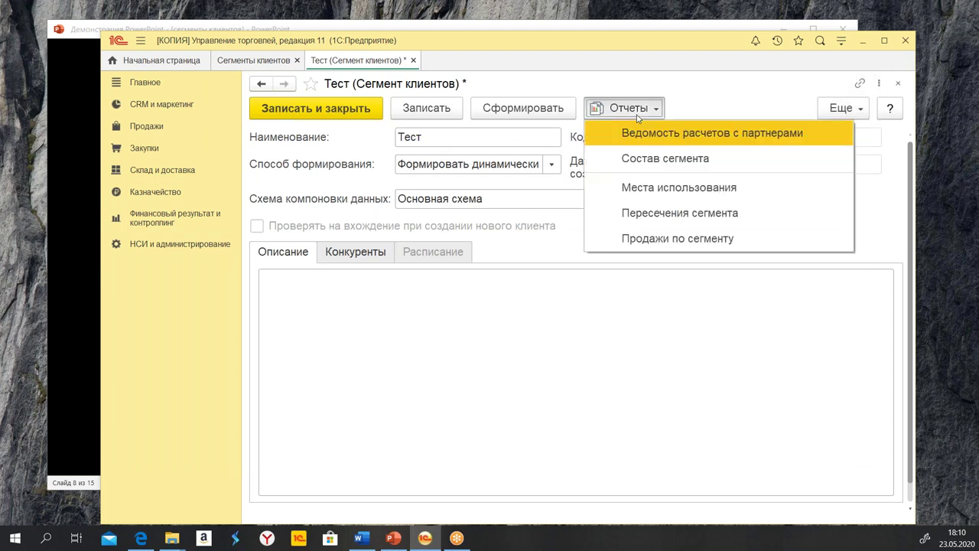
{"action": "left_click", "coordinate": [652, 158]}
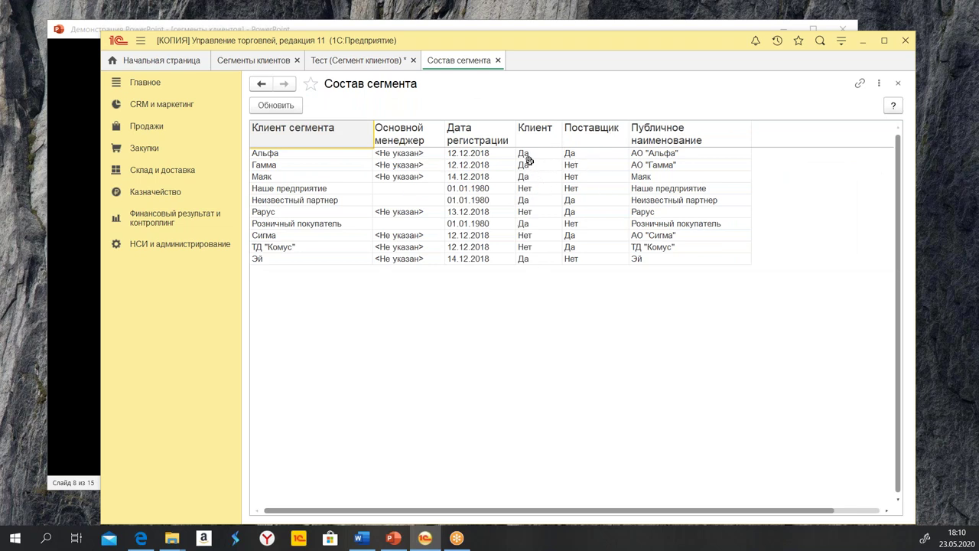
{"action": "left_click_drag", "start_coordinate": [532, 151], "coordinate": [539, 189]}
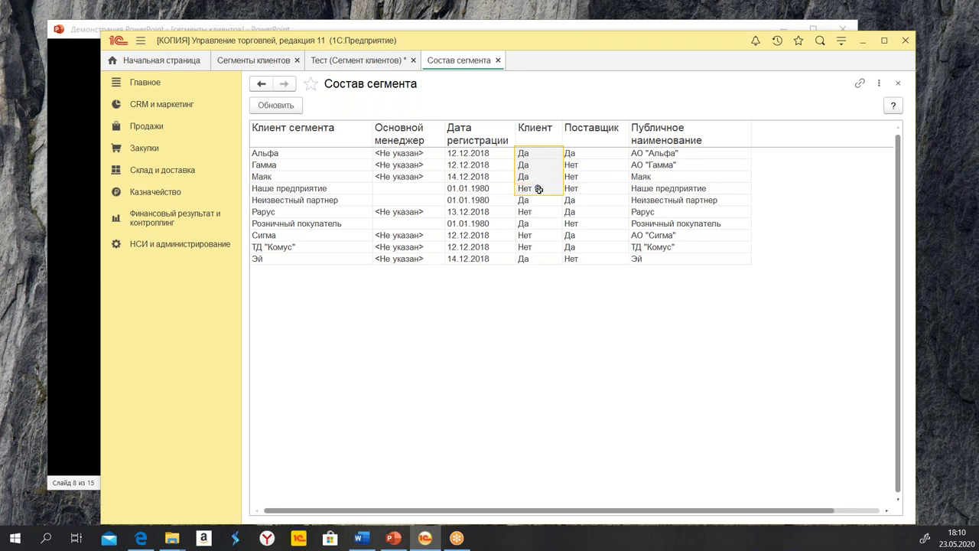
{"action": "left_click", "coordinate": [572, 176]}
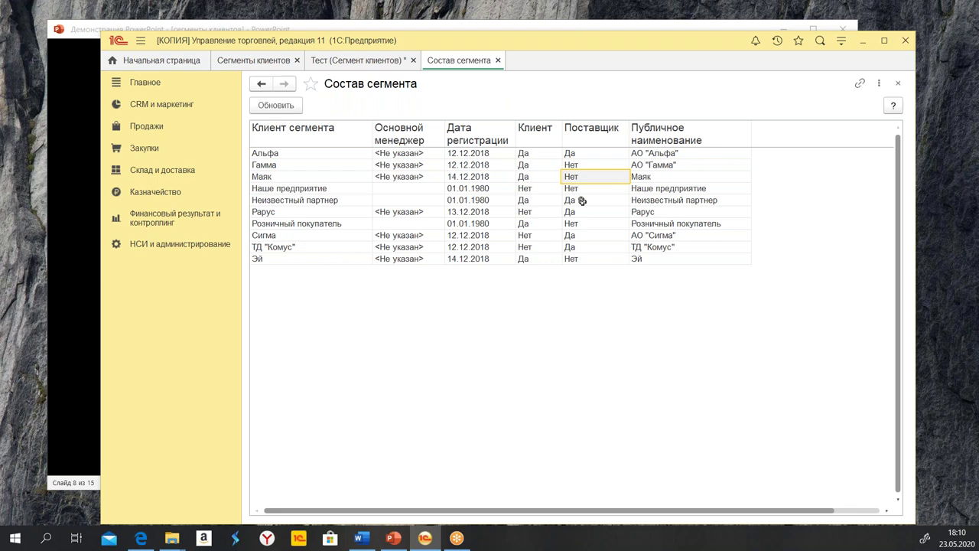
{"action": "left_click", "coordinate": [586, 201]}
{"action": "left_click", "coordinate": [527, 201]}
{"action": "left_click", "coordinate": [612, 208]}
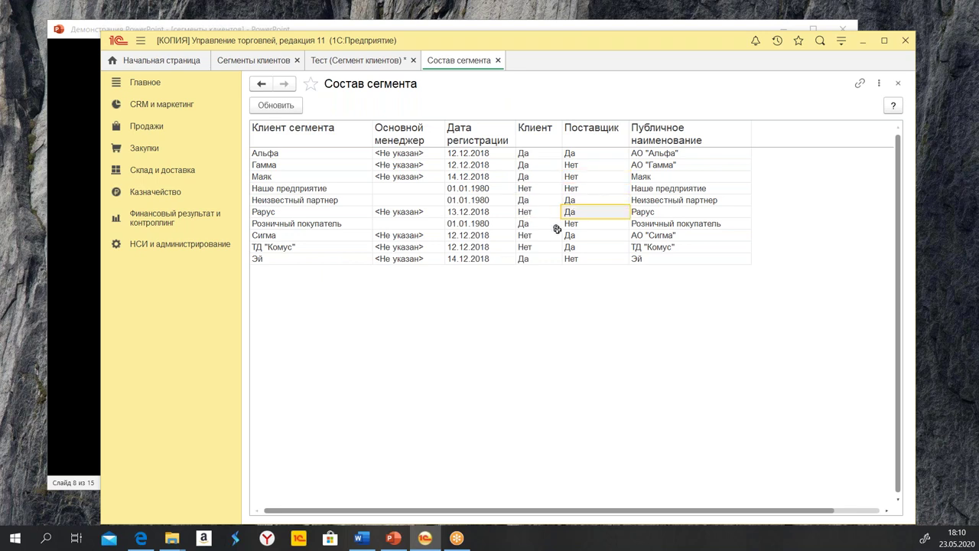
{"action": "left_click", "coordinate": [595, 234]}
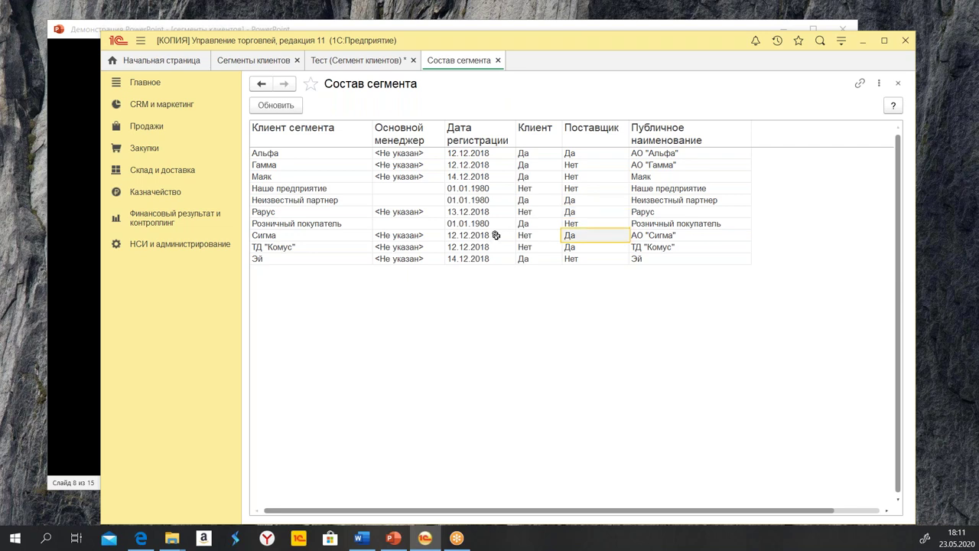
{"action": "left_click", "coordinate": [521, 234]}
{"action": "left_click", "coordinate": [317, 237]}
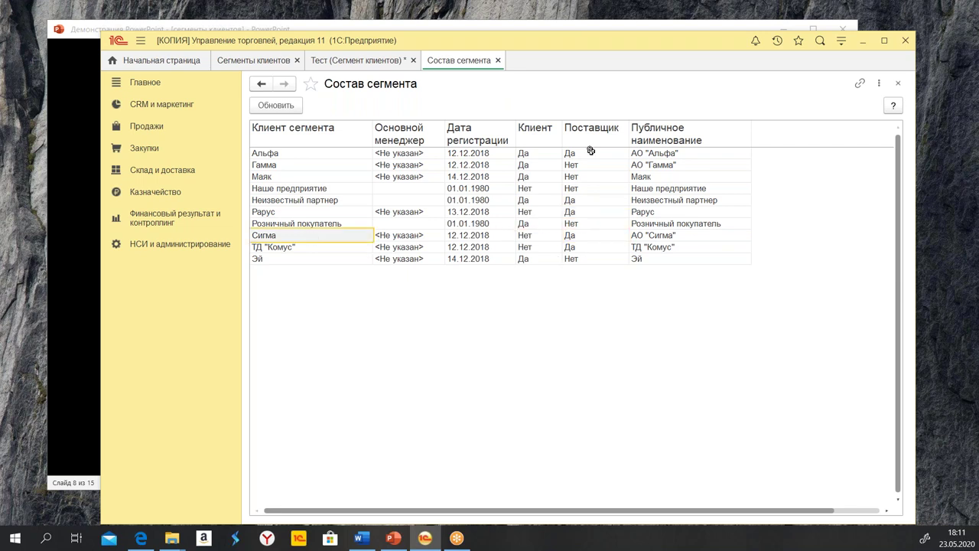
{"action": "left_click", "coordinate": [497, 60]}
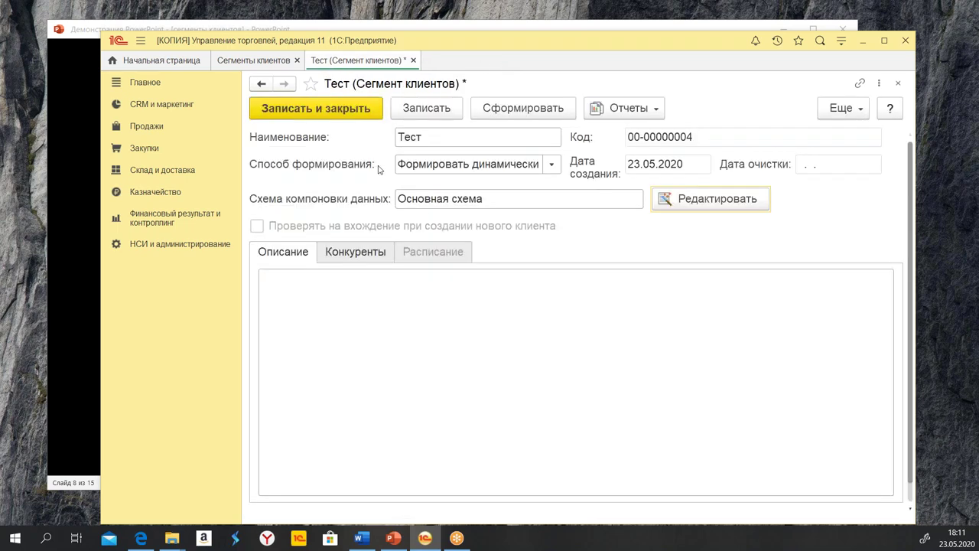
{"action": "left_click", "coordinate": [704, 195]}
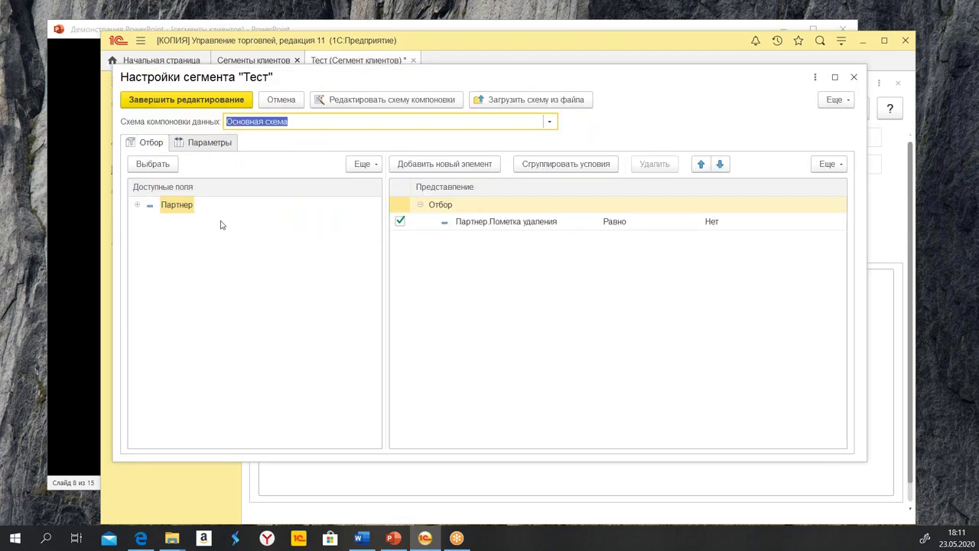
{"action": "left_click_drag", "start_coordinate": [312, 74], "coordinate": [337, 70]}
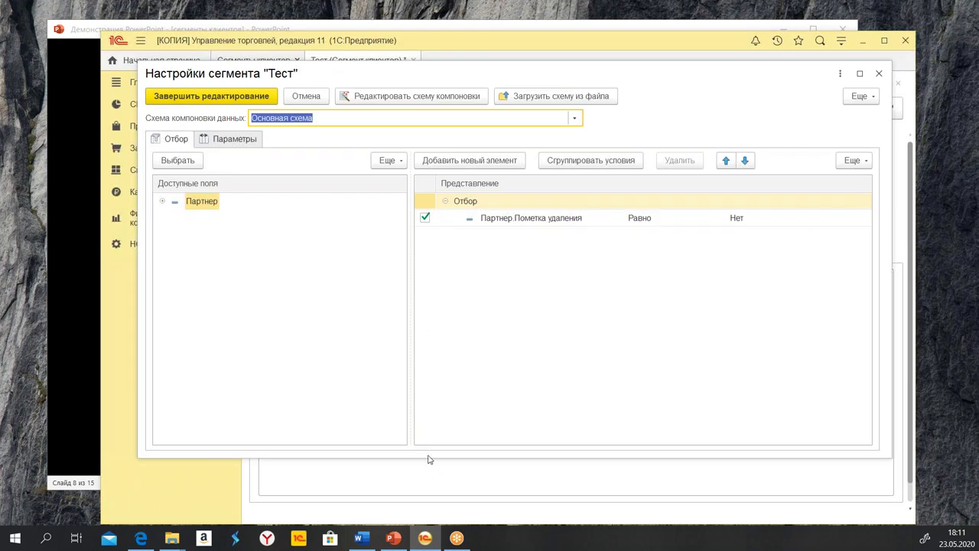
{"action": "left_click_drag", "start_coordinate": [415, 460], "coordinate": [414, 489]}
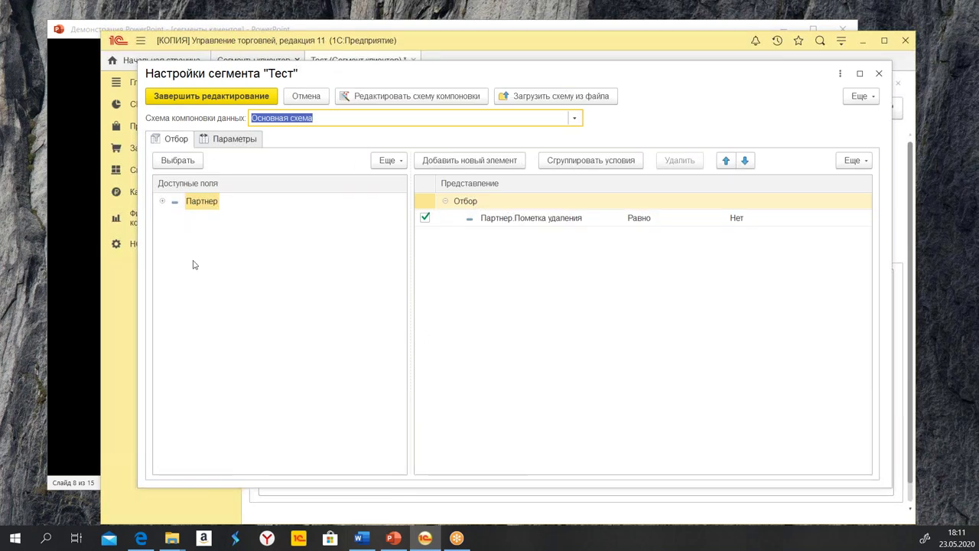
{"action": "left_click", "coordinate": [163, 202]}
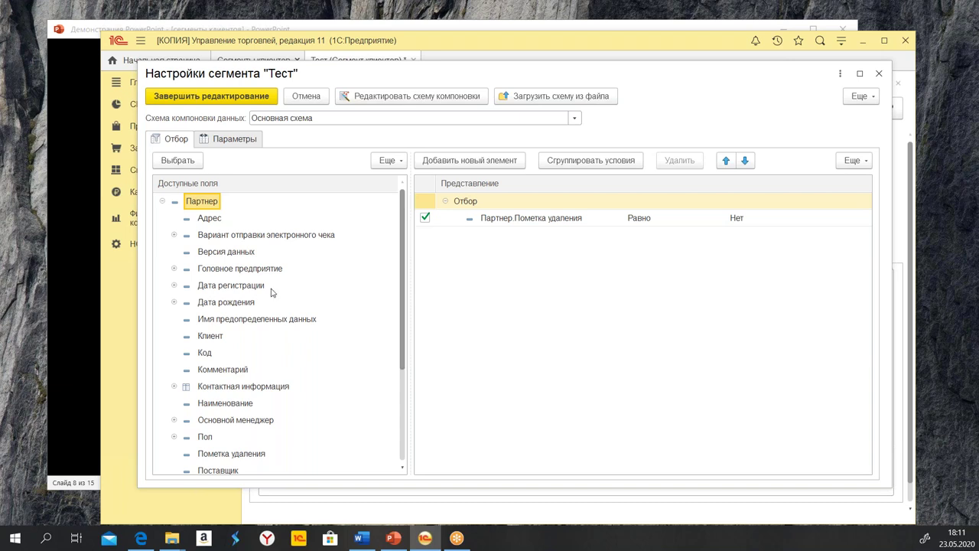
{"action": "left_click", "coordinate": [122, 268]}
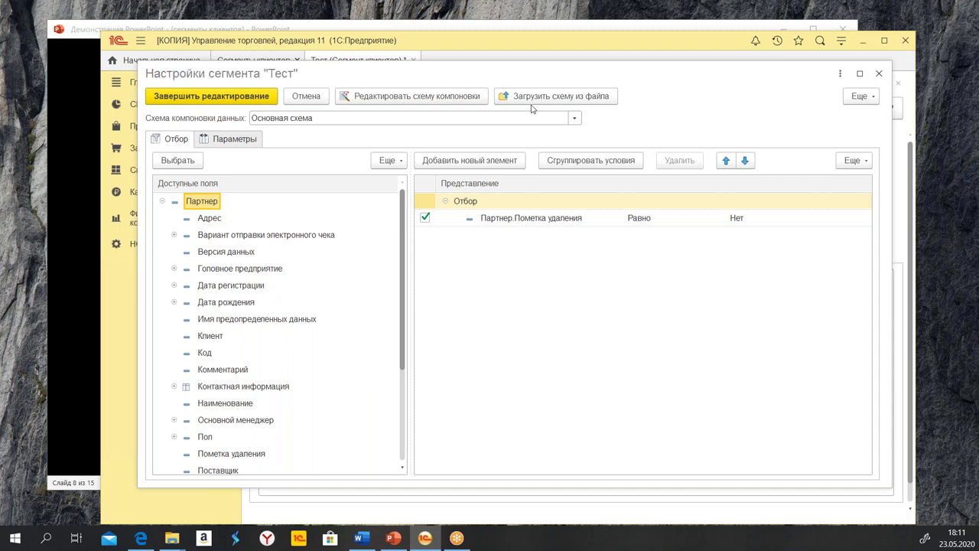
{"action": "left_click", "coordinate": [879, 73]}
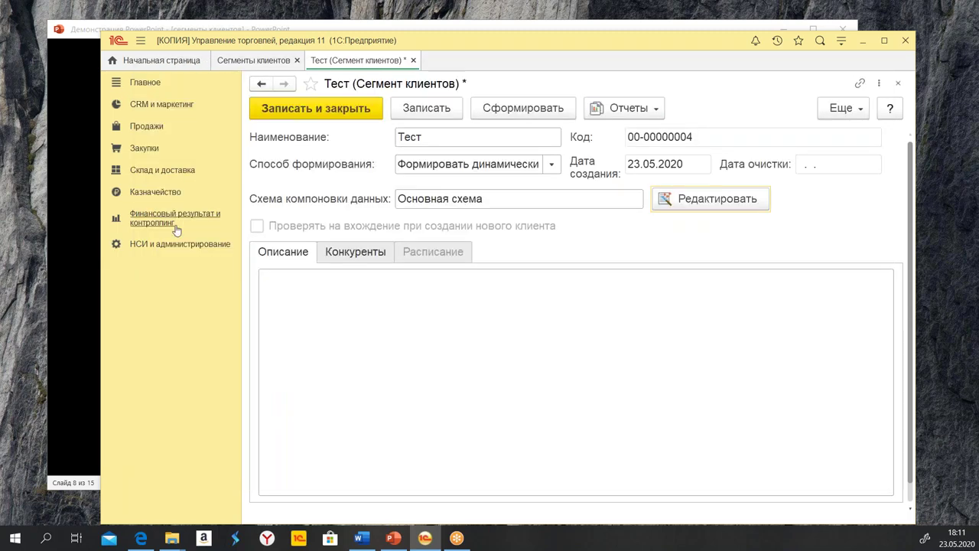
Open the Партнеры list and inspect the Маяк card's address and other-information tabs, then close it
{"action": "left_click", "coordinate": [183, 248]}
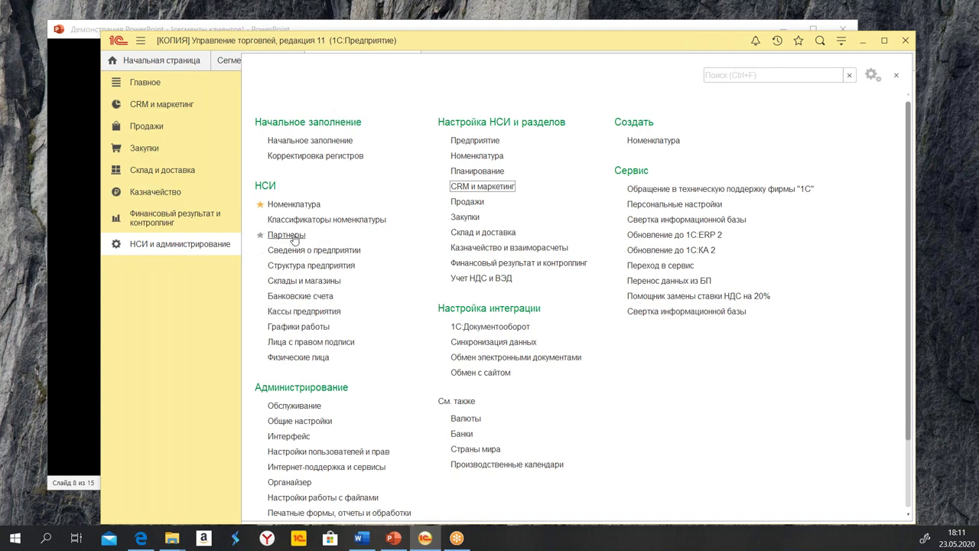
{"action": "left_click", "coordinate": [287, 236]}
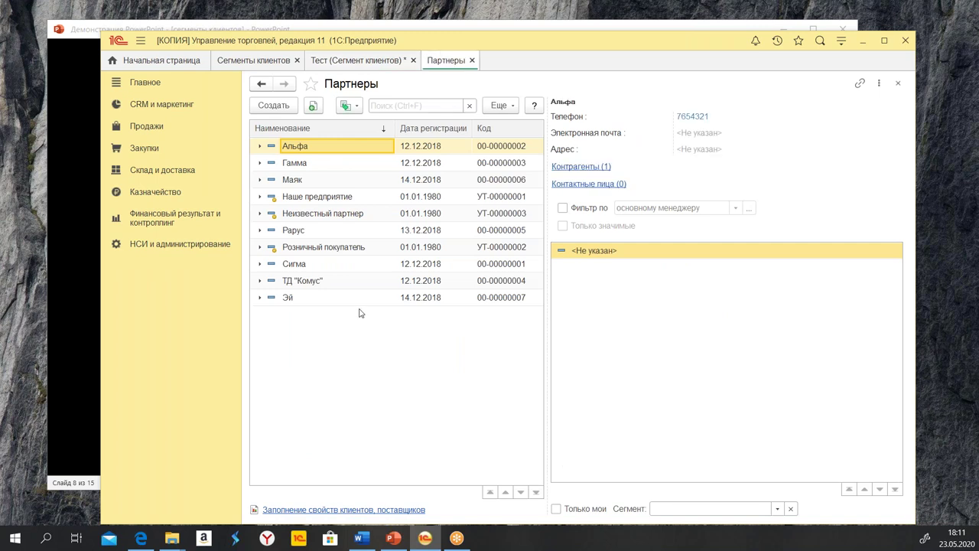
{"action": "left_click", "coordinate": [300, 179]}
{"action": "double_click", "coordinate": [299, 179]}
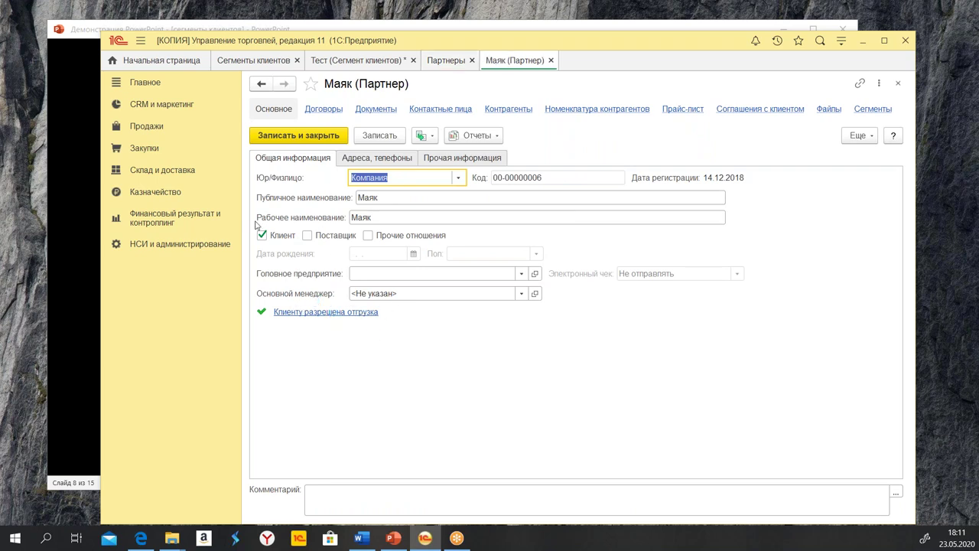
{"action": "left_click", "coordinate": [376, 157]}
{"action": "left_click", "coordinate": [475, 157]}
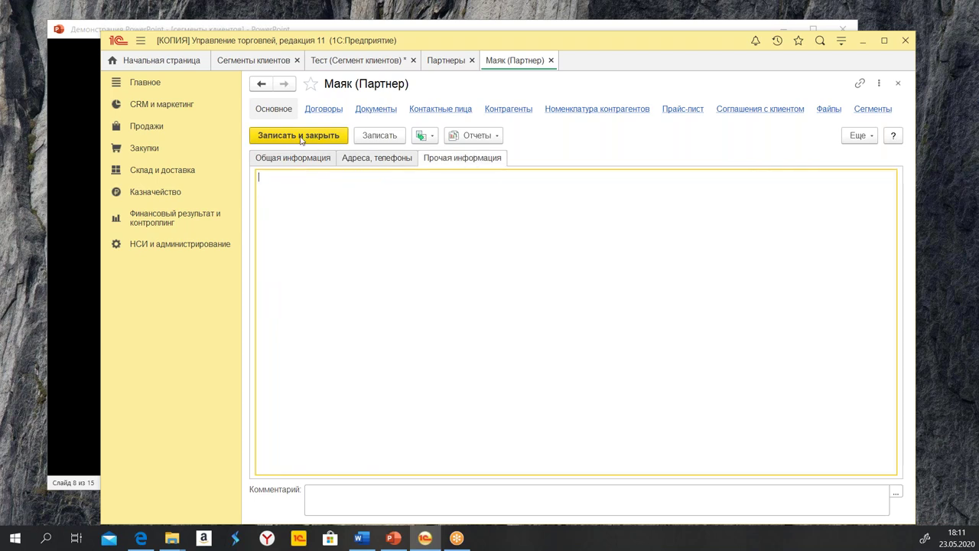
{"action": "left_click", "coordinate": [903, 84]}
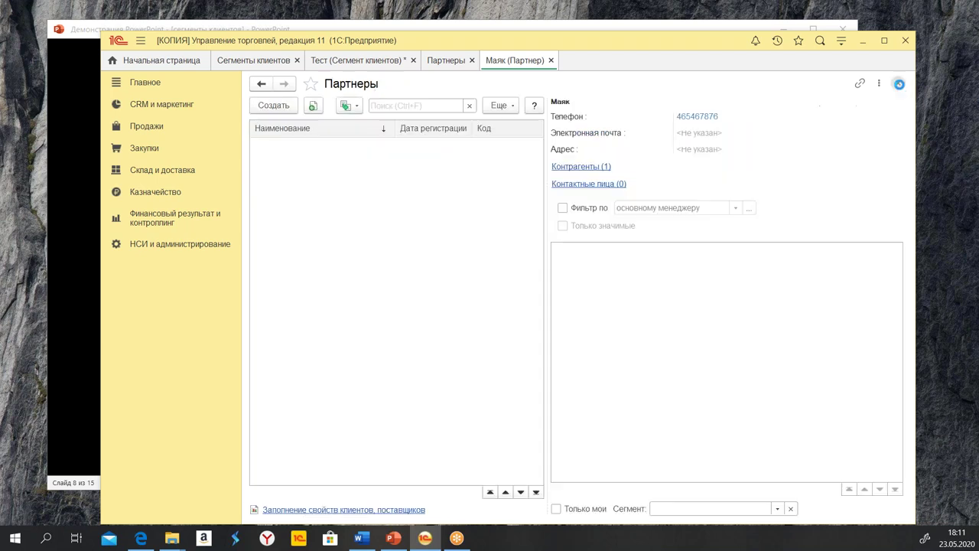
On the Тест form, add a Партнер.Клиент filter condition equal to Да and finish editing
{"action": "left_click", "coordinate": [366, 65]}
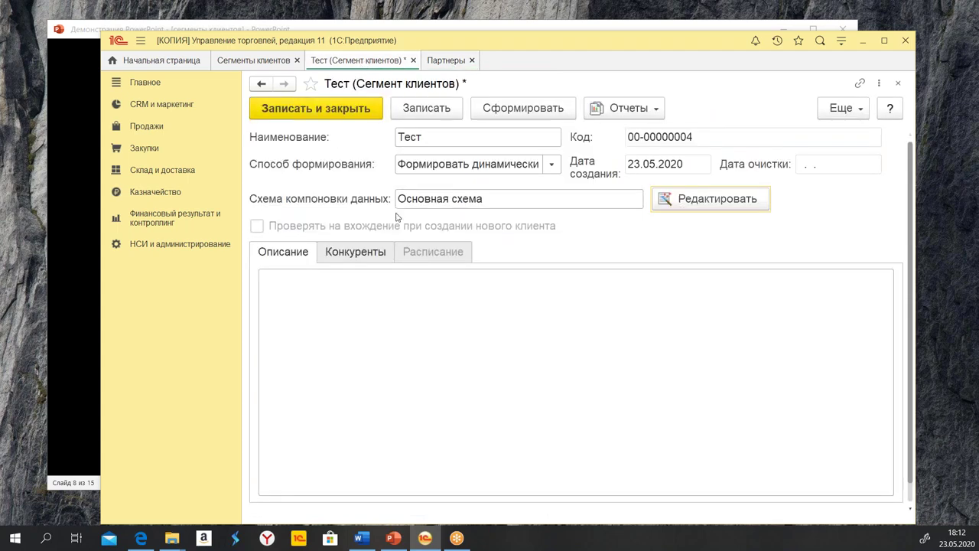
{"action": "left_click", "coordinate": [700, 213]}
{"action": "left_click", "coordinate": [163, 203]}
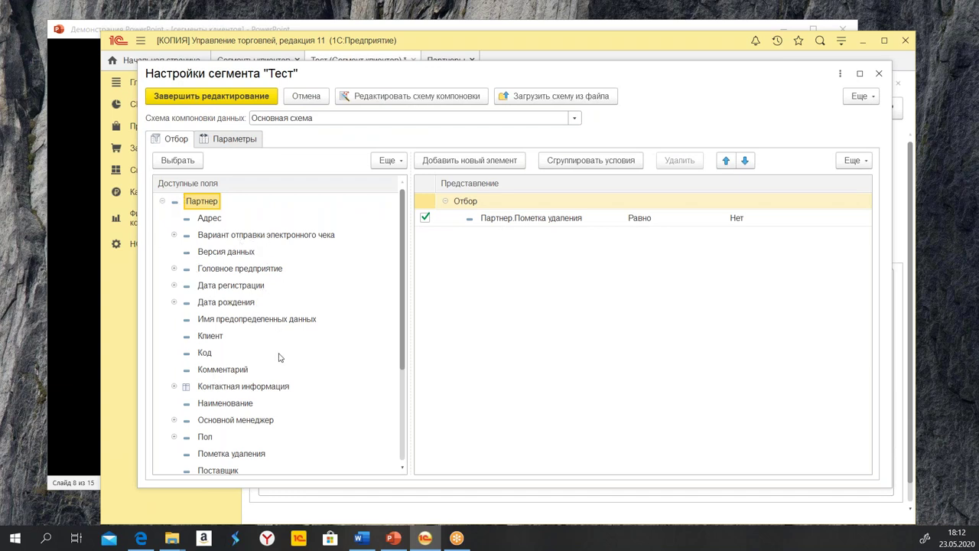
{"action": "scroll", "coordinate": [291, 299], "scroll_direction": "down", "scroll_amount": 1}
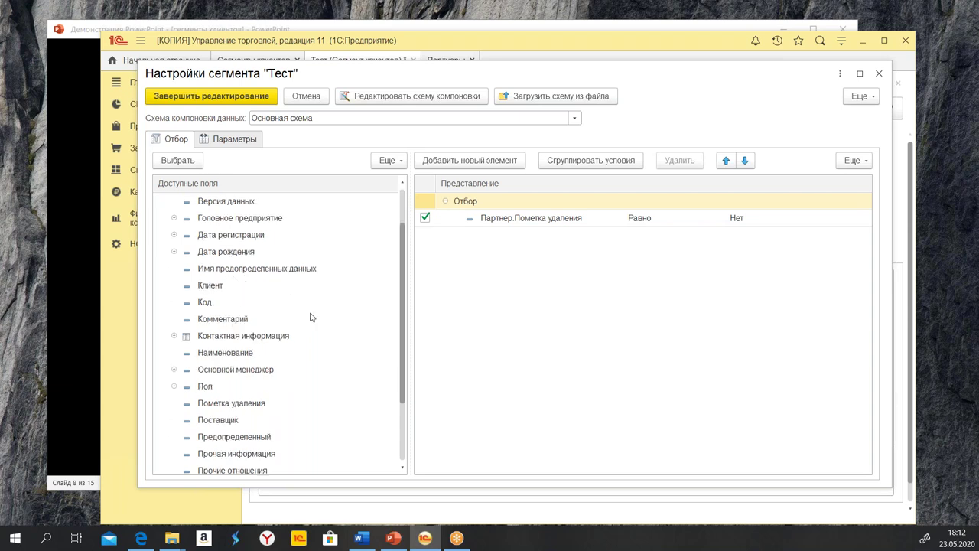
{"action": "double_click", "coordinate": [211, 286]}
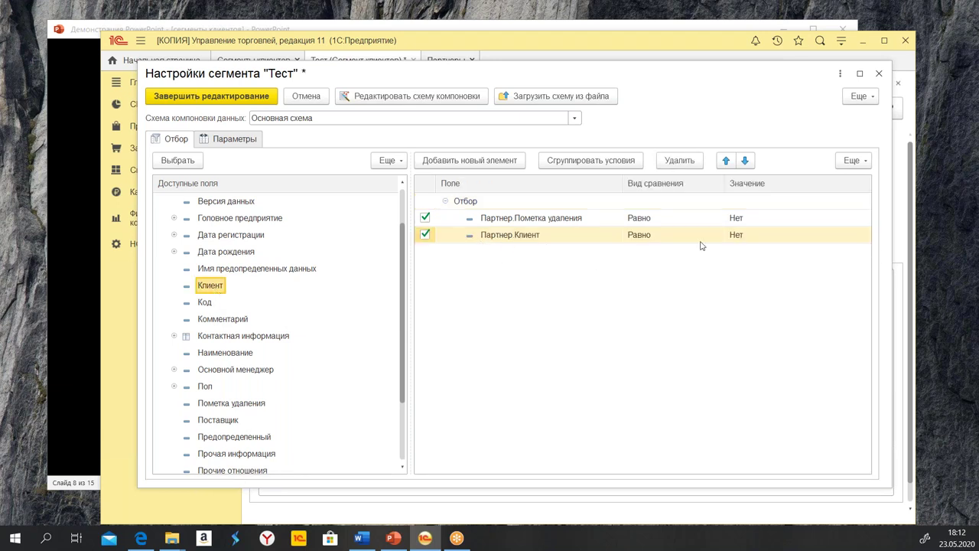
{"action": "left_click", "coordinate": [671, 240]}
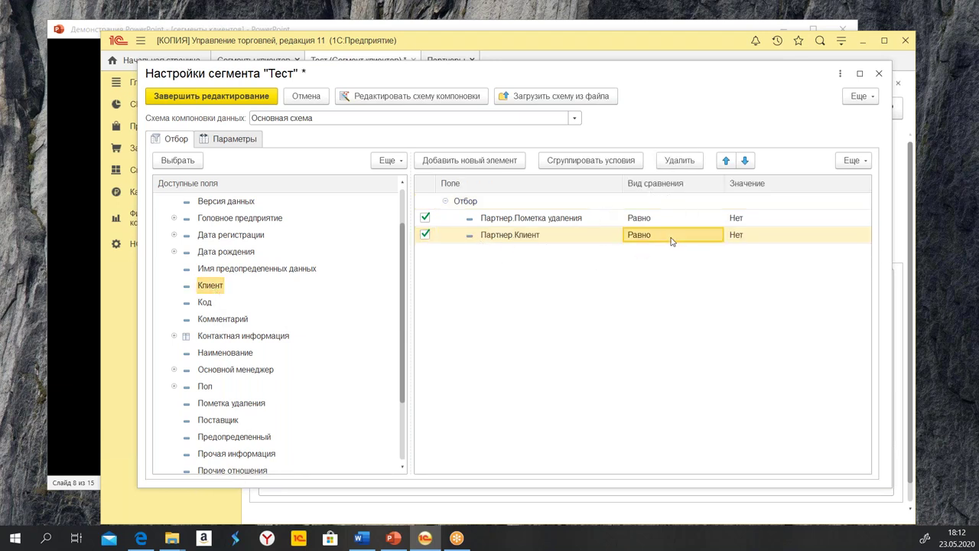
{"action": "left_click", "coordinate": [769, 239]}
{"action": "left_click", "coordinate": [769, 240]}
{"action": "left_click", "coordinate": [742, 253]}
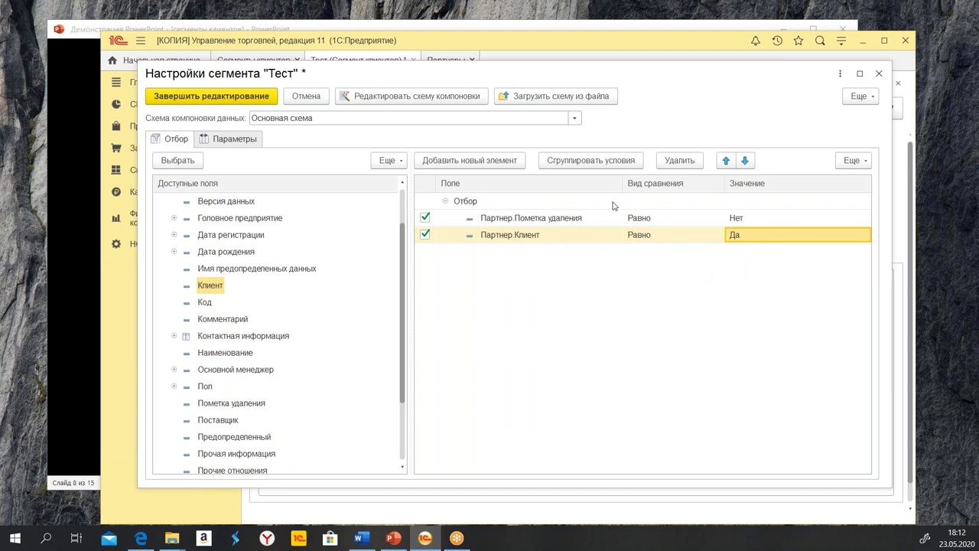
{"action": "left_click", "coordinate": [200, 95]}
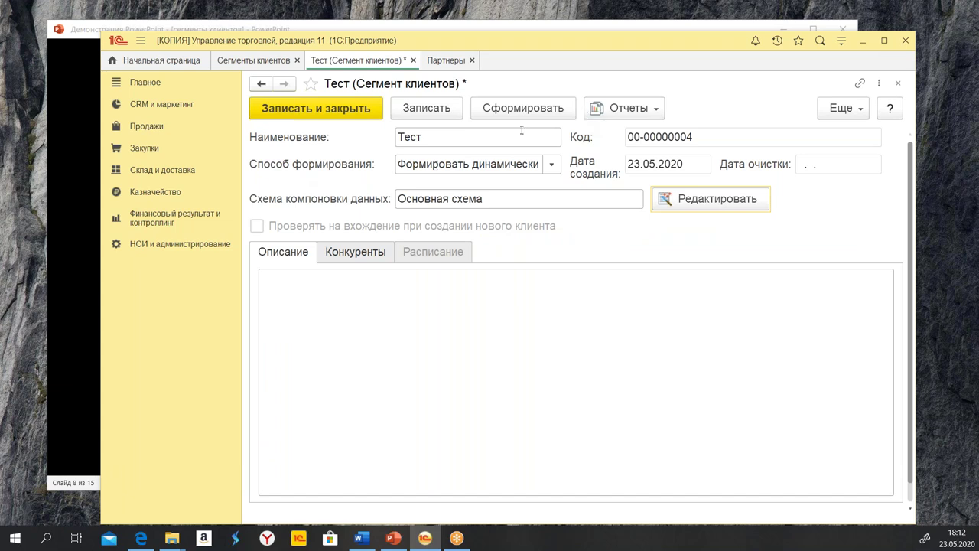
Save the Тест segment and run its Состав сегмента report
{"action": "left_click", "coordinate": [434, 108]}
{"action": "left_click", "coordinate": [626, 110]}
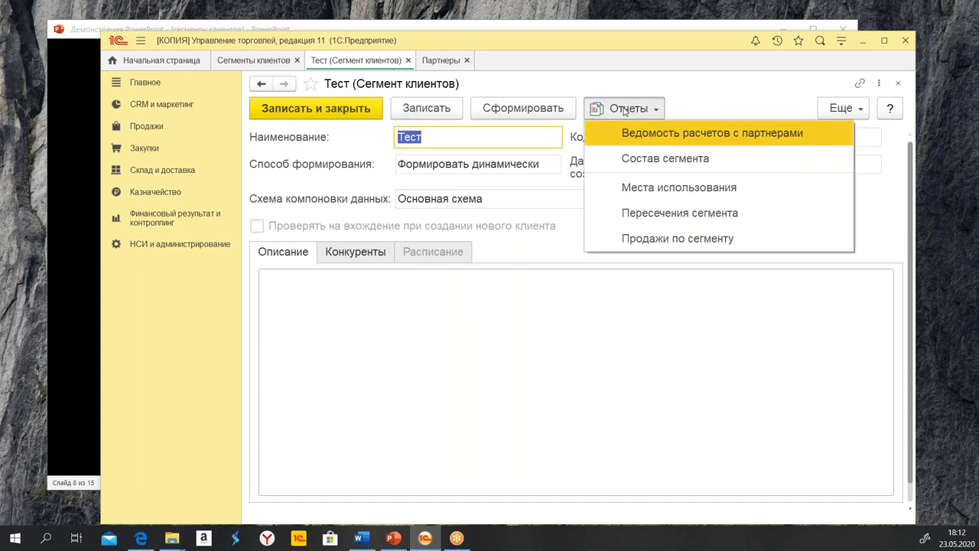
{"action": "left_click", "coordinate": [646, 159]}
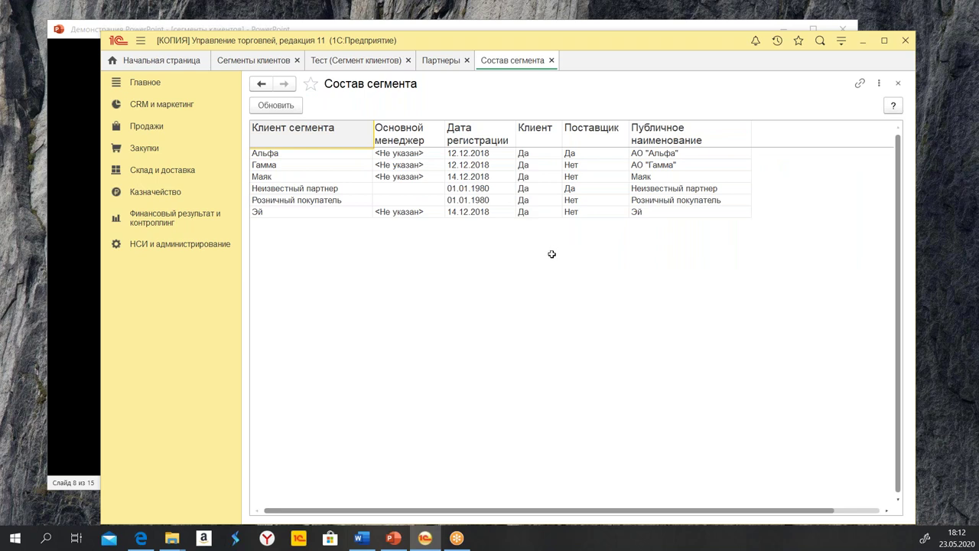
Check the report's Клиент column, confirming all six partners show Да
{"action": "left_click", "coordinate": [533, 128]}
{"action": "left_click_drag", "start_coordinate": [533, 128], "coordinate": [539, 211]}
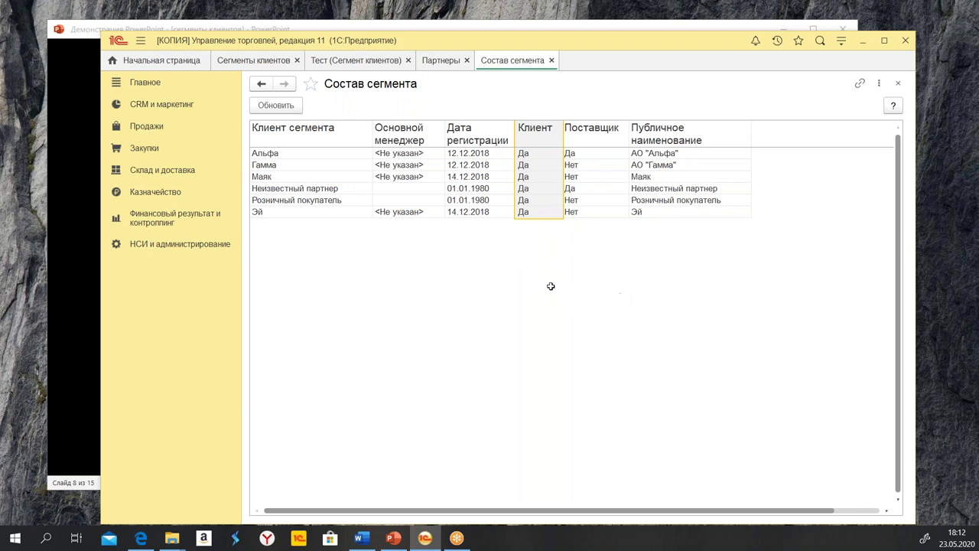
{"action": "left_click", "coordinate": [533, 163]}
{"action": "left_click_drag", "start_coordinate": [525, 192], "coordinate": [529, 202]}
{"action": "left_click", "coordinate": [529, 211]}
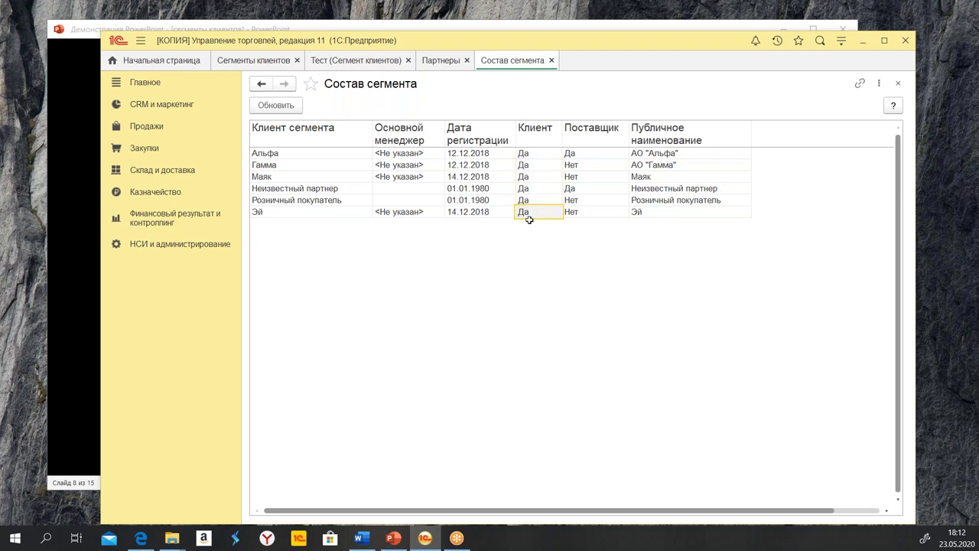
{"action": "left_click", "coordinate": [525, 192]}
Close the Состав сегмента report
{"action": "left_click", "coordinate": [571, 192]}
{"action": "left_click", "coordinate": [530, 189]}
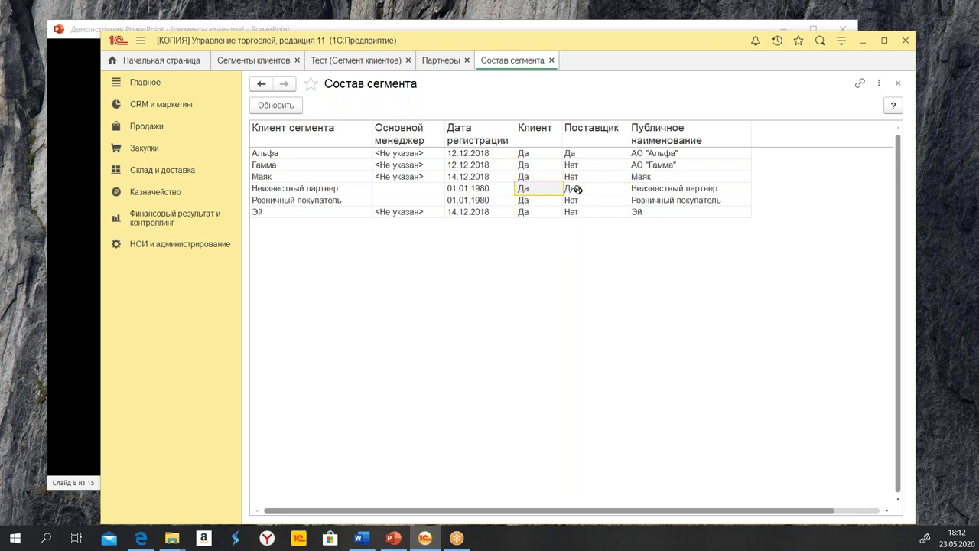
{"action": "left_click", "coordinate": [551, 61]}
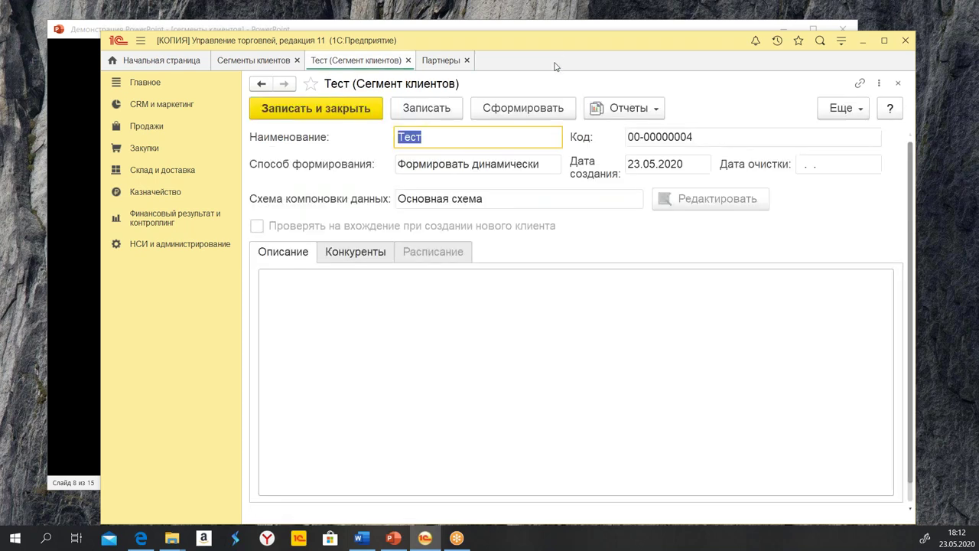
Unlock the segment's attributes via Еще > Разрешить редактирование реквизитов and open its filter settings
{"action": "left_click", "coordinate": [842, 112]}
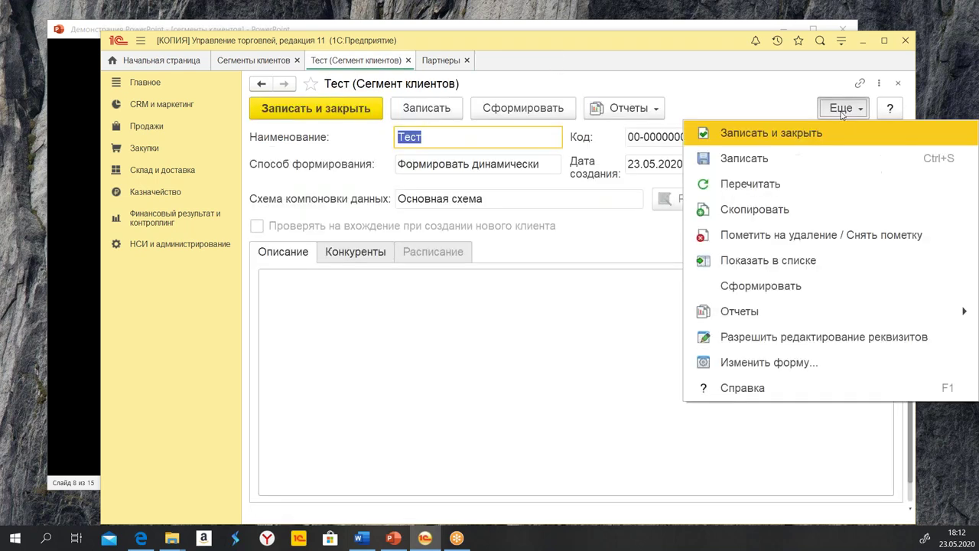
{"action": "left_click", "coordinate": [803, 343]}
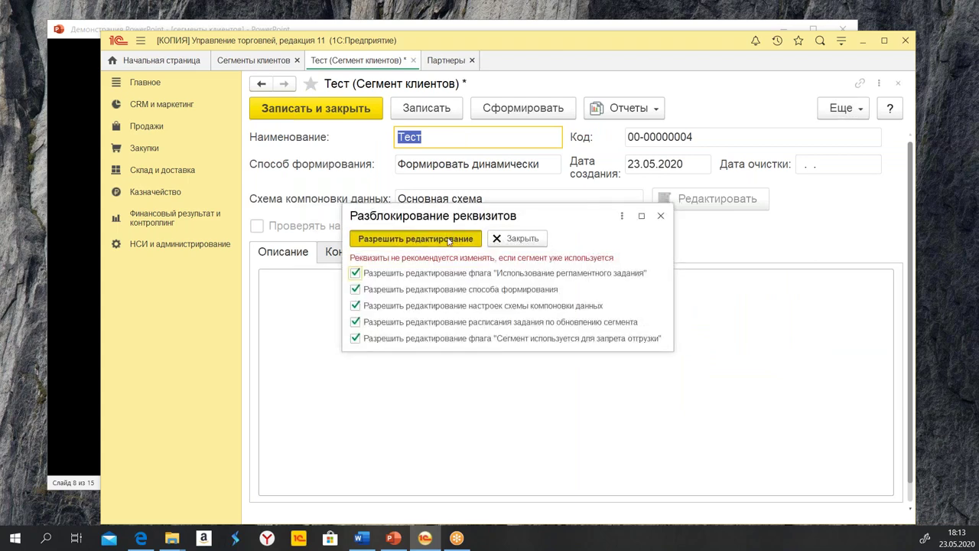
{"action": "left_click", "coordinate": [390, 237]}
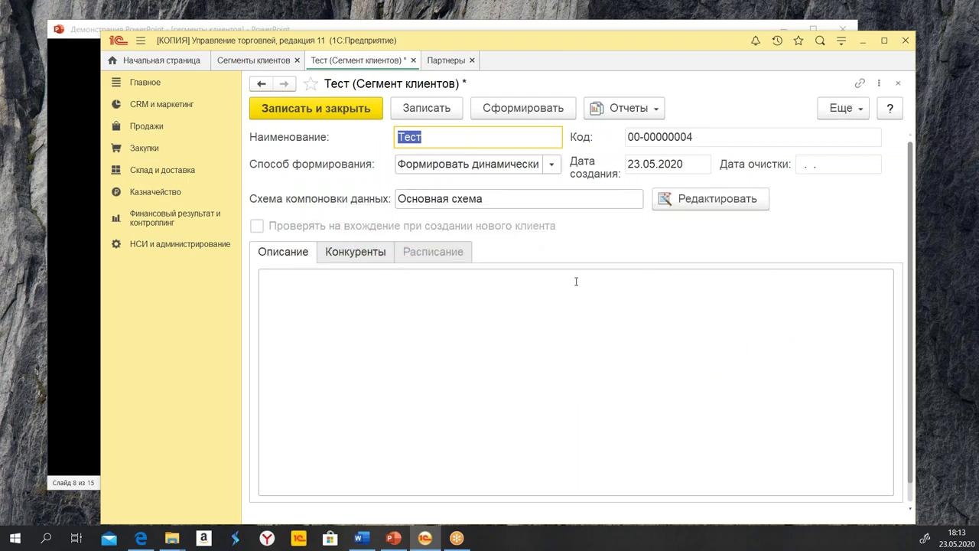
{"action": "left_click", "coordinate": [692, 201]}
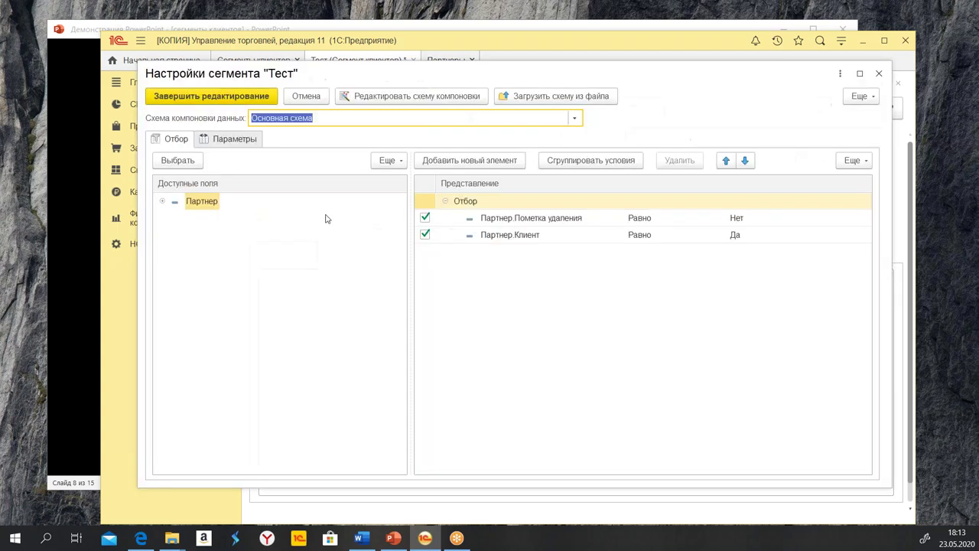
Expand Партнер and its Контактная информация fields in Доступные поля, scrolling down to Регион
{"action": "left_click", "coordinate": [162, 201]}
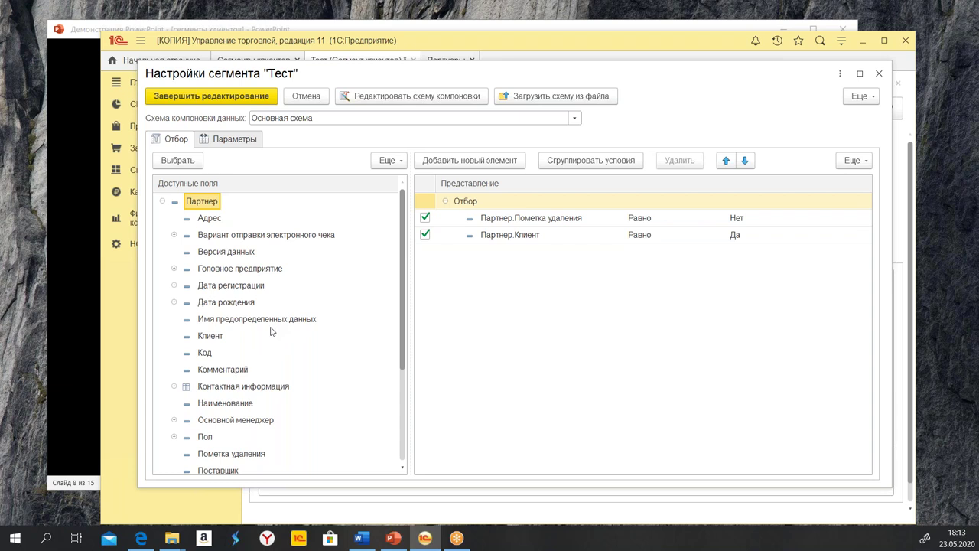
{"action": "scroll", "coordinate": [277, 330], "scroll_direction": "down", "scroll_amount": 1}
{"action": "scroll", "coordinate": [292, 359], "scroll_direction": "down", "scroll_amount": 2}
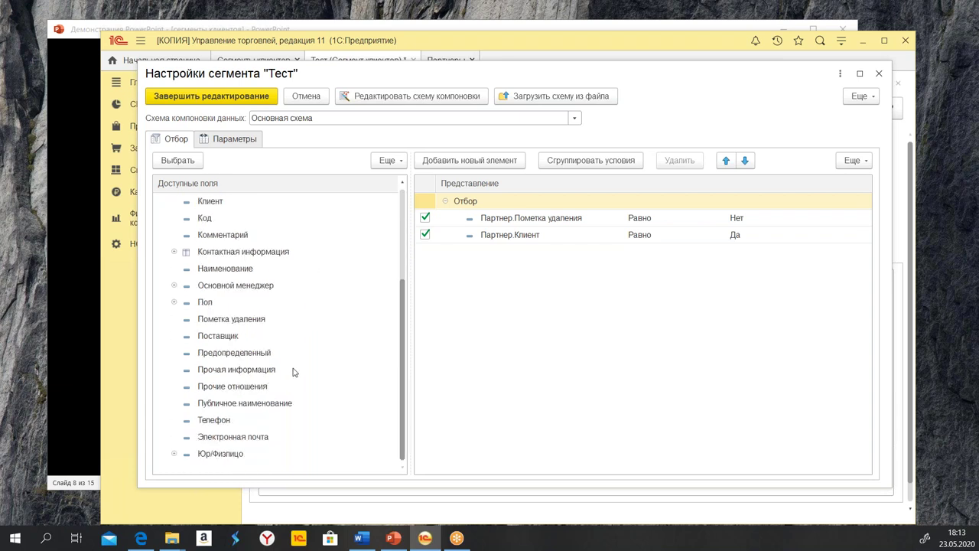
{"action": "scroll", "coordinate": [291, 404], "scroll_direction": "up", "scroll_amount": 3}
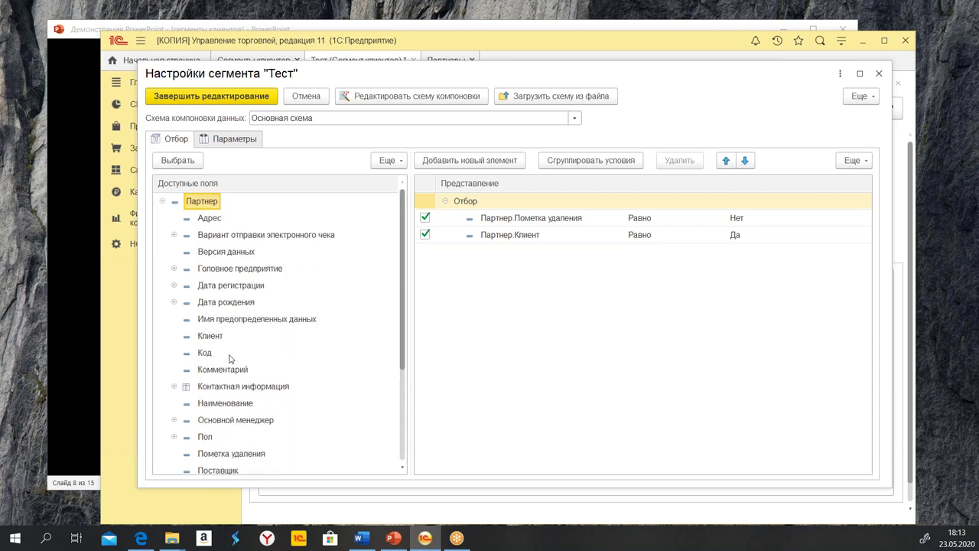
{"action": "left_click", "coordinate": [174, 387]}
{"action": "scroll", "coordinate": [277, 352], "scroll_direction": "down", "scroll_amount": 3}
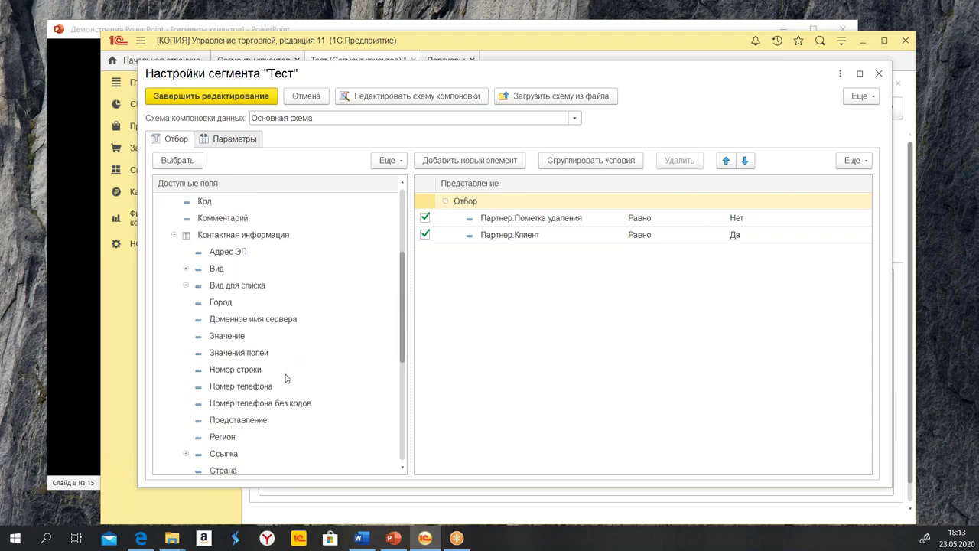
{"action": "scroll", "coordinate": [281, 378], "scroll_direction": "down", "scroll_amount": 1}
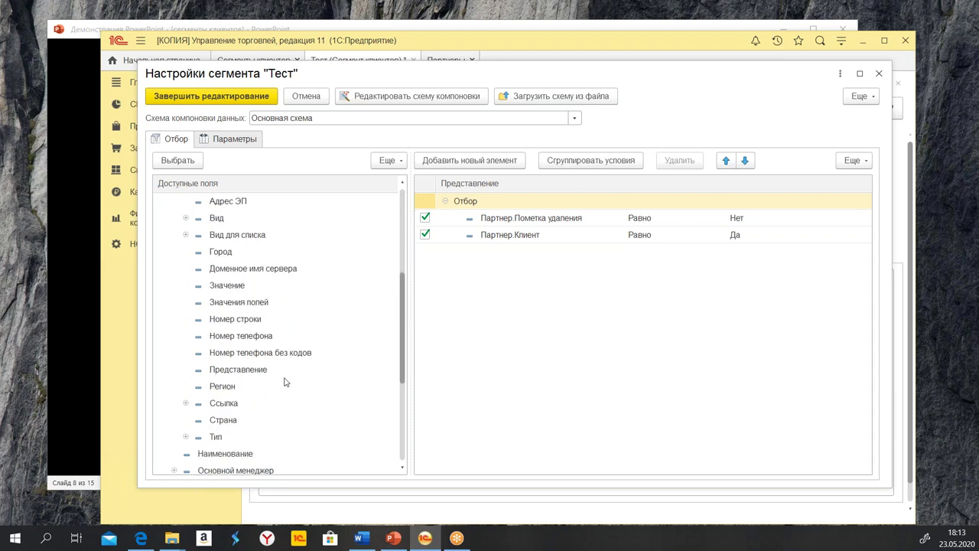
Add a Партнер.Контактная информация.Регион condition with comparison Равно and value Москва
{"action": "left_click", "coordinate": [222, 389]}
{"action": "double_click", "coordinate": [223, 388]}
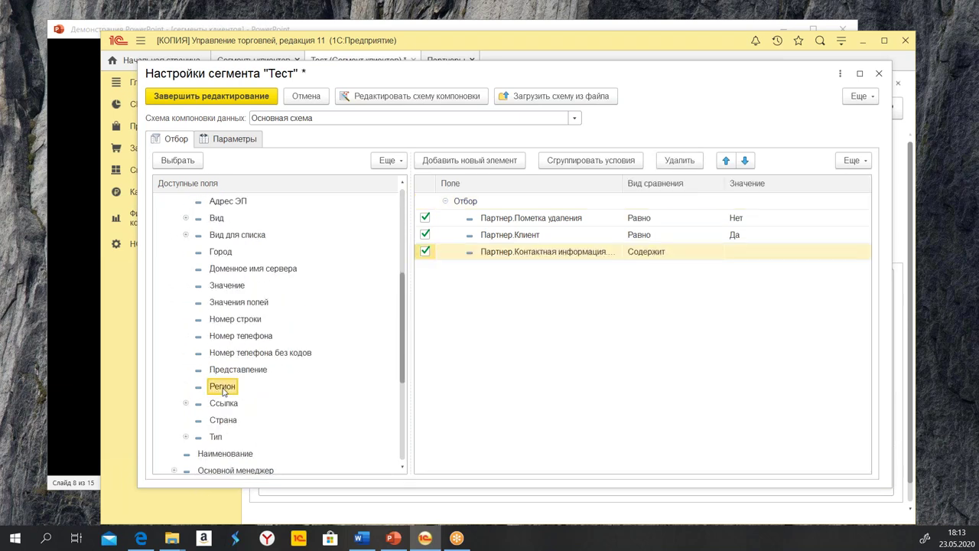
{"action": "left_click", "coordinate": [694, 255]}
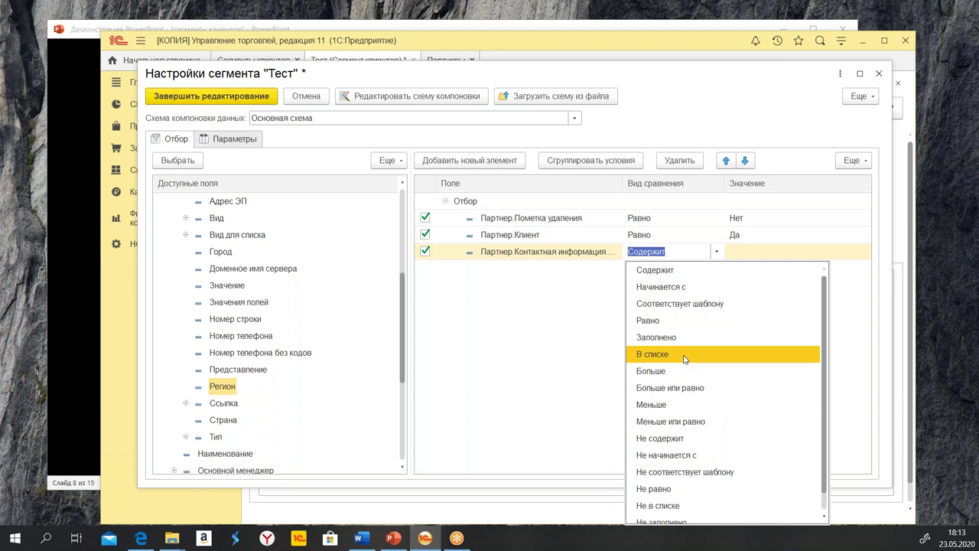
{"action": "left_click", "coordinate": [678, 320]}
{"action": "left_click", "coordinate": [755, 249]}
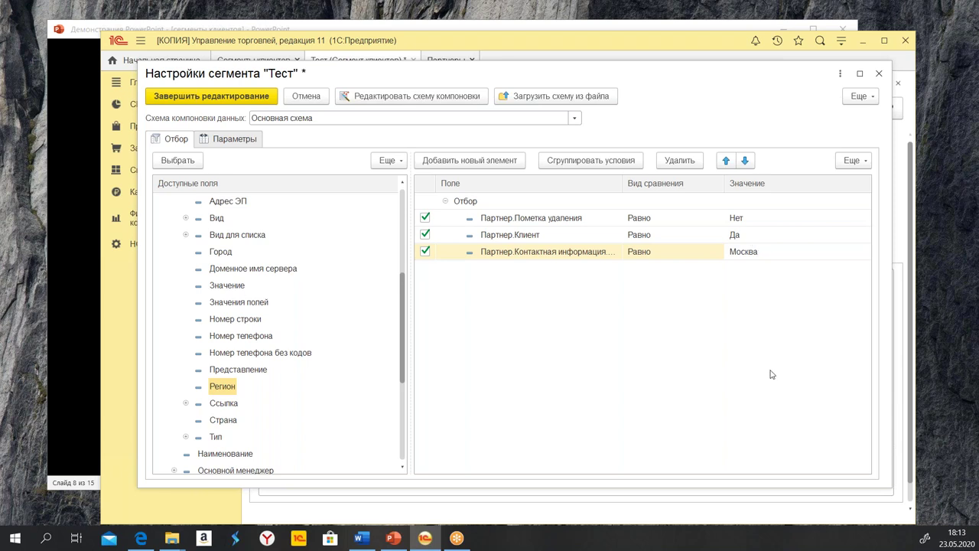
{"action": "key", "text": "Return"}
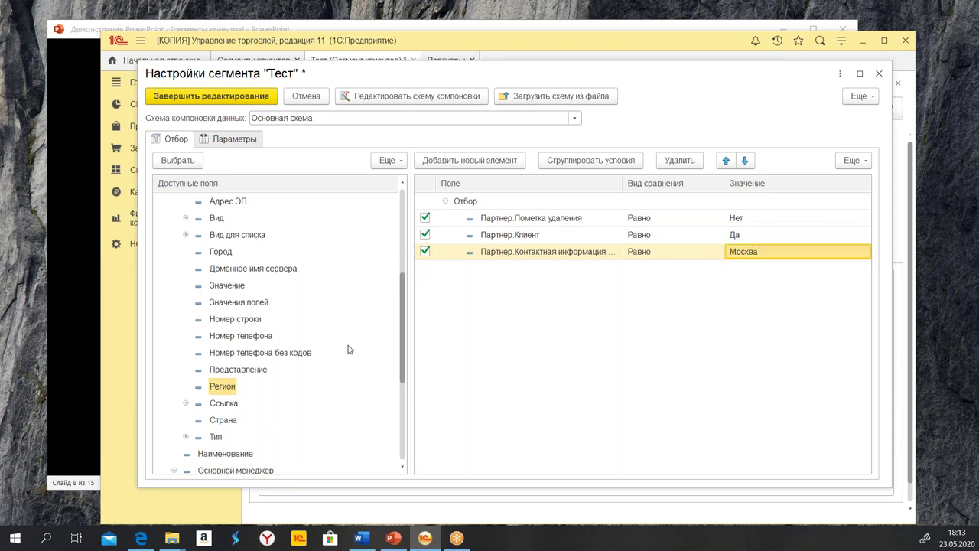
{"action": "scroll", "coordinate": [292, 360], "scroll_direction": "down", "scroll_amount": 4}
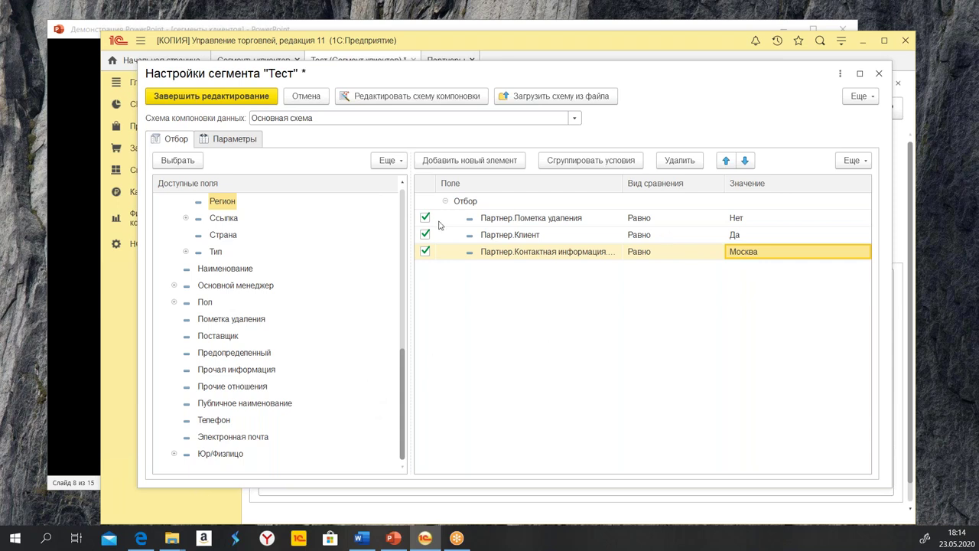
{"action": "left_click", "coordinate": [175, 454]}
{"action": "scroll", "coordinate": [332, 334], "scroll_direction": "down", "scroll_amount": 1}
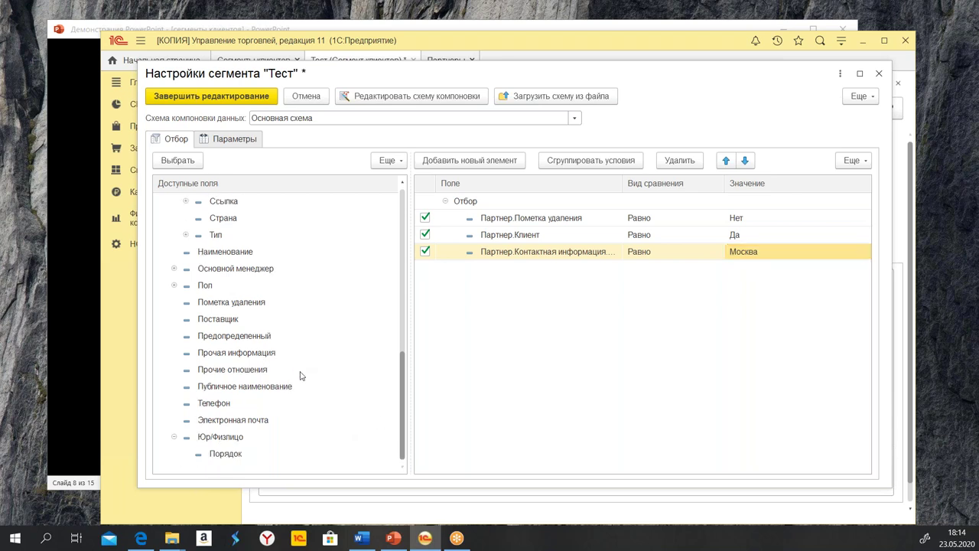
{"action": "scroll", "coordinate": [291, 390], "scroll_direction": "up", "scroll_amount": 8}
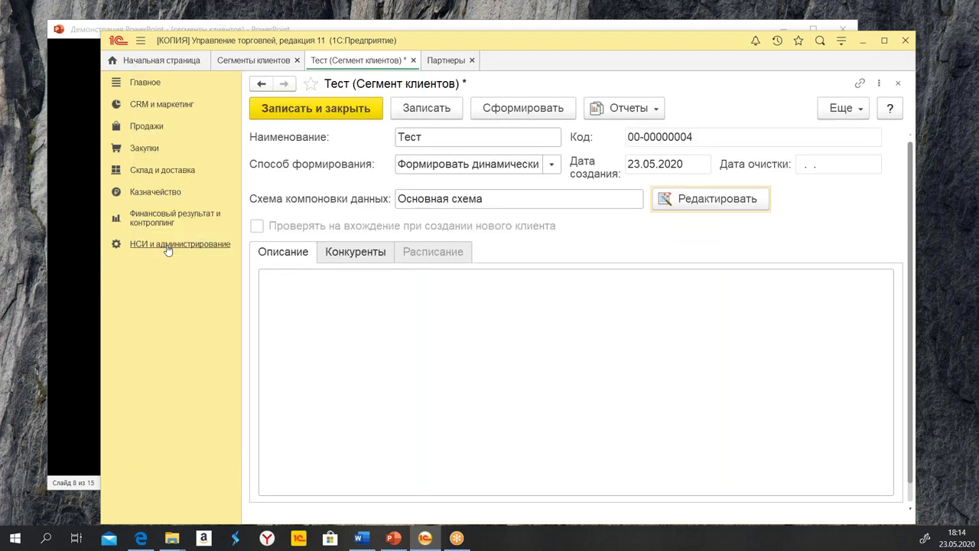
Review the CRM и маркетинг settings under НСИ и администрирование, then return to the Сегменты клиентов list
{"action": "left_click", "coordinate": [166, 248]}
{"action": "left_click", "coordinate": [482, 186]}
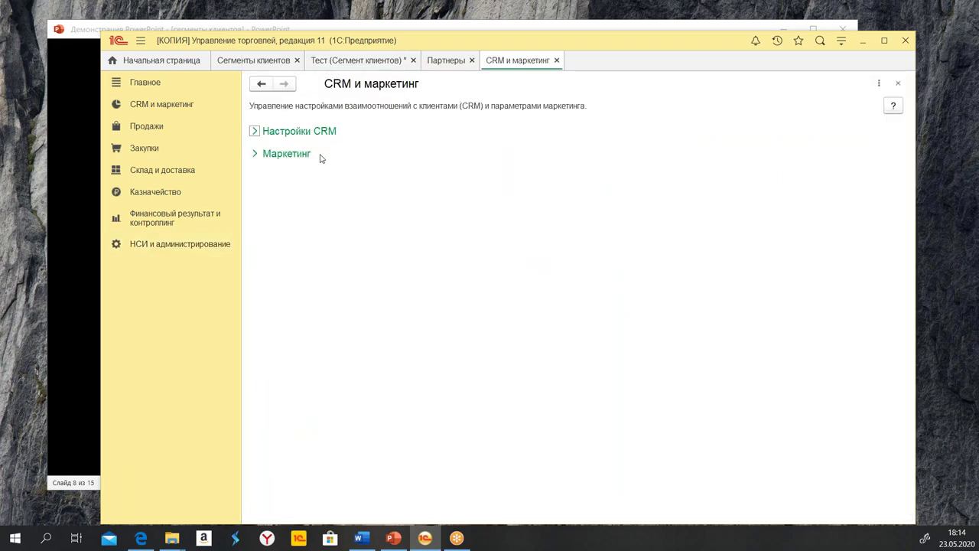
{"action": "left_click", "coordinate": [256, 154]}
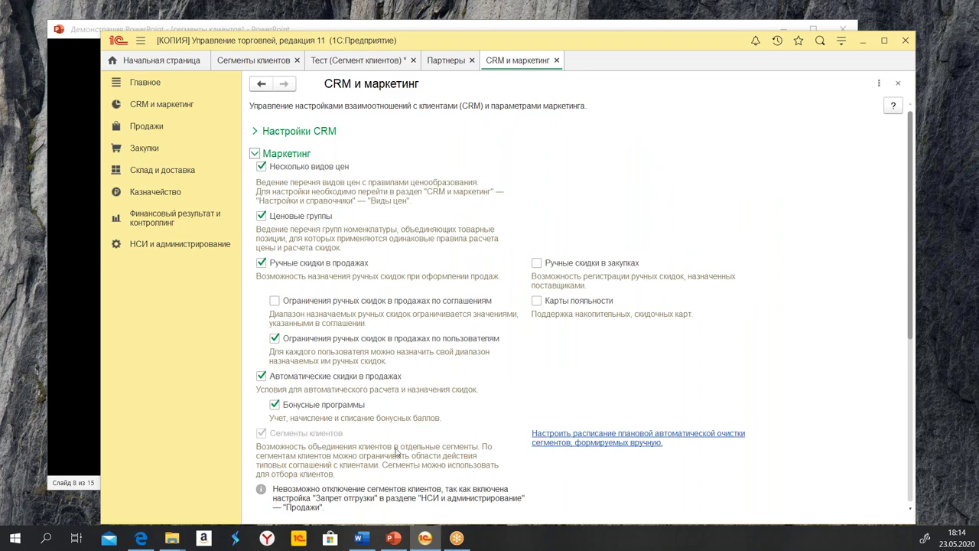
{"action": "scroll", "coordinate": [420, 411], "scroll_direction": "down", "scroll_amount": 3}
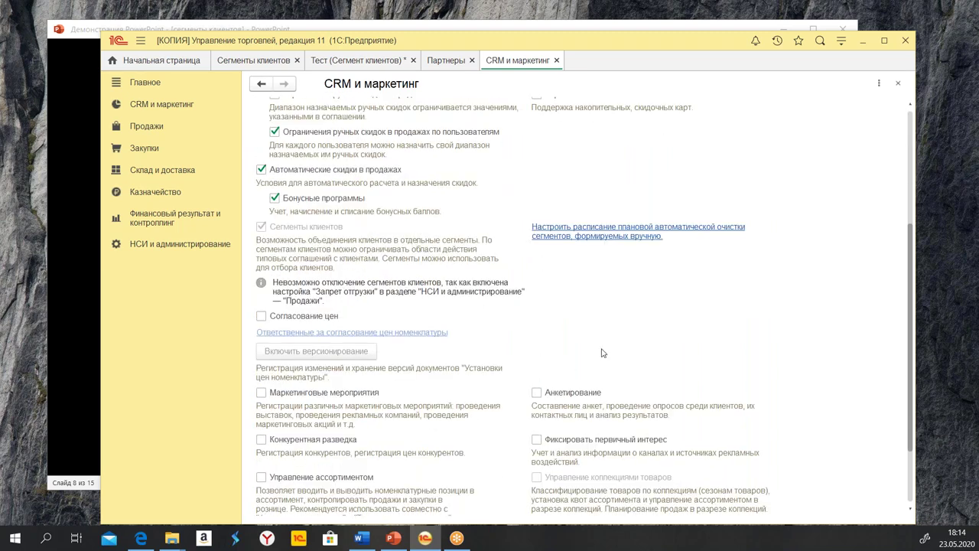
{"action": "scroll", "coordinate": [602, 379], "scroll_direction": "down", "scroll_amount": 1}
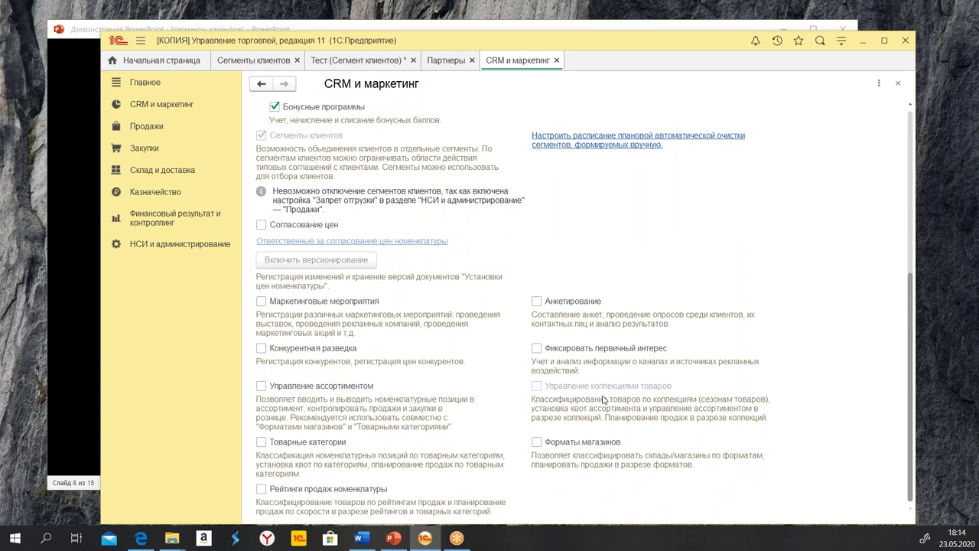
{"action": "scroll", "coordinate": [602, 400], "scroll_direction": "up", "scroll_amount": 2}
{"action": "scroll", "coordinate": [602, 402], "scroll_direction": "up", "scroll_amount": 1}
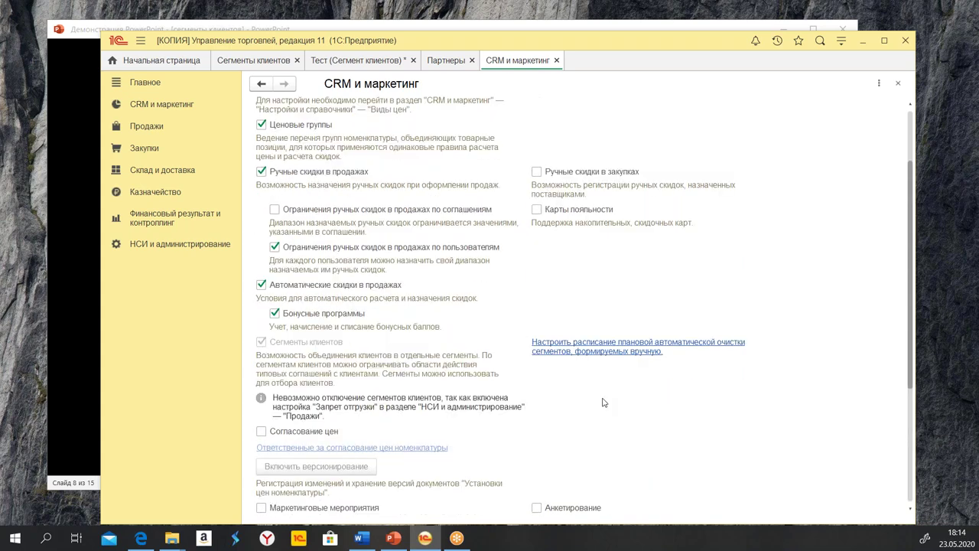
{"action": "scroll", "coordinate": [588, 385], "scroll_direction": "up", "scroll_amount": 1}
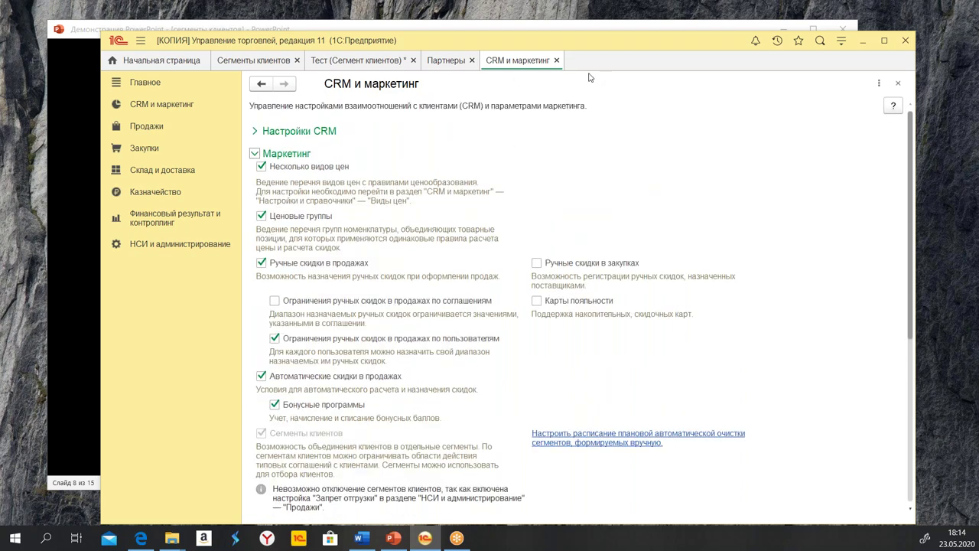
{"action": "left_click", "coordinate": [557, 61]}
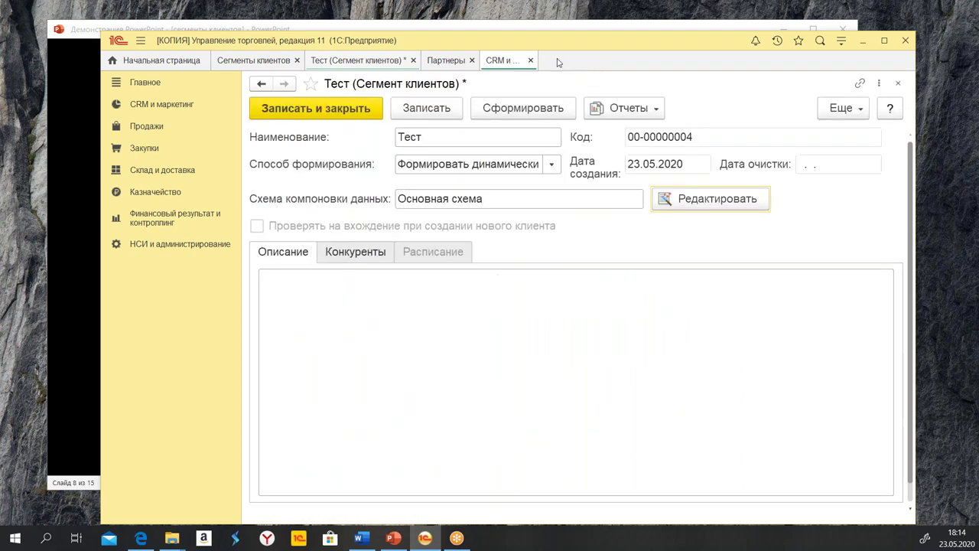
{"action": "left_click", "coordinate": [221, 61]}
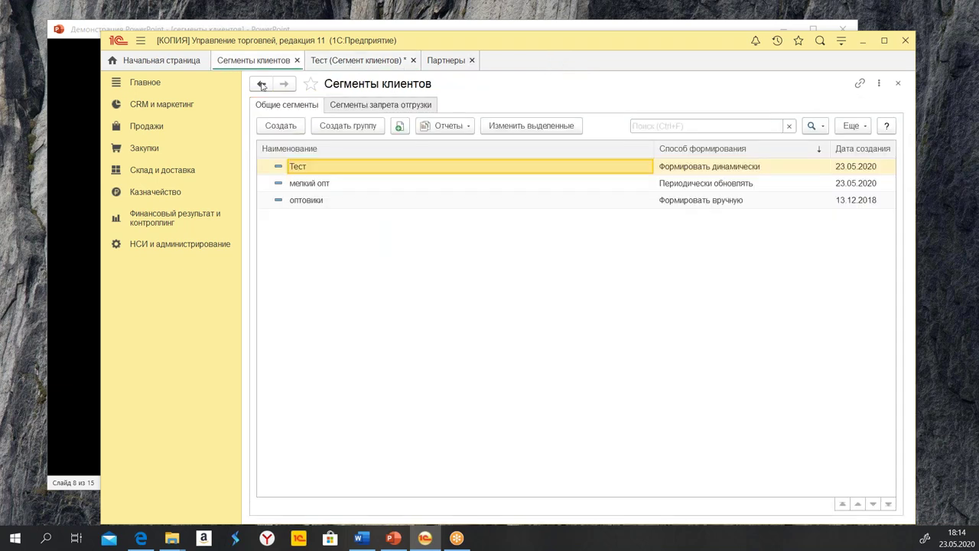
Save the Тест segment and run its Состав сегмента report, which shows no partners
{"action": "double_click", "coordinate": [314, 169]}
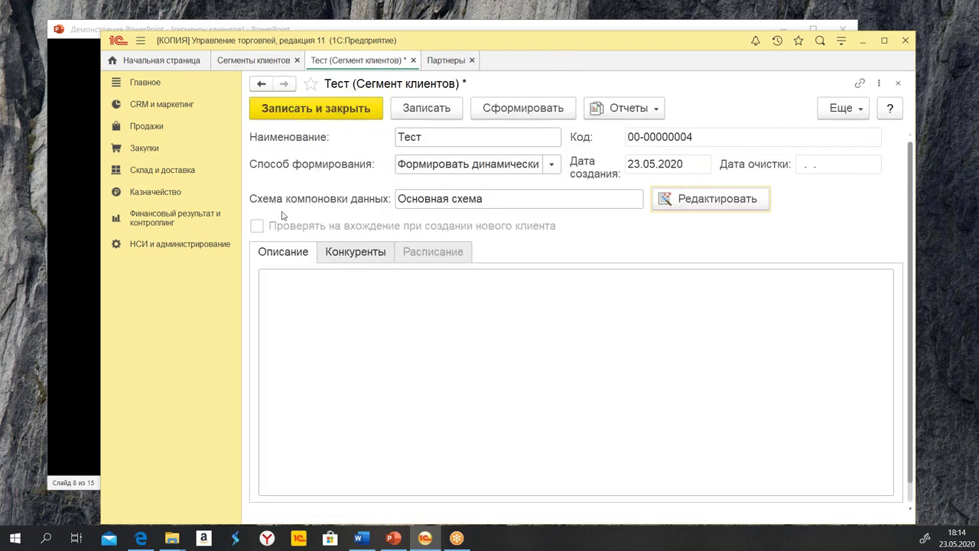
{"action": "left_click", "coordinate": [424, 115]}
{"action": "left_click", "coordinate": [610, 111]}
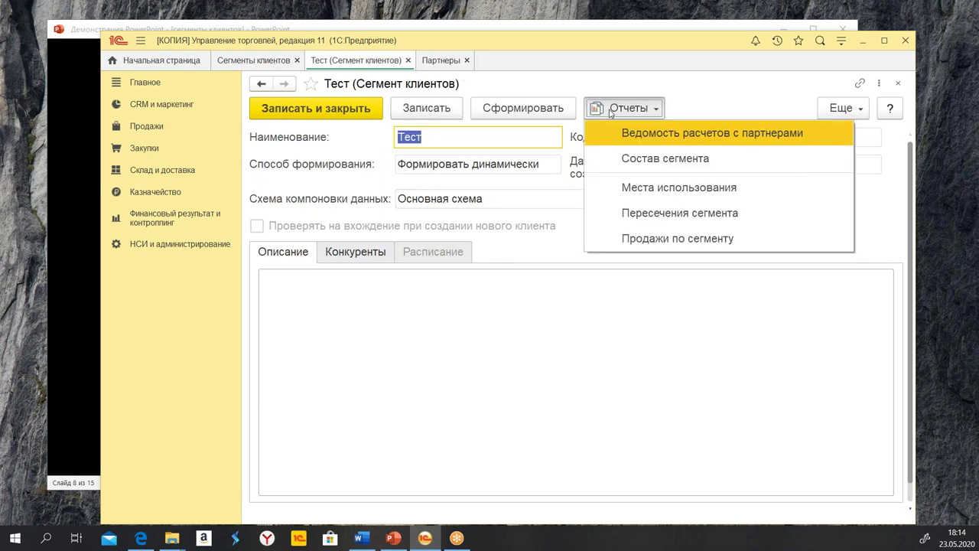
{"action": "left_click", "coordinate": [640, 160]}
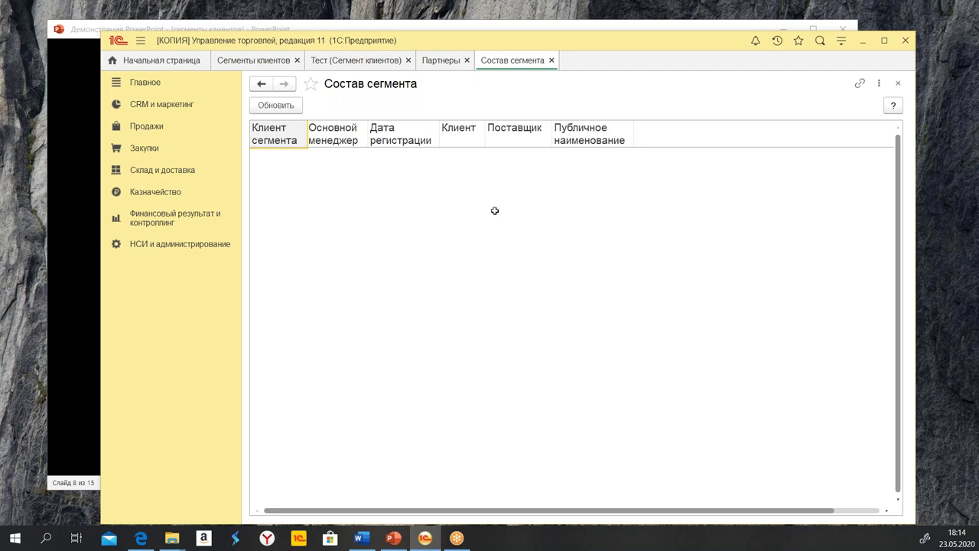
{"action": "left_click", "coordinate": [552, 62]}
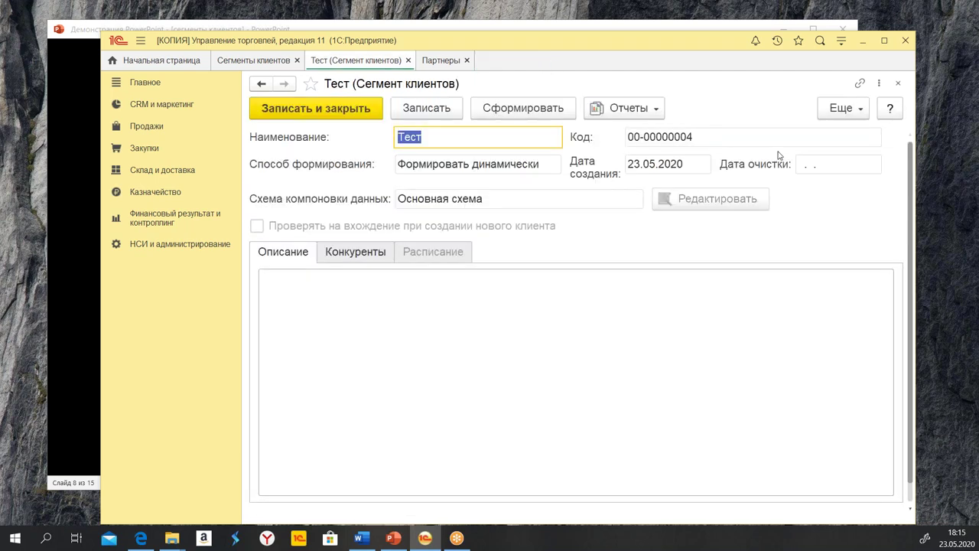
Unlock the Тест segment's attributes for editing and open its filter settings
{"action": "left_click", "coordinate": [845, 109]}
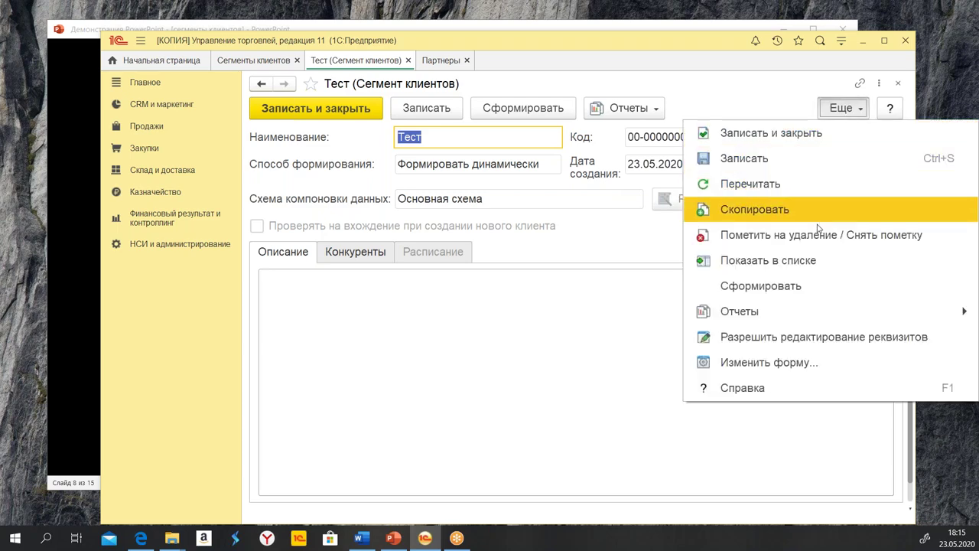
{"action": "left_click", "coordinate": [834, 336]}
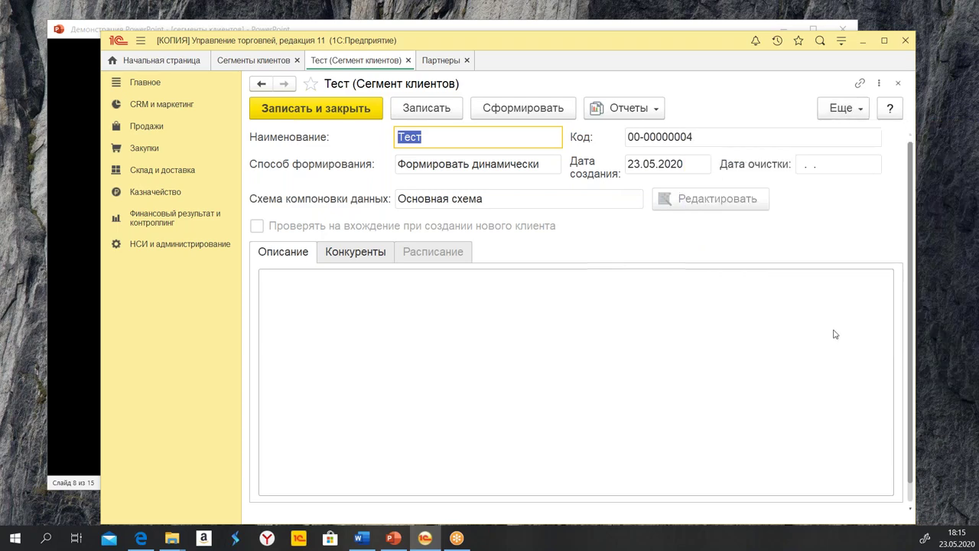
{"action": "left_click", "coordinate": [425, 238]}
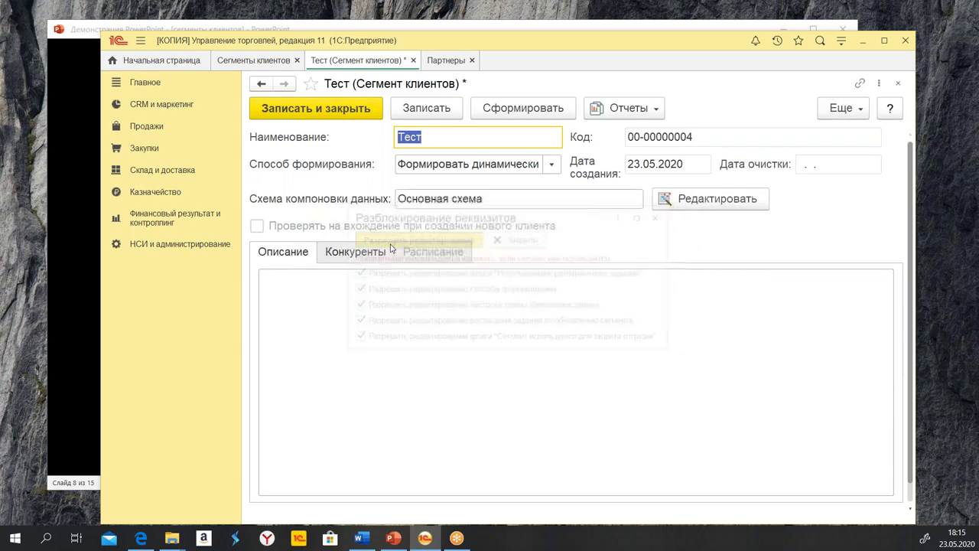
{"action": "left_click", "coordinate": [675, 208]}
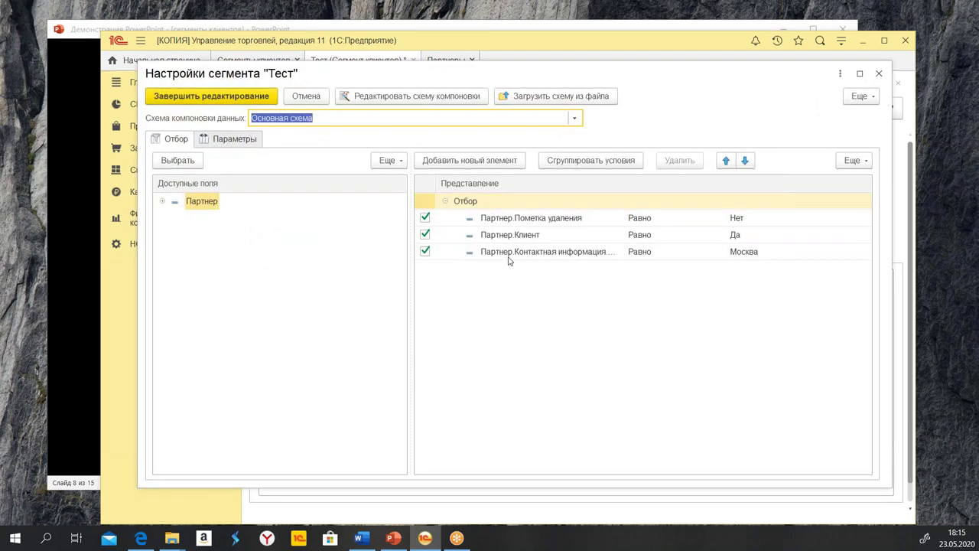
Uncheck the Регион = Москва condition and finish editing the segment settings
{"action": "left_click", "coordinate": [510, 253]}
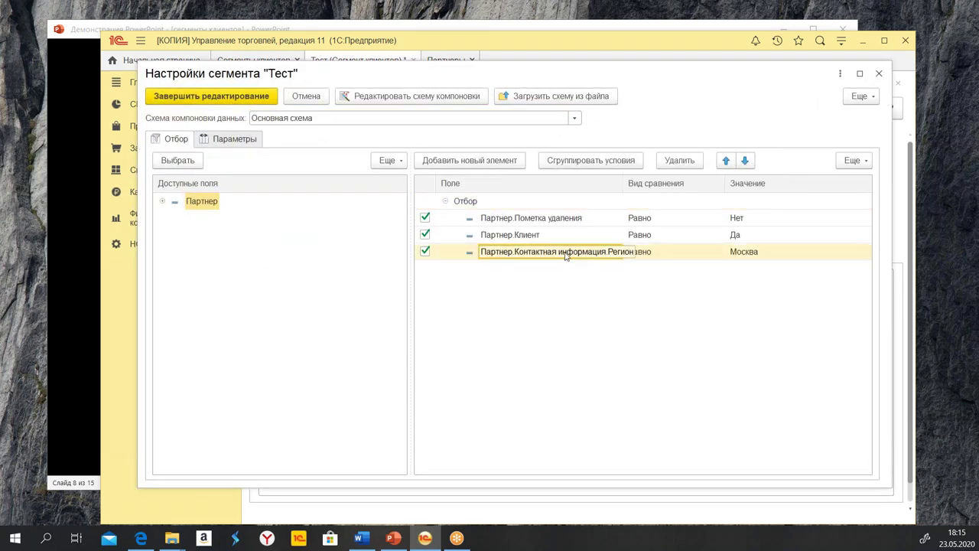
{"action": "left_click", "coordinate": [691, 258]}
{"action": "left_click", "coordinate": [778, 260]}
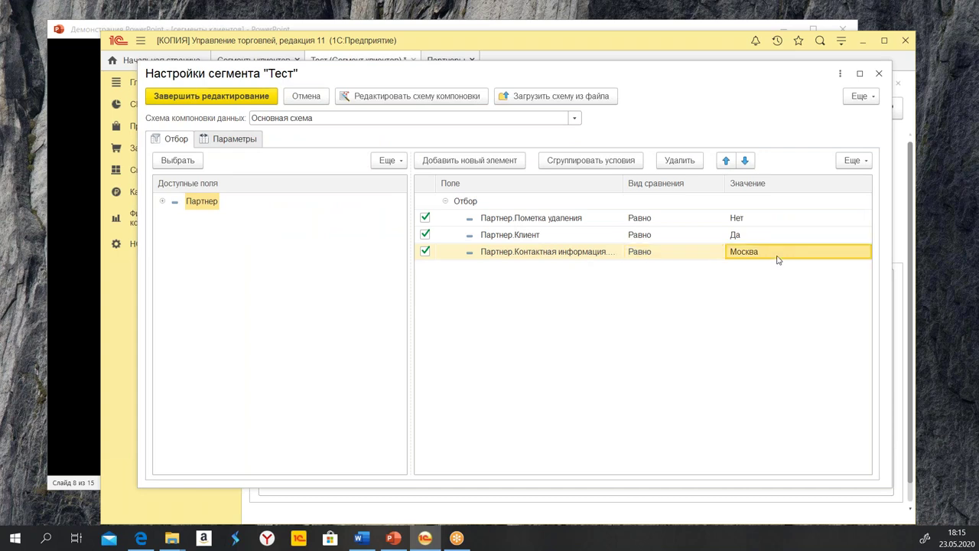
{"action": "left_click", "coordinate": [276, 42]}
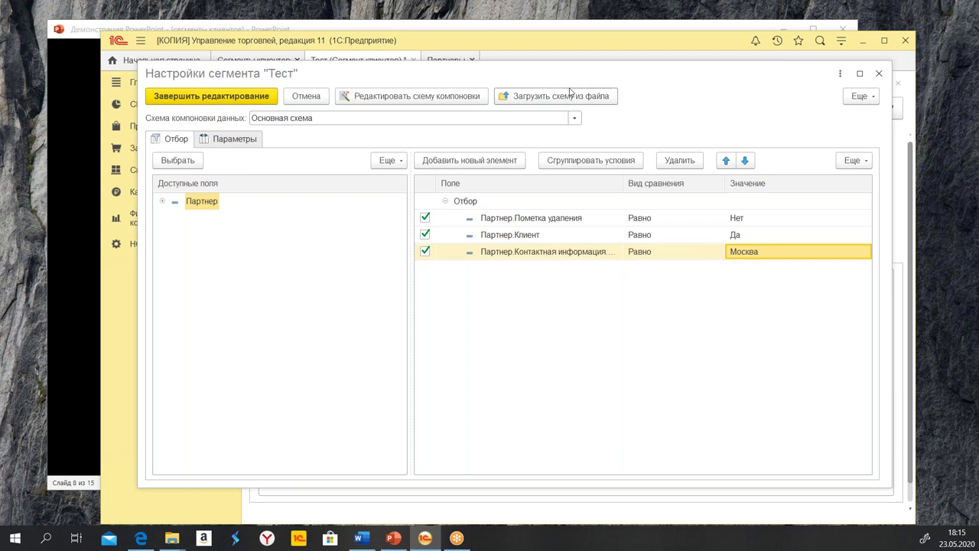
{"action": "left_click", "coordinate": [425, 252]}
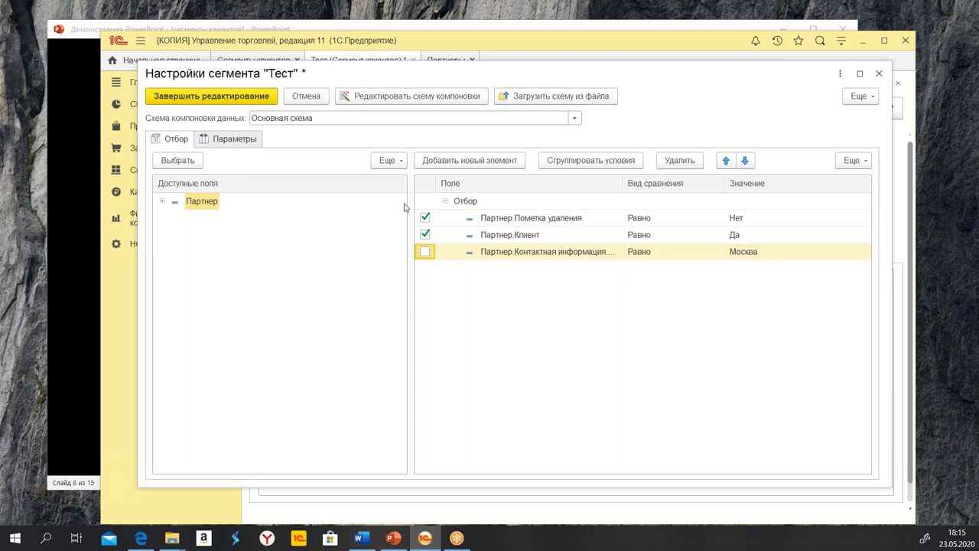
{"action": "left_click", "coordinate": [208, 99]}
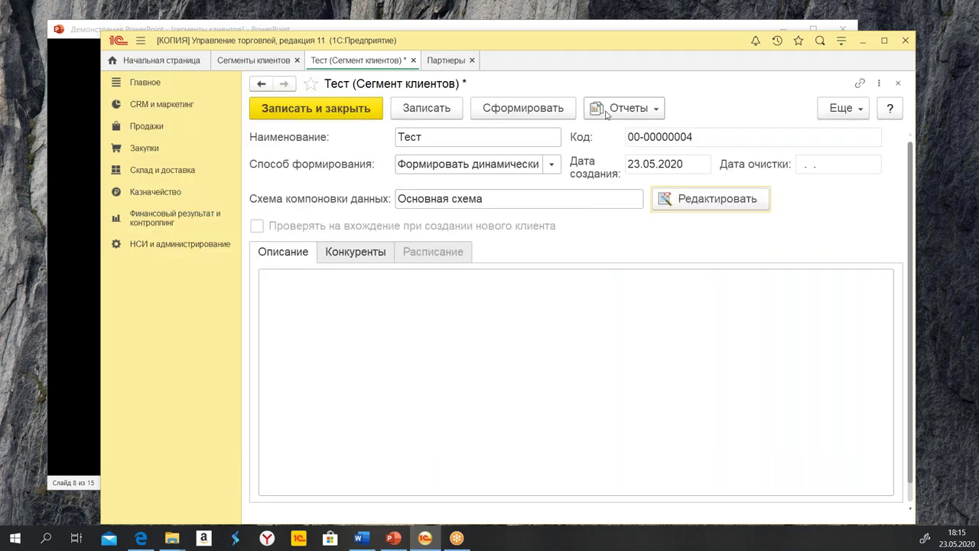
Save the Тест segment and view its Состав сегмента report listing six clients
{"action": "left_click", "coordinate": [423, 113]}
{"action": "left_click", "coordinate": [631, 114]}
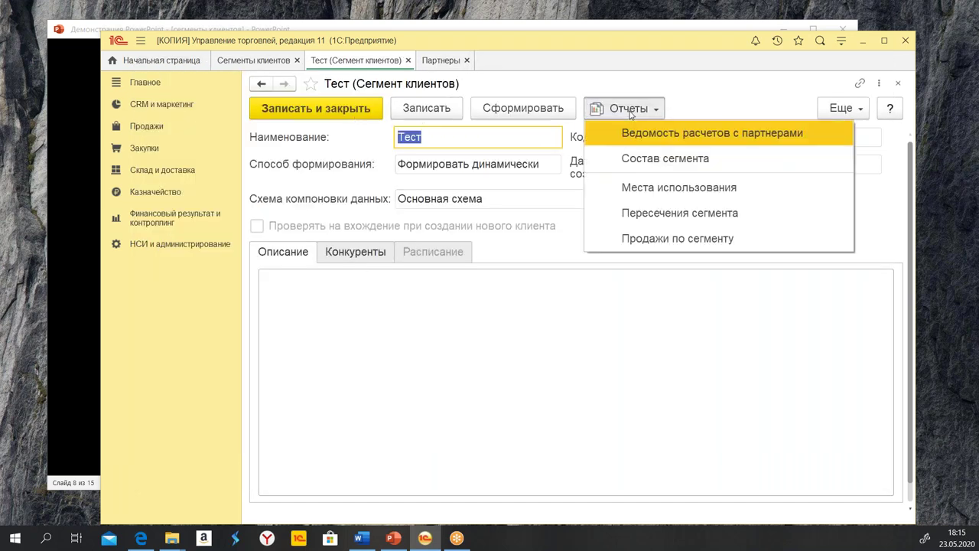
{"action": "left_click", "coordinate": [667, 165]}
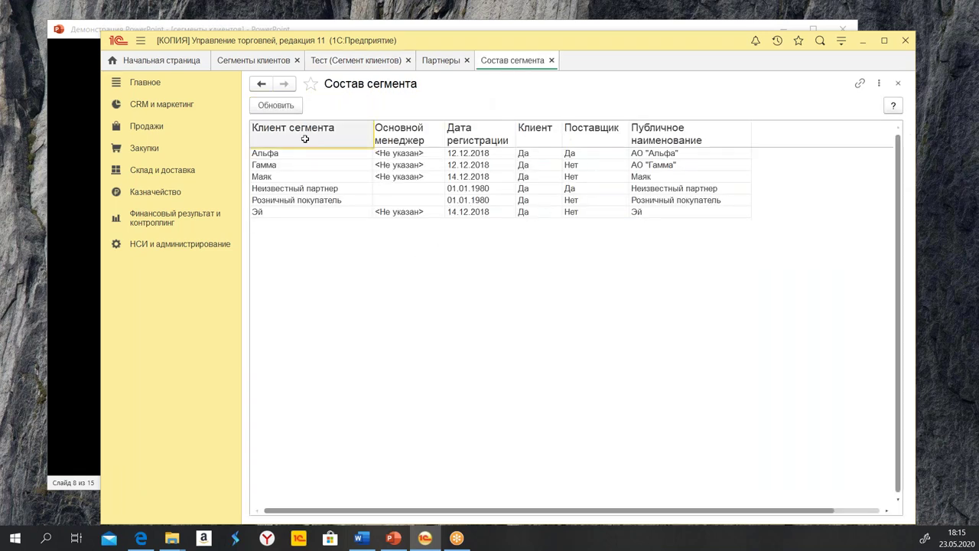
Close the report, save and close the Тест segment, and bring the Сегменты клиентов PowerPoint slide forward
{"action": "left_click", "coordinate": [552, 61]}
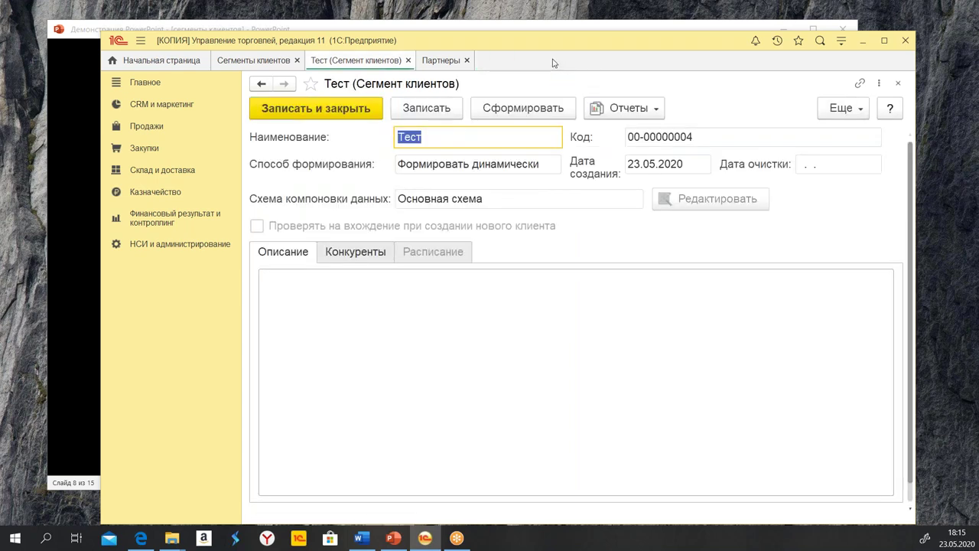
{"action": "left_click", "coordinate": [314, 112]}
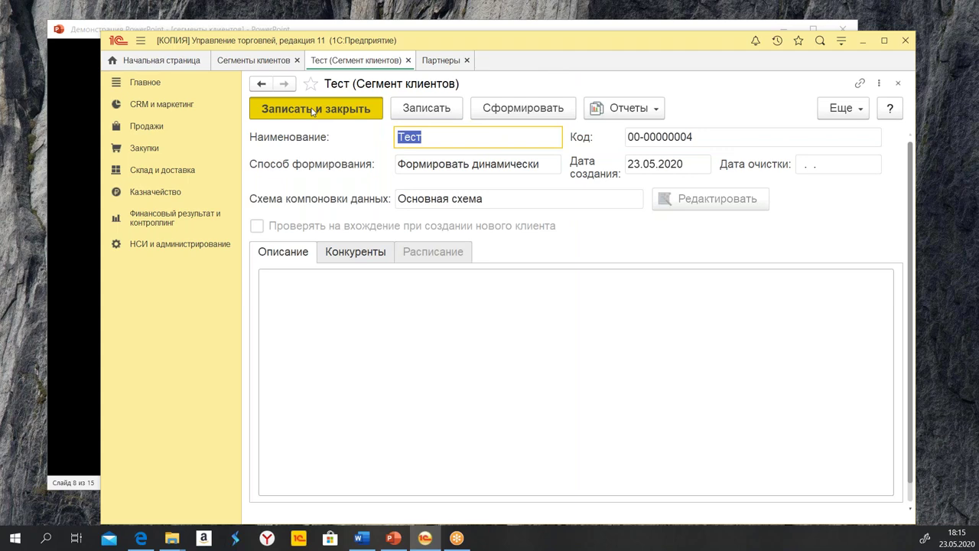
{"action": "left_click", "coordinate": [393, 538]}
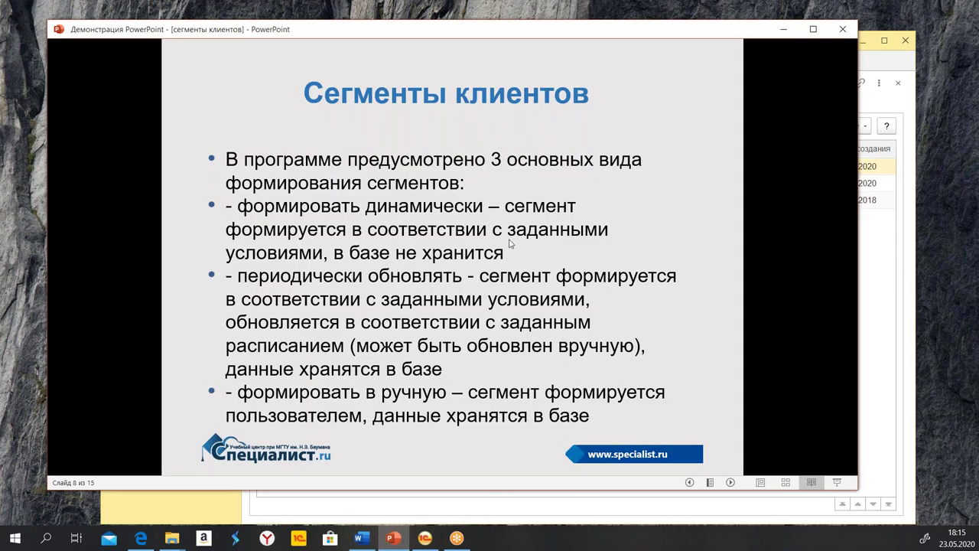
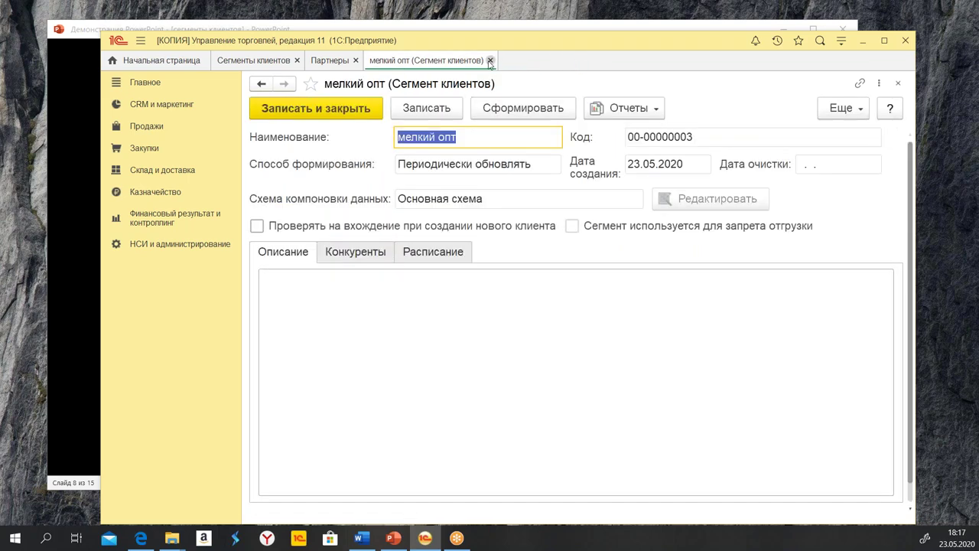
Allow editing of the мелкий опт segment's locked fields
{"action": "left_click", "coordinate": [839, 110]}
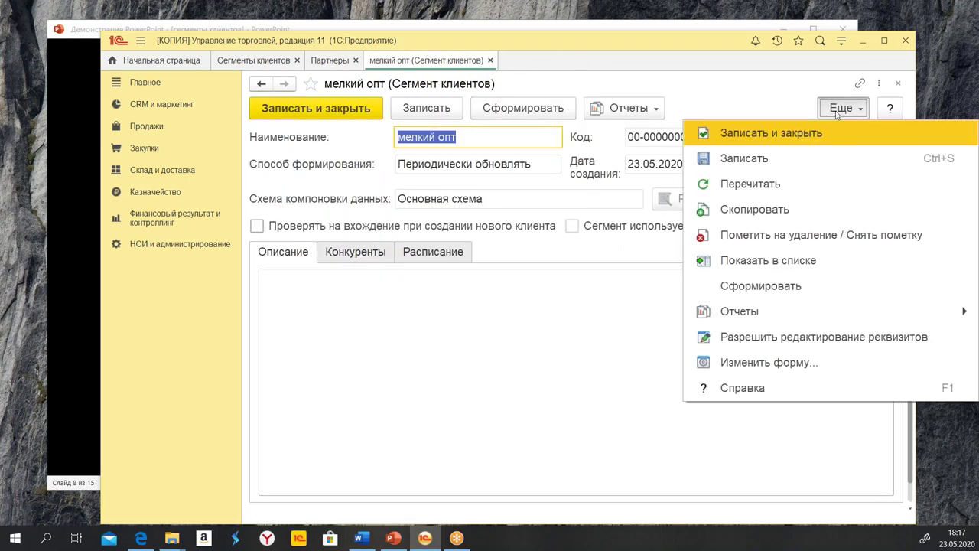
{"action": "left_click", "coordinate": [807, 336]}
{"action": "left_click", "coordinate": [391, 239]}
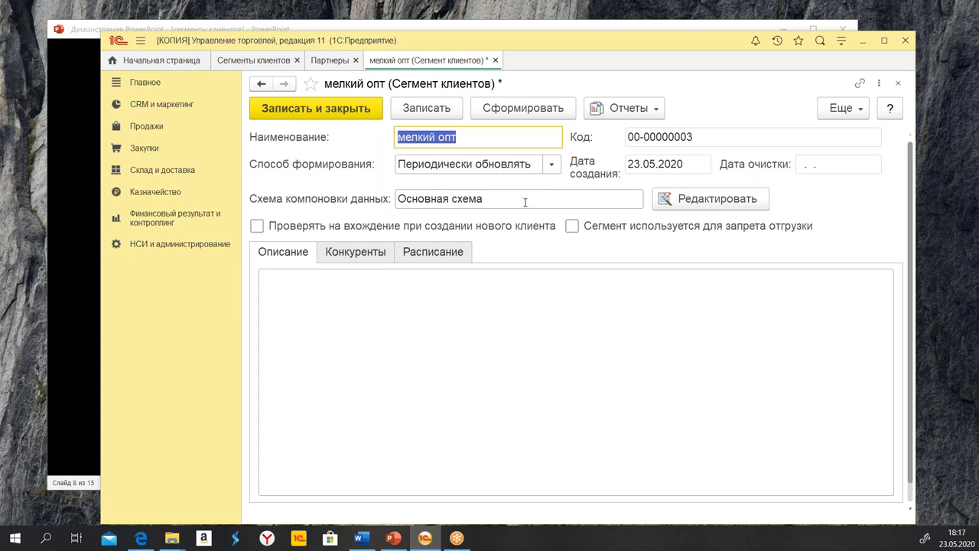
Add the filter condition Партнер.Клиент = Да, finish editing, and save and close the segment
{"action": "left_click", "coordinate": [697, 205]}
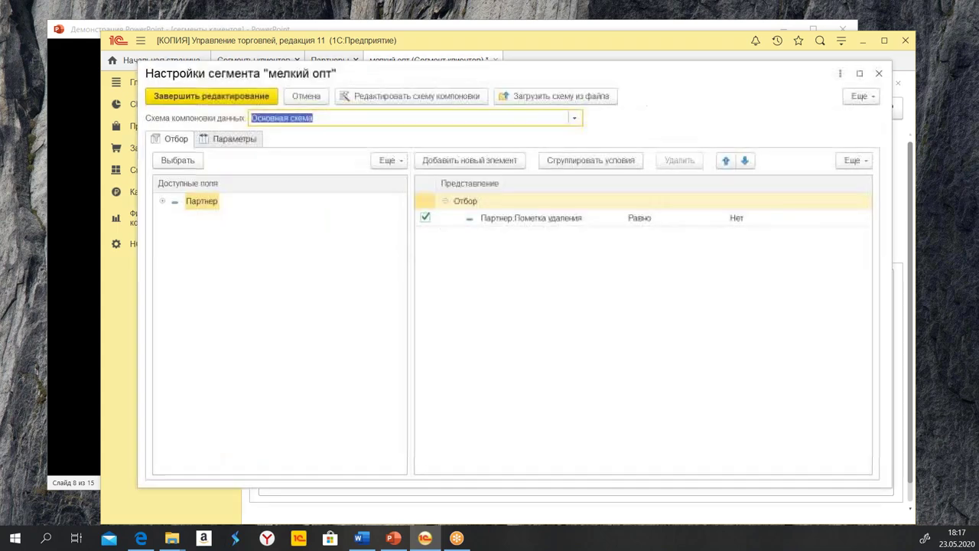
{"action": "left_click", "coordinate": [566, 219]}
{"action": "left_click", "coordinate": [669, 222]}
{"action": "left_click", "coordinate": [805, 222]}
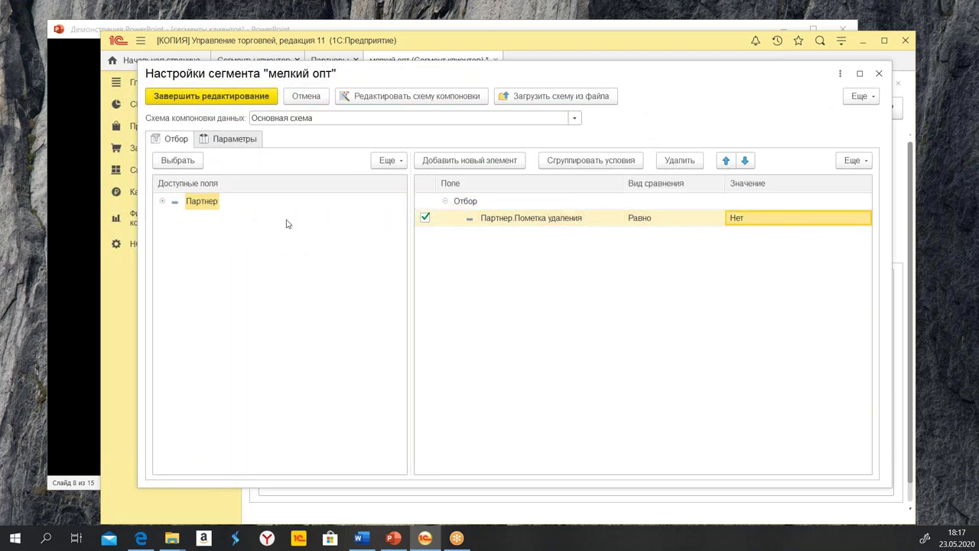
{"action": "left_click", "coordinate": [162, 202]}
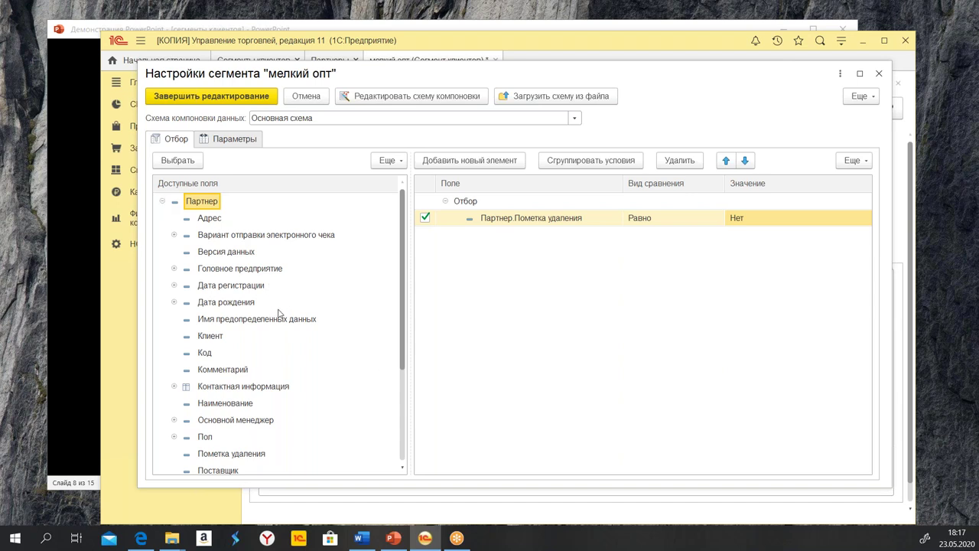
{"action": "scroll", "coordinate": [280, 317], "scroll_direction": "down", "scroll_amount": 1}
{"action": "scroll", "coordinate": [285, 340], "scroll_direction": "down", "scroll_amount": 1}
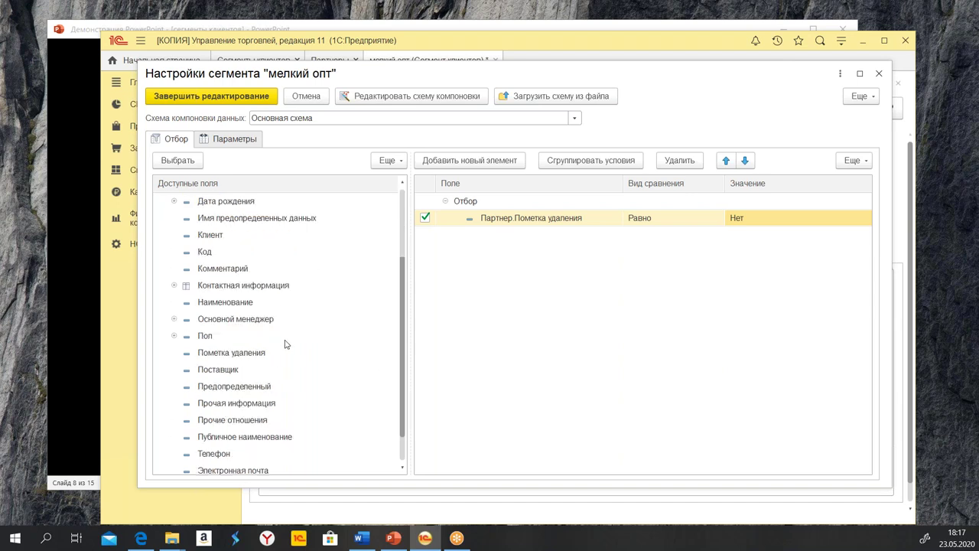
{"action": "double_click", "coordinate": [214, 240]}
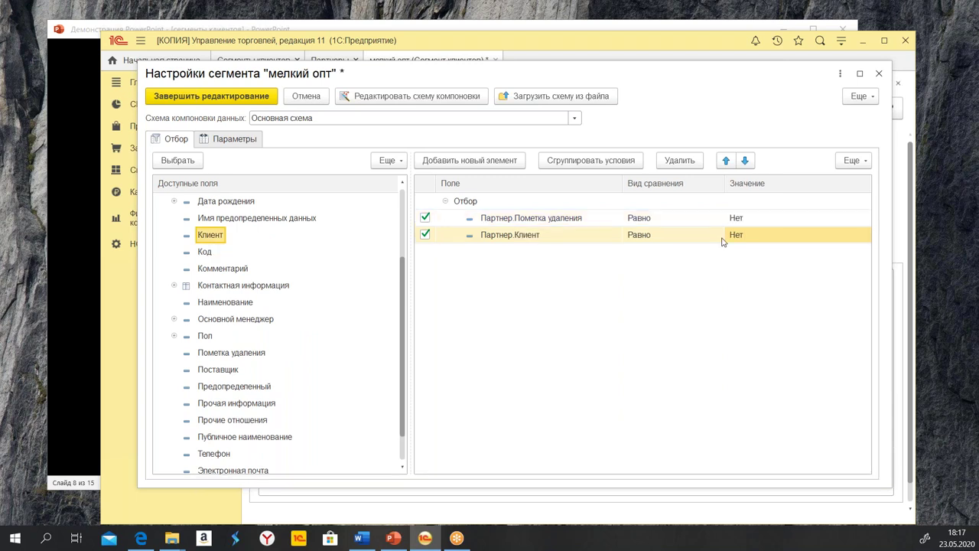
{"action": "left_click", "coordinate": [746, 238]}
{"action": "left_click", "coordinate": [755, 255]}
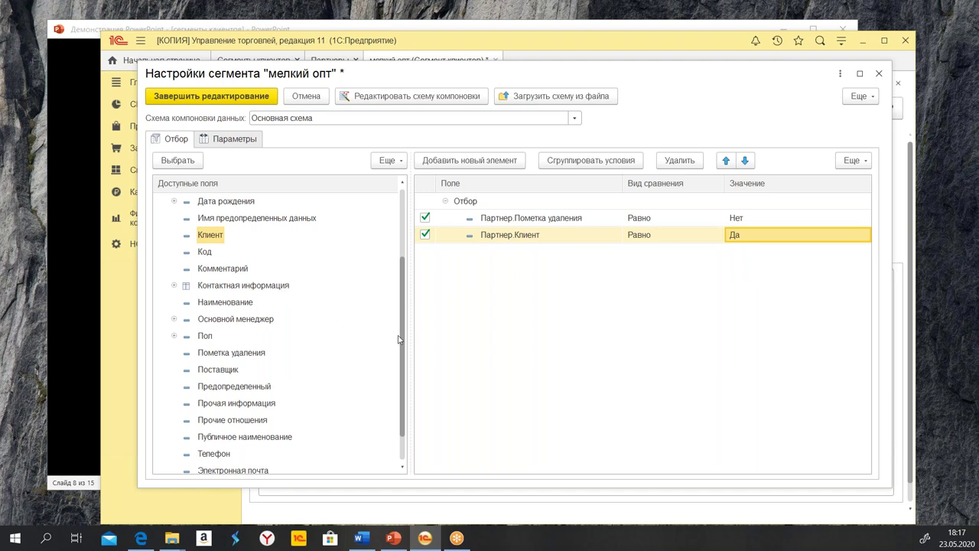
{"action": "left_click", "coordinate": [226, 98]}
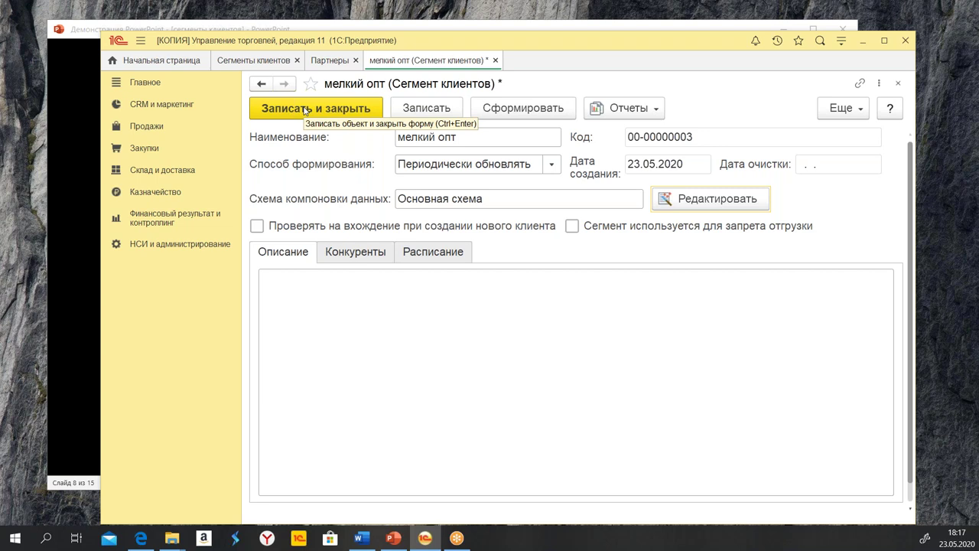
{"action": "left_click", "coordinate": [305, 109]}
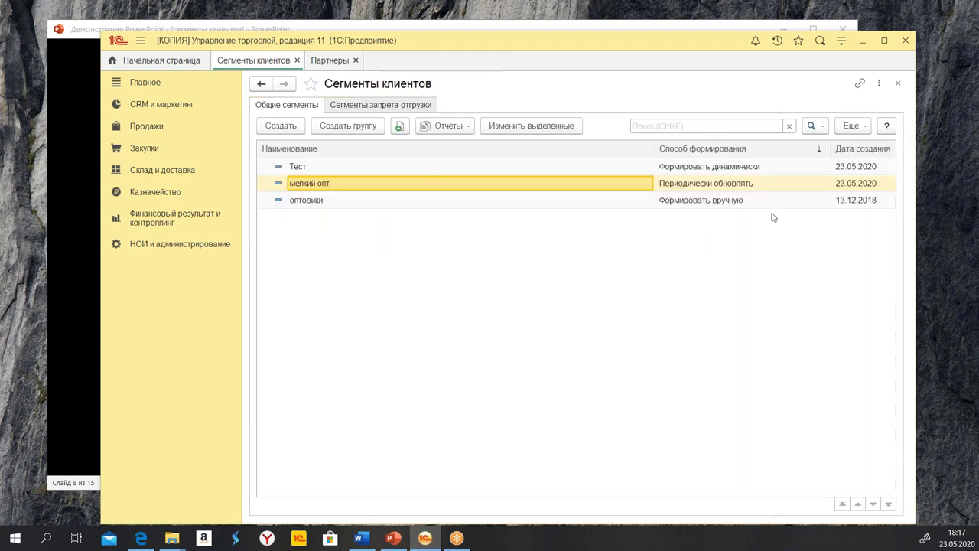
Open the Партнеры list under НСИ и администрирование and start creating a new partner
{"action": "left_click", "coordinate": [706, 169]}
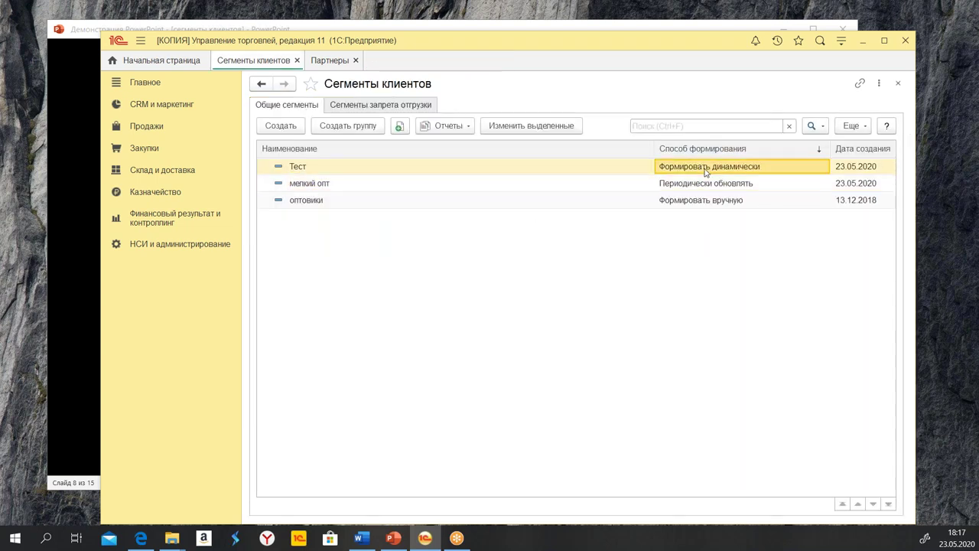
{"action": "left_click", "coordinate": [327, 171]}
{"action": "left_click", "coordinate": [346, 183]}
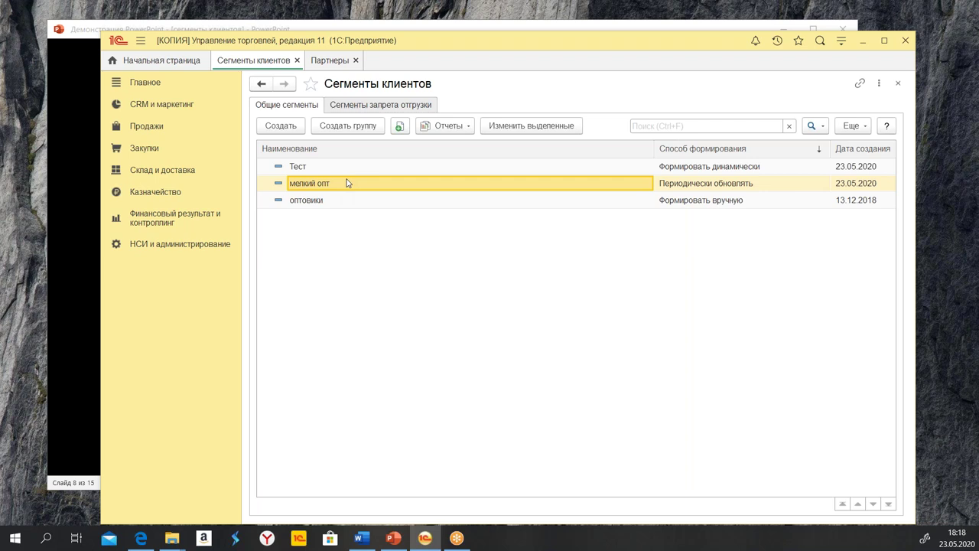
{"action": "left_click", "coordinate": [161, 245]}
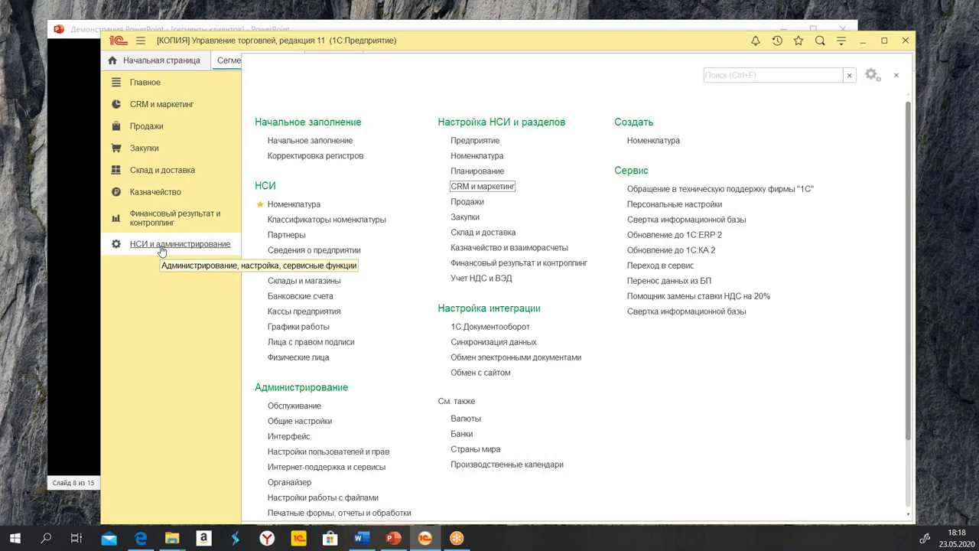
{"action": "left_click", "coordinate": [272, 235]}
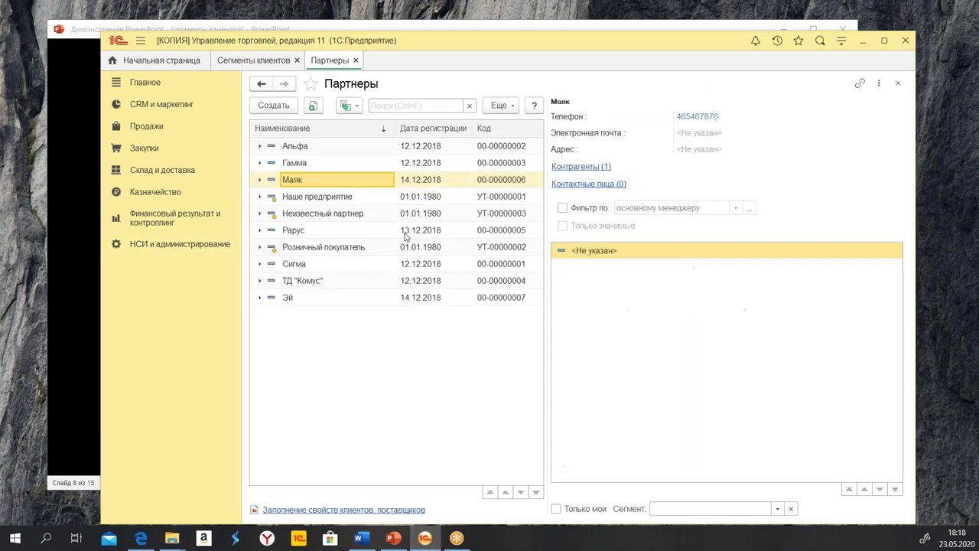
{"action": "left_click", "coordinate": [275, 106]}
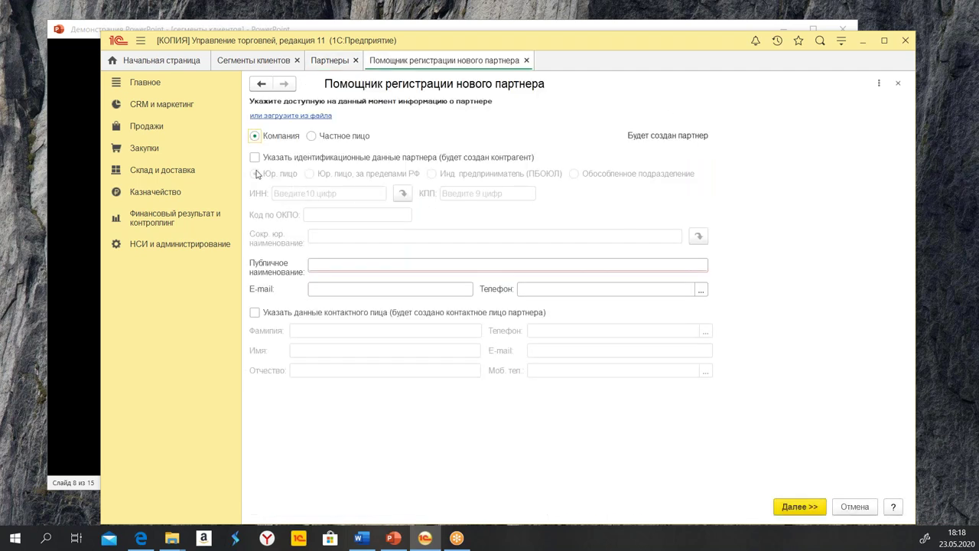
Include identification data and enter ООО "Петрушка" as both short legal name and public name
{"action": "left_click", "coordinate": [306, 158]}
{"action": "left_click", "coordinate": [330, 238]}
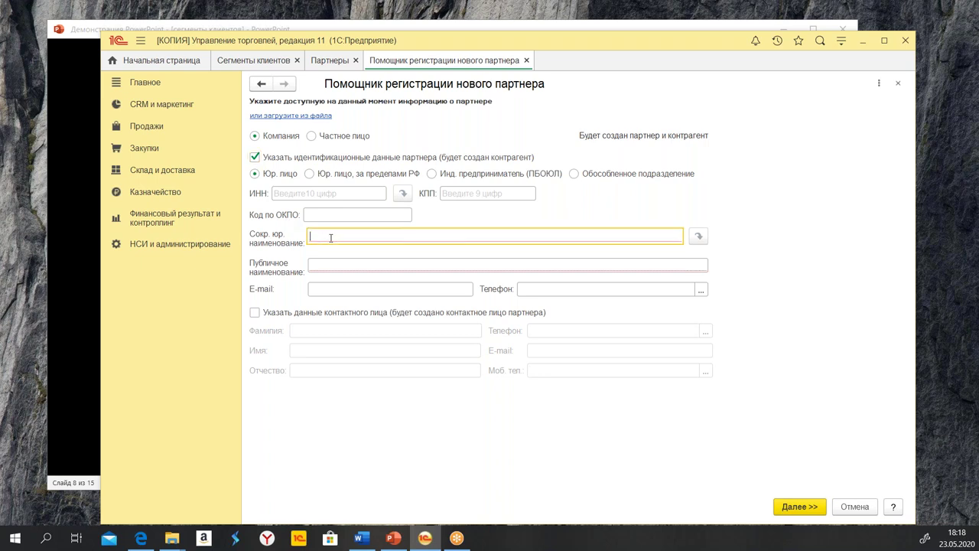
{"action": "type", "text": "ООО"}
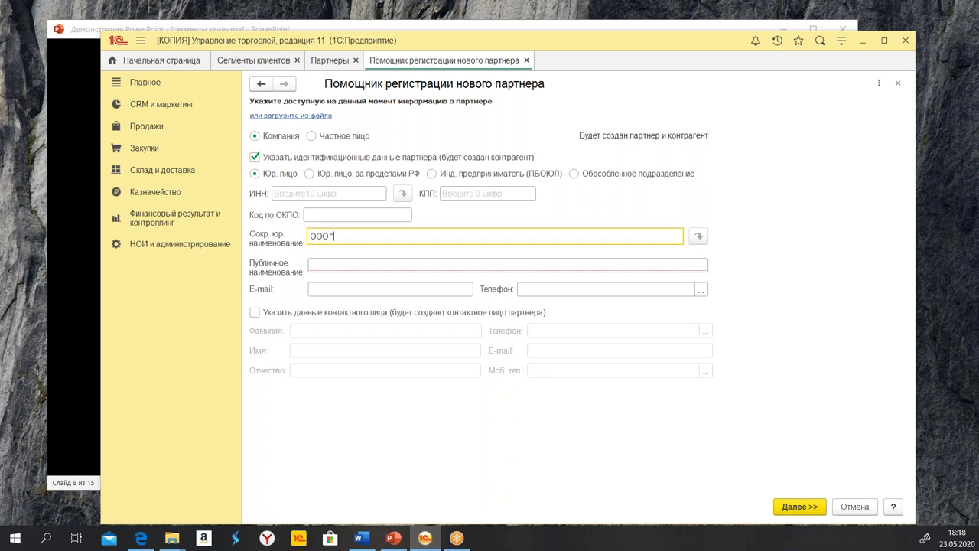
{"action": "type", "text": " \"Петрушка"}
{"action": "left_click_drag", "start_coordinate": [413, 231], "coordinate": [290, 236]}
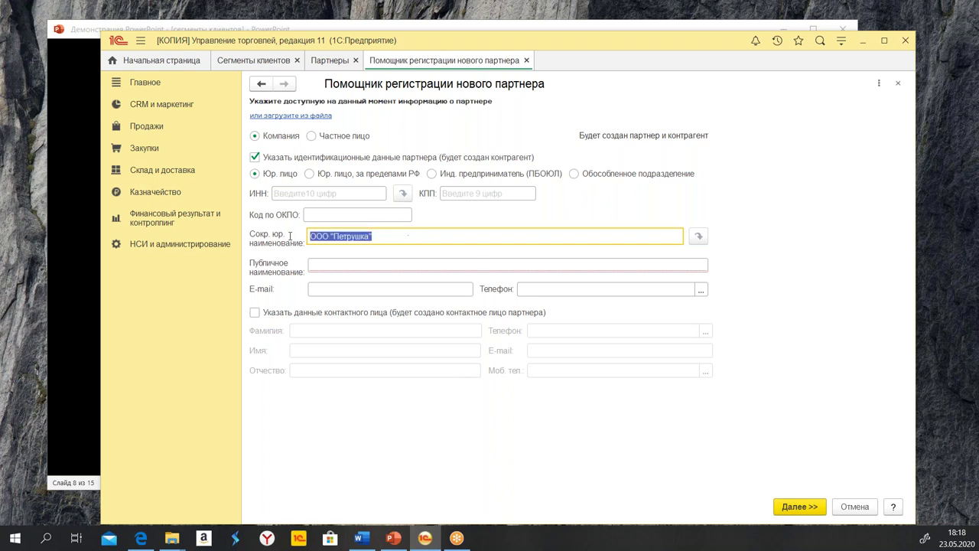
{"action": "right_click", "coordinate": [345, 240]}
{"action": "left_click", "coordinate": [352, 294]}
{"action": "left_click", "coordinate": [381, 264]}
{"action": "right_click", "coordinate": [381, 266]}
{"action": "left_click", "coordinate": [440, 337]}
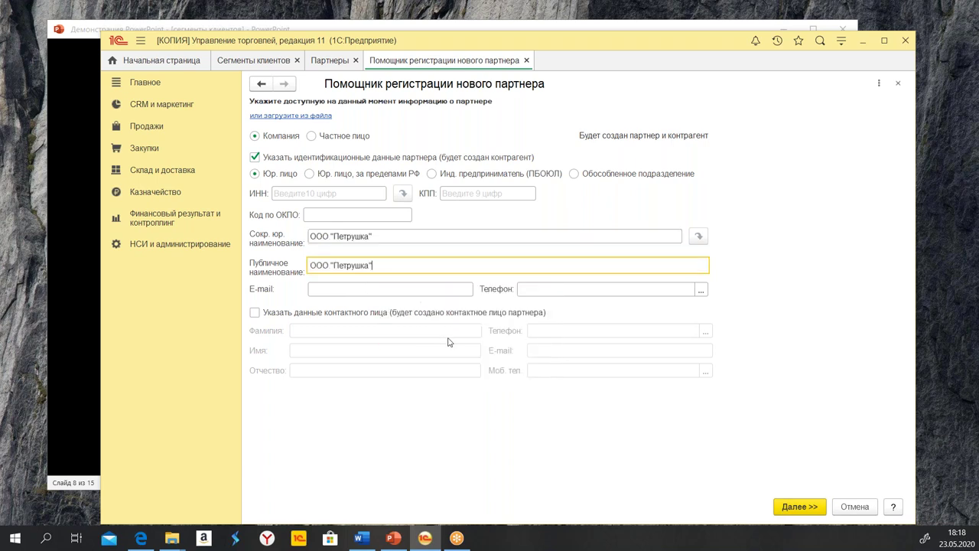
Enter phone 8754332 and, on the next page, mark the partner as a client
{"action": "left_click", "coordinate": [534, 292]}
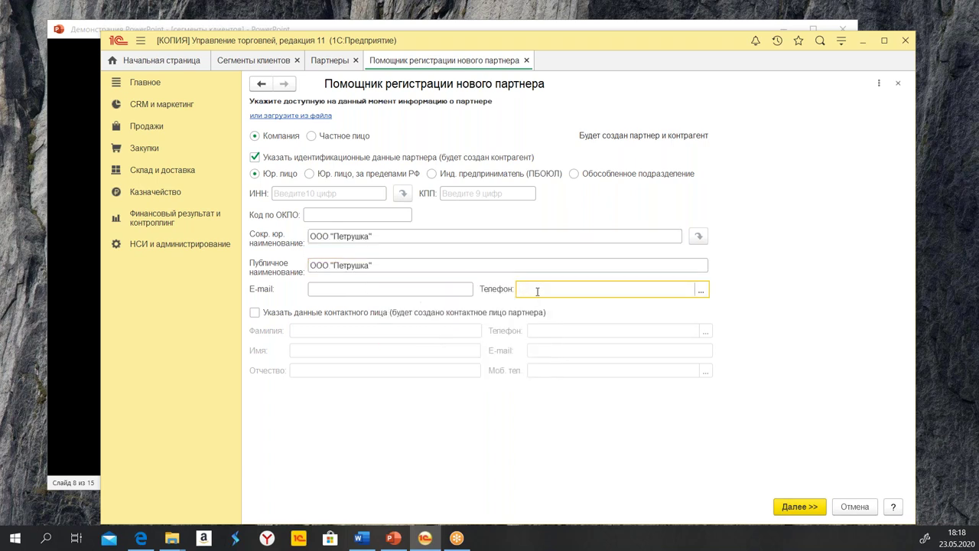
{"action": "type", "text": "8754332"}
{"action": "left_click", "coordinate": [783, 506]}
{"action": "left_click", "coordinate": [260, 212]}
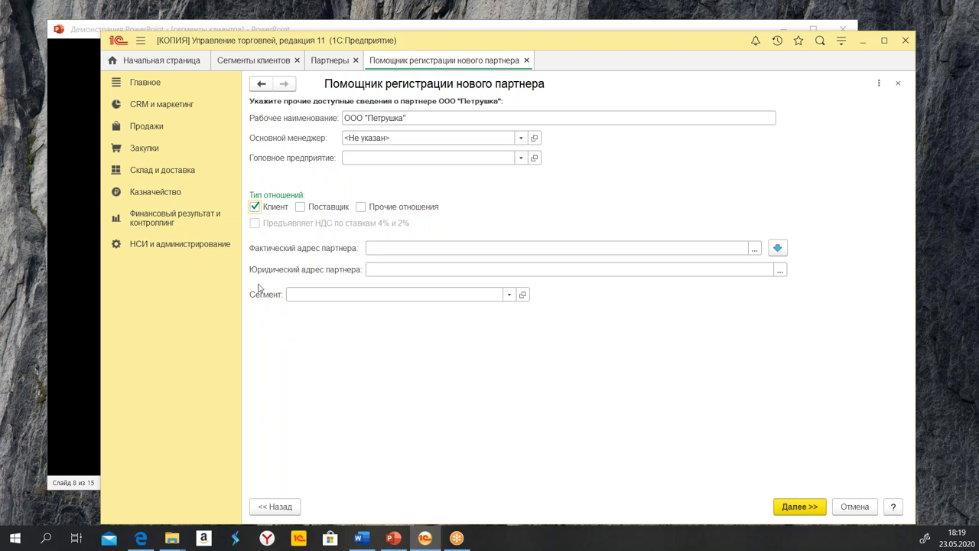
Browse the available customer segments, then close the selection without choosing one
{"action": "left_click", "coordinate": [511, 296]}
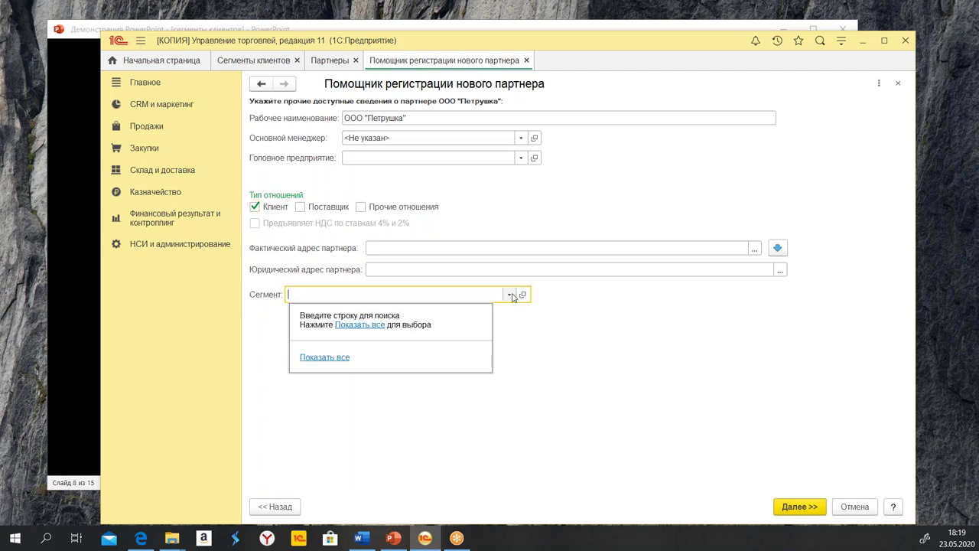
{"action": "left_click", "coordinate": [325, 357]}
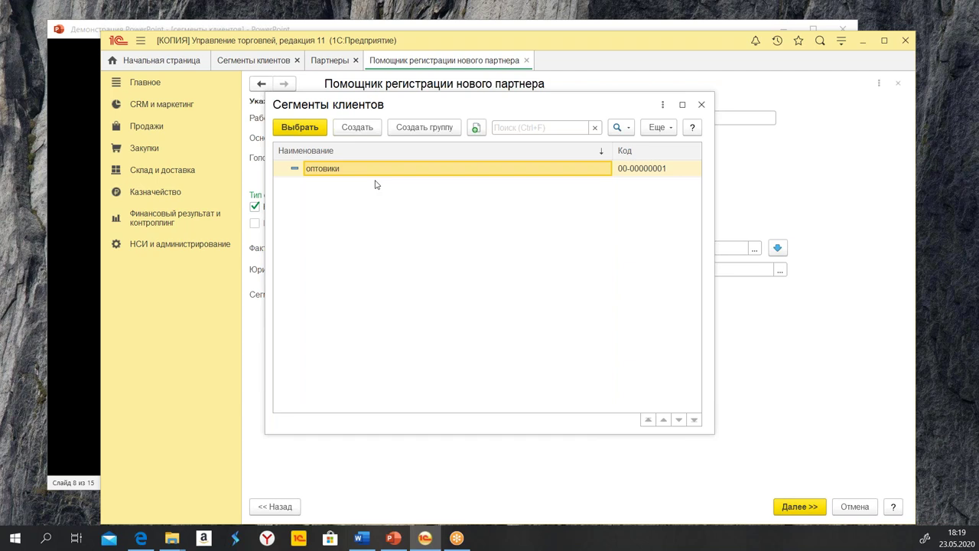
{"action": "left_click", "coordinate": [237, 64]}
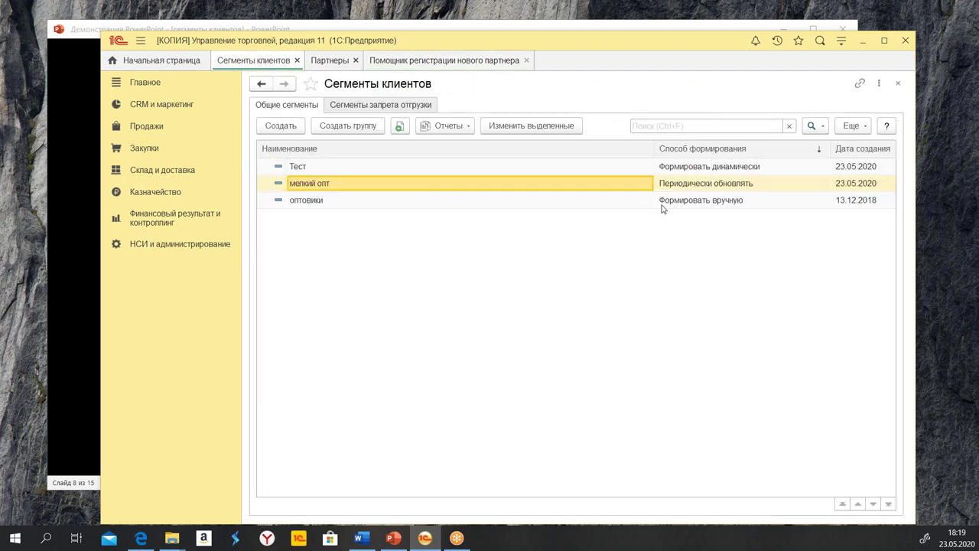
{"action": "left_click", "coordinate": [584, 205]}
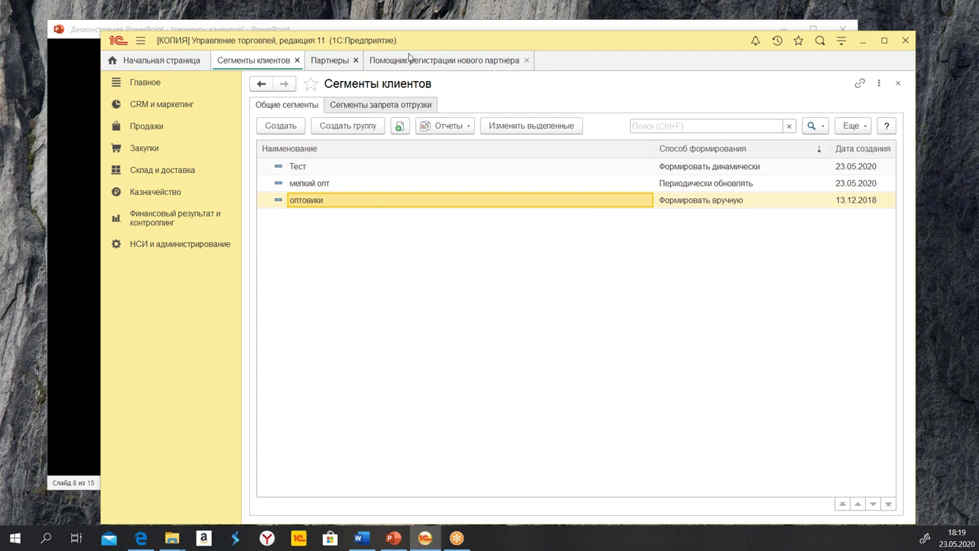
{"action": "left_click", "coordinate": [412, 60]}
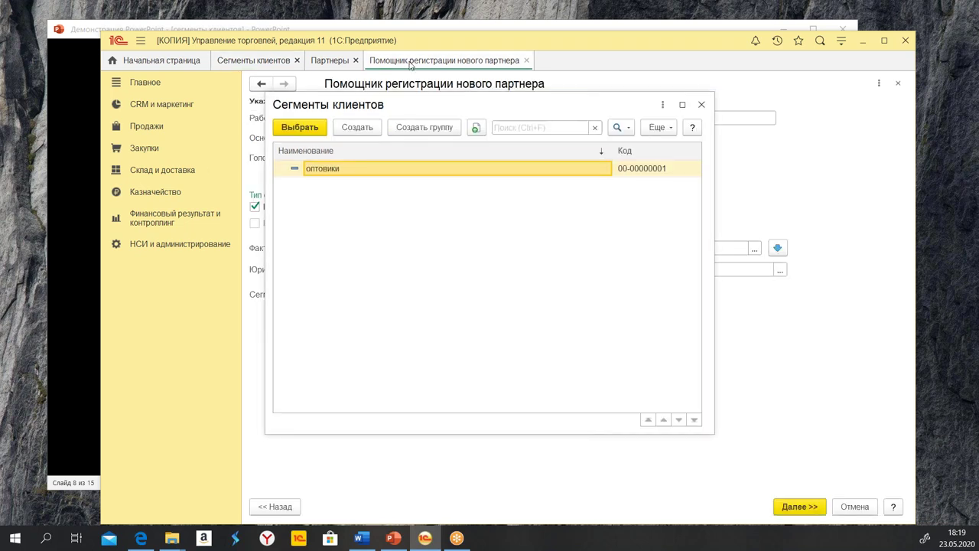
{"action": "left_click", "coordinate": [702, 104]}
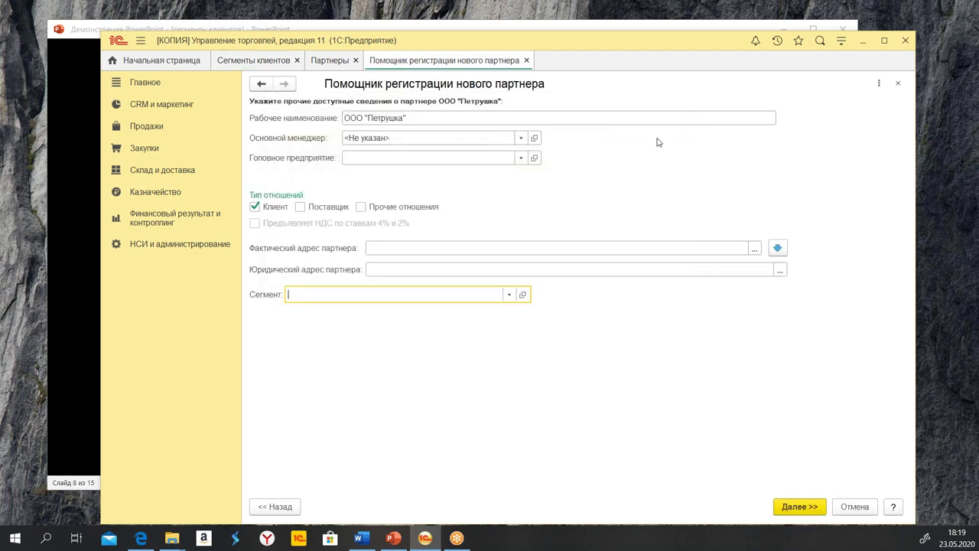
{"action": "left_click", "coordinate": [802, 509]}
{"action": "left_click", "coordinate": [362, 118]}
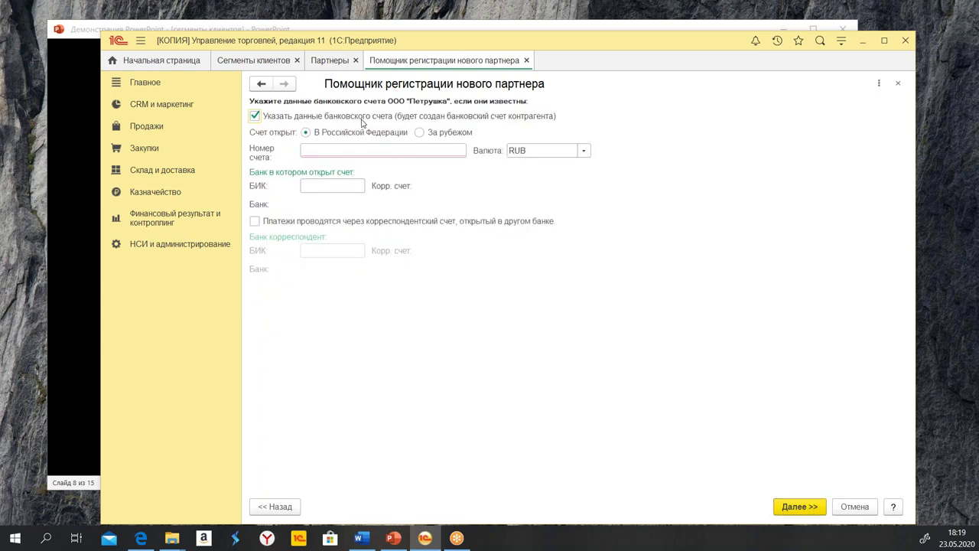
{"action": "left_click", "coordinate": [343, 150]}
{"action": "type", "text": "332"}
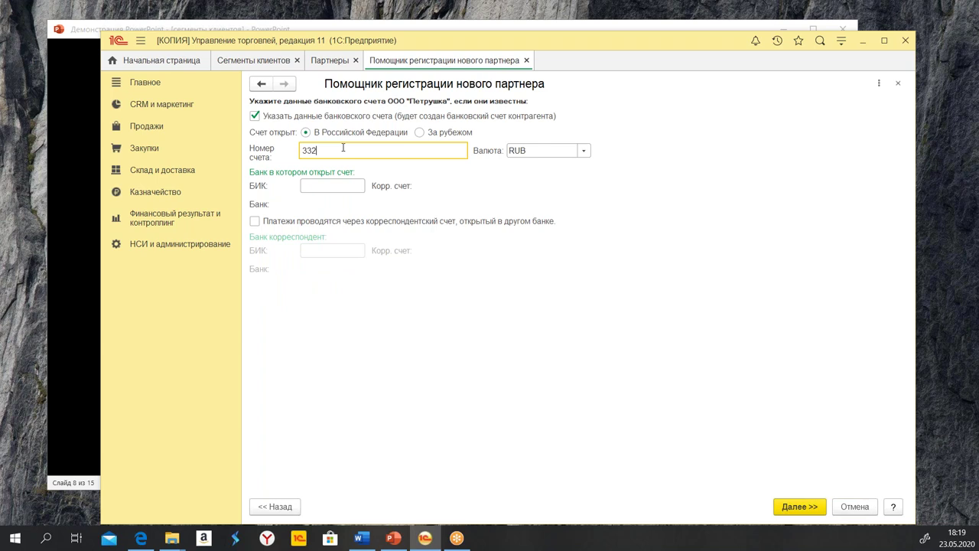
{"action": "type", "text": "22222222222222222"}
{"action": "left_click", "coordinate": [324, 185]}
{"action": "type", "text": "0445252"}
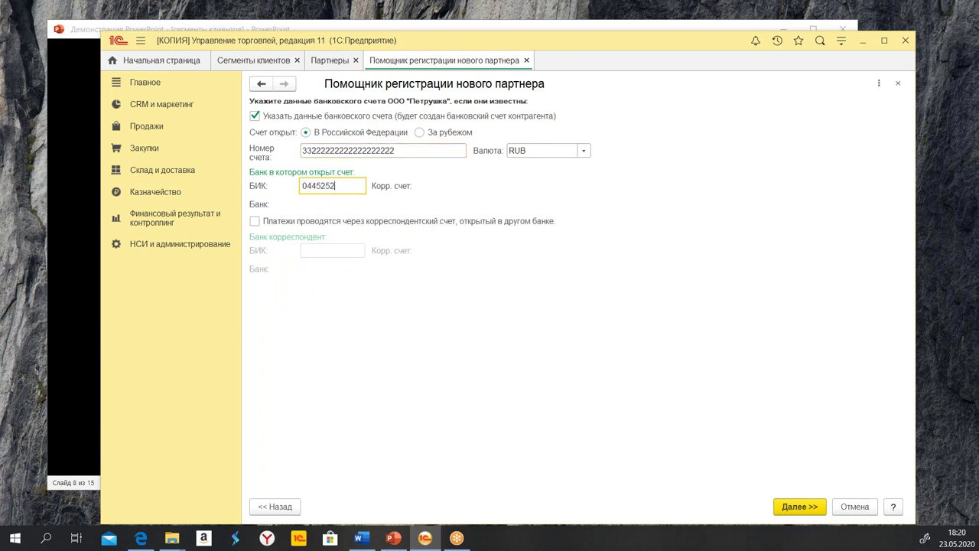
{"action": "type", "text": "25"}
{"action": "key", "text": "Tab"}
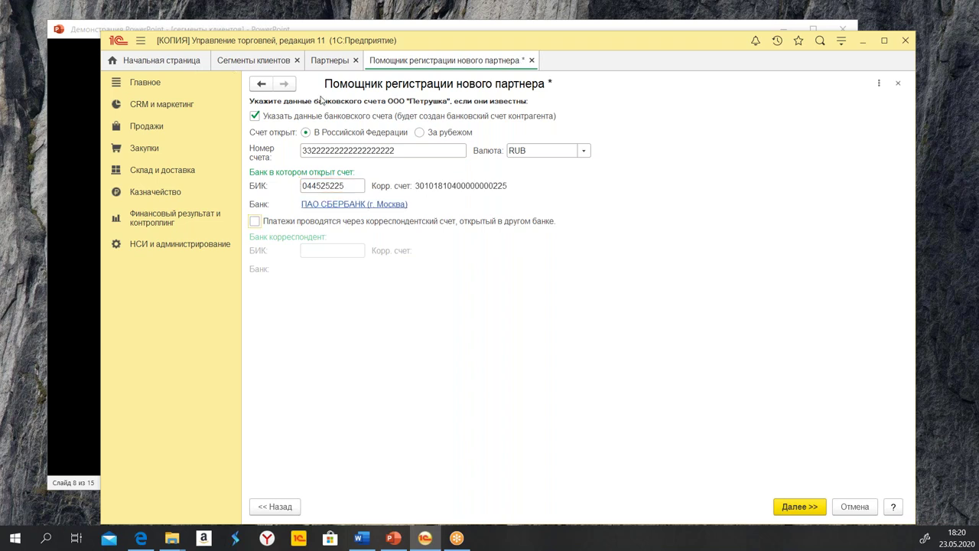
Create ООО "Петрушка" without opening its form afterwards
{"action": "left_click", "coordinate": [800, 507]}
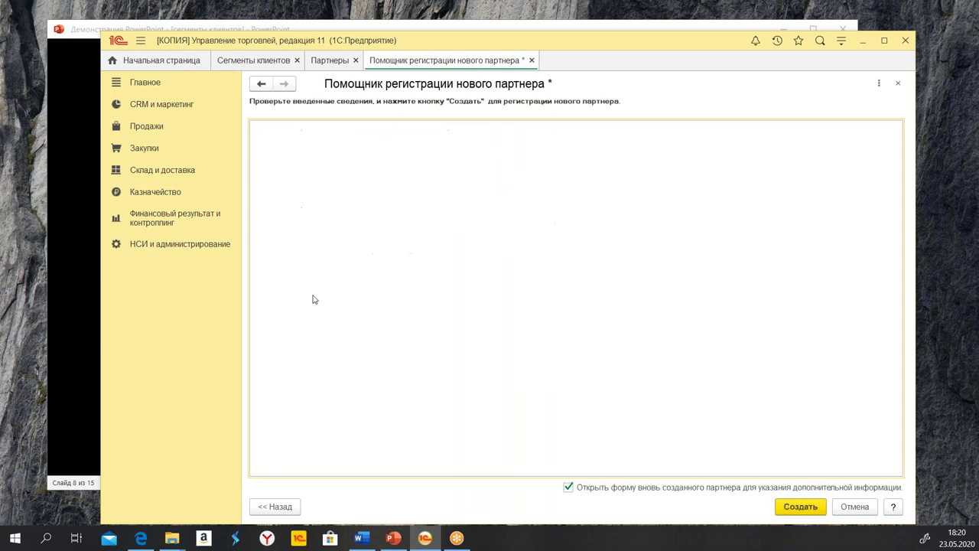
{"action": "left_click", "coordinate": [569, 487]}
{"action": "left_click", "coordinate": [813, 511]}
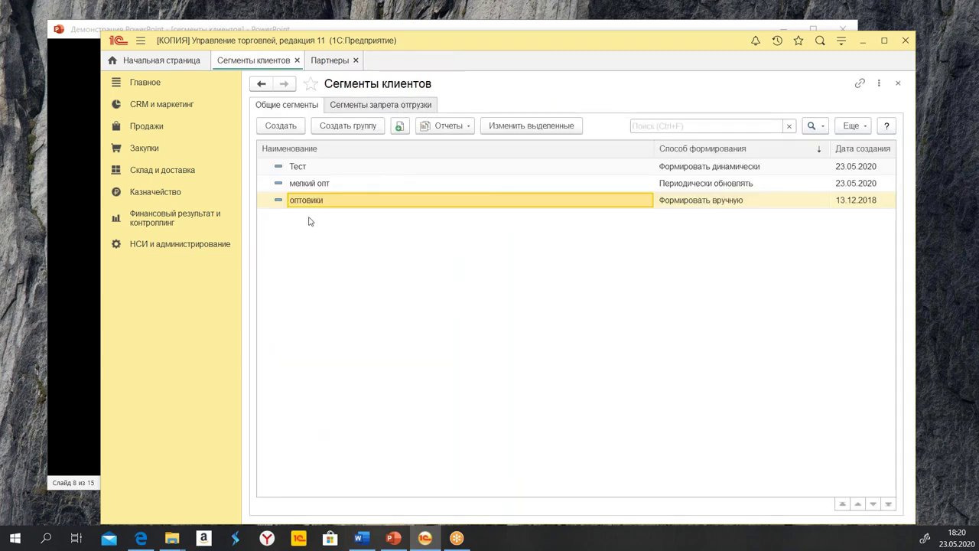
Open the Тест segment's Состав сегмента report, confirm ООО "Петрушка" is listed, and close it
{"action": "left_click", "coordinate": [330, 61]}
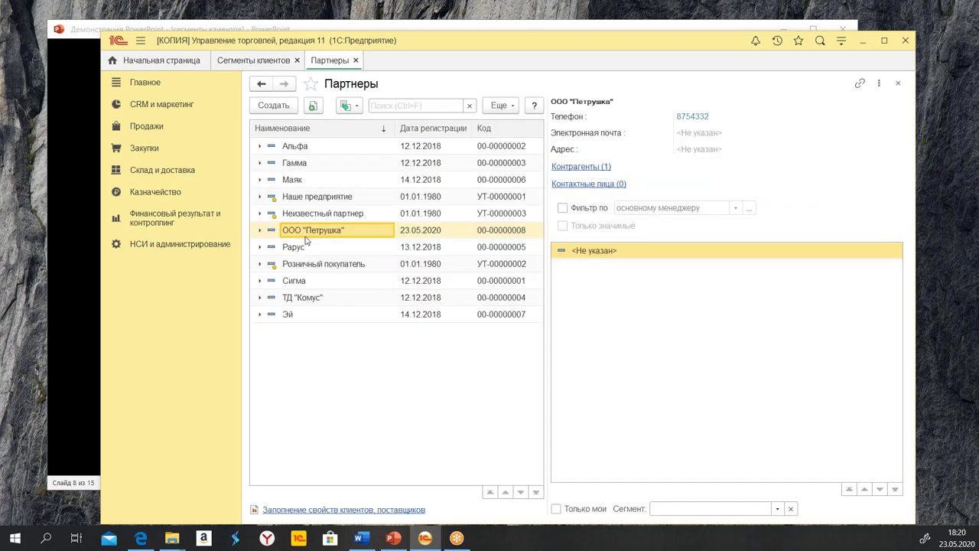
{"action": "left_click", "coordinate": [241, 61]}
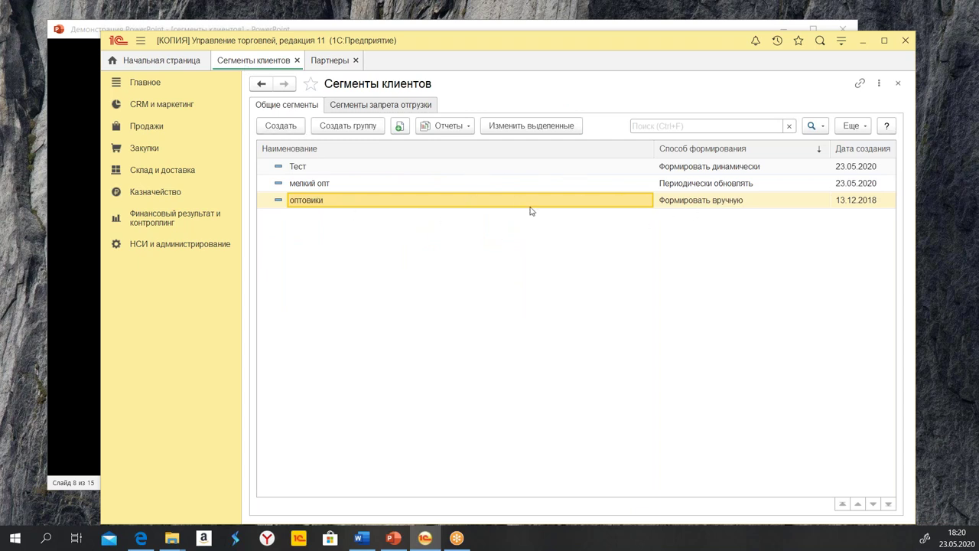
{"action": "left_click", "coordinate": [405, 168]}
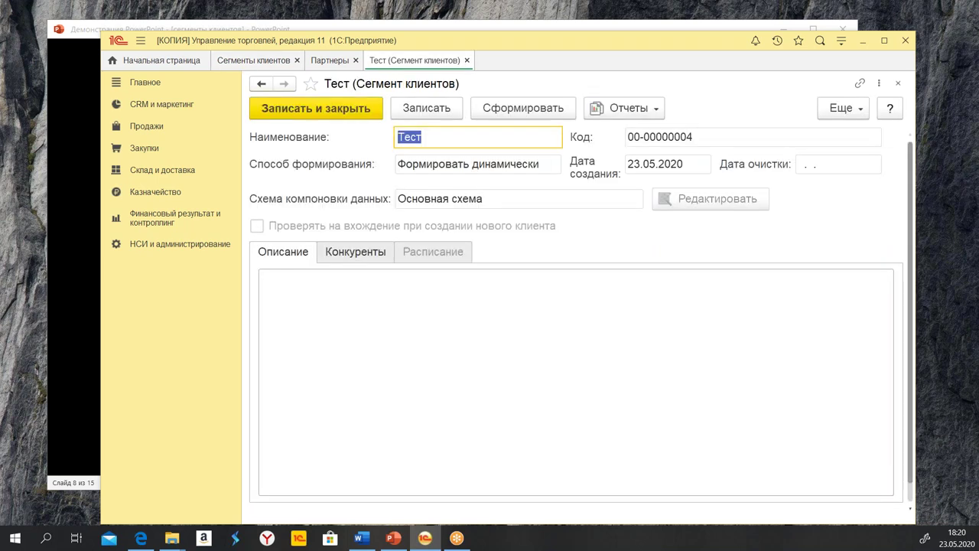
{"action": "left_click", "coordinate": [613, 112]}
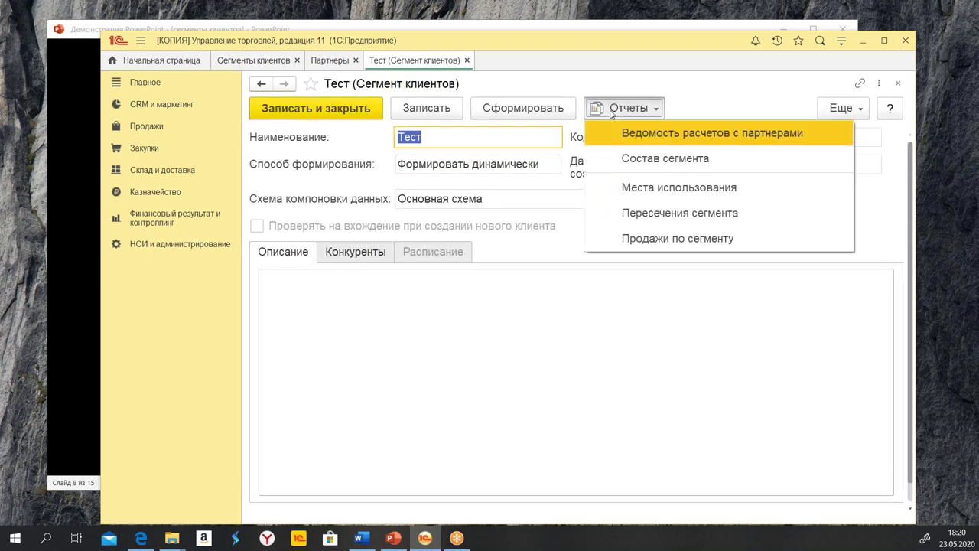
{"action": "left_click", "coordinate": [627, 158]}
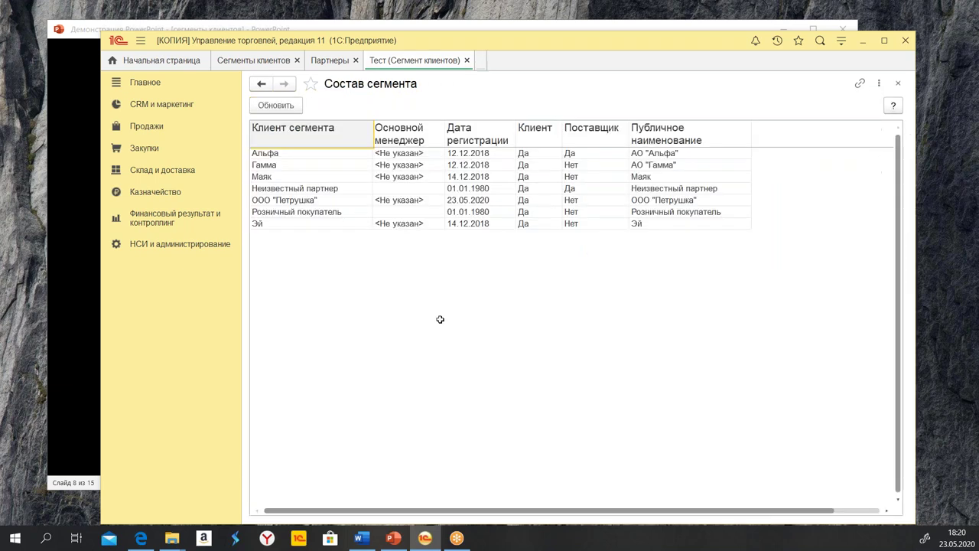
{"action": "left_click", "coordinate": [274, 199]}
{"action": "left_click_drag", "start_coordinate": [307, 199], "coordinate": [634, 194]}
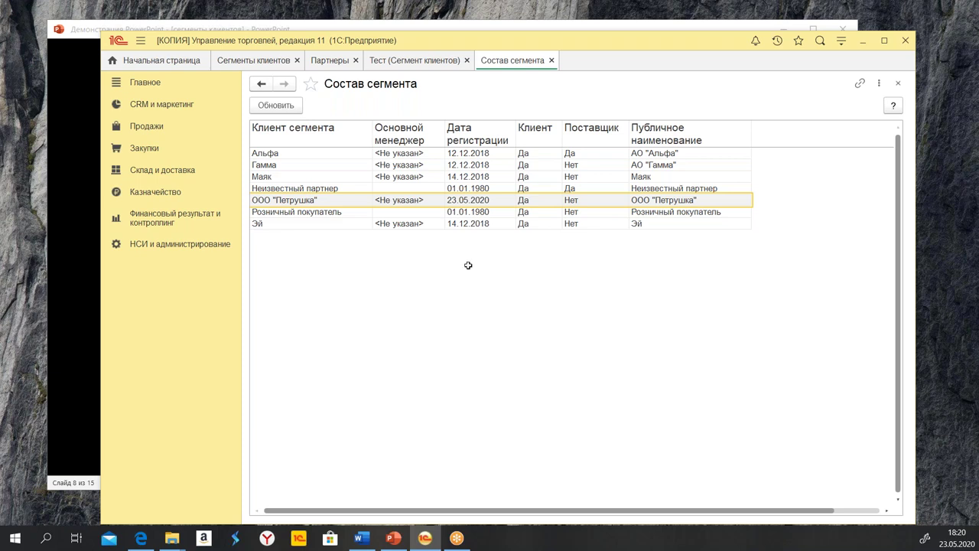
{"action": "left_click", "coordinate": [551, 59]}
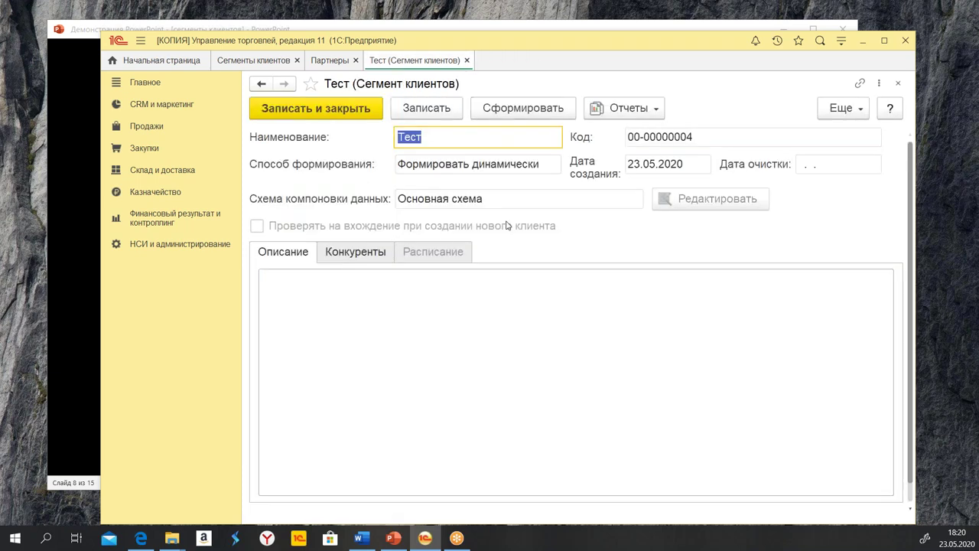
Close the Тест form and open the мелкий опт segment's Состав сегмента report
{"action": "left_click", "coordinate": [467, 61]}
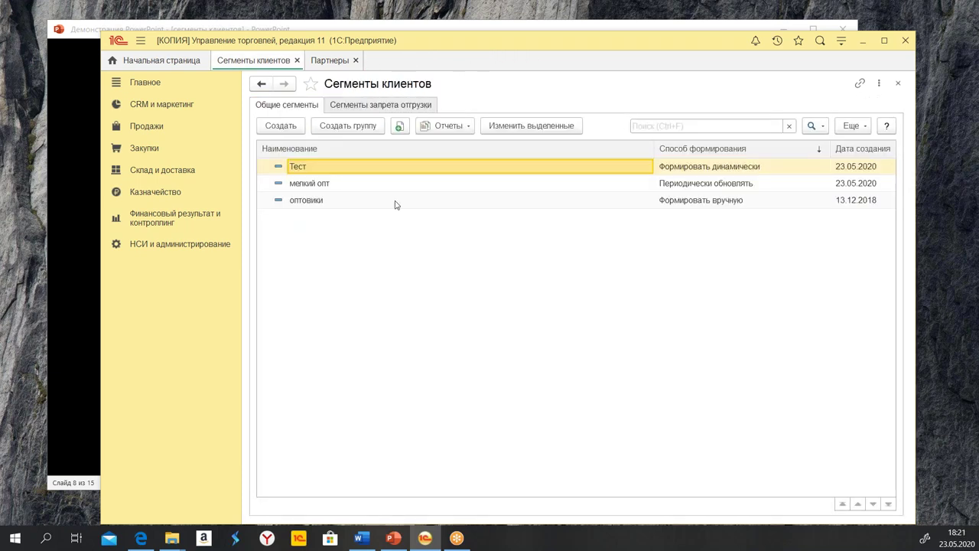
{"action": "left_click", "coordinate": [478, 185]}
{"action": "double_click", "coordinate": [477, 184]}
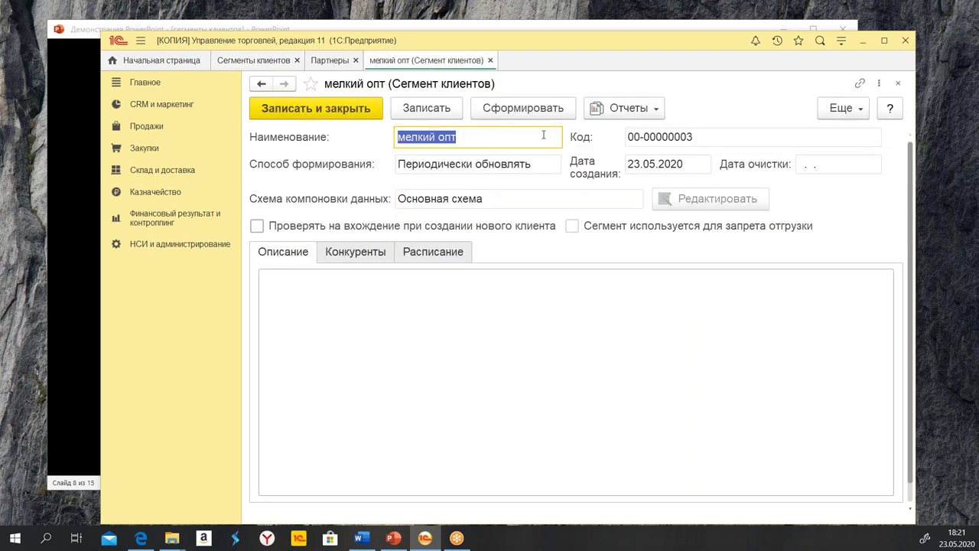
{"action": "left_click", "coordinate": [635, 109]}
{"action": "left_click", "coordinate": [658, 163]}
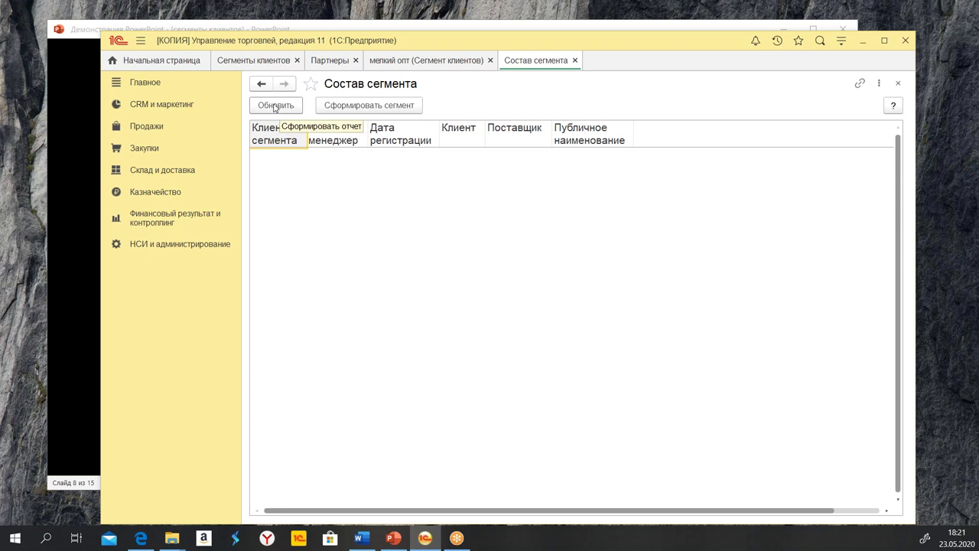
Regenerate мелкий опт, confirm ООО "Петрушка" is listed, then reopen the Тест segment
{"action": "left_click", "coordinate": [299, 107]}
{"action": "left_click", "coordinate": [342, 107]}
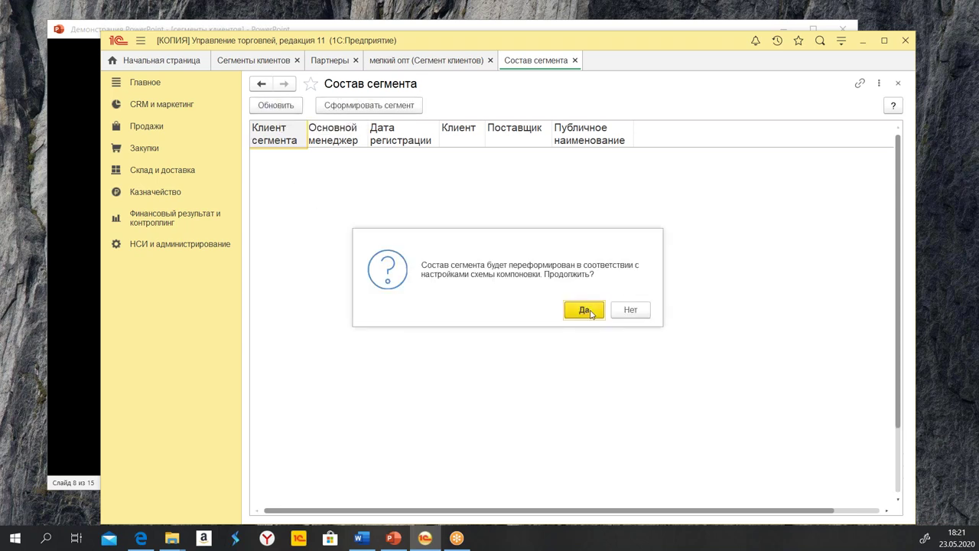
{"action": "left_click", "coordinate": [592, 311]}
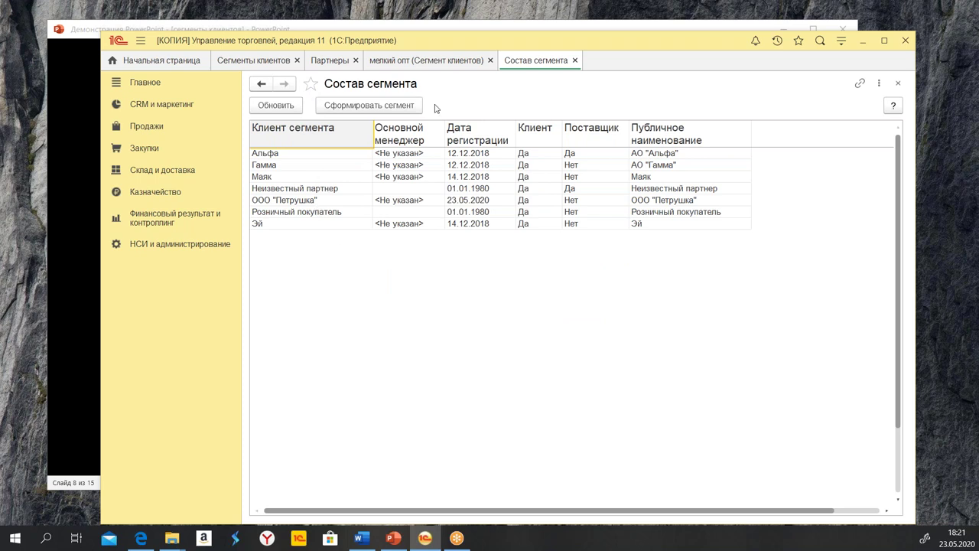
{"action": "left_click", "coordinate": [344, 106]}
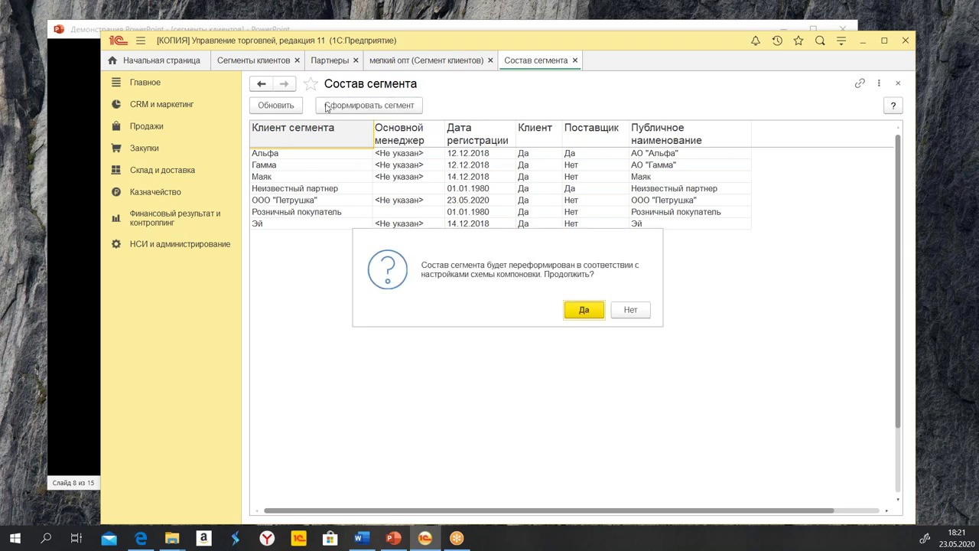
{"action": "left_click", "coordinate": [584, 309]}
{"action": "left_click", "coordinate": [287, 177]}
{"action": "left_click", "coordinate": [359, 212]}
{"action": "left_click_drag", "start_coordinate": [359, 200], "coordinate": [680, 202]}
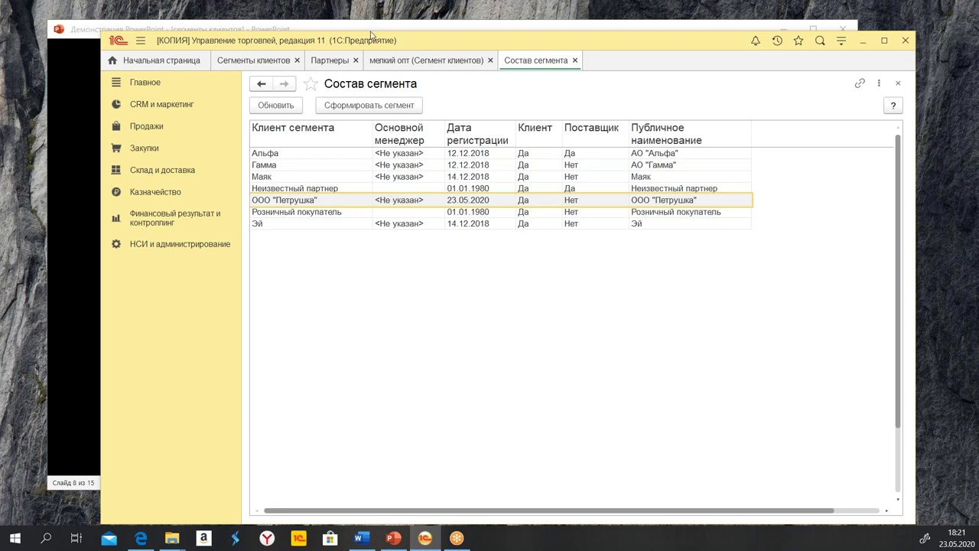
{"action": "left_click", "coordinate": [289, 63]}
{"action": "double_click", "coordinate": [660, 168]}
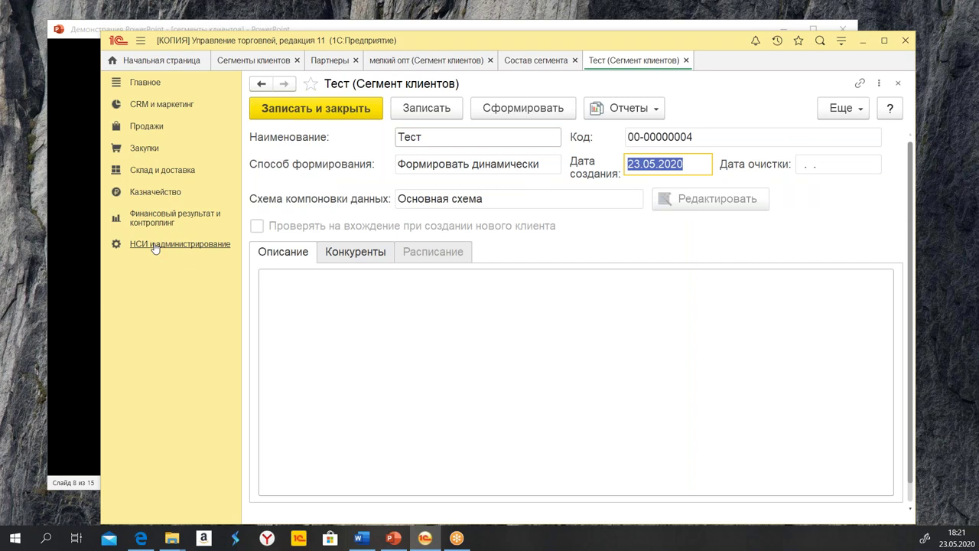
Close all open tabs and start a new partner from НСИ и администрирование
{"action": "left_click", "coordinate": [686, 60]}
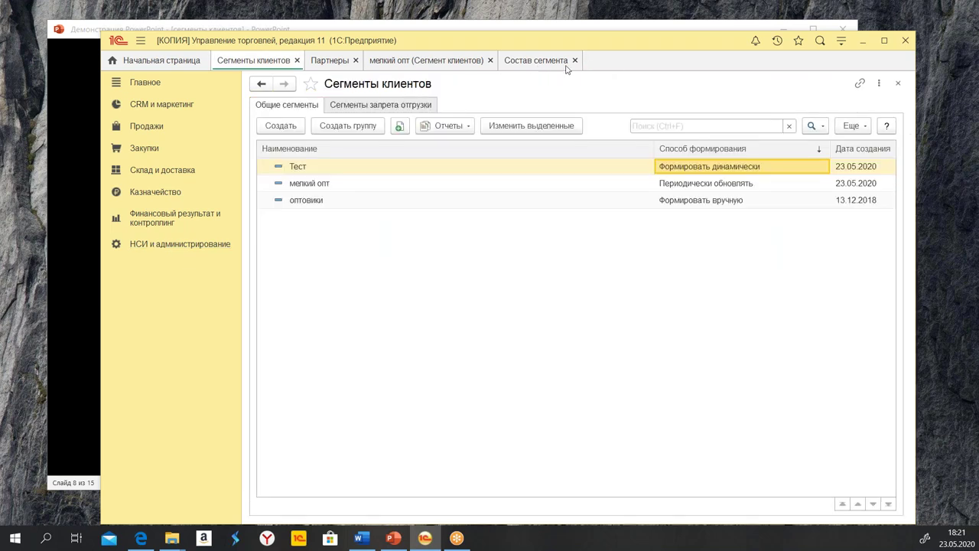
{"action": "left_click", "coordinate": [530, 61]}
{"action": "left_click", "coordinate": [575, 60]}
{"action": "left_click", "coordinate": [491, 60]}
{"action": "left_click", "coordinate": [355, 61]}
{"action": "left_click", "coordinate": [297, 60]}
{"action": "left_click", "coordinate": [159, 245]}
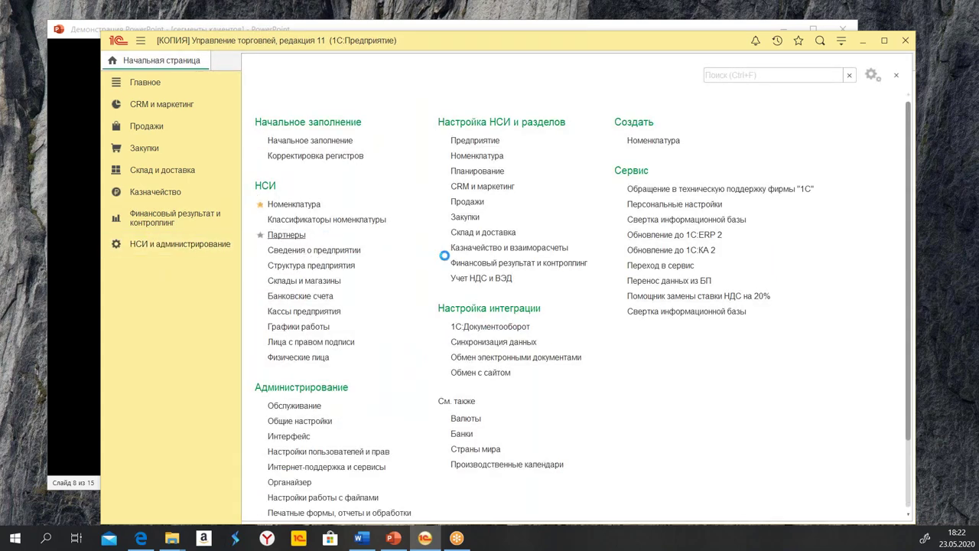
{"action": "left_click", "coordinate": [269, 110]}
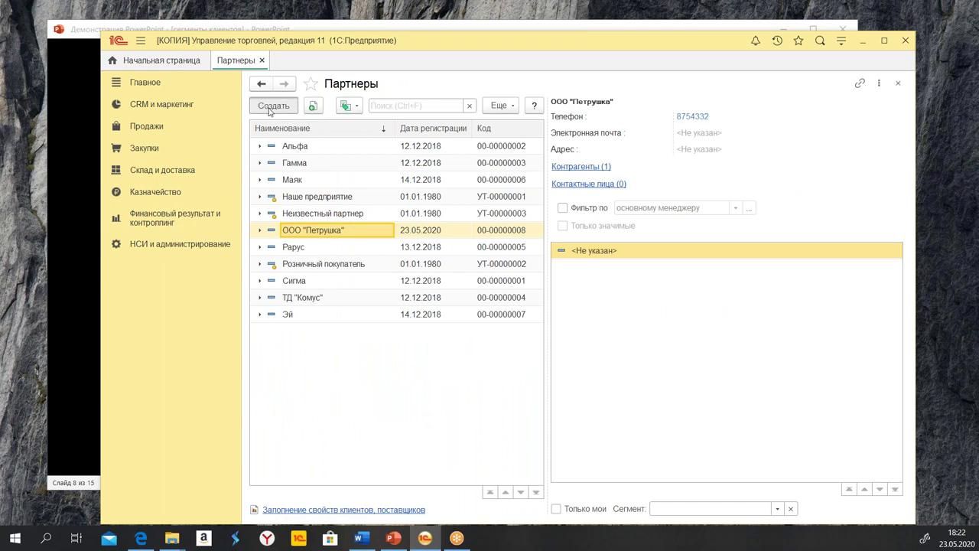
{"action": "left_click", "coordinate": [273, 163]}
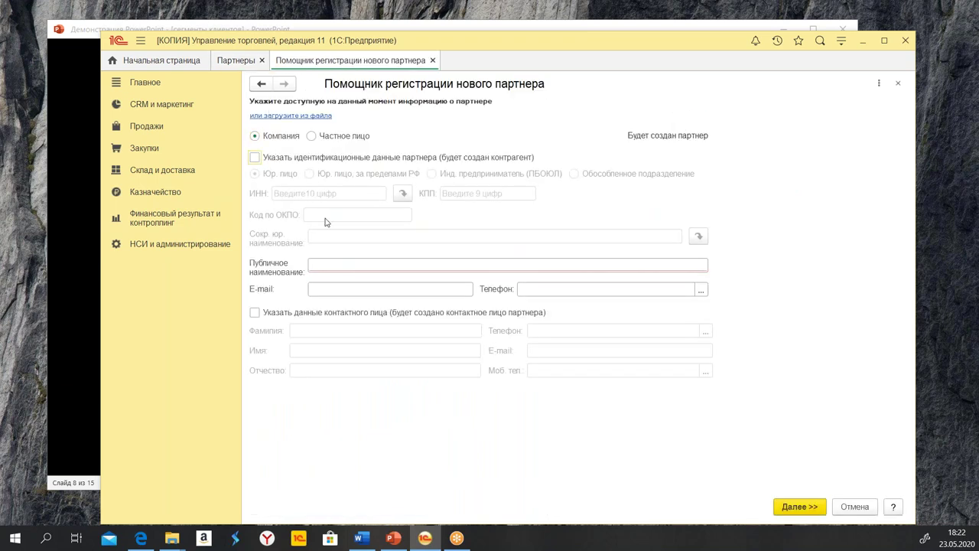
{"action": "left_click", "coordinate": [343, 235]}
{"action": "type", "text": "Тестовый элемент"}
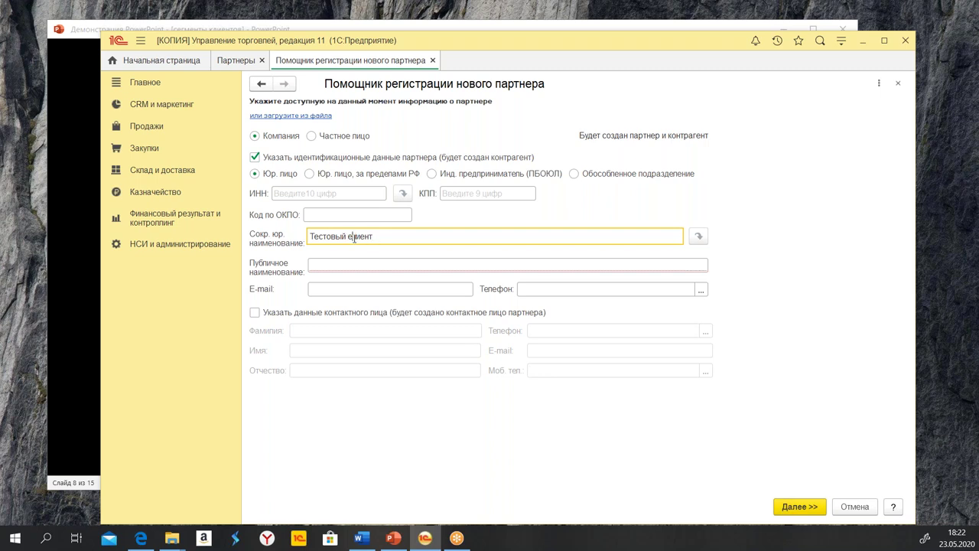
{"action": "key", "text": "ctrl+z"}
{"action": "triple_click", "coordinate": [326, 237]}
{"action": "key", "text": "ctrl+c"}
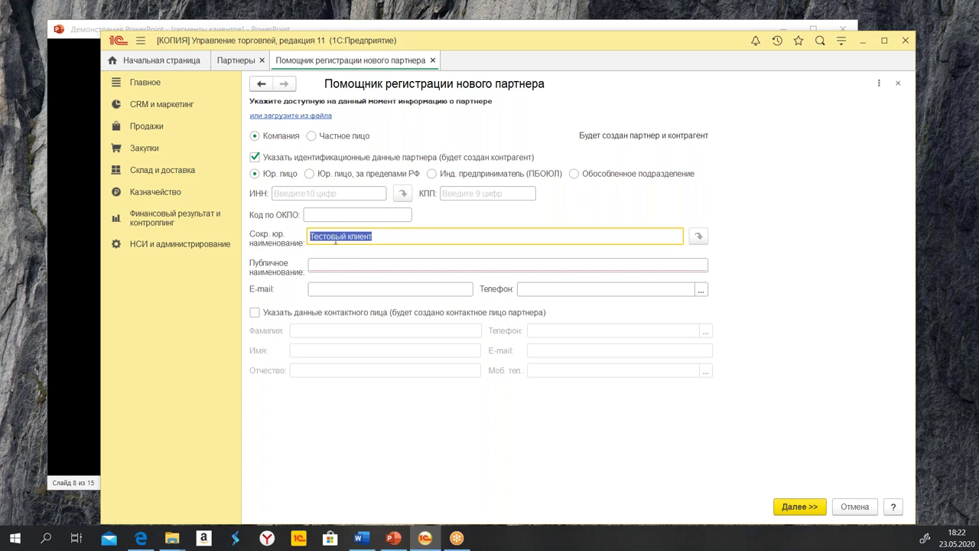
{"action": "right_click", "coordinate": [335, 239]}
{"action": "left_click", "coordinate": [384, 290]}
{"action": "left_click", "coordinate": [356, 265]}
{"action": "right_click", "coordinate": [357, 265]}
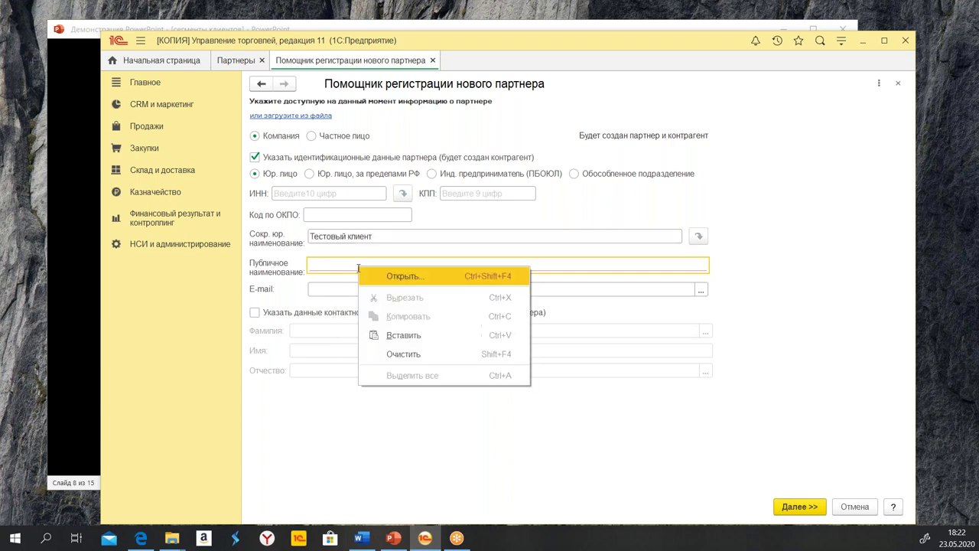
{"action": "left_click", "coordinate": [420, 332]}
{"action": "key", "text": "Tab"}
{"action": "key", "text": "Tab"}
{"action": "left_click", "coordinate": [802, 508]}
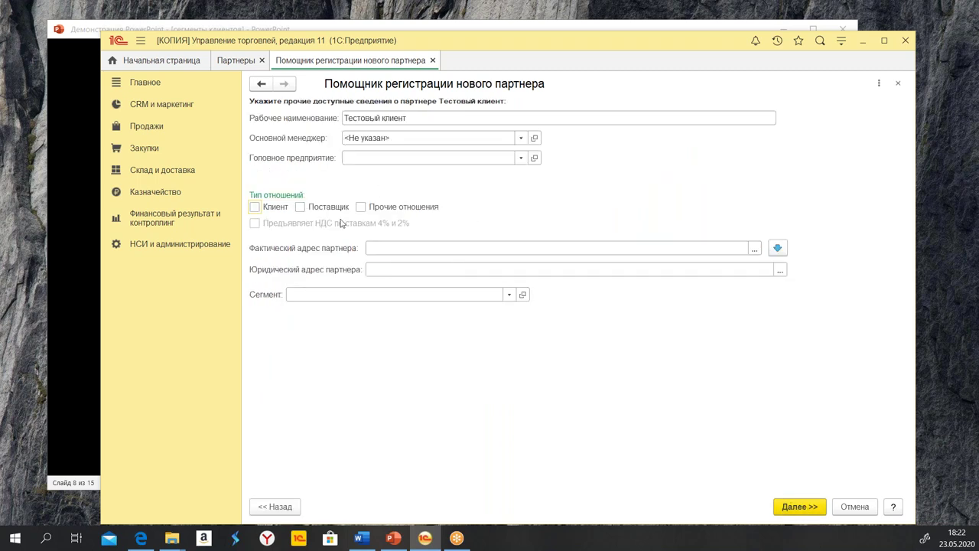
{"action": "left_click", "coordinate": [273, 206]}
{"action": "left_click", "coordinate": [800, 506]}
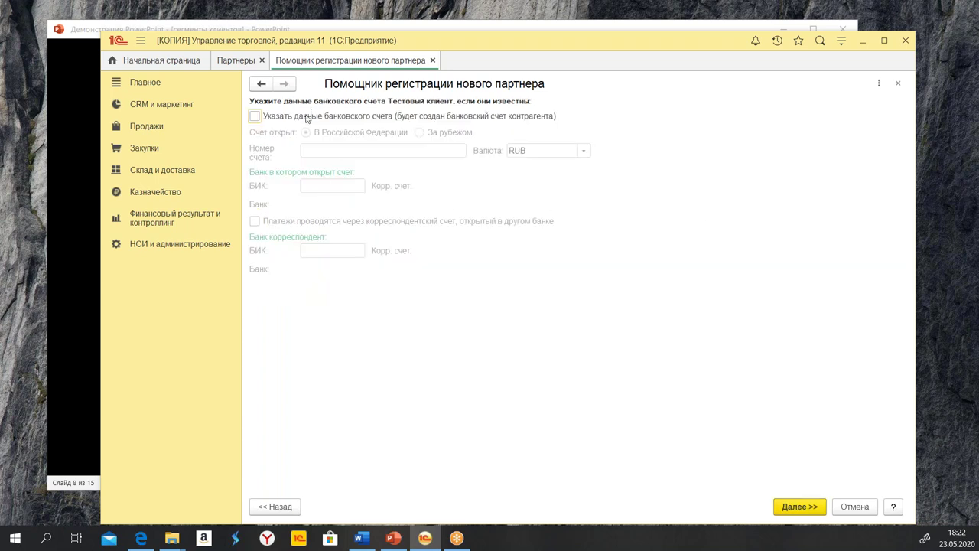
{"action": "left_click", "coordinate": [306, 118]}
{"action": "left_click", "coordinate": [352, 149]}
{"action": "type", "text": "54555555555555555555"}
{"action": "left_click", "coordinate": [332, 186]}
{"action": "type", "text": "04452"}
{"action": "key", "text": "Tab"}
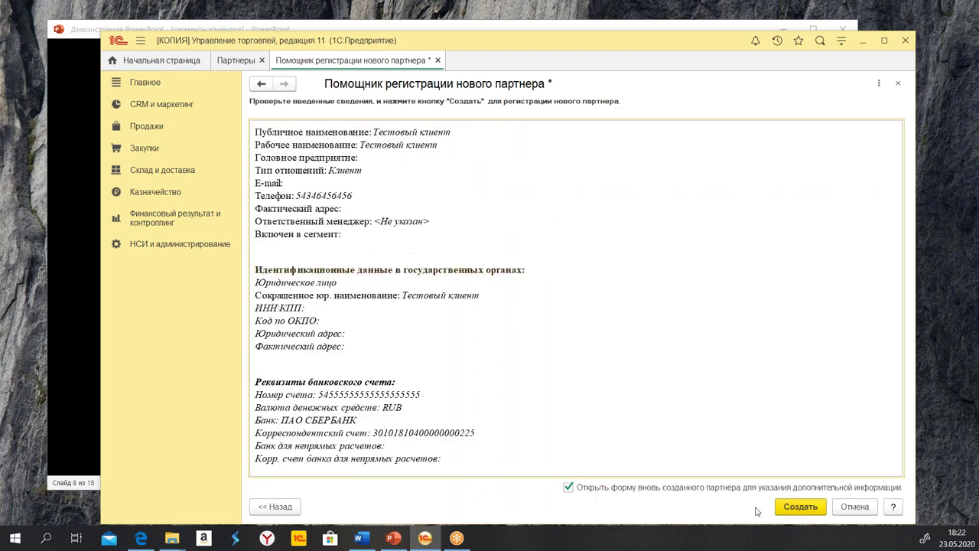
{"action": "left_click", "coordinate": [814, 508]}
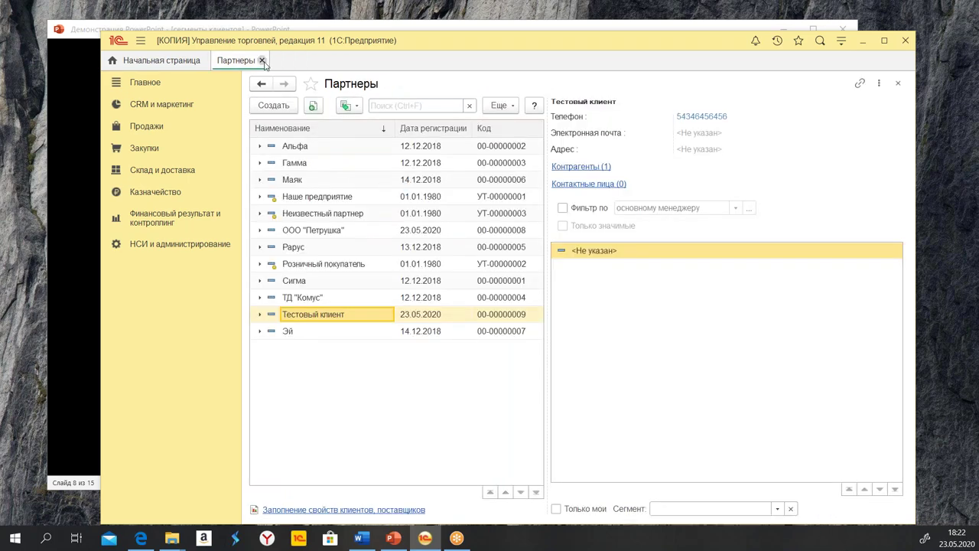
From CRM и маркетинг, open the Тест segment's composition, find Тестовый клиент, then close both
{"action": "left_click", "coordinate": [261, 60]}
{"action": "left_click", "coordinate": [149, 111]}
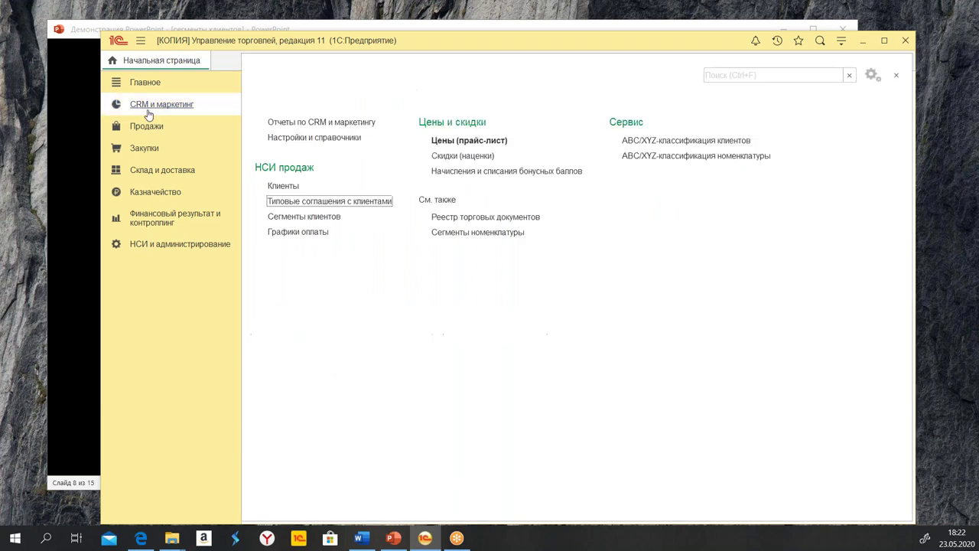
{"action": "left_click", "coordinate": [304, 218]}
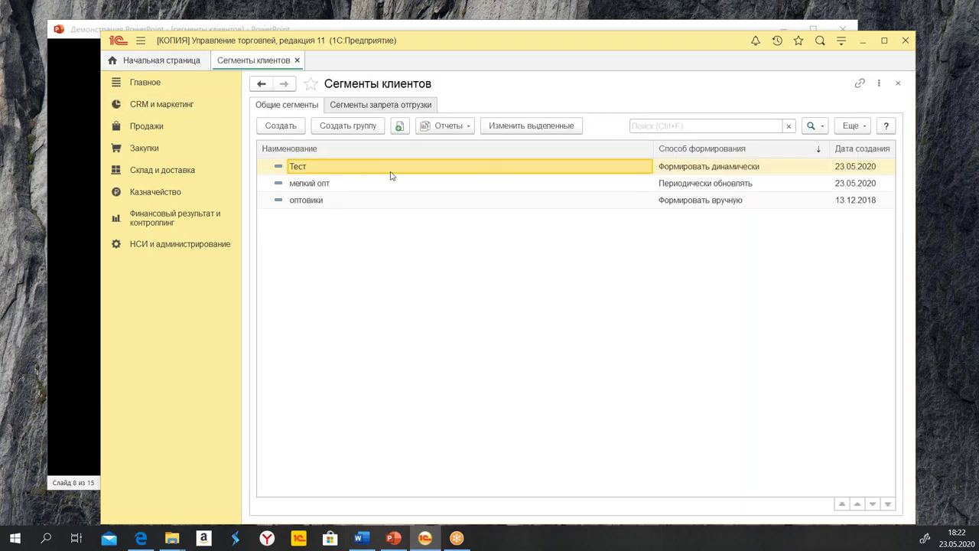
{"action": "double_click", "coordinate": [690, 167]}
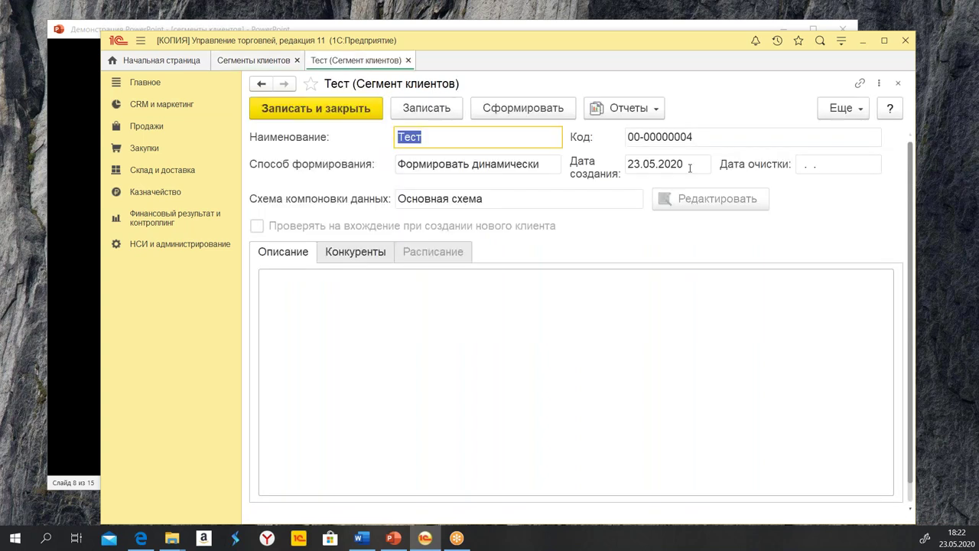
{"action": "left_click", "coordinate": [627, 109]}
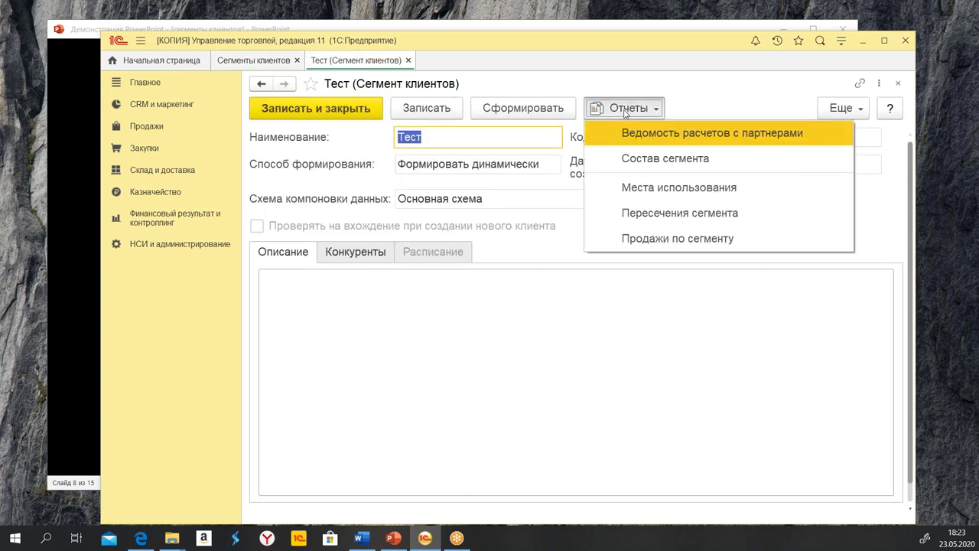
{"action": "left_click", "coordinate": [650, 162]}
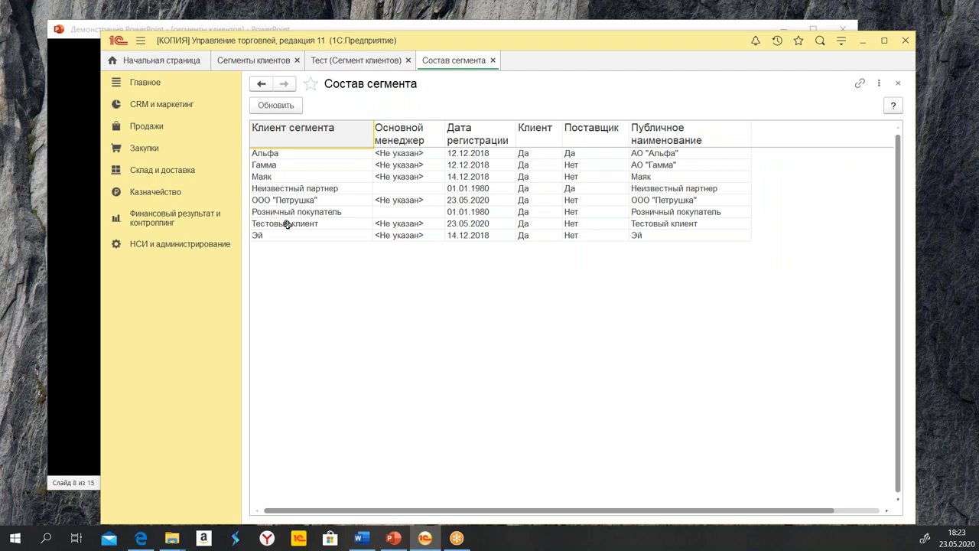
{"action": "left_click", "coordinate": [261, 223]}
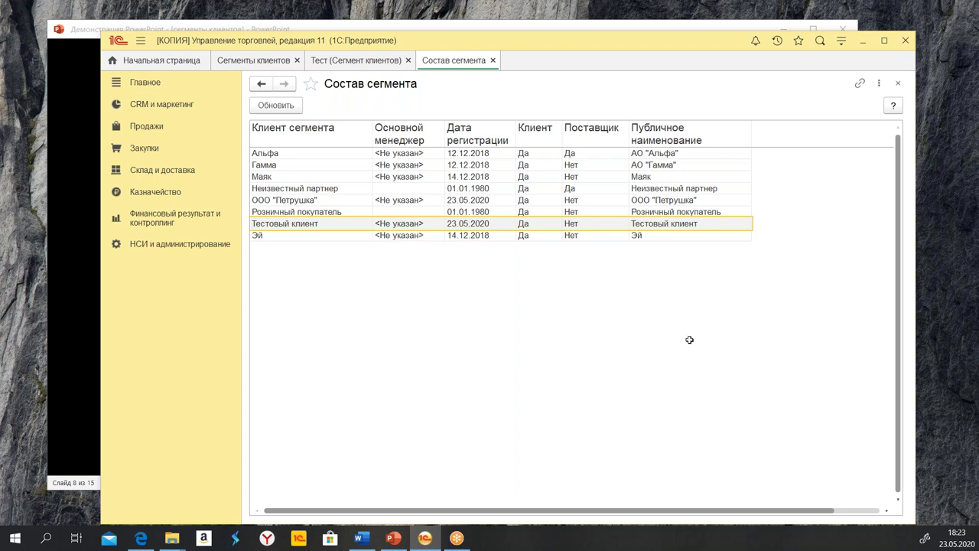
{"action": "left_click", "coordinate": [493, 62]}
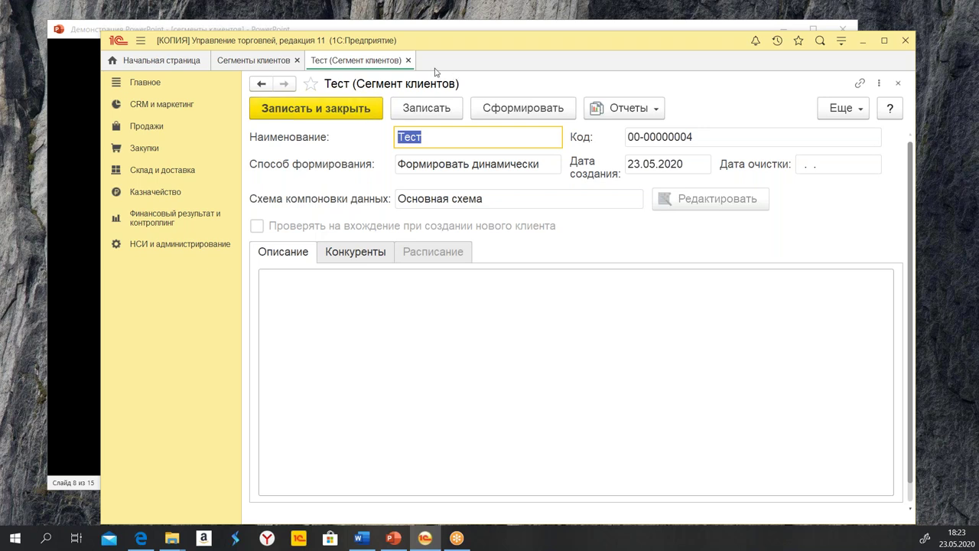
{"action": "left_click", "coordinate": [408, 61]}
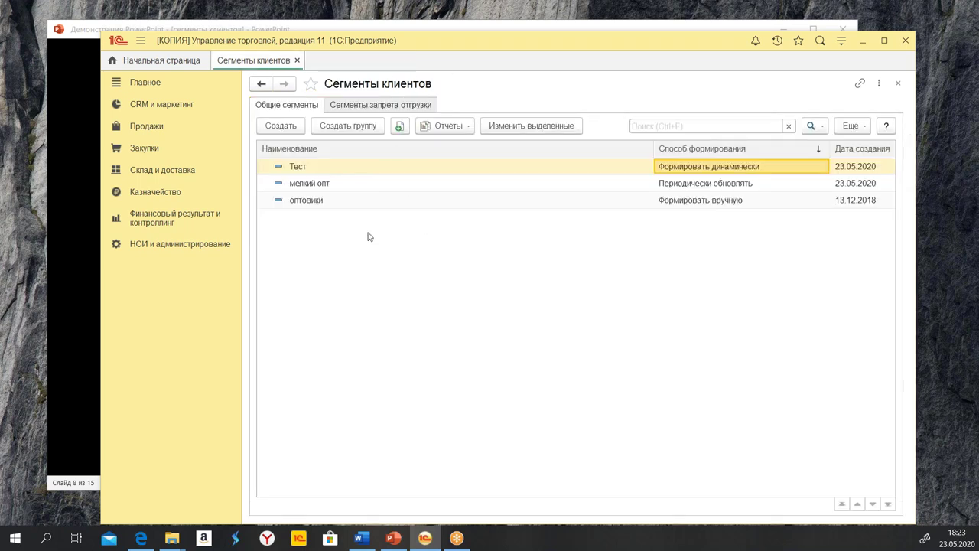
Open мелкий опт's Состав сегмента, refresh and regenerate it, and locate Тестовый клиент
{"action": "double_click", "coordinate": [351, 189]}
{"action": "left_click", "coordinate": [629, 108]}
{"action": "left_click", "coordinate": [643, 162]}
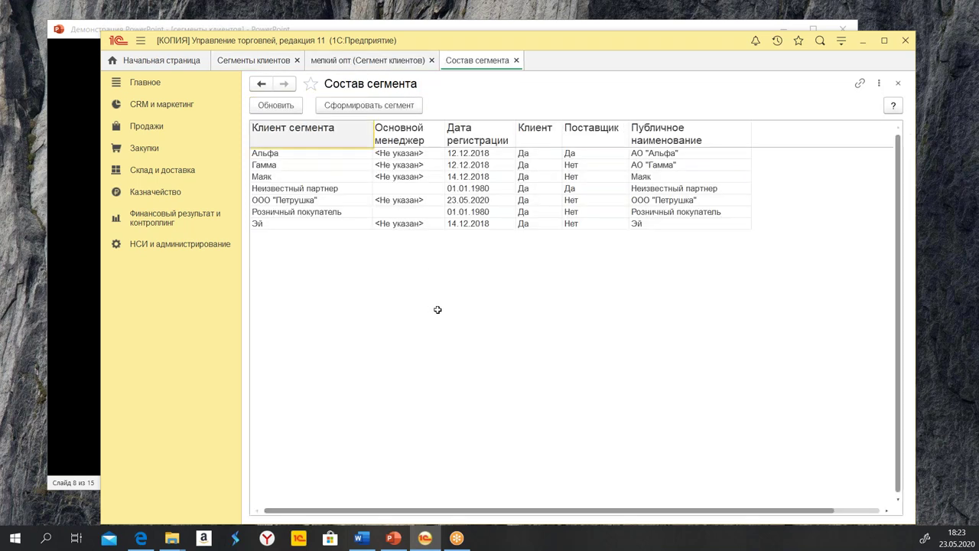
{"action": "left_click_drag", "start_coordinate": [285, 153], "coordinate": [733, 222]}
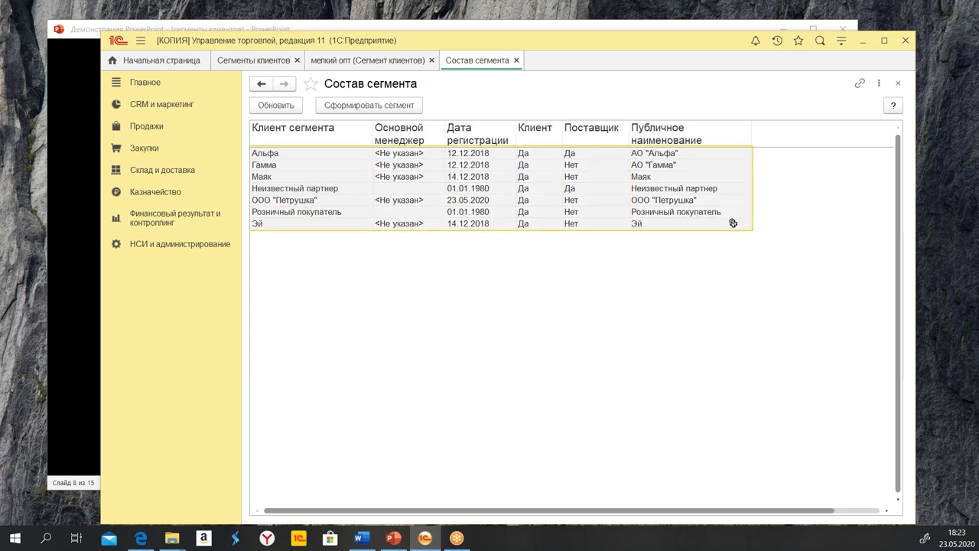
{"action": "left_click", "coordinate": [374, 334]}
{"action": "left_click", "coordinate": [266, 104]}
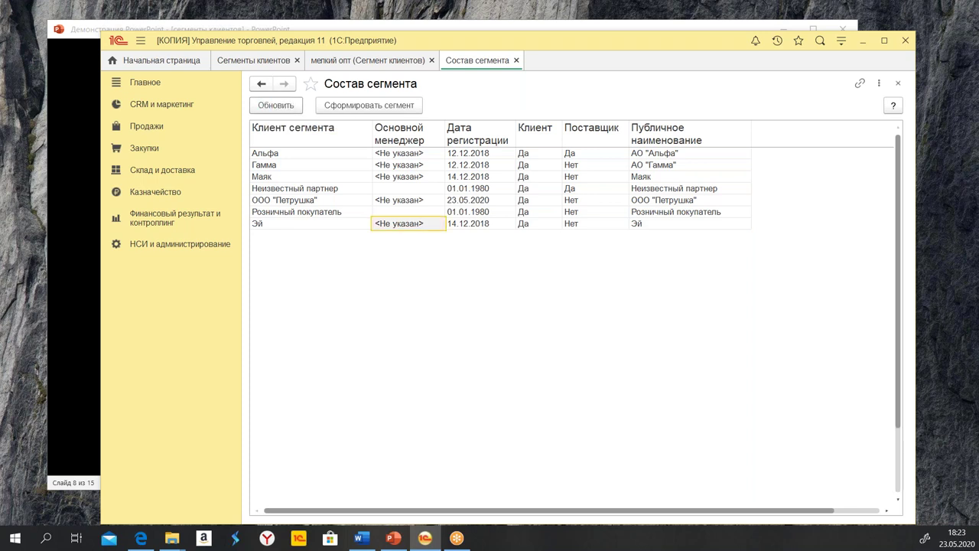
{"action": "left_click", "coordinate": [362, 108]}
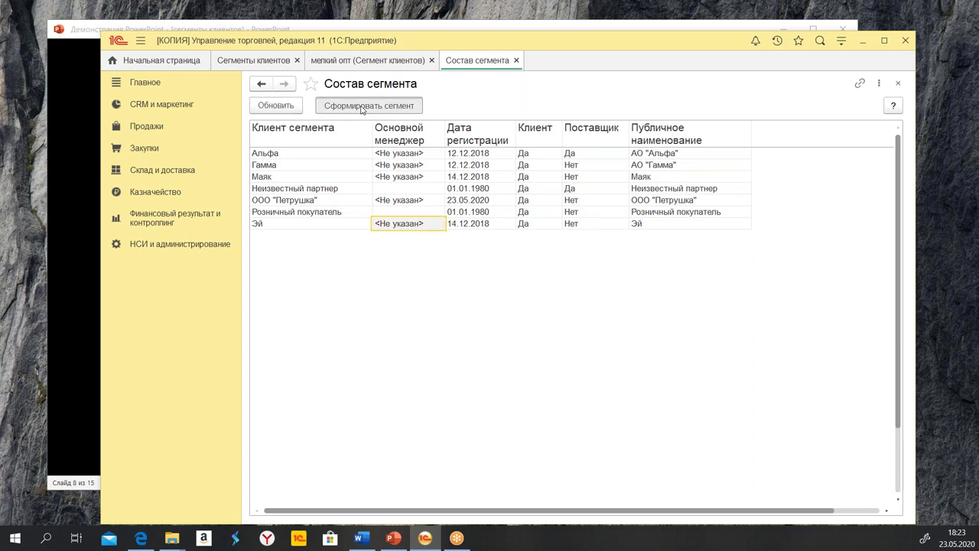
{"action": "left_click", "coordinate": [588, 311]}
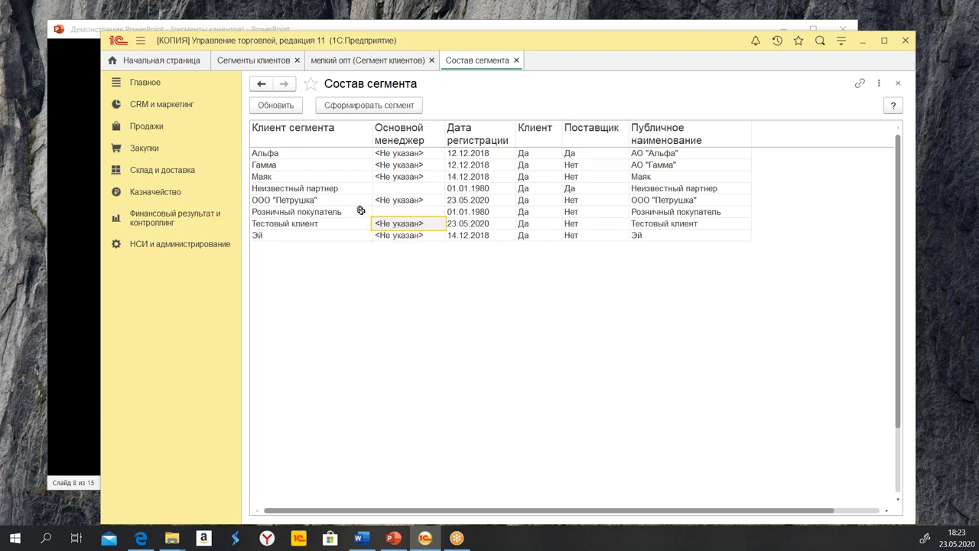
{"action": "left_click", "coordinate": [280, 223]}
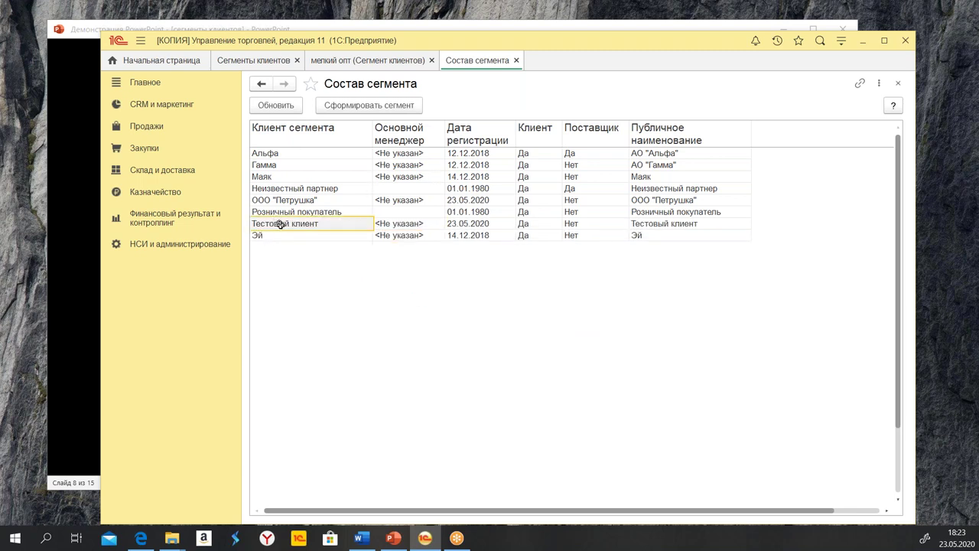
{"action": "left_click", "coordinate": [500, 341]}
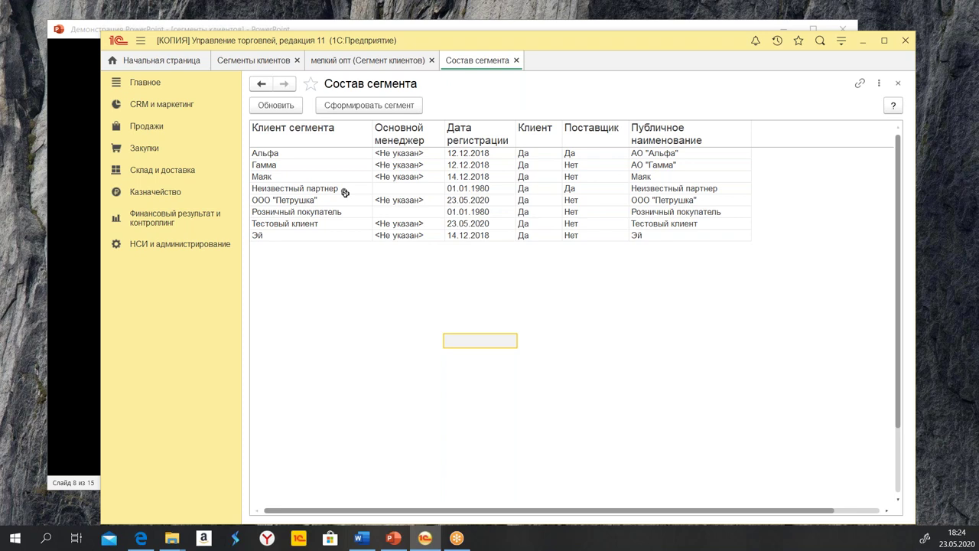
Save and close мелкий опт, then regenerate the оптовики segment's composition
{"action": "left_click", "coordinate": [517, 60]}
{"action": "left_click", "coordinate": [339, 109]}
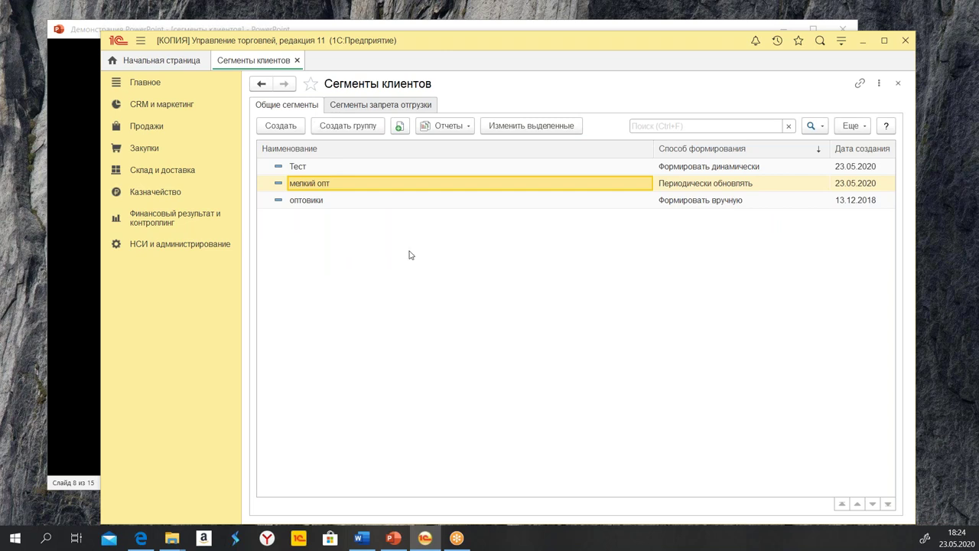
{"action": "left_click", "coordinate": [712, 202]}
{"action": "double_click", "coordinate": [711, 202]}
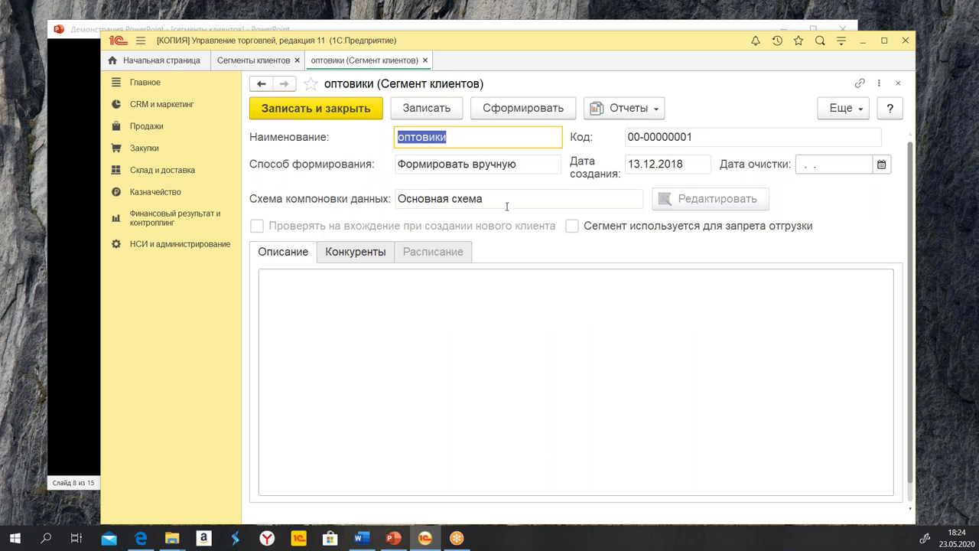
{"action": "left_click", "coordinate": [632, 112]}
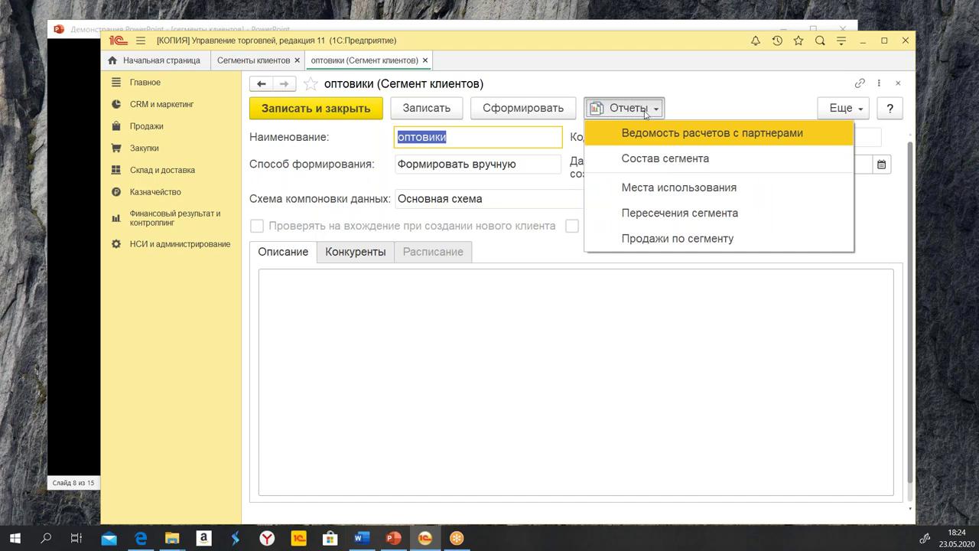
{"action": "left_click", "coordinate": [708, 161]}
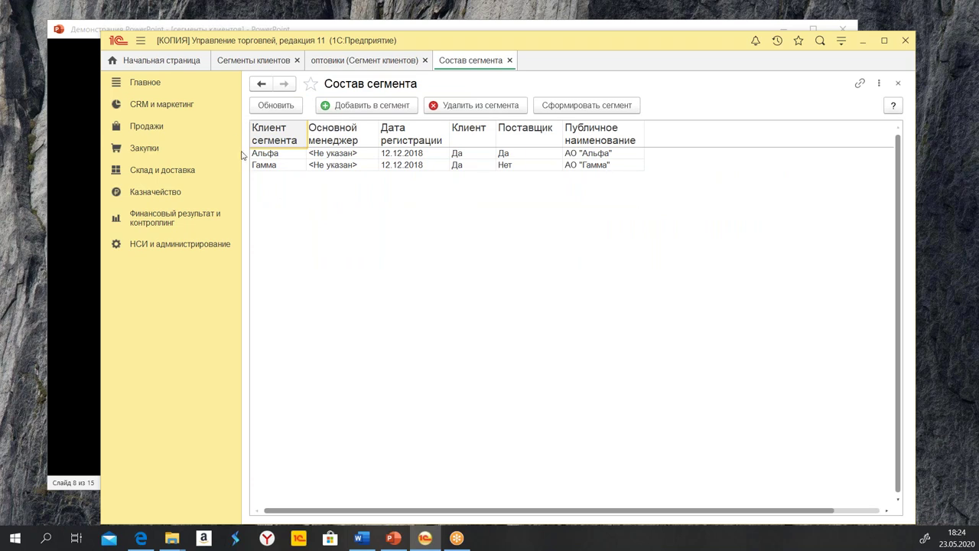
{"action": "left_click", "coordinate": [384, 164]}
{"action": "left_click", "coordinate": [593, 112]}
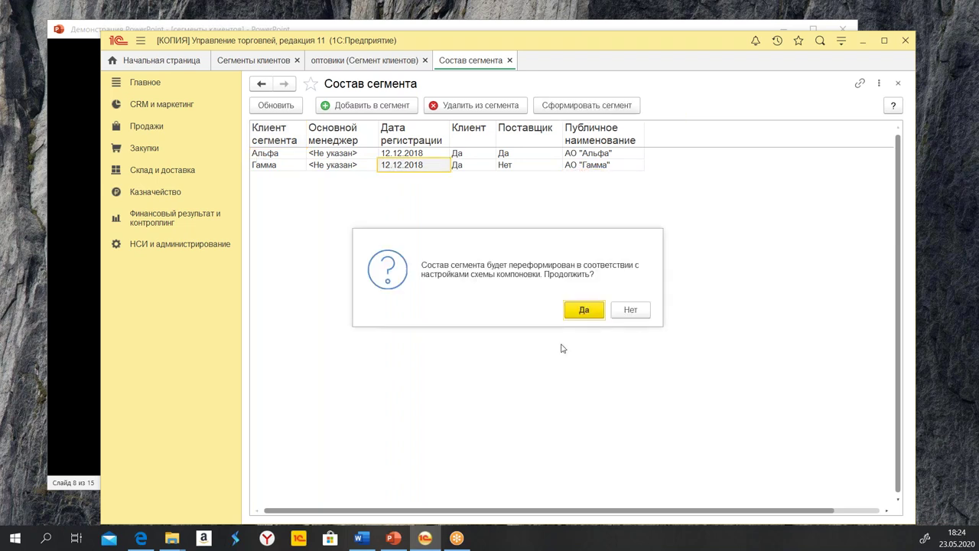
{"action": "left_click", "coordinate": [584, 314]}
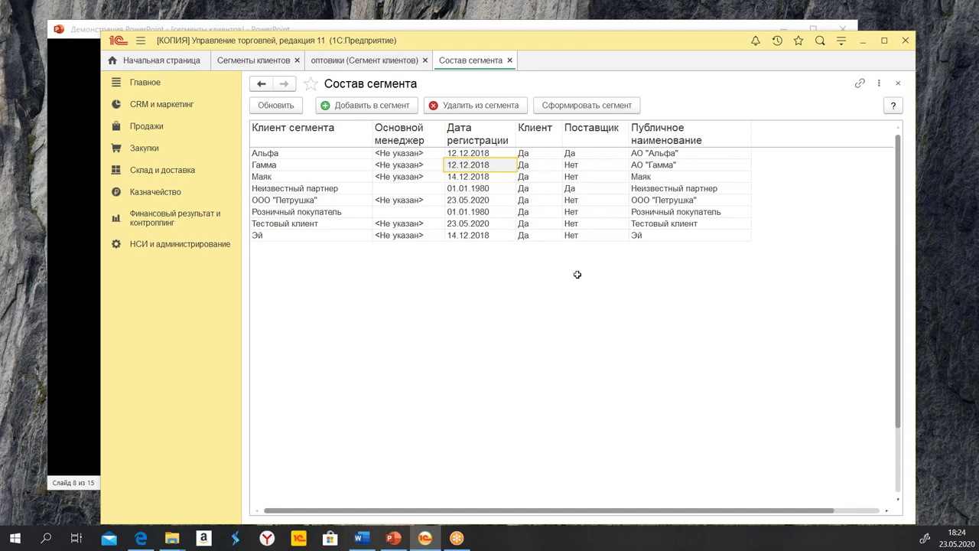
Remove the clients from Маяк to Эй from the segment, leaving Альфа and Гамма
{"action": "left_click", "coordinate": [510, 60]}
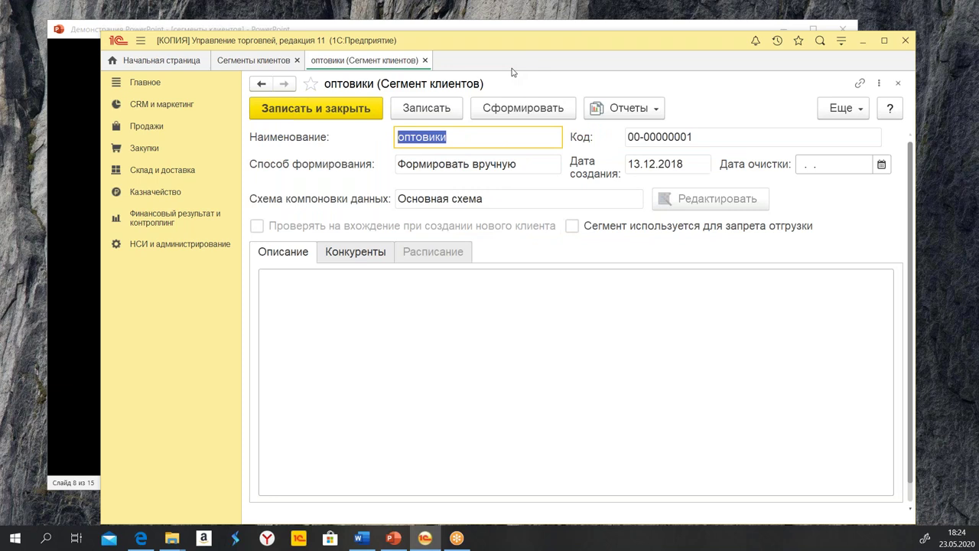
{"action": "left_click", "coordinate": [606, 110]}
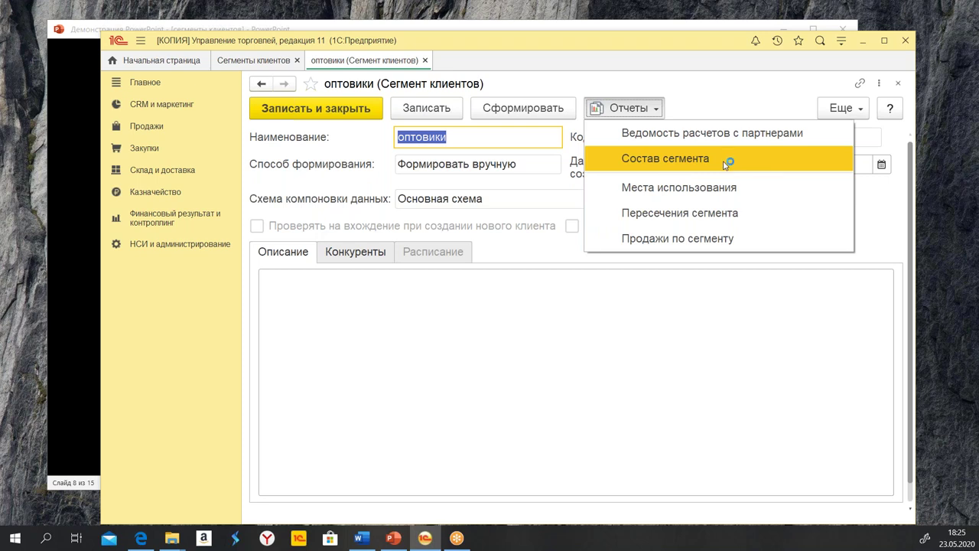
{"action": "left_click", "coordinate": [689, 163]}
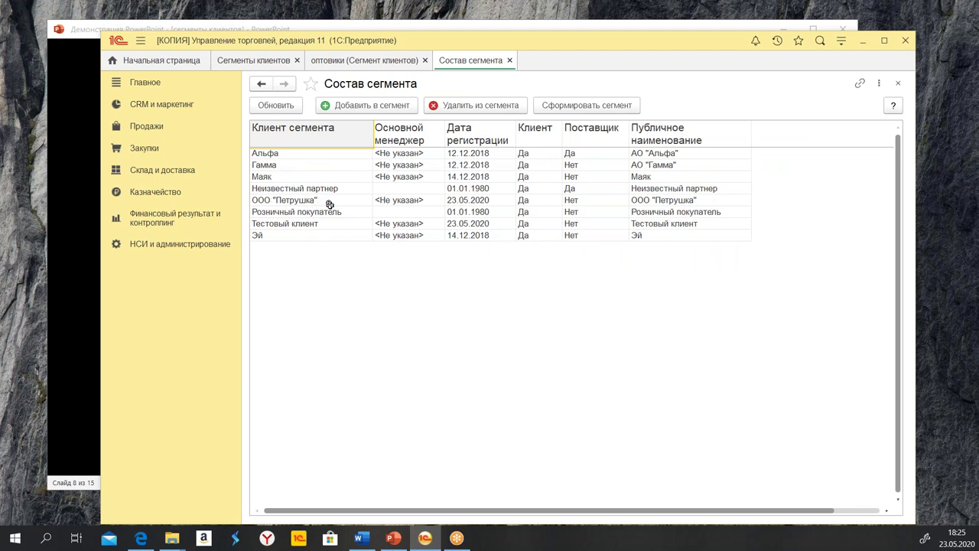
{"action": "left_click_drag", "start_coordinate": [312, 176], "coordinate": [691, 236]}
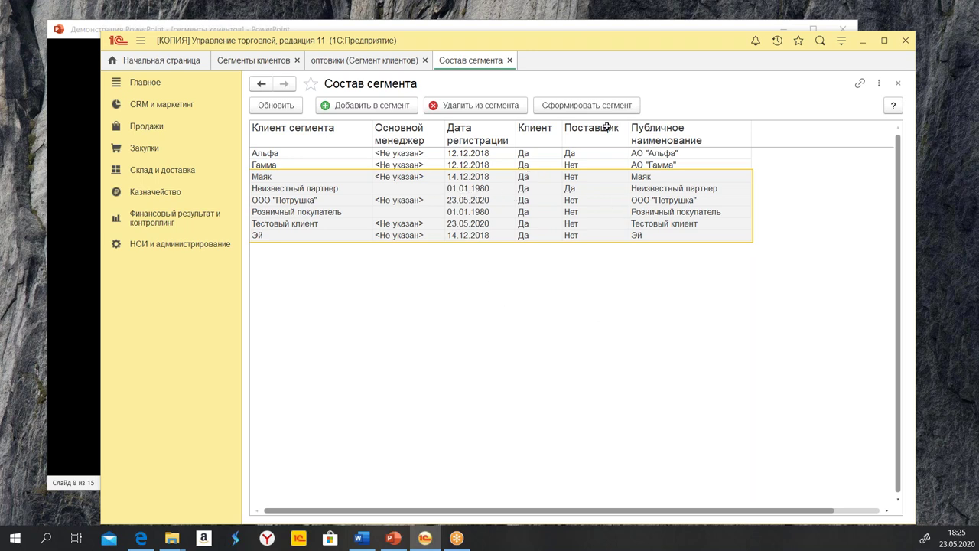
{"action": "left_click", "coordinate": [477, 107]}
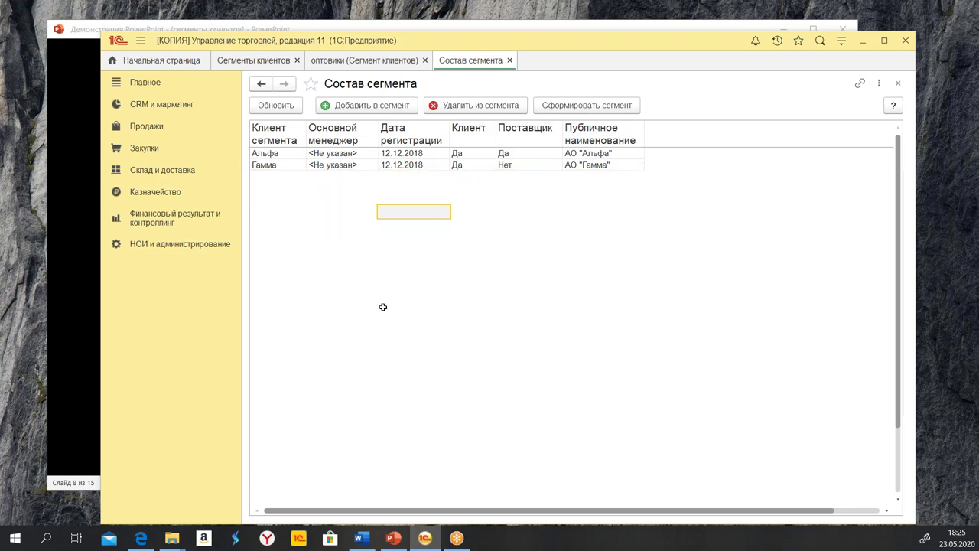
Regenerate the оптовики segment and remove the three clients Розничный покупатель through Эй
{"action": "left_click", "coordinate": [563, 109]}
{"action": "left_click", "coordinate": [580, 309]}
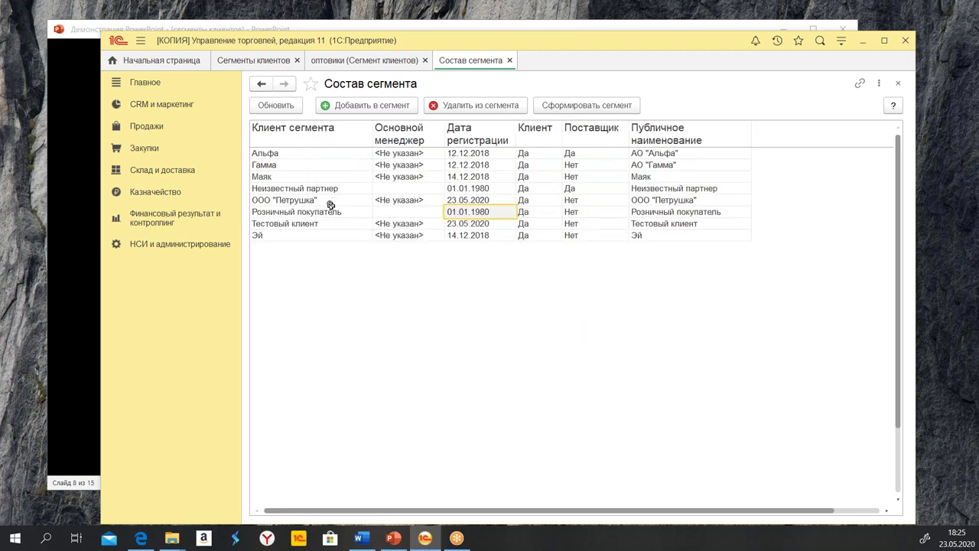
{"action": "left_click_drag", "start_coordinate": [322, 212], "coordinate": [483, 239]}
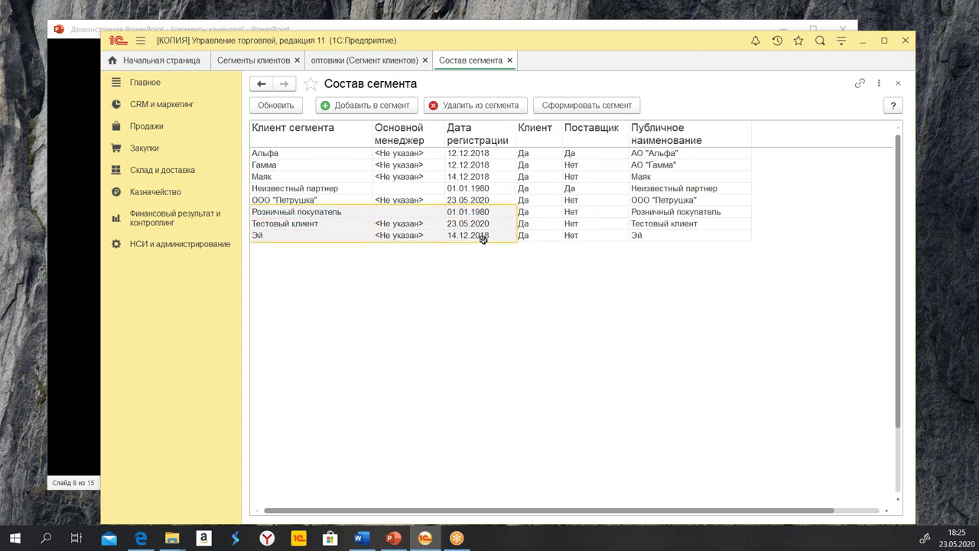
{"action": "left_click", "coordinate": [474, 105]}
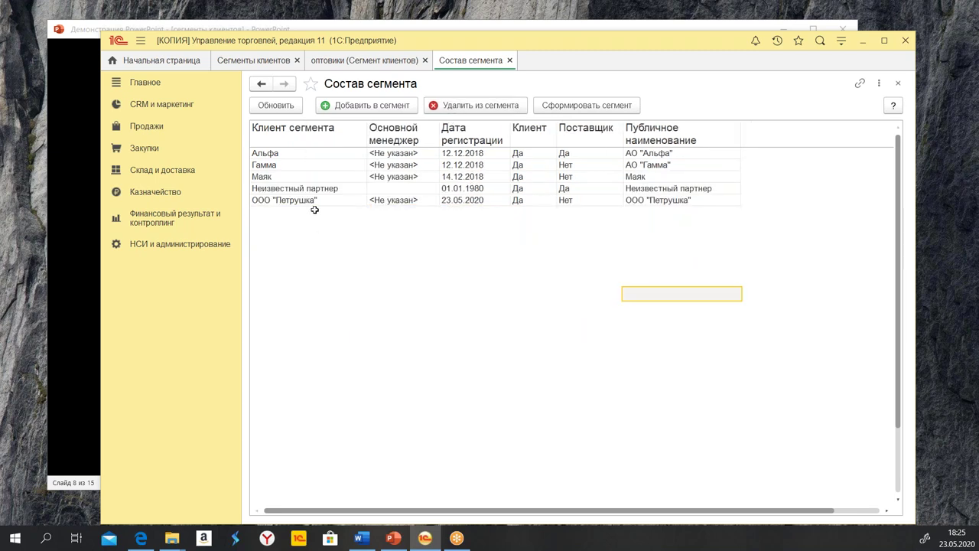
Remove Маяк, Неизвестный партнер and ООО "Петрушка", leaving only Альфа and Гамма
{"action": "mouse_move", "coordinate": [270, 176]}
{"action": "left_mouse_down"}
{"action": "mouse_move", "coordinate": [392, 200]}
{"action": "mouse_move", "coordinate": [676, 206]}
{"action": "left_mouse_up"}
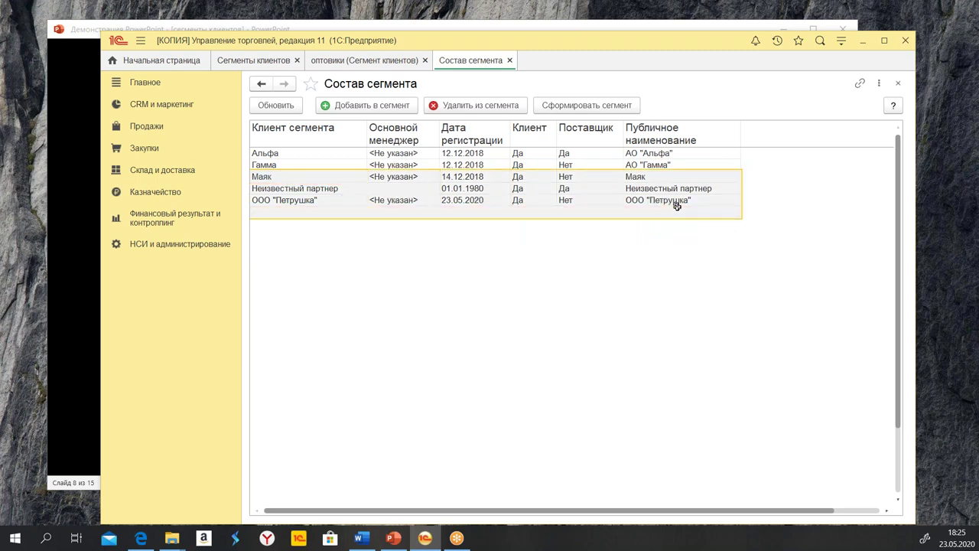
{"action": "left_click", "coordinate": [485, 108]}
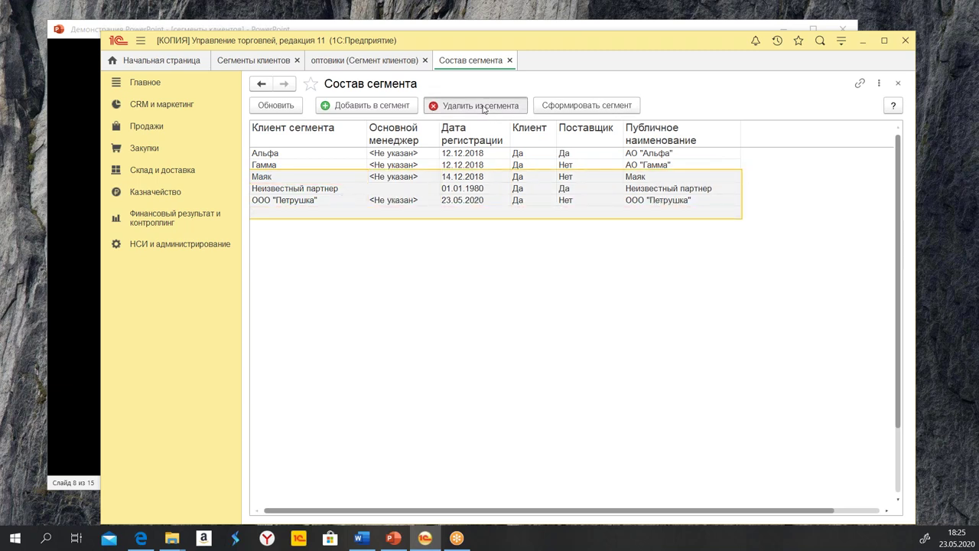
{"action": "left_click", "coordinate": [718, 181]}
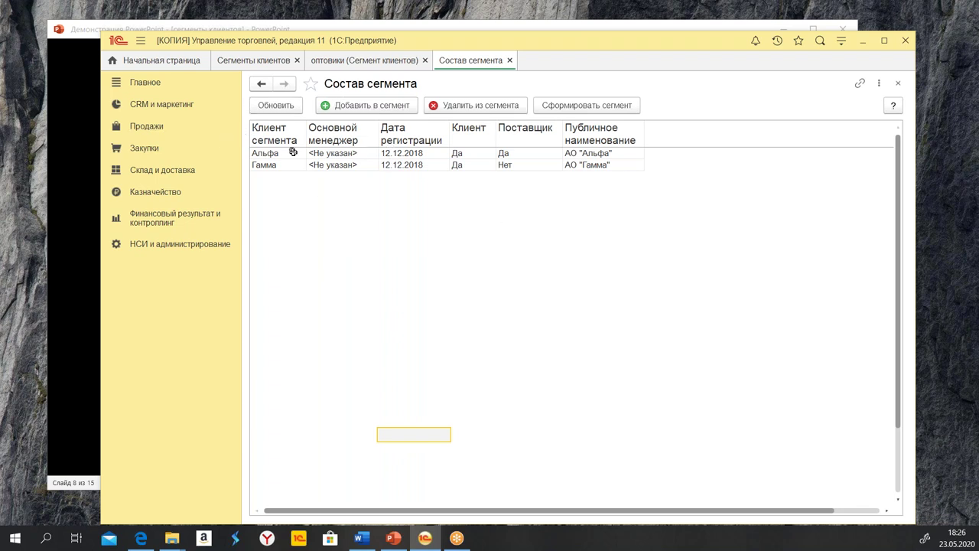
Add Тестовый клиент to the оптовики segment from the partner picker
{"action": "left_click", "coordinate": [345, 108]}
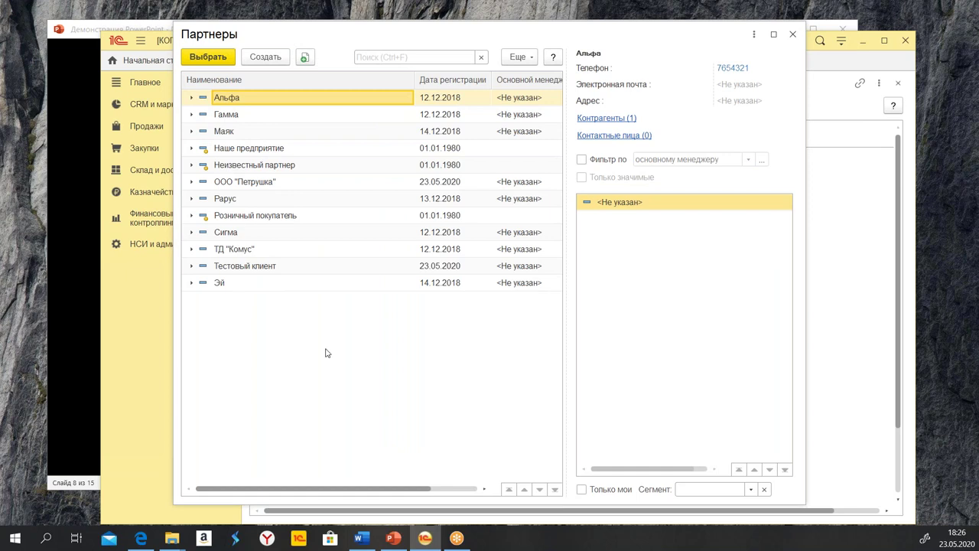
{"action": "left_click", "coordinate": [258, 185]}
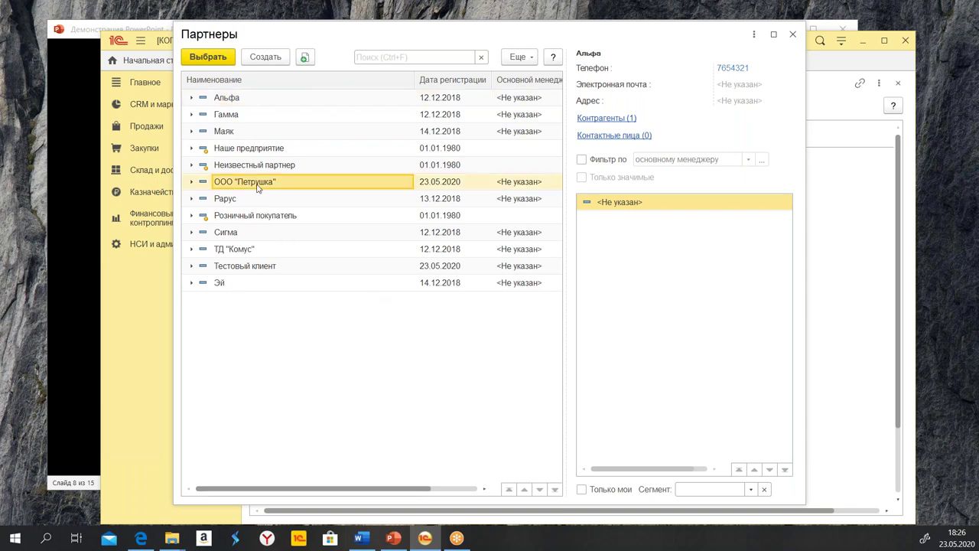
{"action": "left_click", "coordinate": [793, 34]}
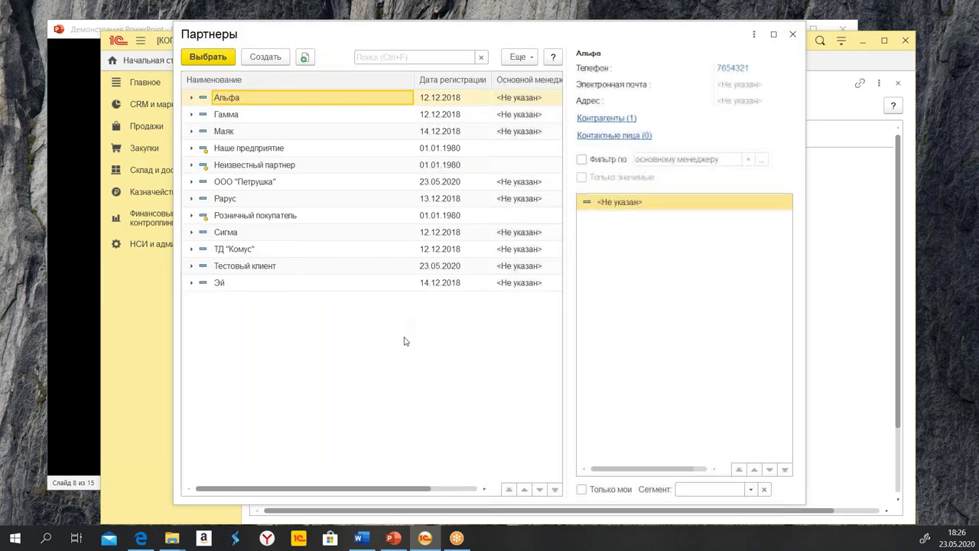
{"action": "left_click", "coordinate": [265, 186]}
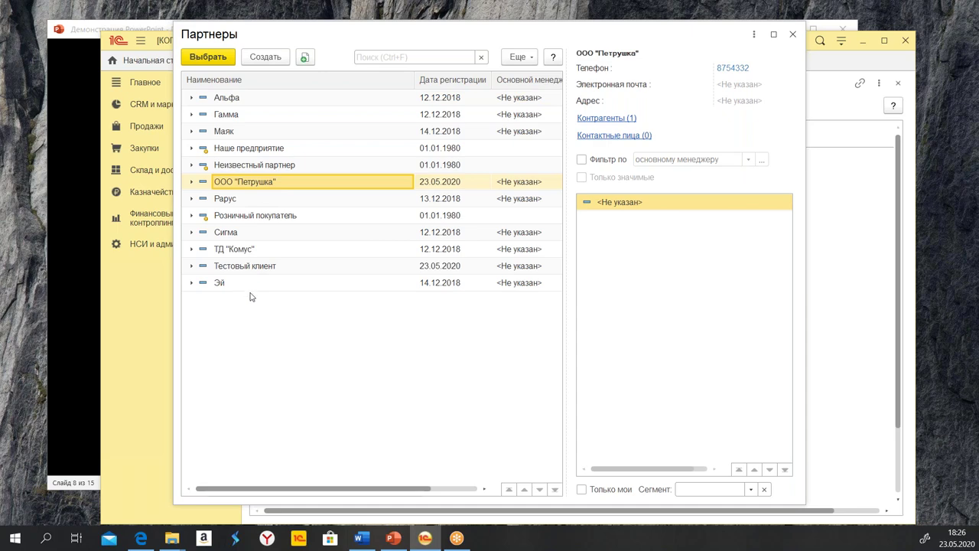
{"action": "double_click", "coordinate": [243, 268]}
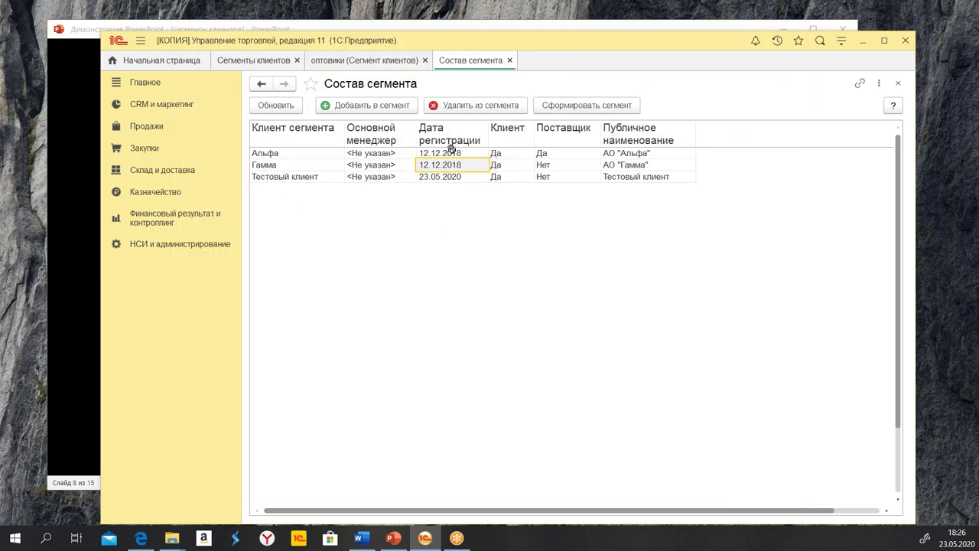
Add ООО "Петрушка" so the segment holds four clients, then close the composition
{"action": "left_click", "coordinate": [364, 105]}
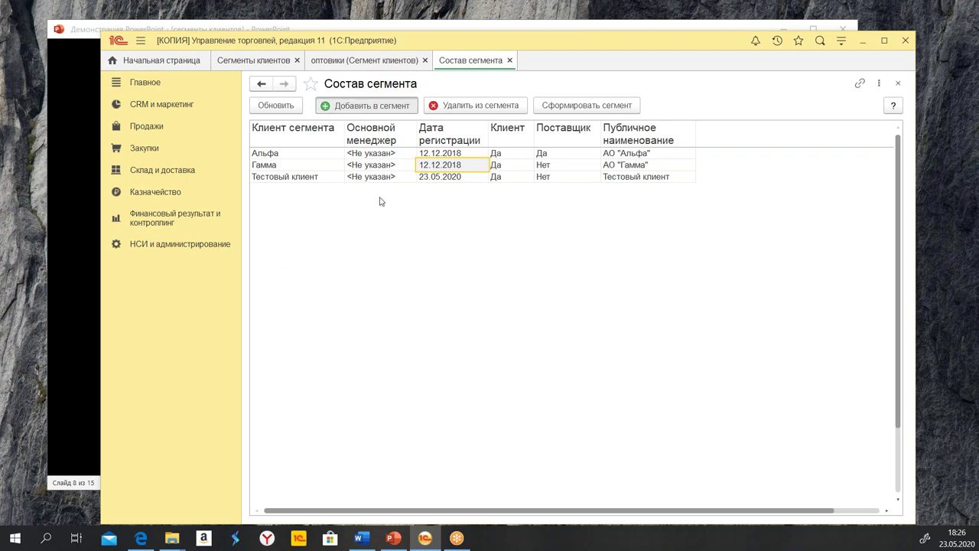
{"action": "double_click", "coordinate": [253, 189]}
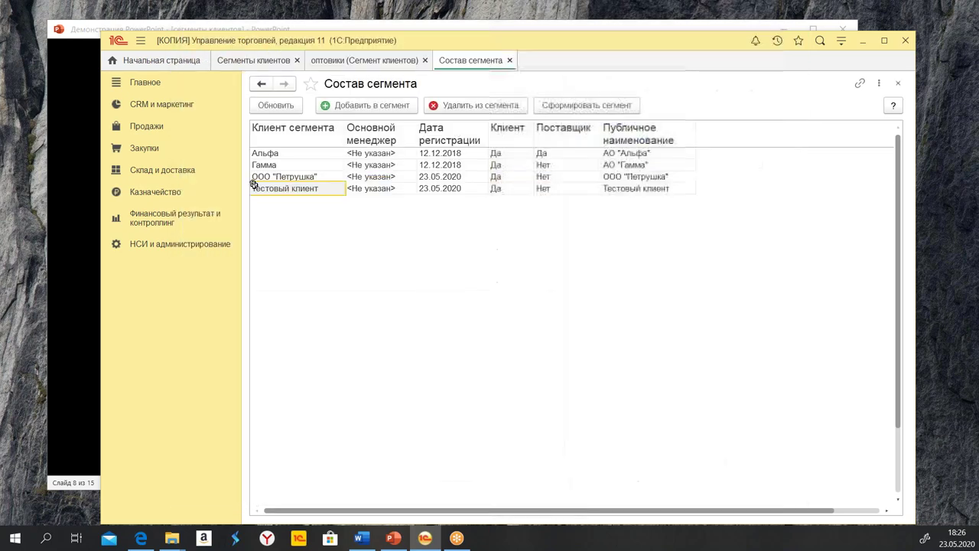
{"action": "left_click", "coordinate": [360, 232]}
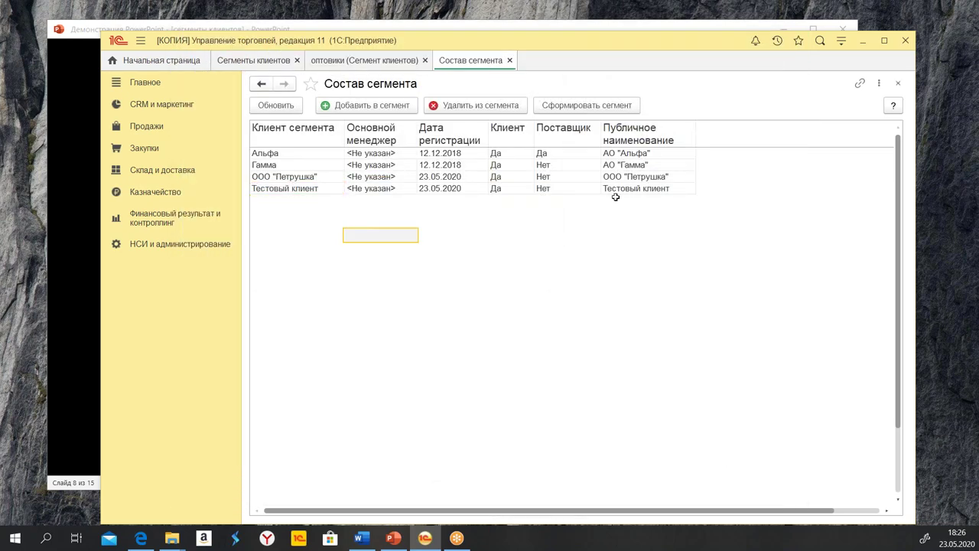
{"action": "left_click", "coordinate": [296, 144]}
{"action": "left_click_drag", "start_coordinate": [296, 144], "coordinate": [660, 191]}
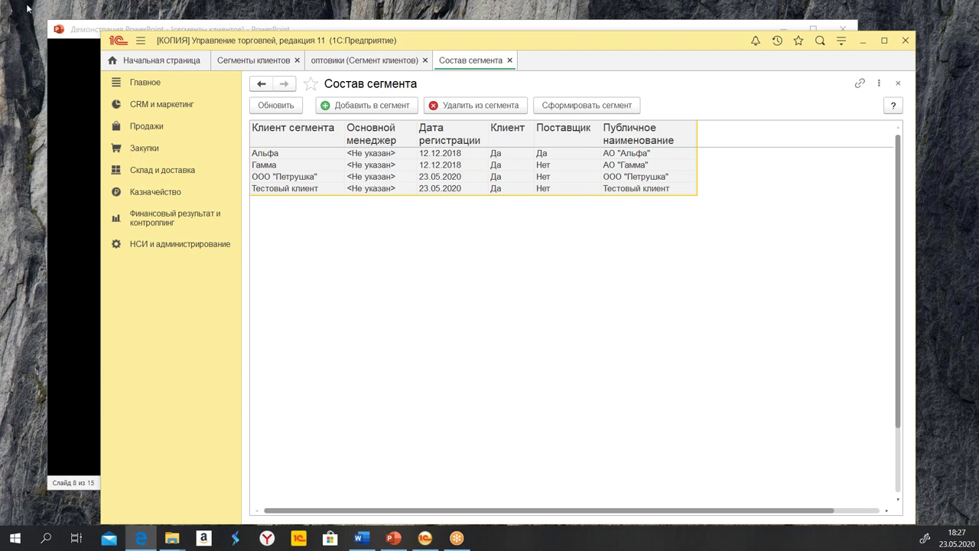
{"action": "left_click", "coordinate": [510, 61]}
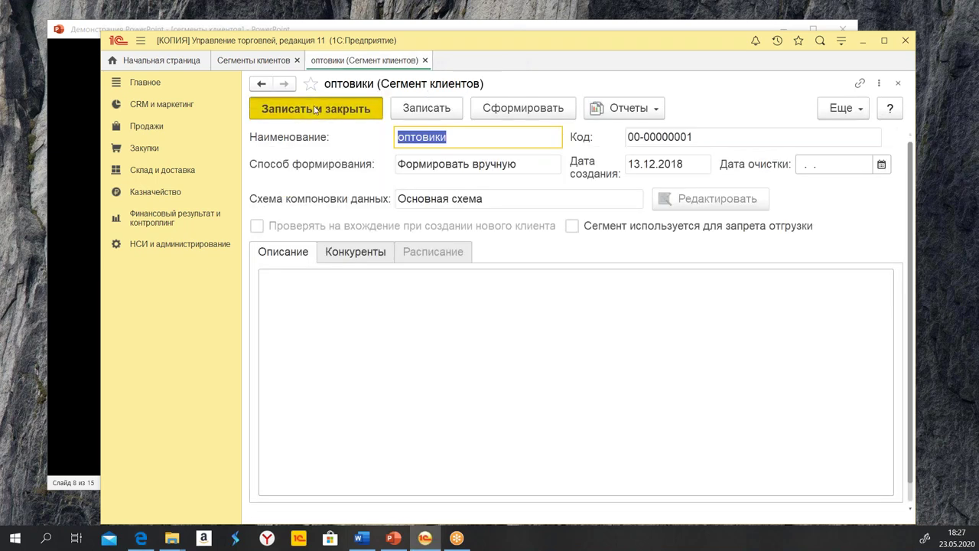
Save оптовики, review its Состав сегмента report, and sort the segments by Наименование
{"action": "left_click", "coordinate": [316, 109]}
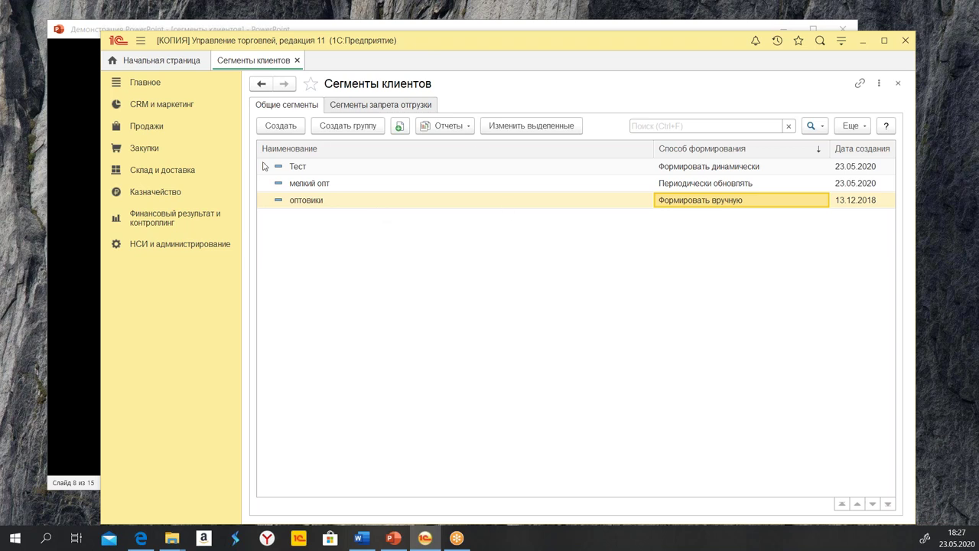
{"action": "left_click", "coordinate": [454, 128]}
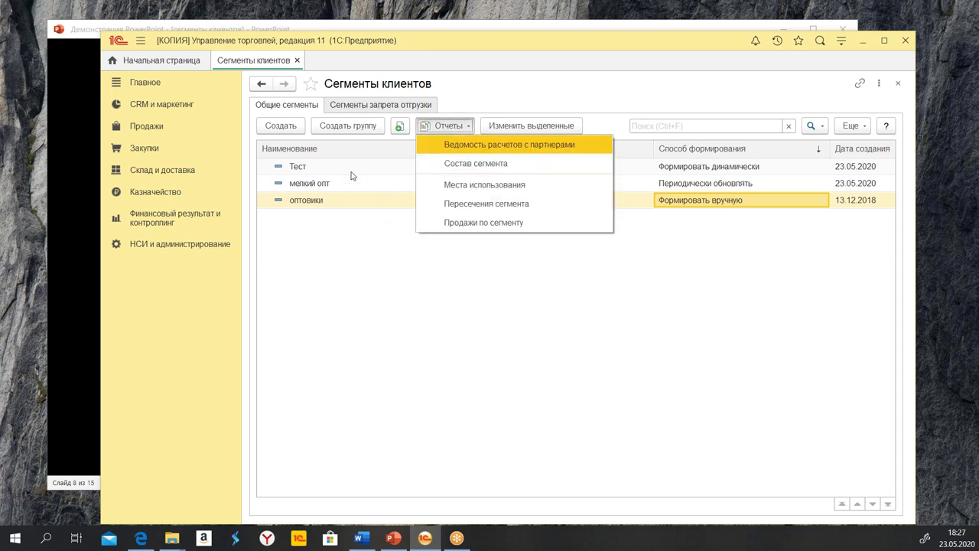
{"action": "left_click", "coordinate": [330, 205]}
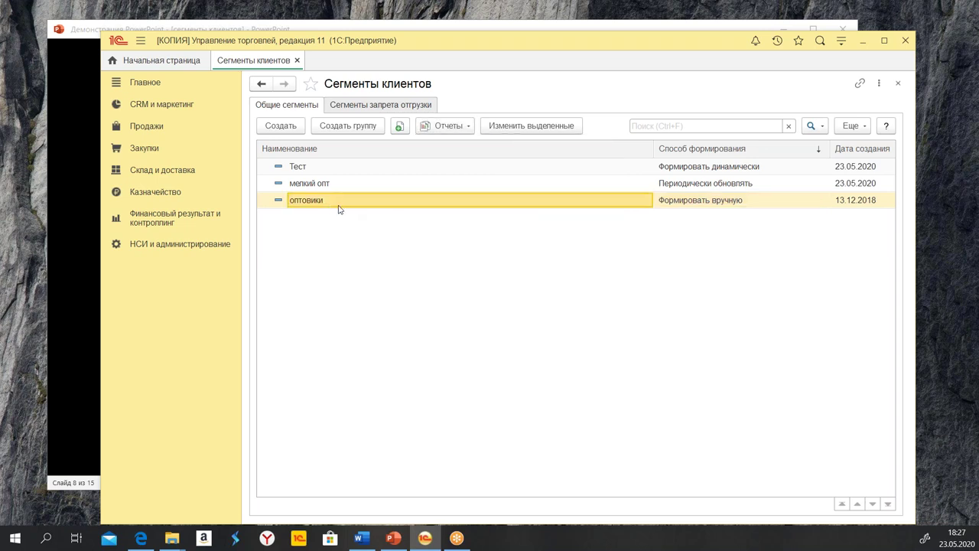
{"action": "left_click", "coordinate": [451, 132]}
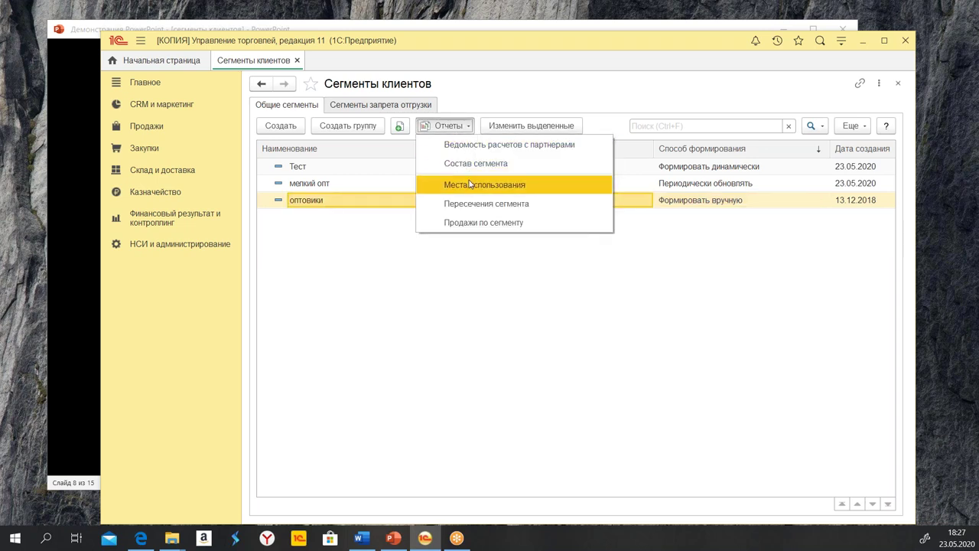
{"action": "left_click", "coordinate": [472, 164]}
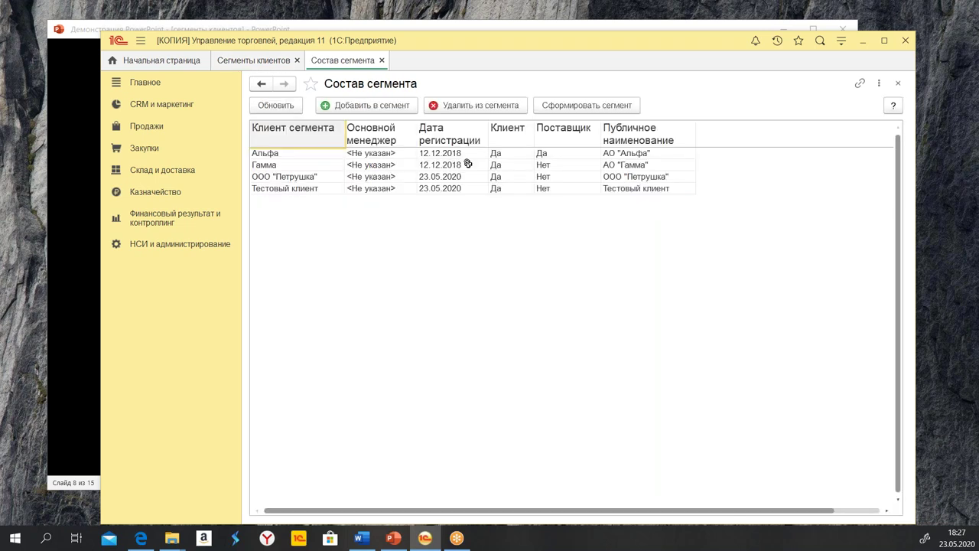
{"action": "left_click", "coordinate": [382, 60]}
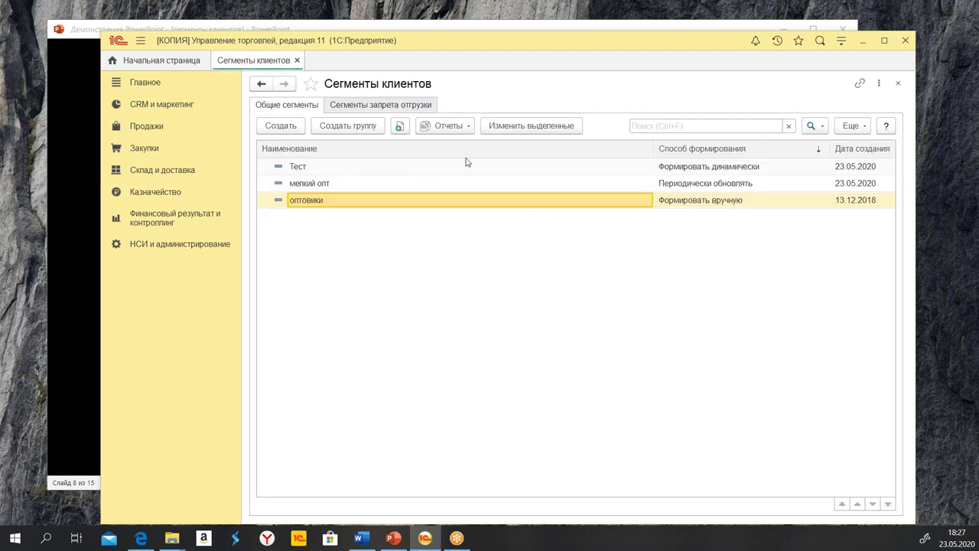
{"action": "left_click", "coordinate": [424, 151]}
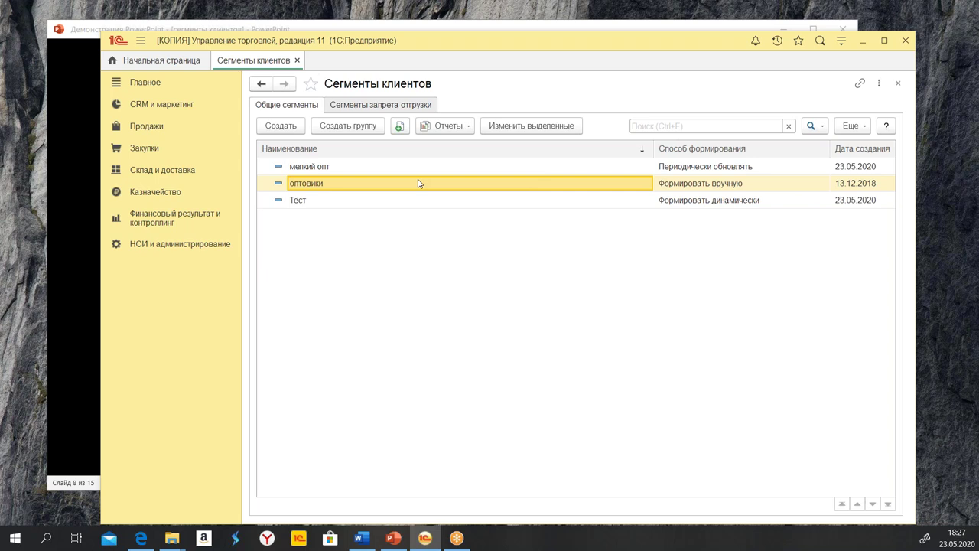
{"action": "double_click", "coordinate": [682, 204]}
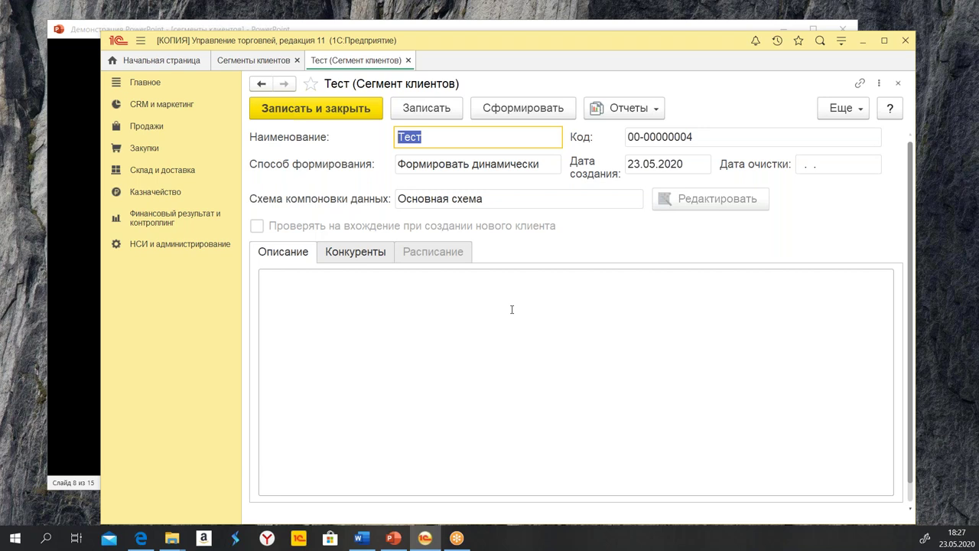
{"action": "left_click", "coordinate": [408, 60]}
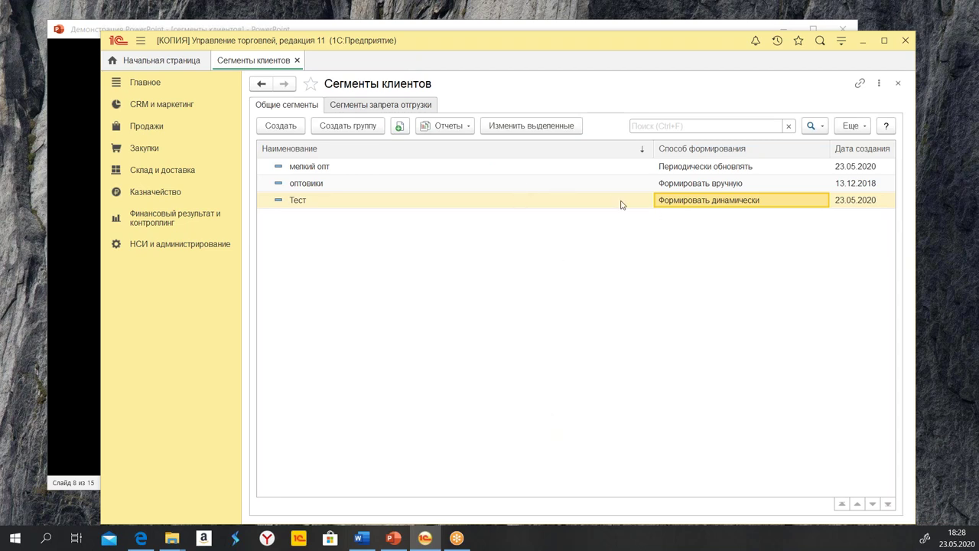
{"action": "double_click", "coordinate": [674, 185]}
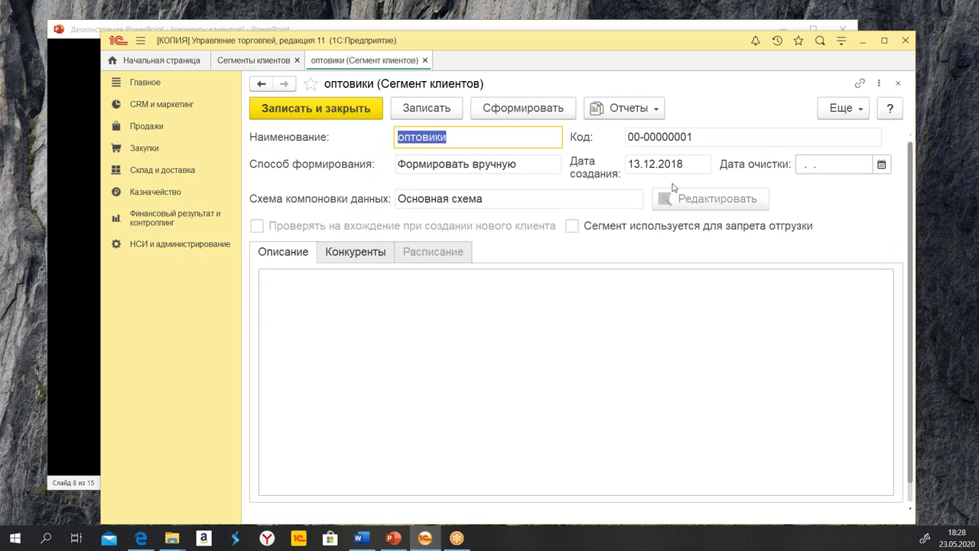
{"action": "left_click", "coordinate": [616, 111]}
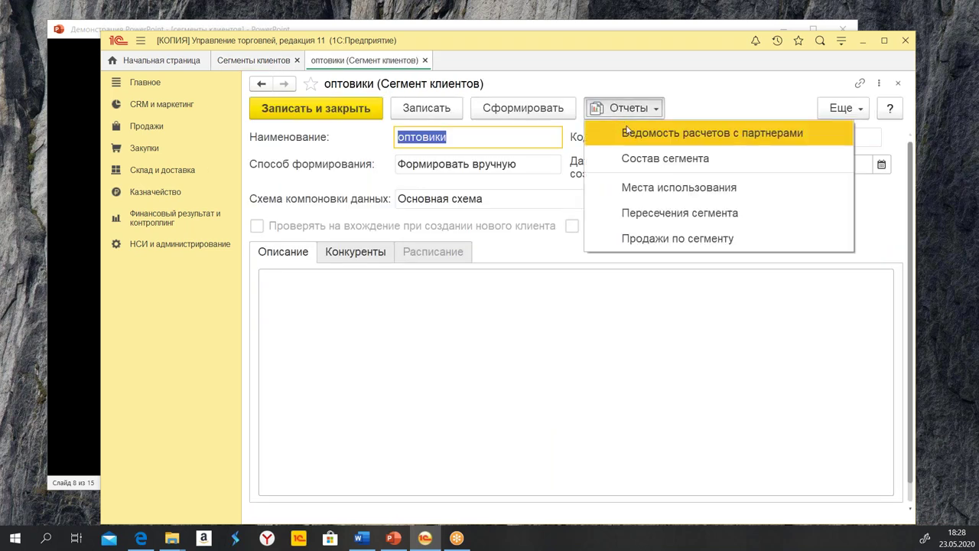
{"action": "left_click", "coordinate": [668, 213]}
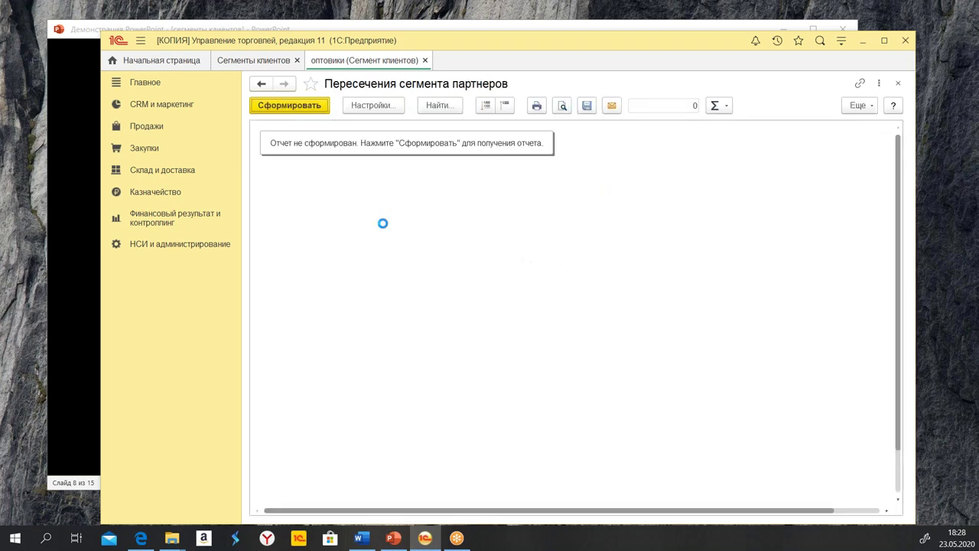
{"action": "left_click", "coordinate": [279, 107]}
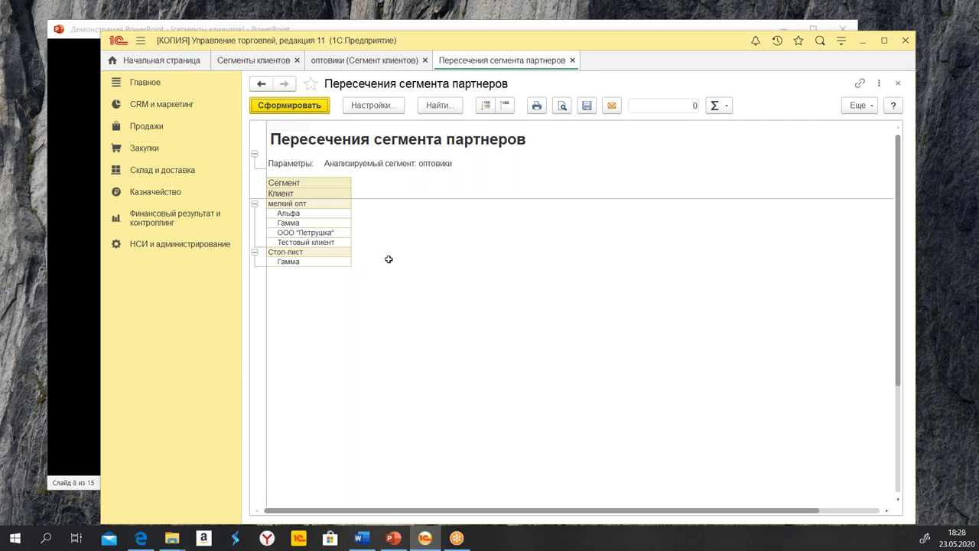
{"action": "left_click", "coordinate": [310, 221]}
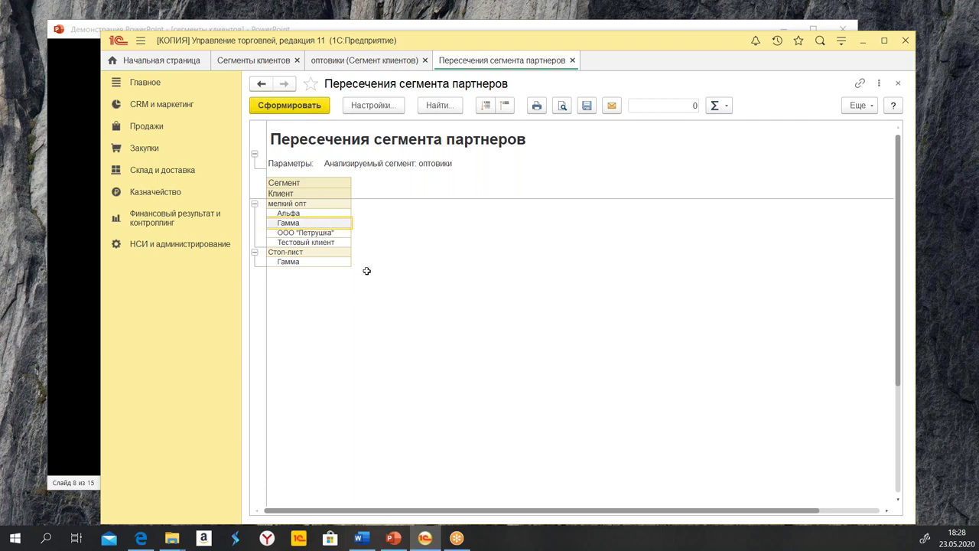
{"action": "left_click", "coordinate": [303, 261]}
{"action": "left_click", "coordinate": [304, 223]}
{"action": "left_click", "coordinate": [573, 61]}
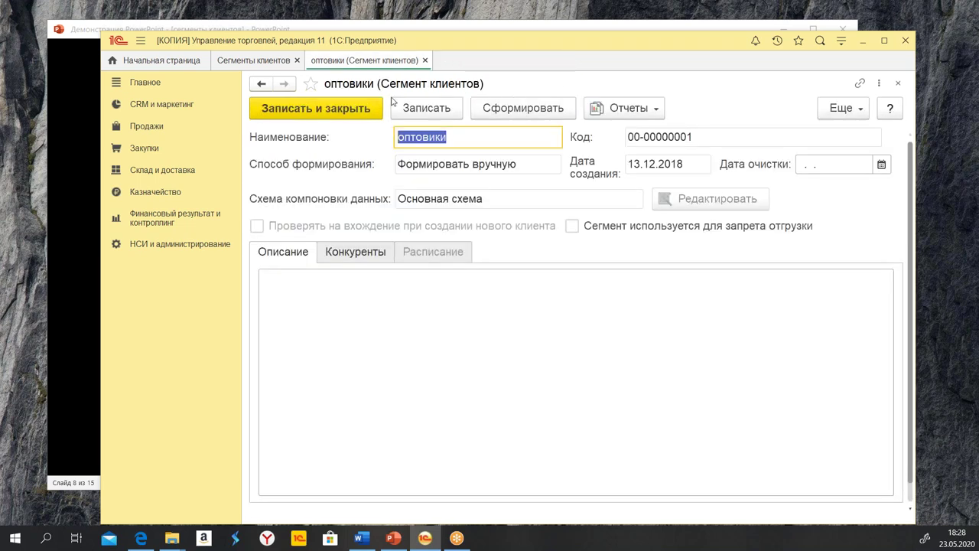
{"action": "left_click", "coordinate": [425, 60]}
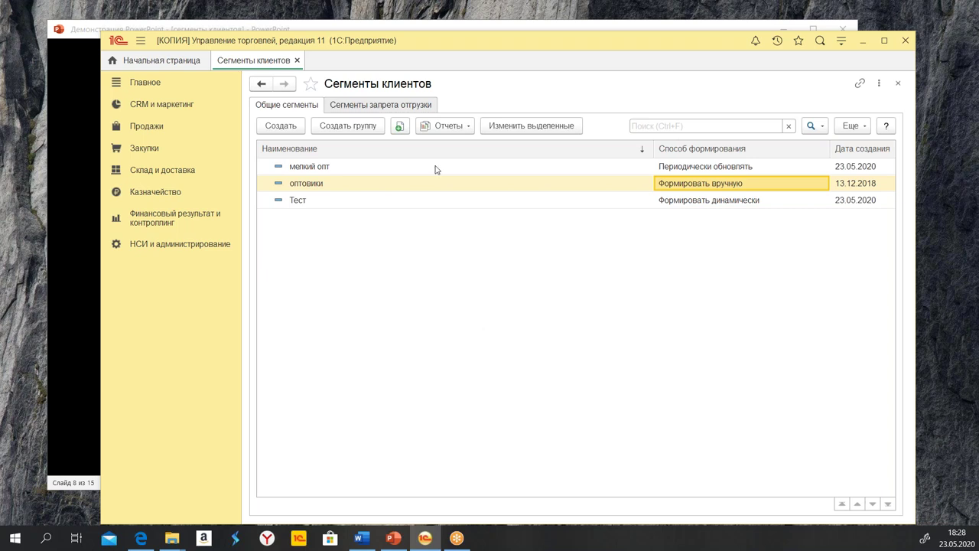
Run and regenerate the Пересечения сегмента report for the Тест segment
{"action": "left_click", "coordinate": [448, 127]}
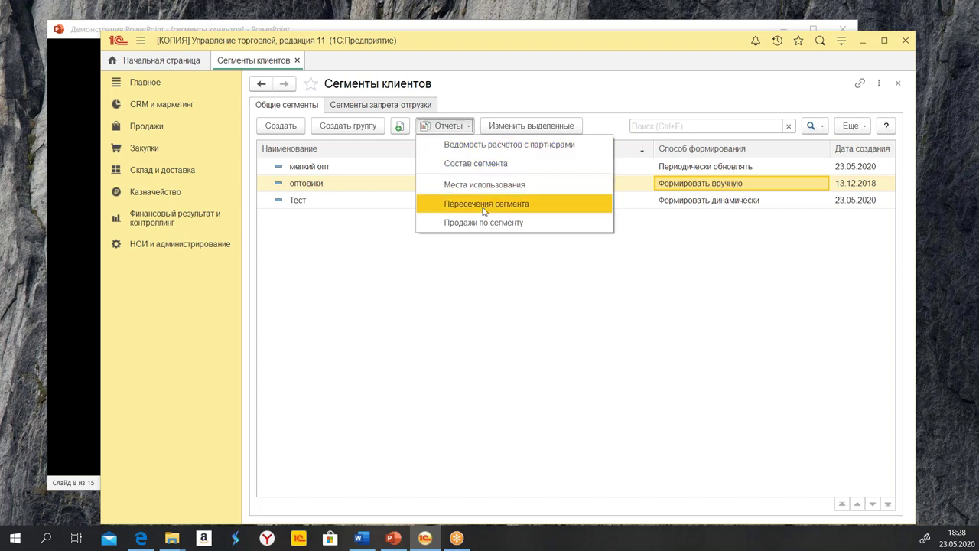
{"action": "left_click", "coordinate": [721, 305]}
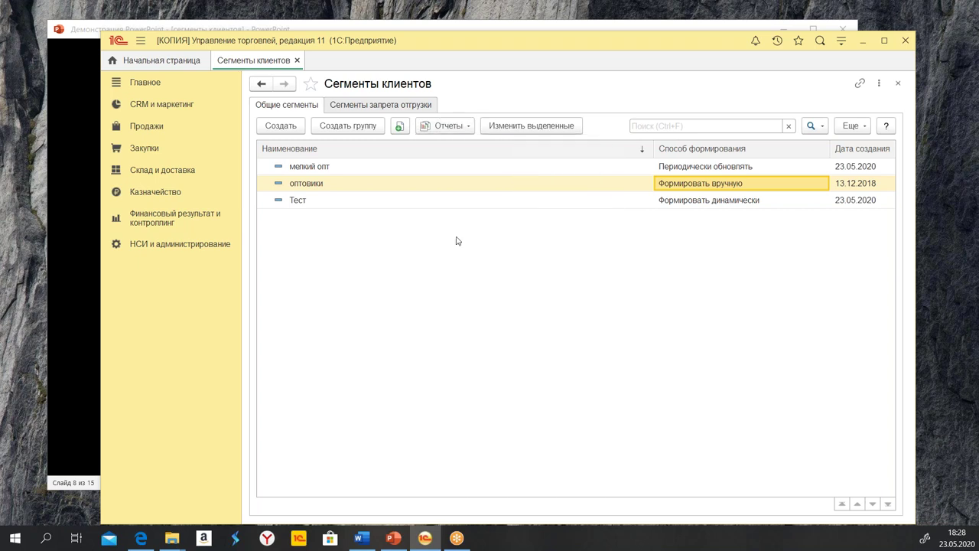
{"action": "left_click", "coordinate": [342, 170]}
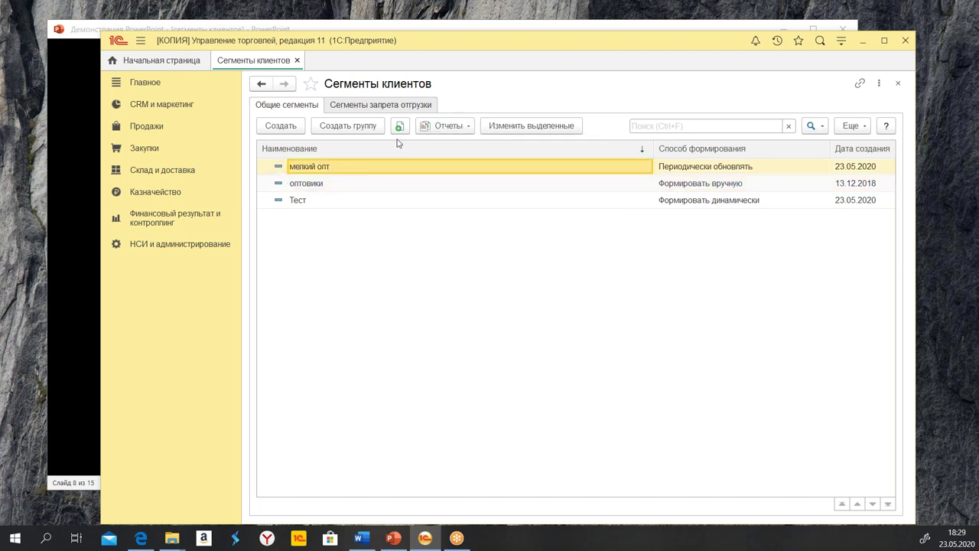
{"action": "left_click", "coordinate": [438, 127]}
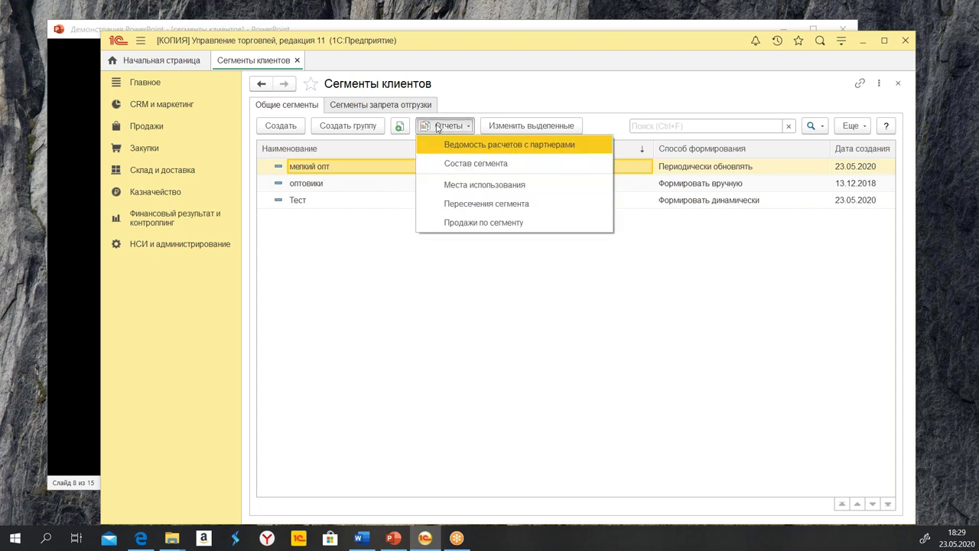
{"action": "left_click", "coordinate": [310, 202]}
{"action": "left_click", "coordinate": [448, 129]}
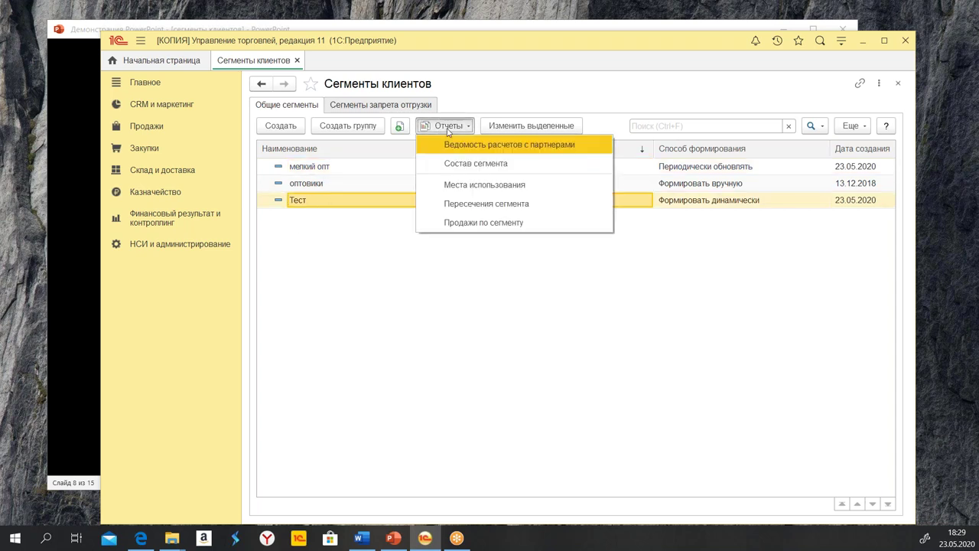
{"action": "left_click", "coordinate": [503, 207]}
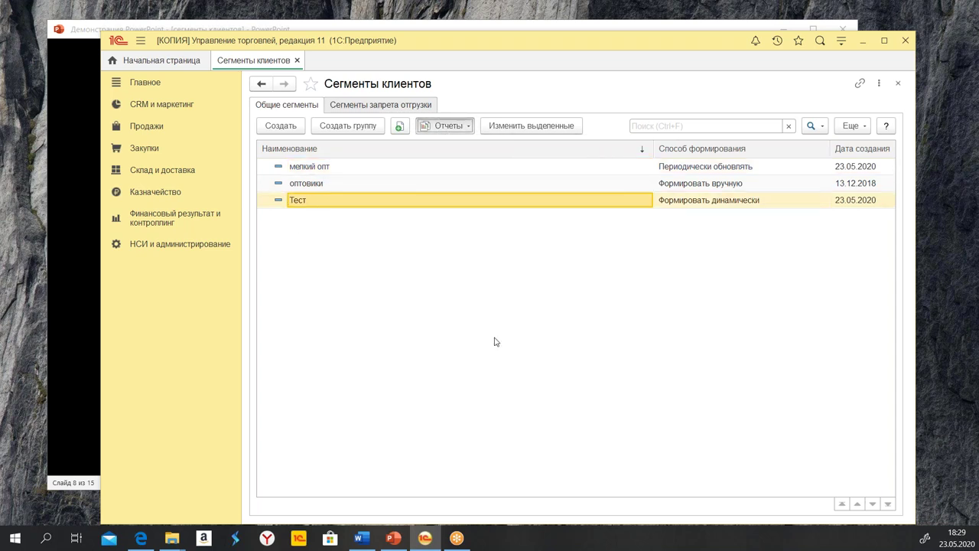
{"action": "left_click", "coordinate": [281, 105]}
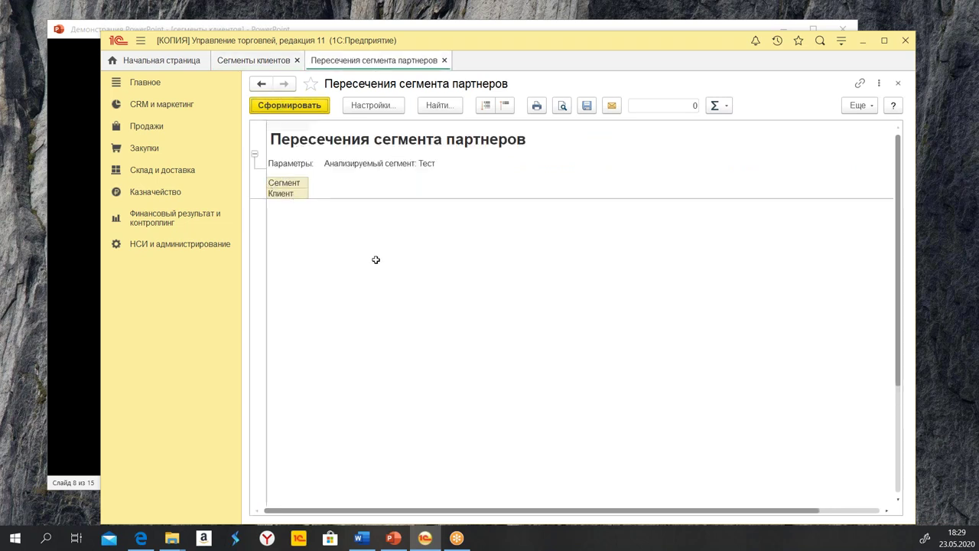
{"action": "left_click", "coordinate": [297, 232]}
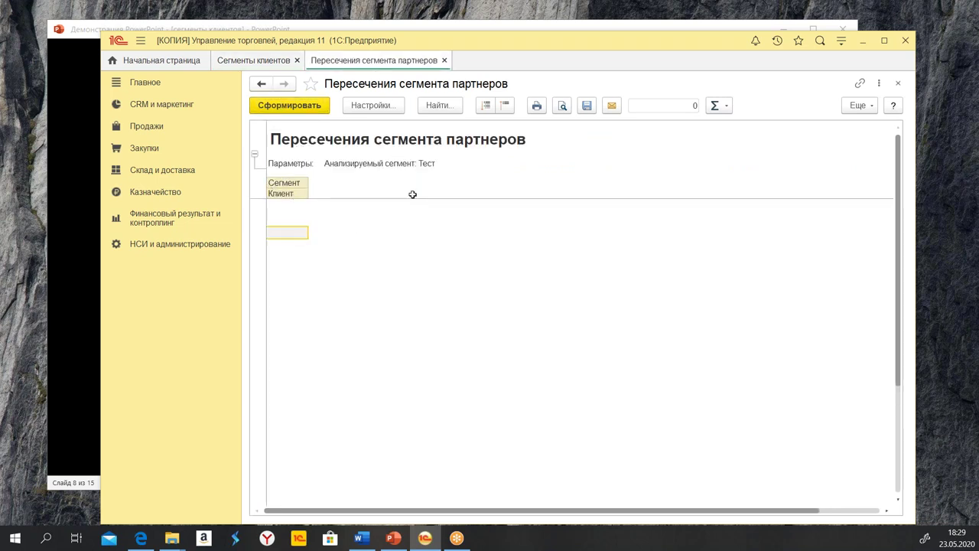
{"action": "left_click", "coordinate": [445, 61]}
Reverse the segment list's name sort, briefly opening and closing the оптовики segment
{"action": "left_click", "coordinate": [537, 188]}
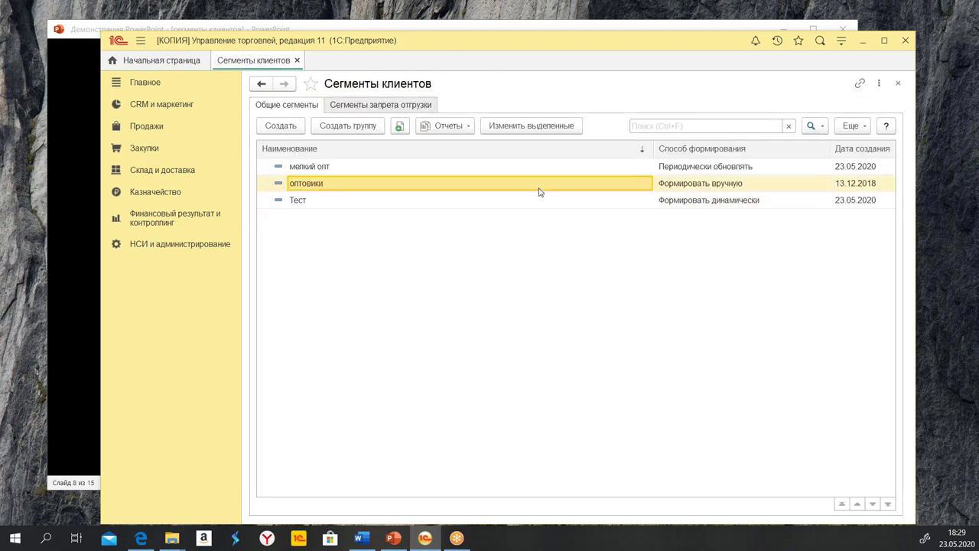
{"action": "left_click", "coordinate": [510, 174]}
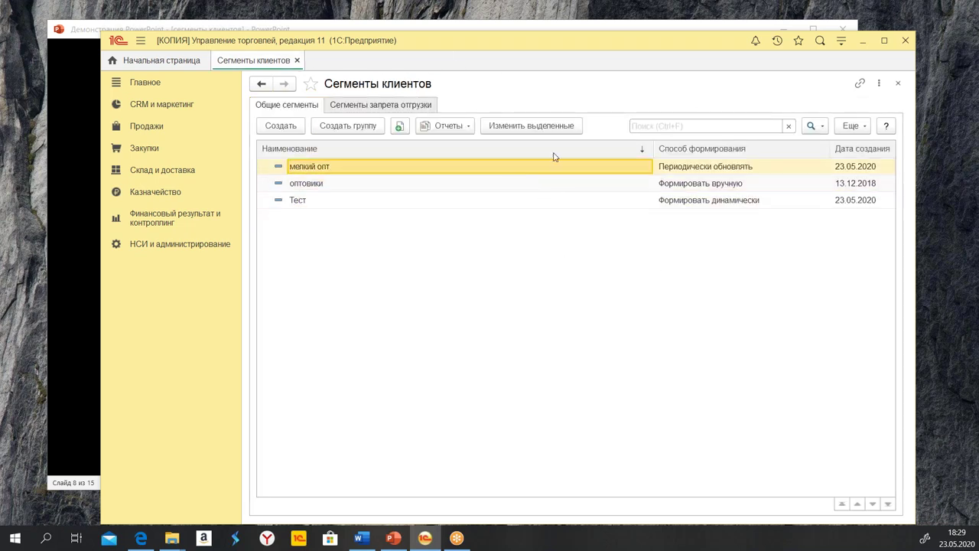
{"action": "left_click", "coordinate": [556, 151]}
{"action": "double_click", "coordinate": [487, 187]}
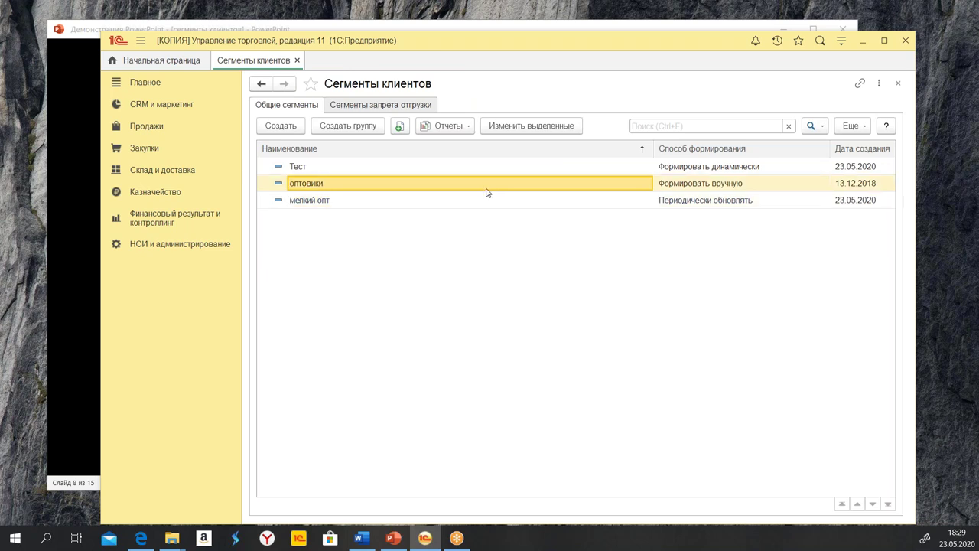
{"action": "left_click", "coordinate": [606, 112]}
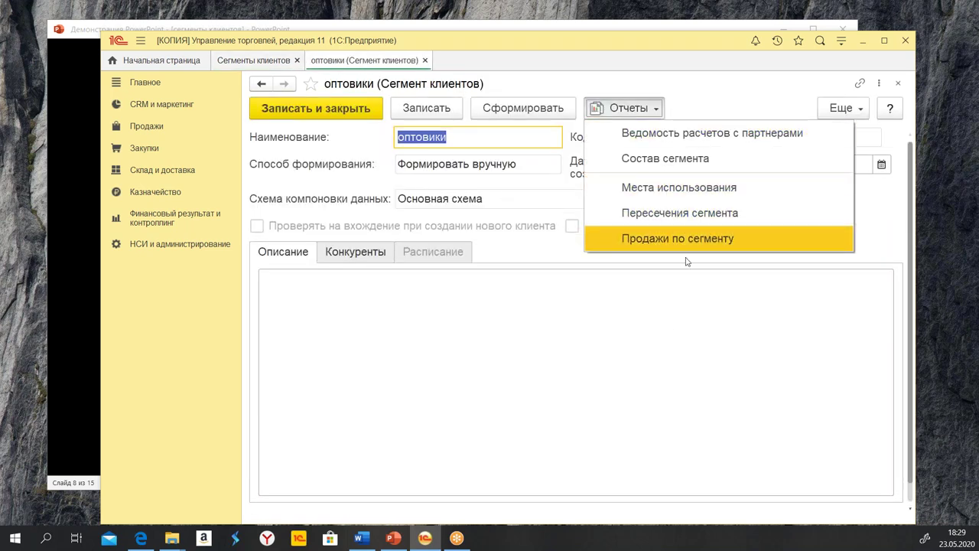
{"action": "left_click", "coordinate": [425, 61]}
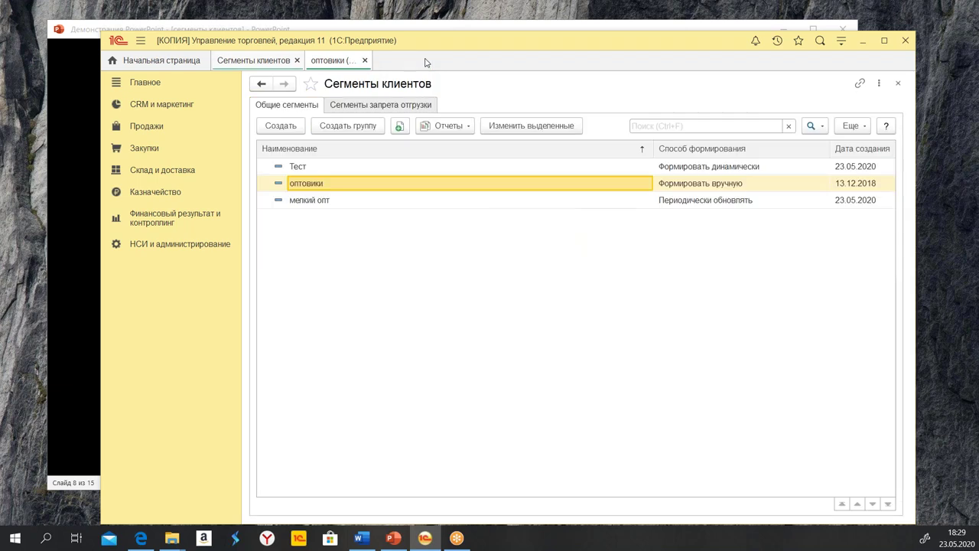
{"action": "left_click", "coordinate": [364, 203]}
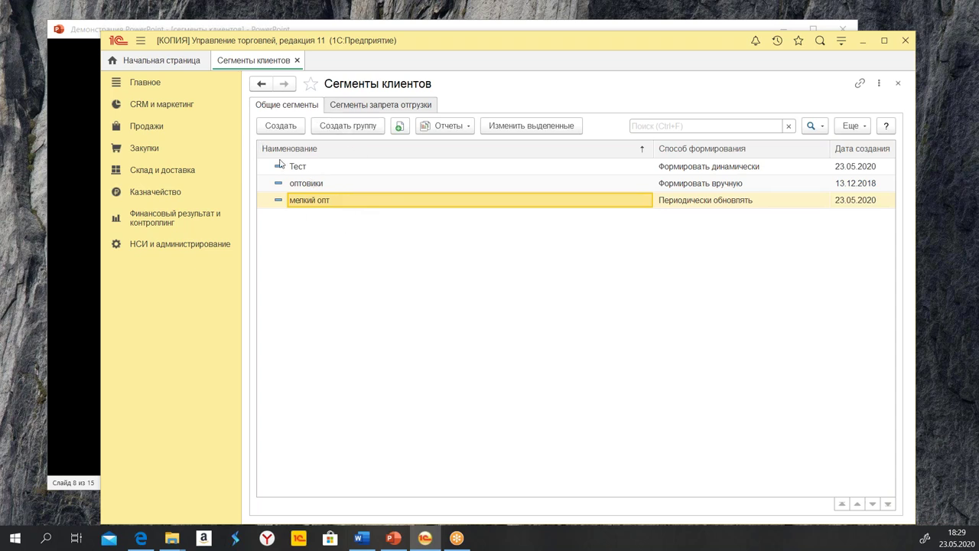
Open Стоп-лист under Сегменты запрета отгрузки and unlock its attributes for editing
{"action": "left_click", "coordinate": [366, 105]}
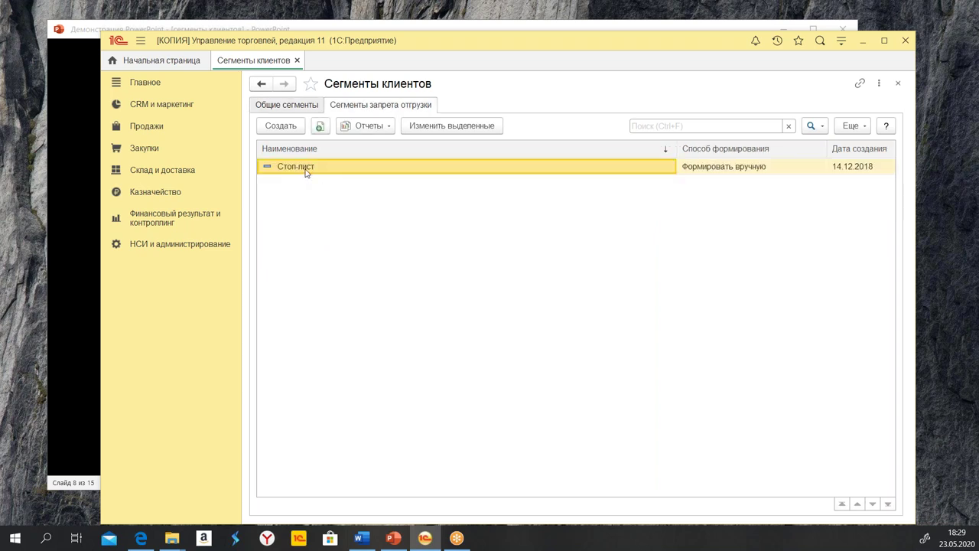
{"action": "double_click", "coordinate": [305, 172]}
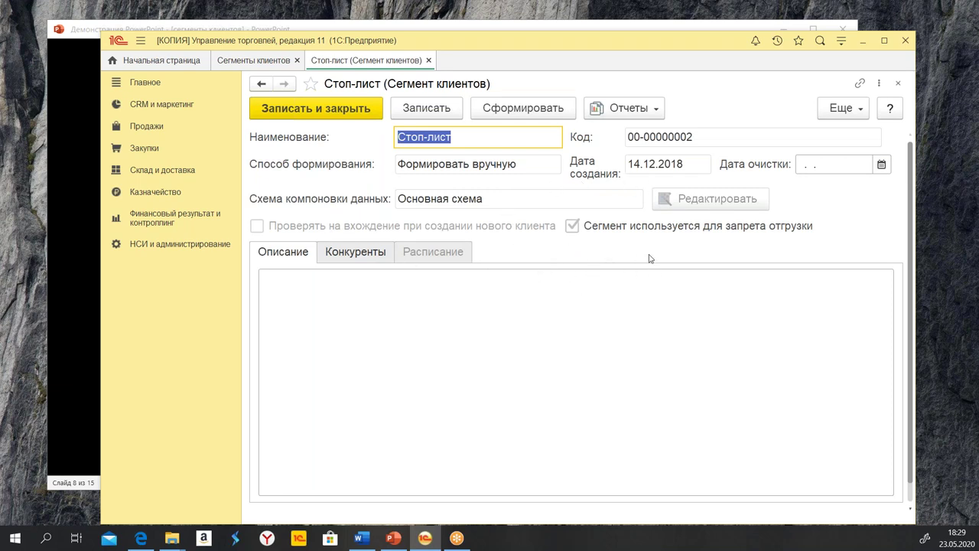
{"action": "left_click", "coordinate": [847, 111]}
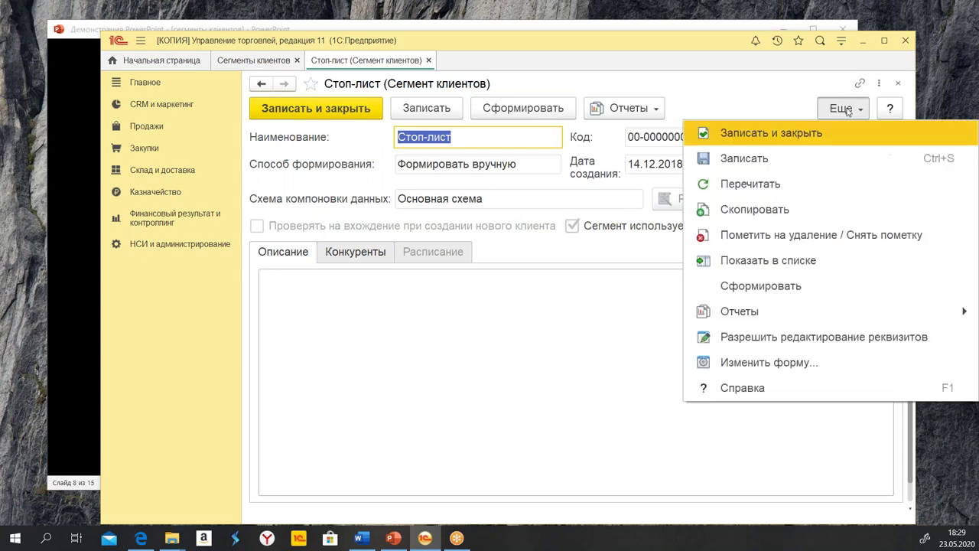
{"action": "left_click", "coordinate": [853, 335]}
{"action": "left_click", "coordinate": [459, 238]}
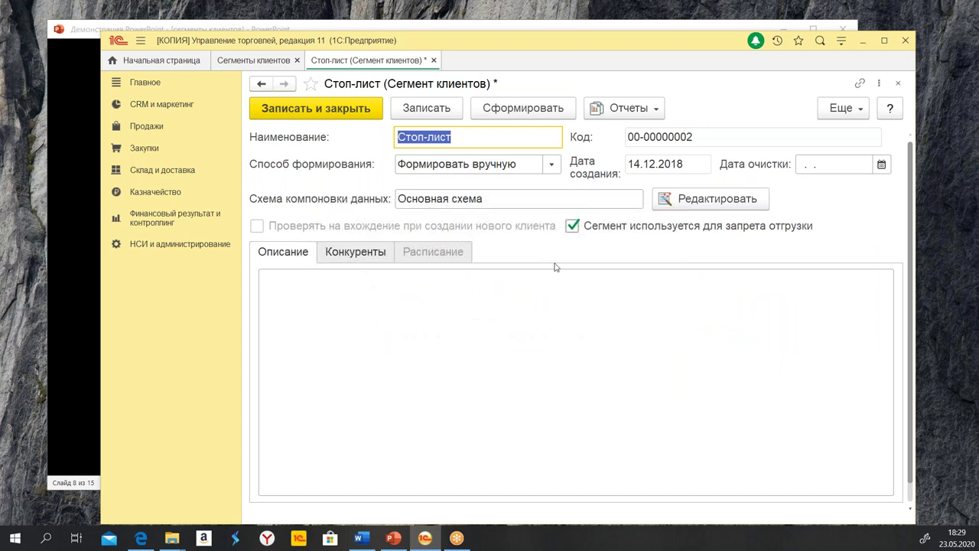
Inspect Стоп-лист's formation options without change, focus its description, and open its reports
{"action": "left_click", "coordinate": [552, 165]}
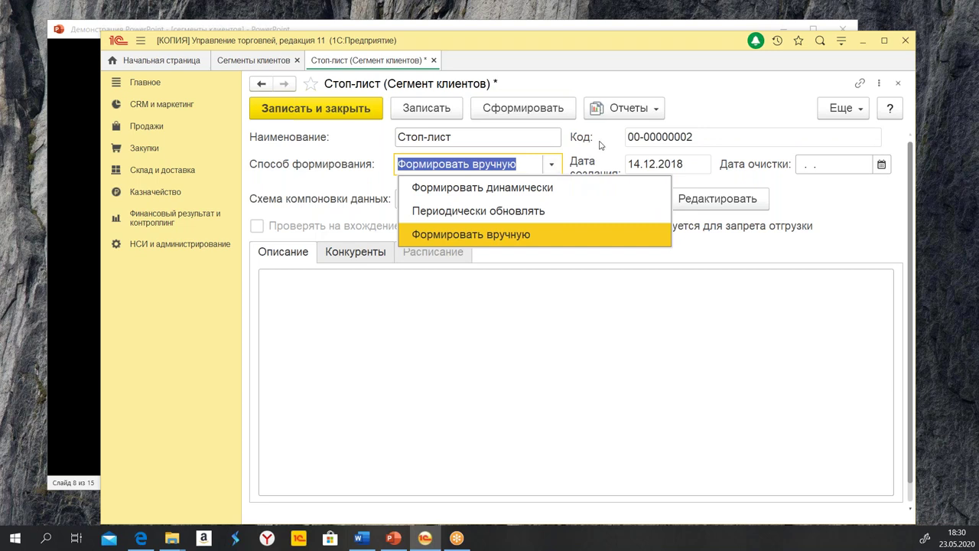
{"action": "left_click", "coordinate": [535, 262]}
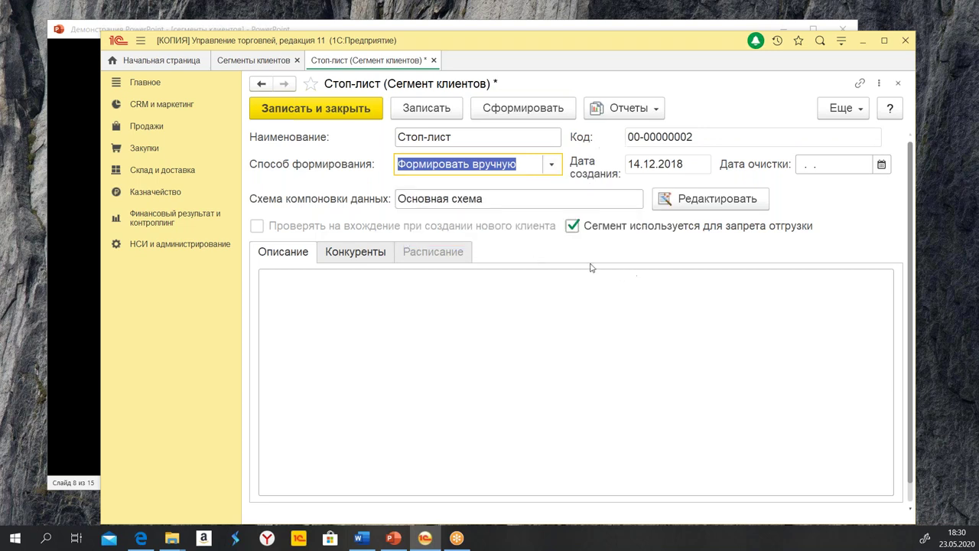
{"action": "left_click", "coordinate": [482, 320]}
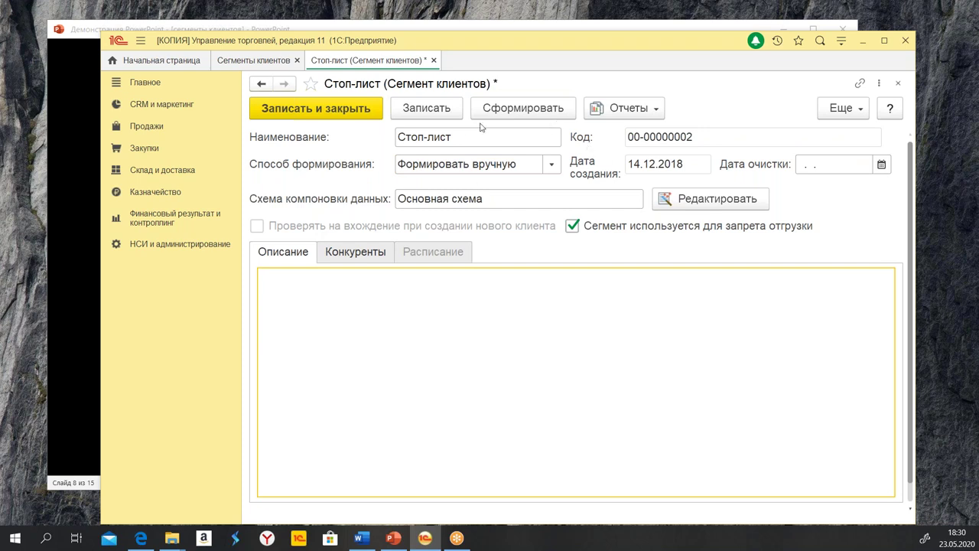
{"action": "left_click", "coordinate": [625, 108]}
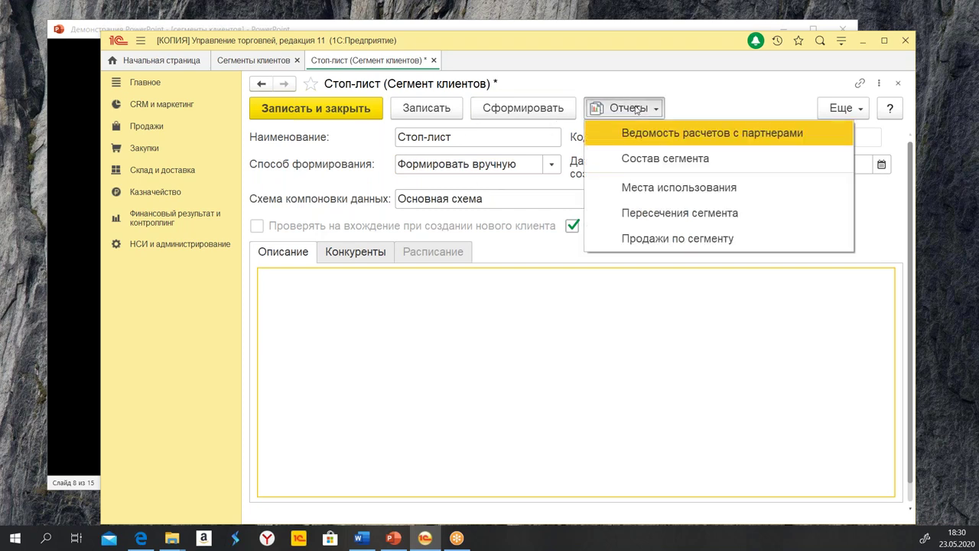
{"action": "left_click", "coordinate": [667, 158]}
{"action": "left_click", "coordinate": [398, 153]}
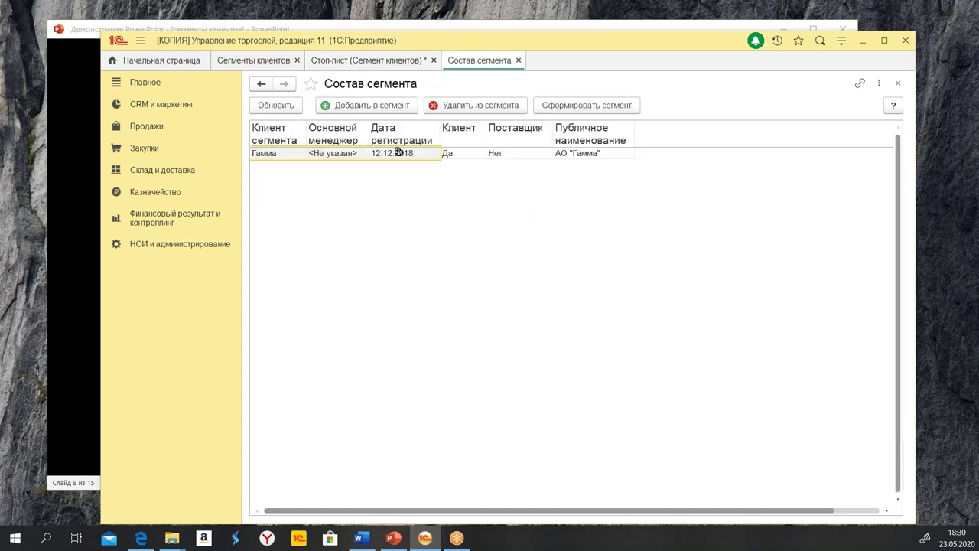
{"action": "left_click", "coordinate": [763, 169]}
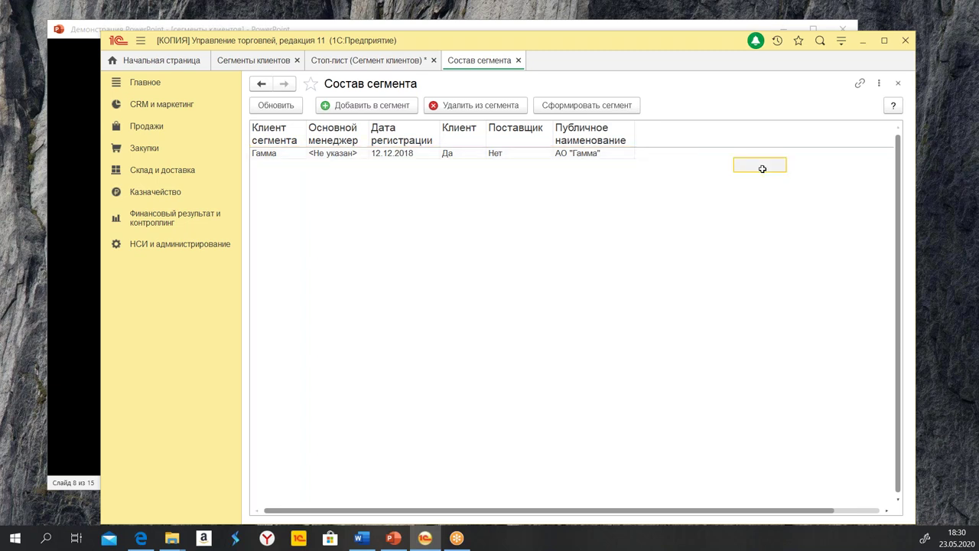
{"action": "left_click", "coordinate": [518, 60]}
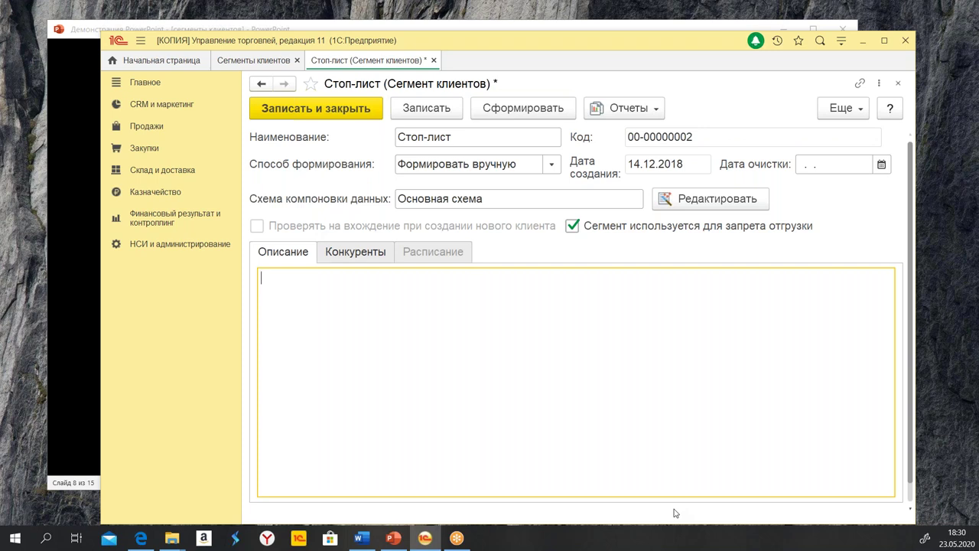
Enter the description 'Задерживает платежи' for Стоп-лист and write and close the segment
{"action": "type", "text": "За"}
{"action": "type", "text": "держивает платежи"}
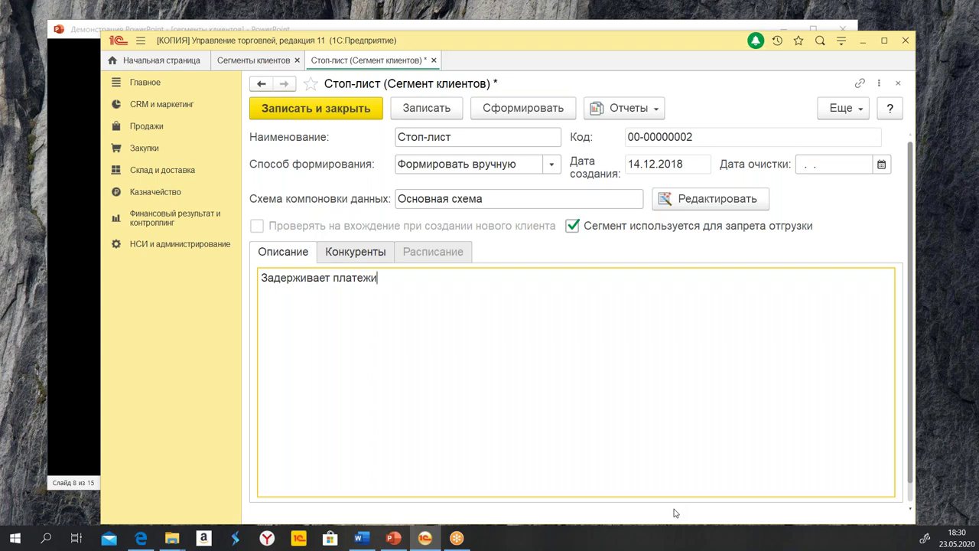
{"action": "key", "text": "ctrl+Return"}
Close Сегменты клиентов and create a new Реализация товаров и услуг from Документы продажи (все)
{"action": "left_click", "coordinate": [297, 60]}
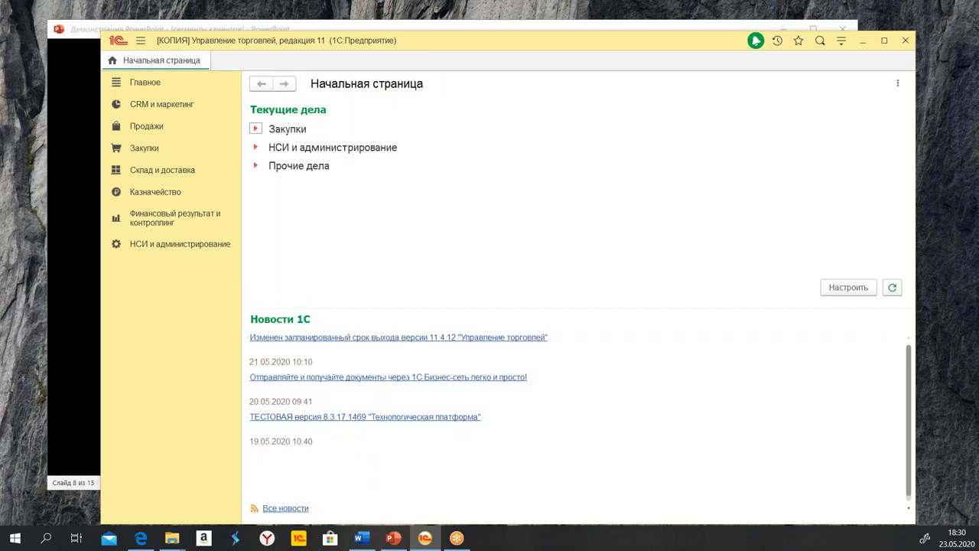
{"action": "left_click", "coordinate": [150, 128]}
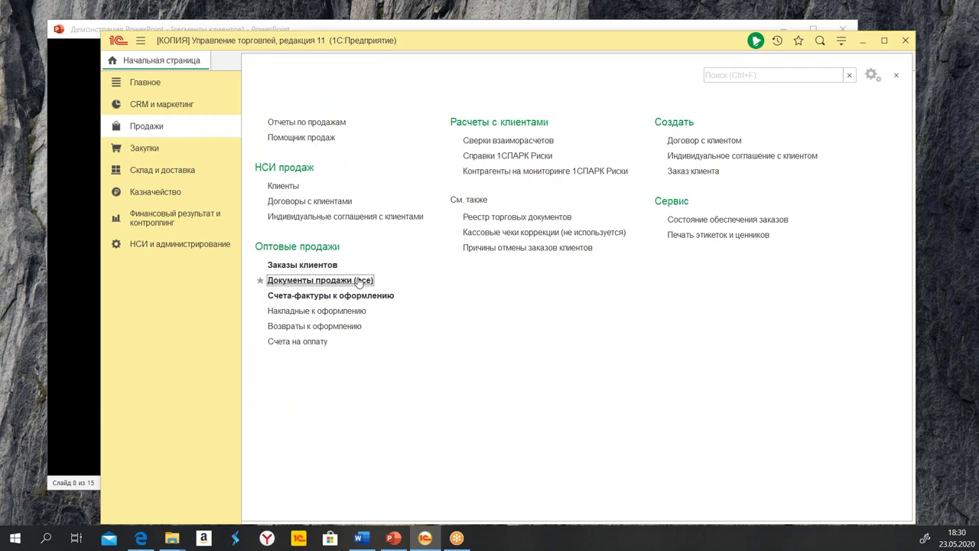
{"action": "left_click", "coordinate": [287, 281]}
{"action": "left_click", "coordinate": [269, 146]}
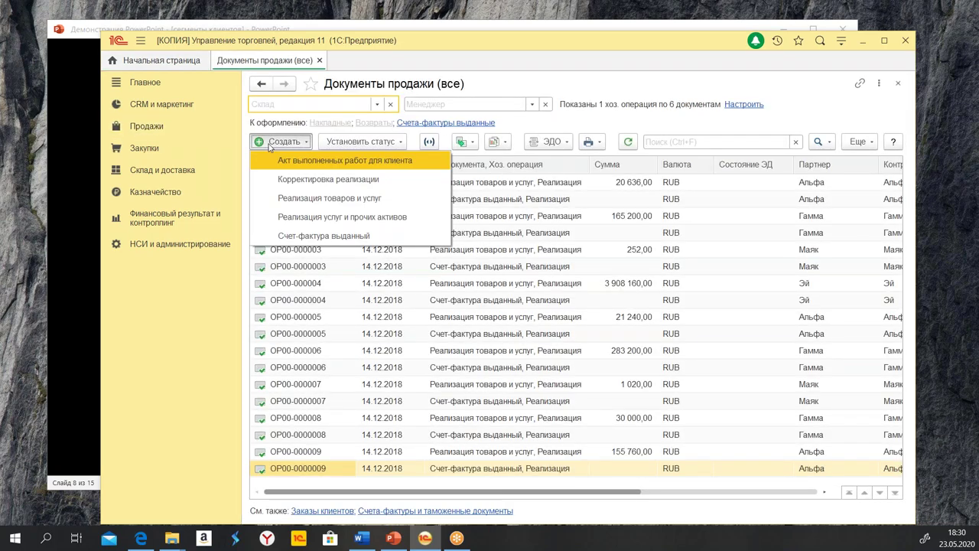
{"action": "left_click", "coordinate": [388, 198]}
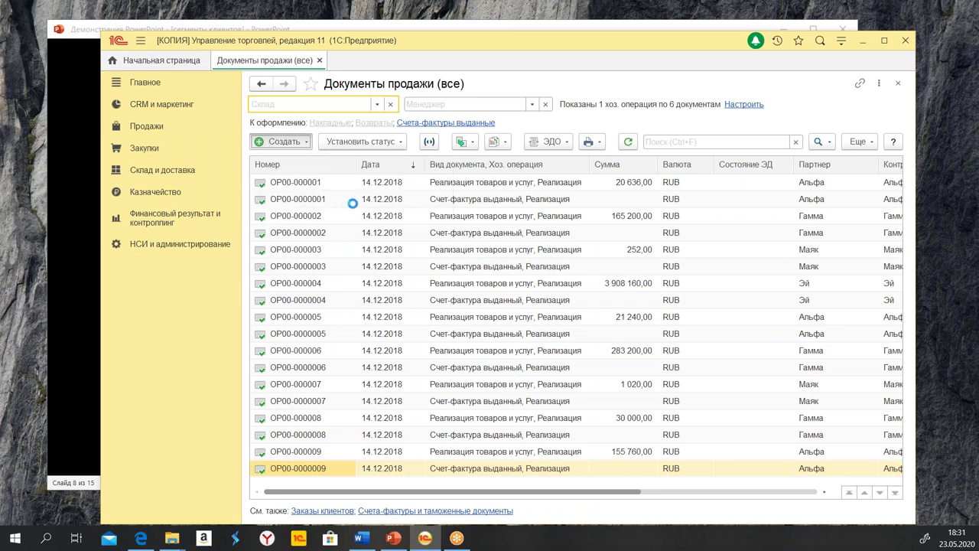
{"action": "left_click", "coordinate": [364, 234]}
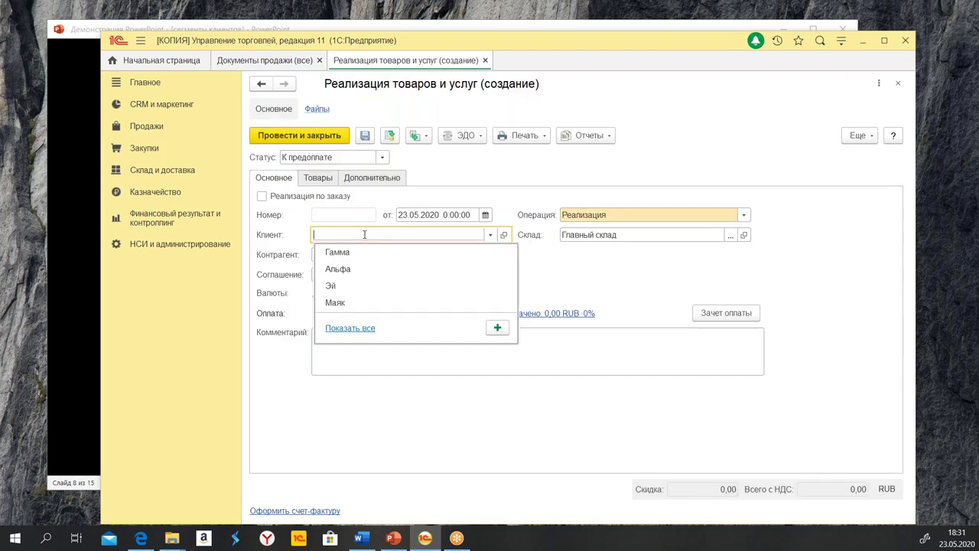
Choose Гамма as the client and open its Запрет отгрузки details
{"action": "left_click", "coordinate": [358, 253]}
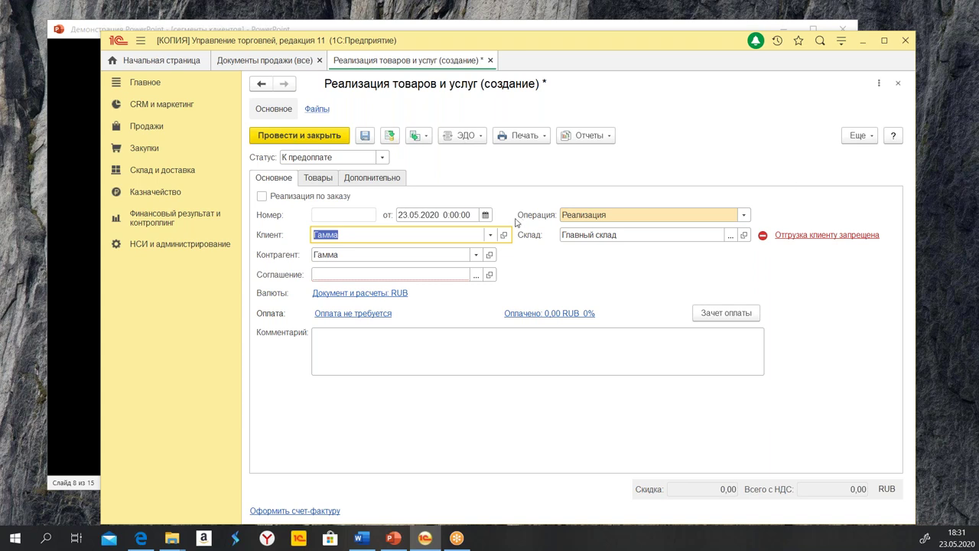
{"action": "left_click", "coordinate": [803, 237]}
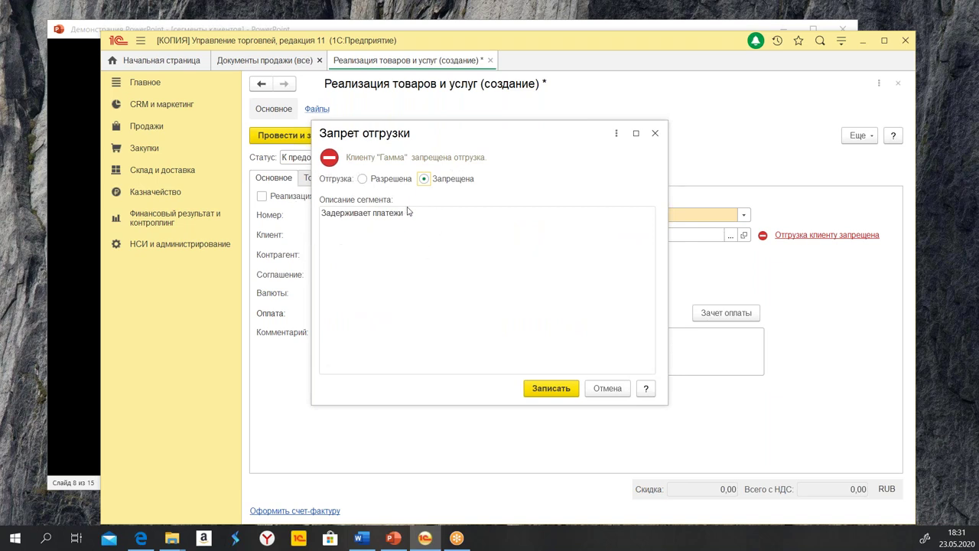
Toggle Гамма's shipment ban to Разрешена and back to Запрещена
{"action": "left_click_drag", "start_coordinate": [324, 217], "coordinate": [428, 217]}
{"action": "left_click", "coordinate": [472, 214]}
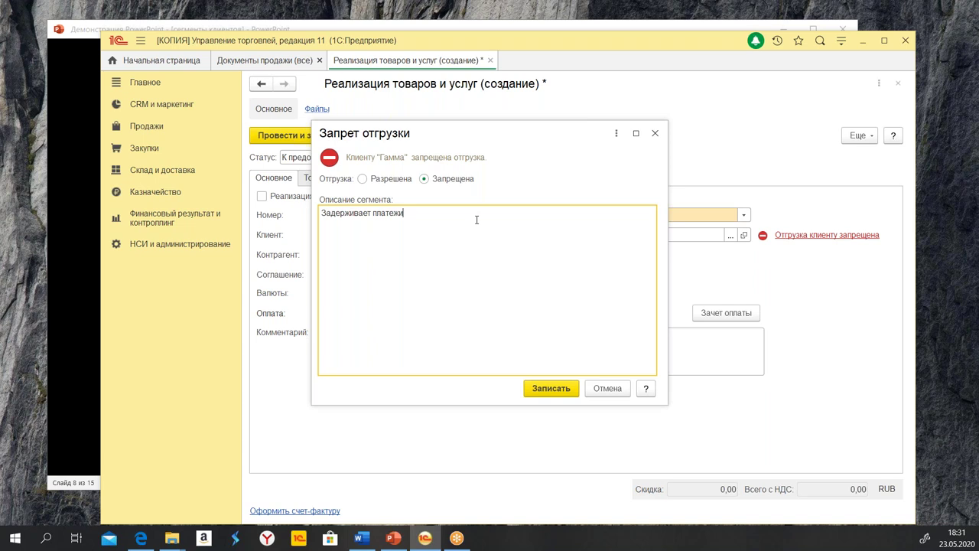
{"action": "left_click", "coordinate": [363, 180]}
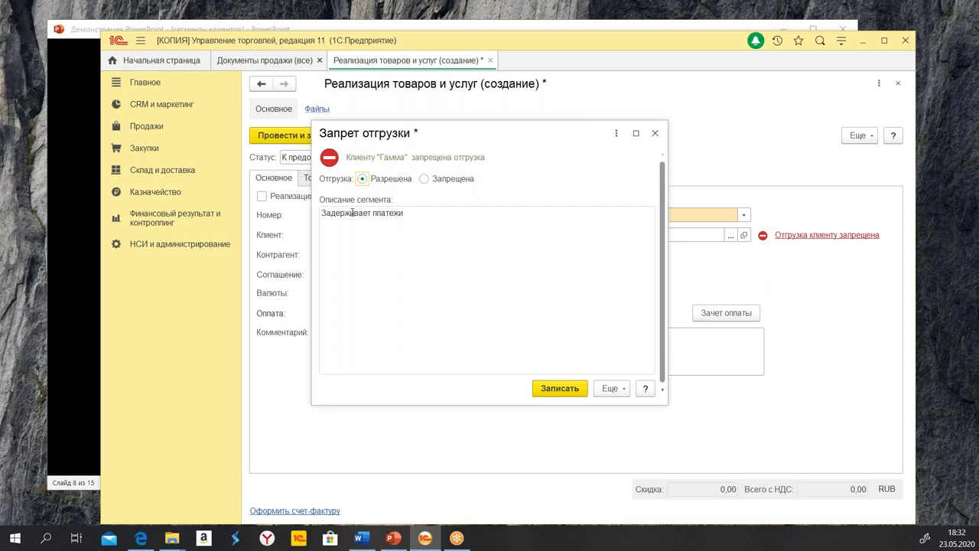
{"action": "left_click", "coordinate": [446, 216]}
{"action": "left_click", "coordinate": [425, 180]}
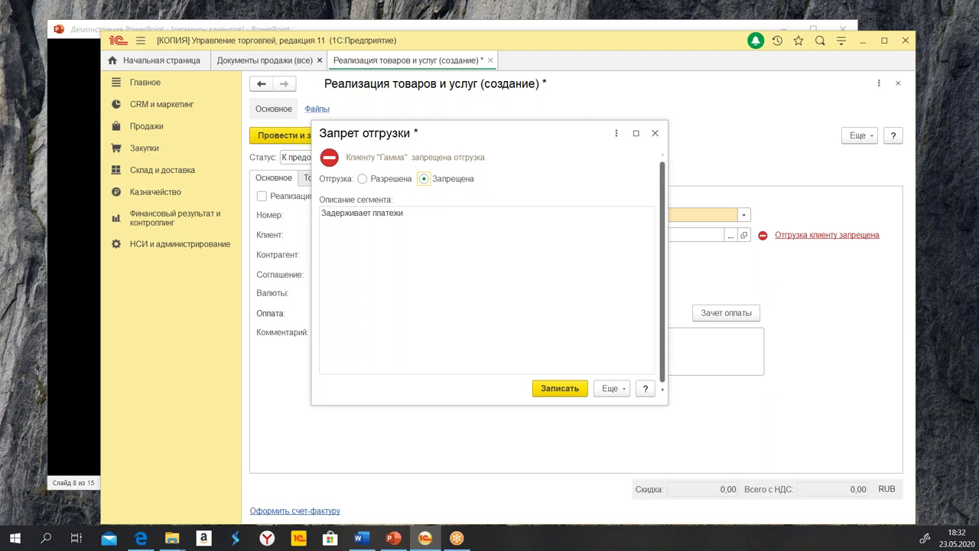
Close the ban dialog and the new Реализация document without saving either
{"action": "left_click", "coordinate": [655, 134]}
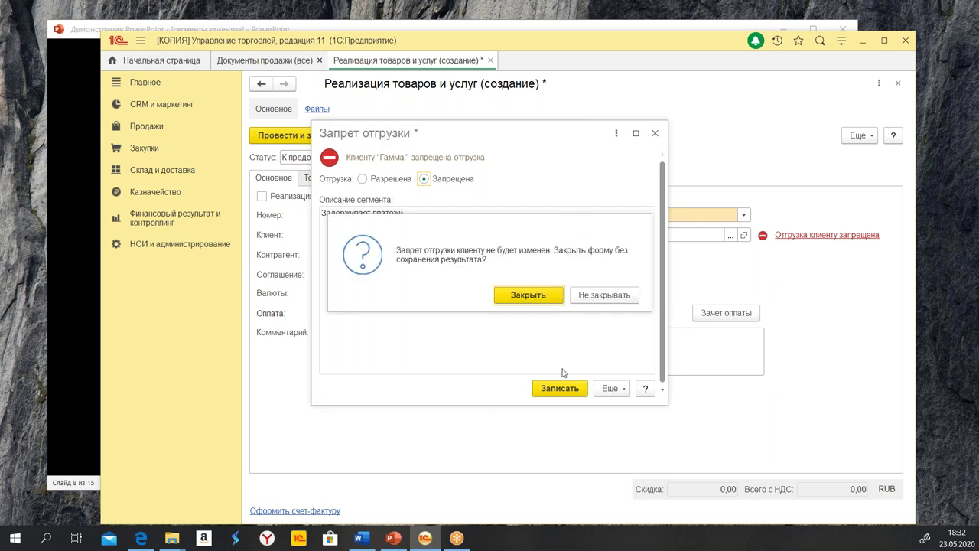
{"action": "left_click", "coordinate": [516, 296]}
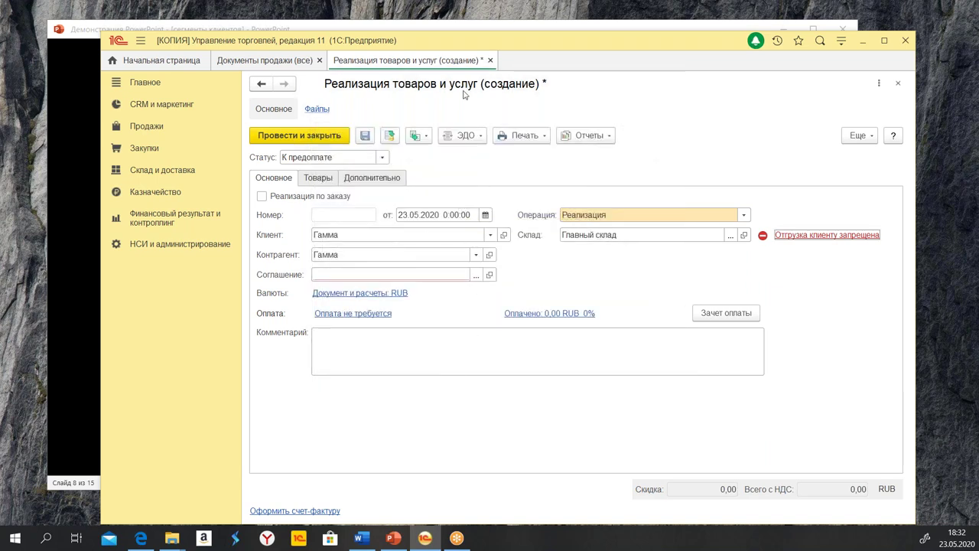
{"action": "left_click", "coordinate": [492, 62]}
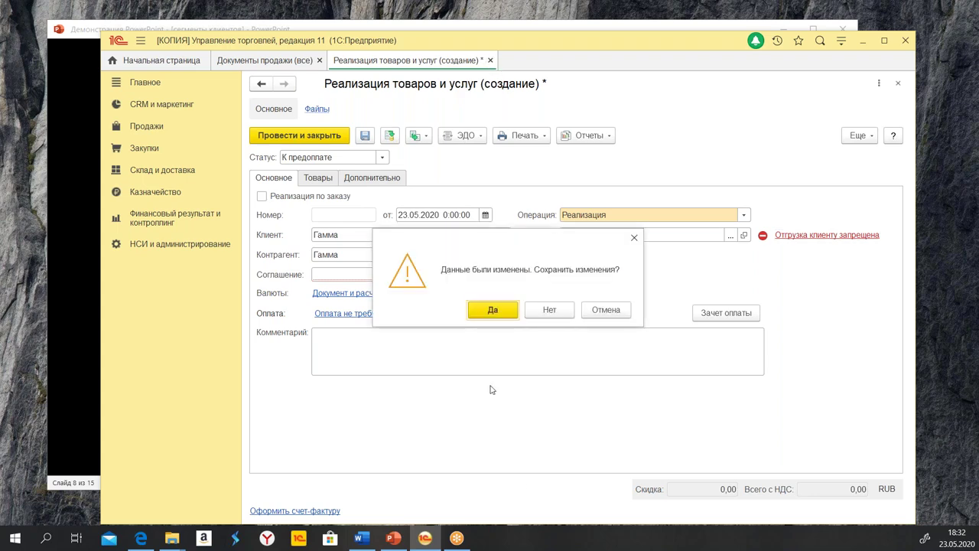
{"action": "left_click", "coordinate": [549, 311]}
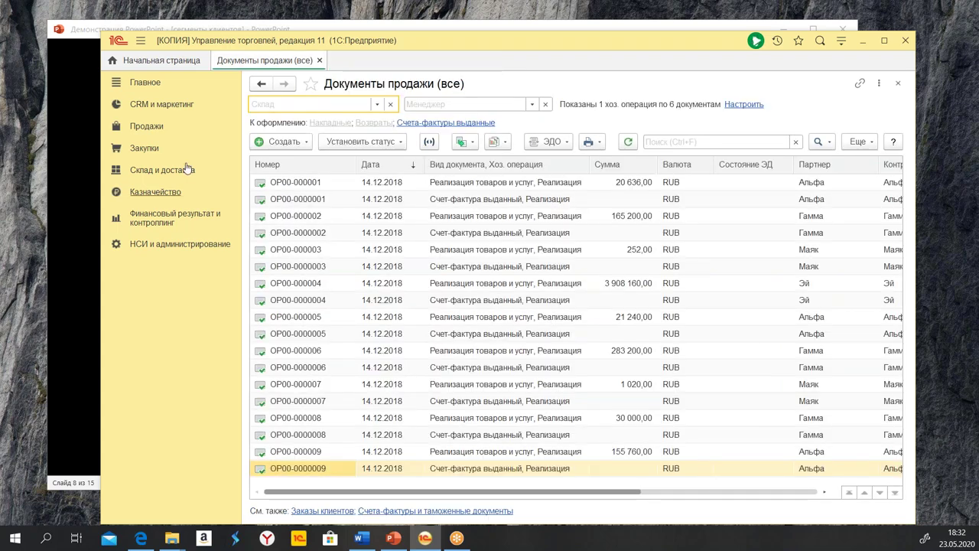
Close Документы продажи (все) and open CRM и маркетинг > Сегменты клиентов
{"action": "left_click", "coordinate": [320, 61]}
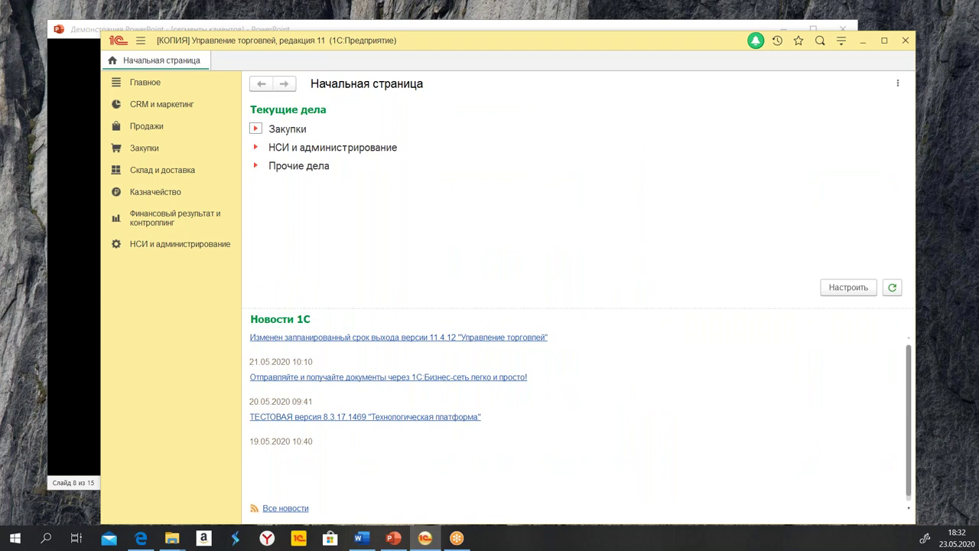
{"action": "left_click", "coordinate": [164, 111]}
{"action": "left_click", "coordinate": [294, 219]}
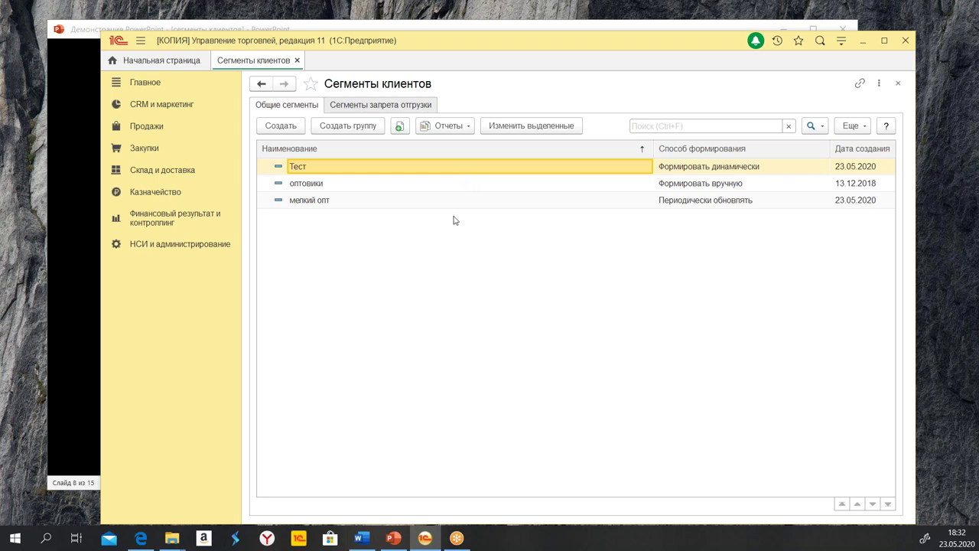
Alternate between the оптовики and мелкий опт rows to point them out
{"action": "left_click", "coordinate": [334, 188]}
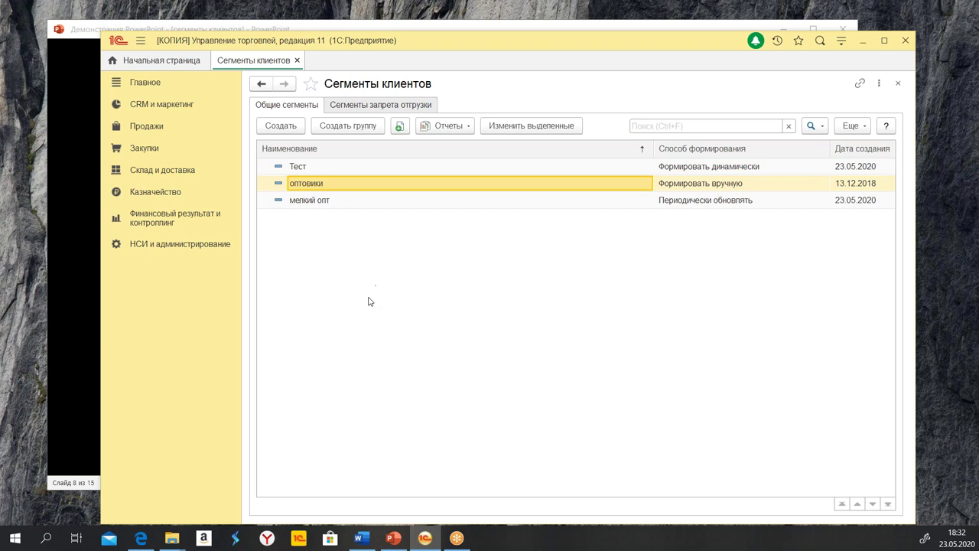
{"action": "left_click", "coordinate": [360, 205]}
{"action": "left_click", "coordinate": [315, 186]}
{"action": "left_click", "coordinate": [341, 203]}
{"action": "left_click", "coordinate": [357, 190]}
{"action": "left_click", "coordinate": [346, 202]}
{"action": "left_click", "coordinate": [334, 191]}
{"action": "left_click", "coordinate": [341, 204]}
{"action": "left_click", "coordinate": [338, 189]}
{"action": "left_click", "coordinate": [336, 203]}
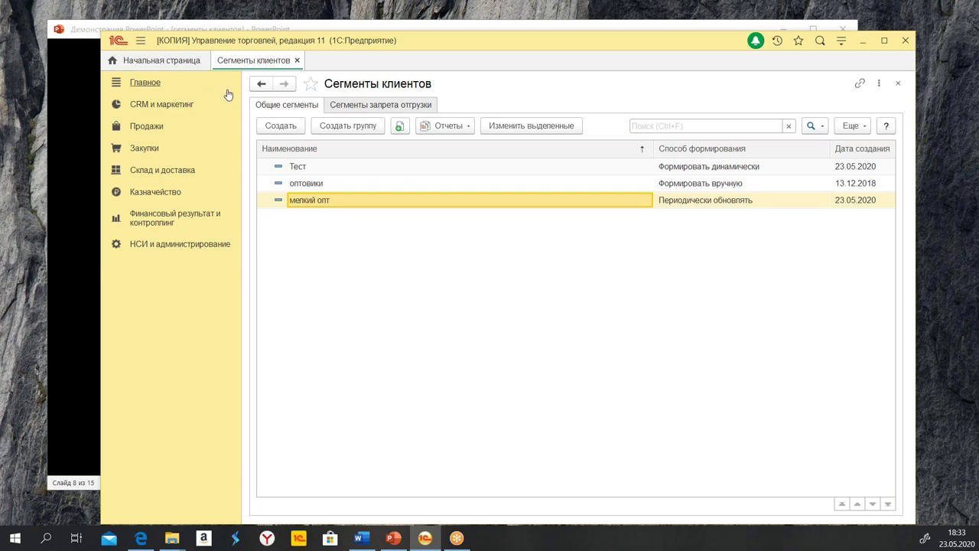
Open the Мелкооптовая цена typical agreement and set its customer segment to мелкий опт
{"action": "left_click", "coordinate": [153, 107]}
{"action": "left_click", "coordinate": [350, 200]}
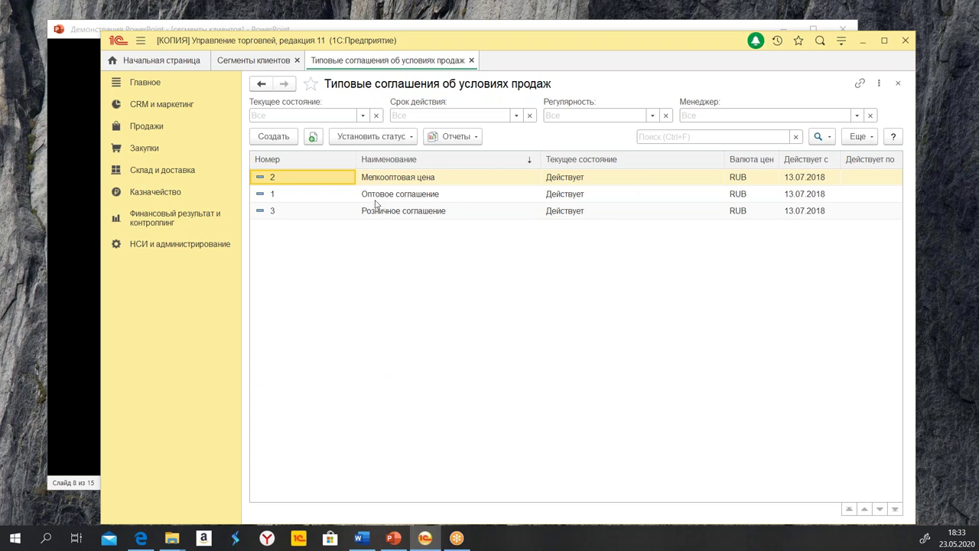
{"action": "double_click", "coordinate": [410, 179]}
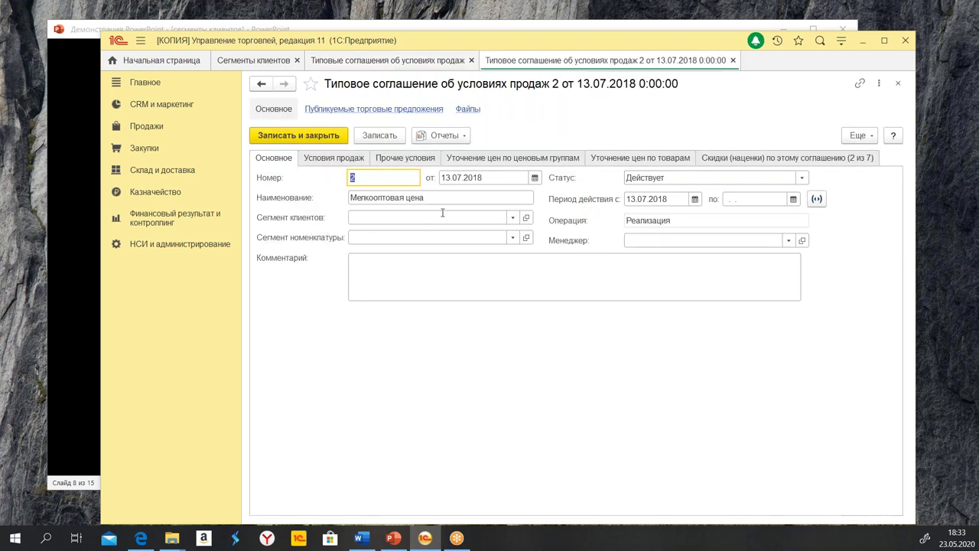
{"action": "left_click", "coordinate": [363, 216]}
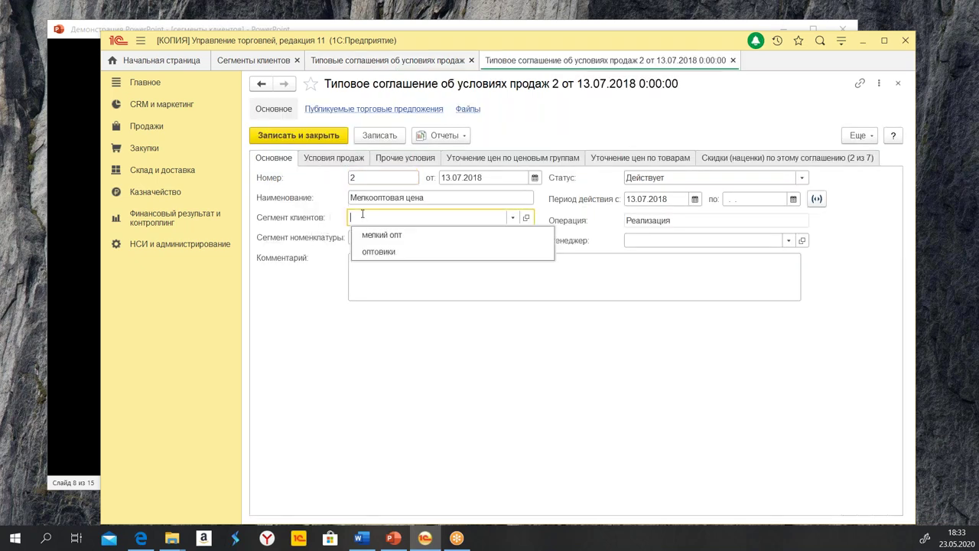
{"action": "left_click", "coordinate": [443, 235]}
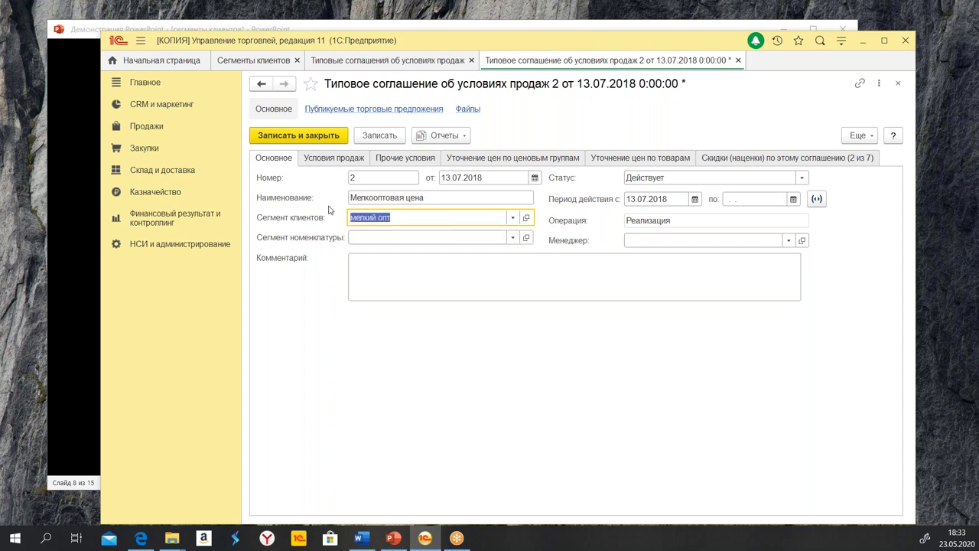
Review the agreement's terms, conditions, price refinements and discounts, then save and close it
{"action": "left_click", "coordinate": [334, 158]}
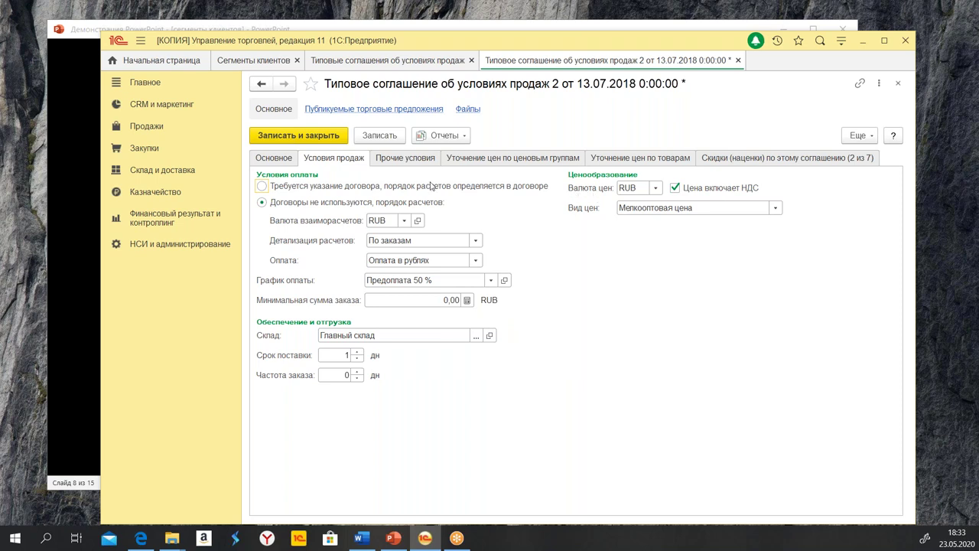
{"action": "left_click", "coordinate": [413, 159]}
{"action": "left_click", "coordinate": [494, 159]}
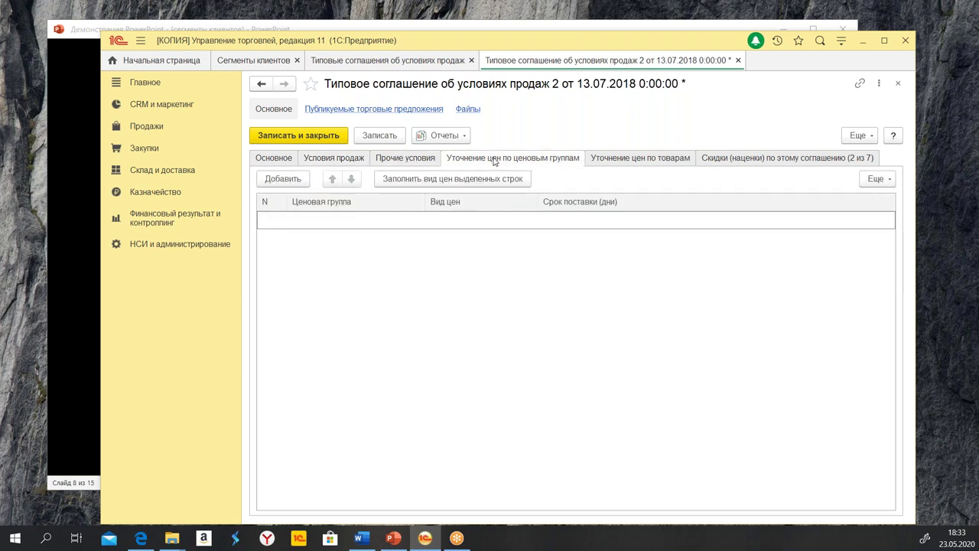
{"action": "left_click", "coordinate": [645, 159]}
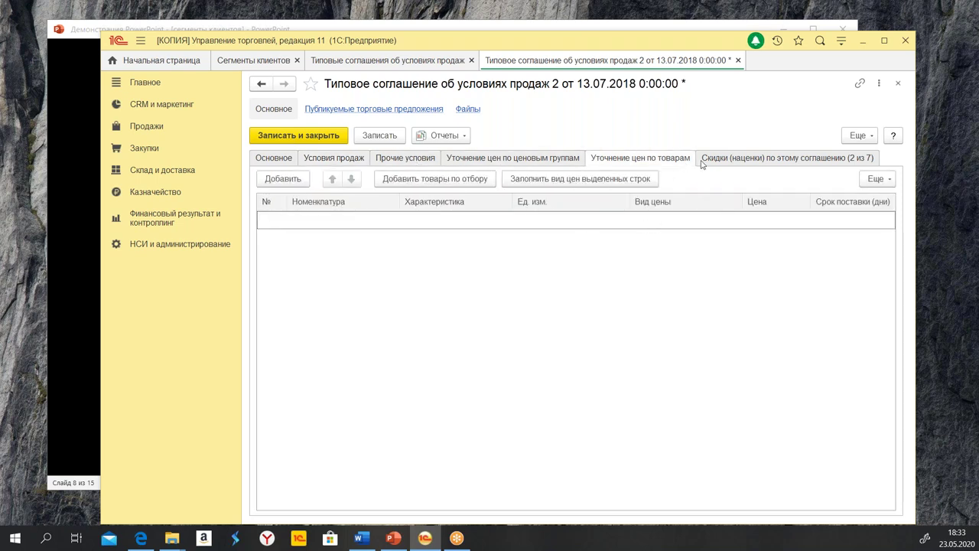
{"action": "left_click", "coordinate": [731, 159]}
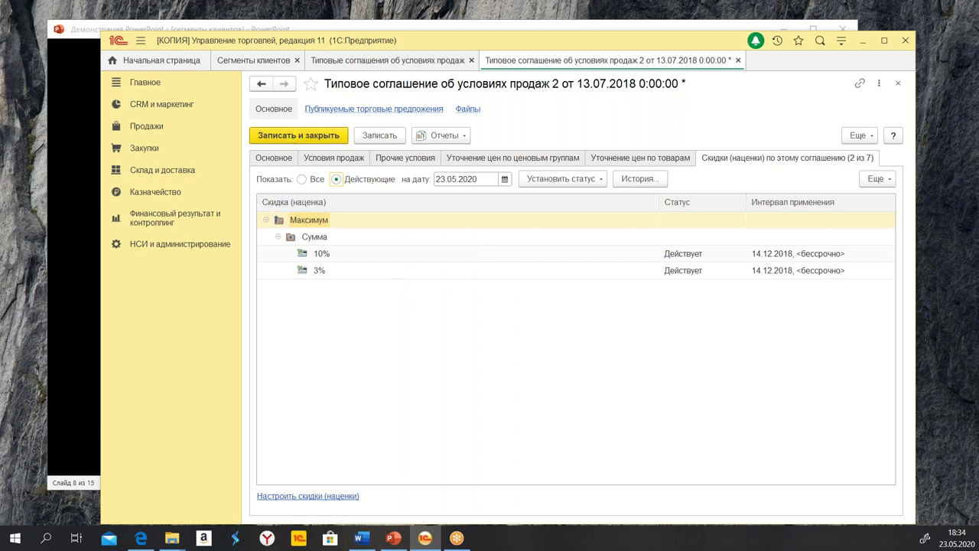
{"action": "left_click", "coordinate": [291, 136]}
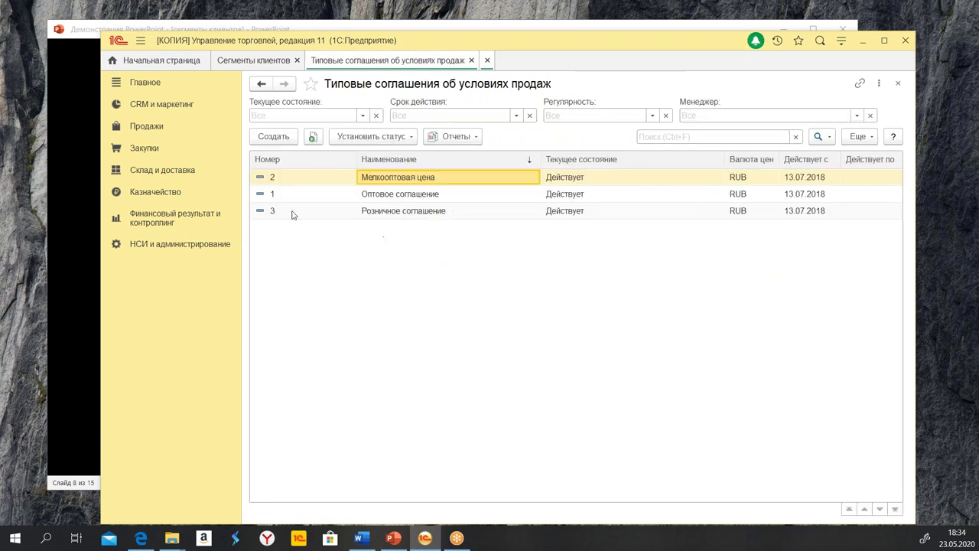
{"action": "left_click", "coordinate": [438, 197]}
{"action": "double_click", "coordinate": [438, 198]}
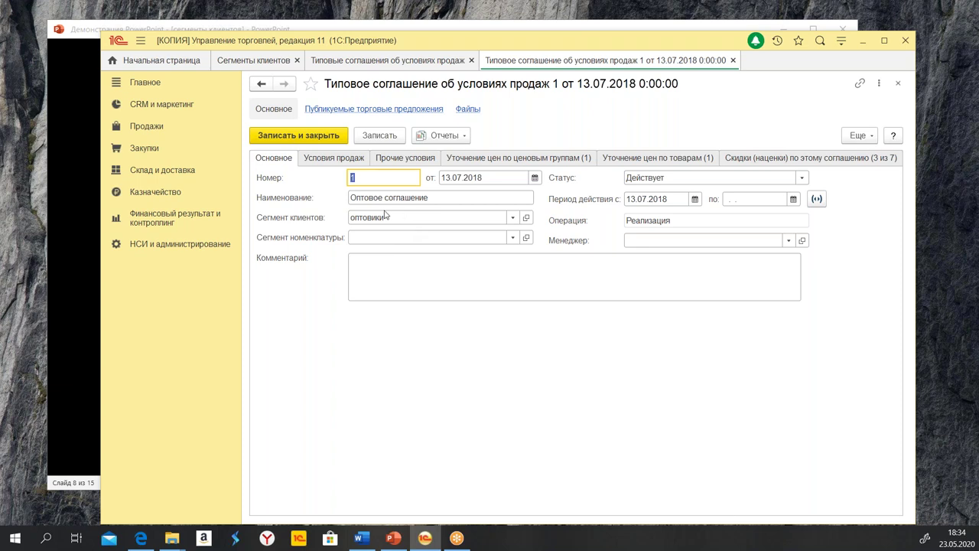
{"action": "left_click", "coordinate": [319, 158]}
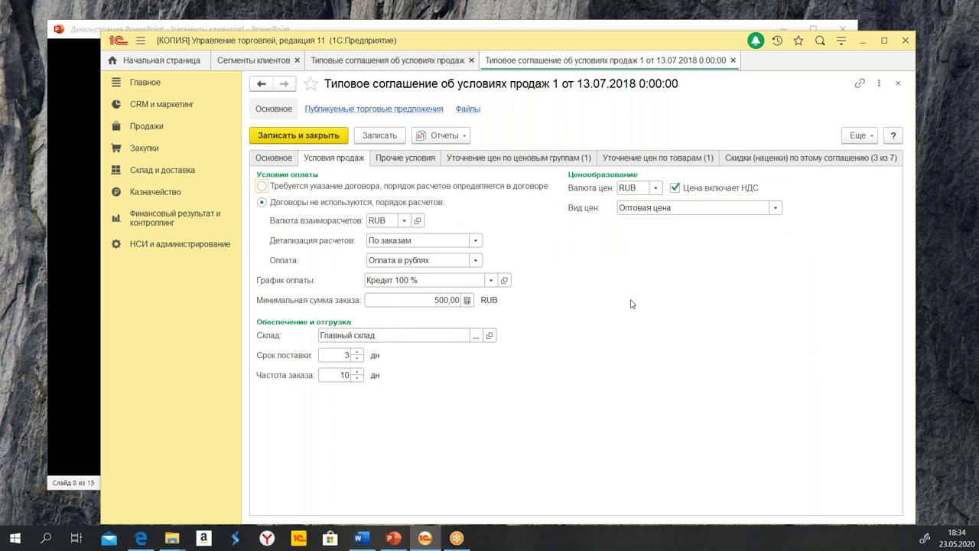
{"action": "left_click", "coordinate": [483, 161]}
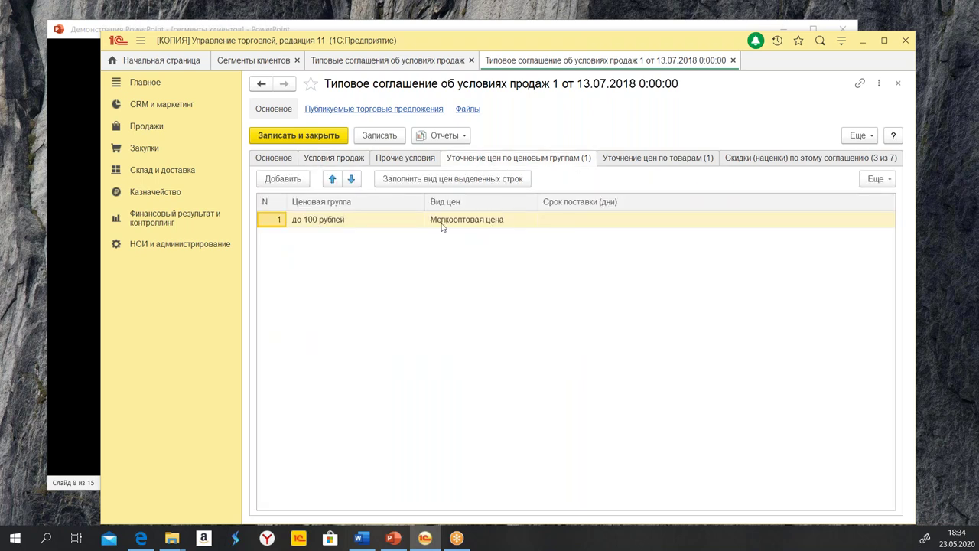
{"action": "left_click", "coordinate": [338, 229]}
{"action": "left_click", "coordinate": [506, 224]}
{"action": "left_click", "coordinate": [654, 163]}
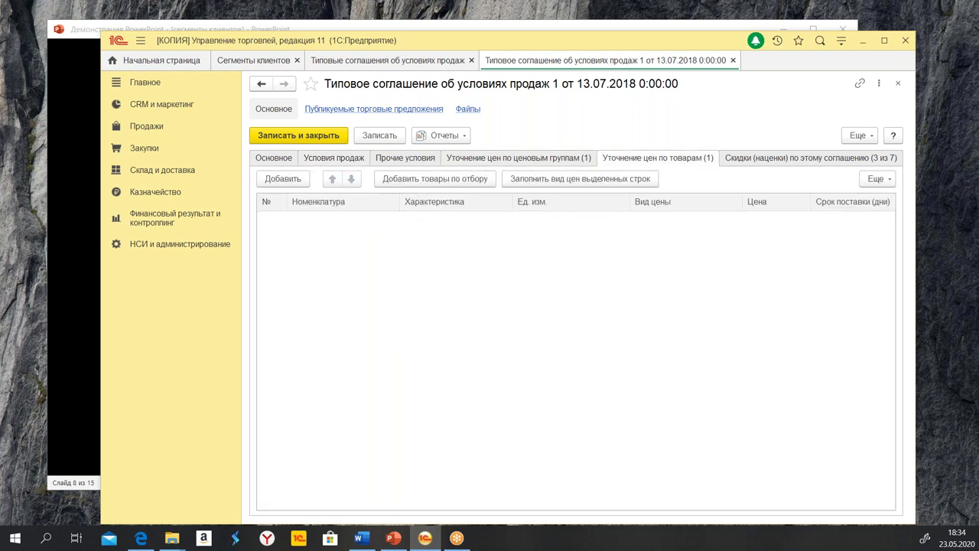
{"action": "left_click", "coordinate": [795, 158]}
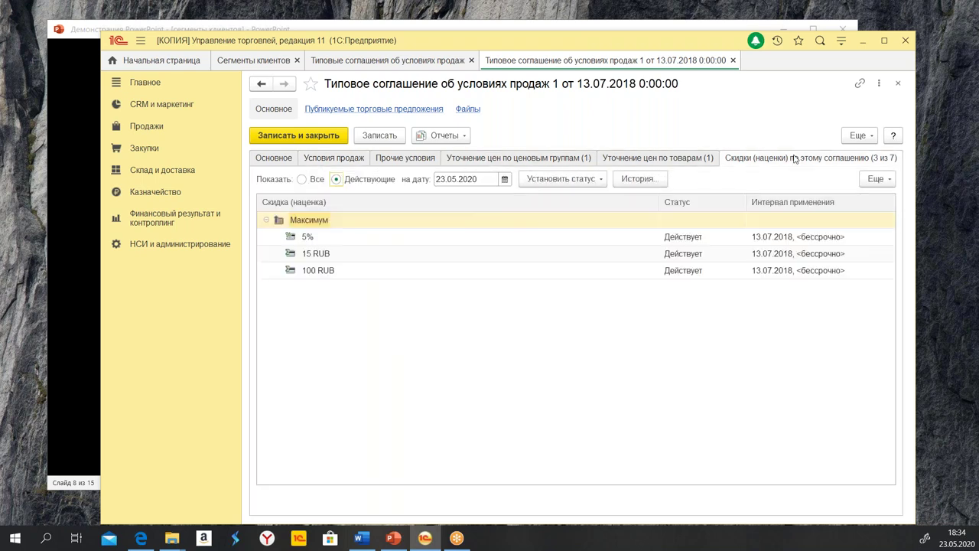
{"action": "left_click", "coordinate": [294, 140]}
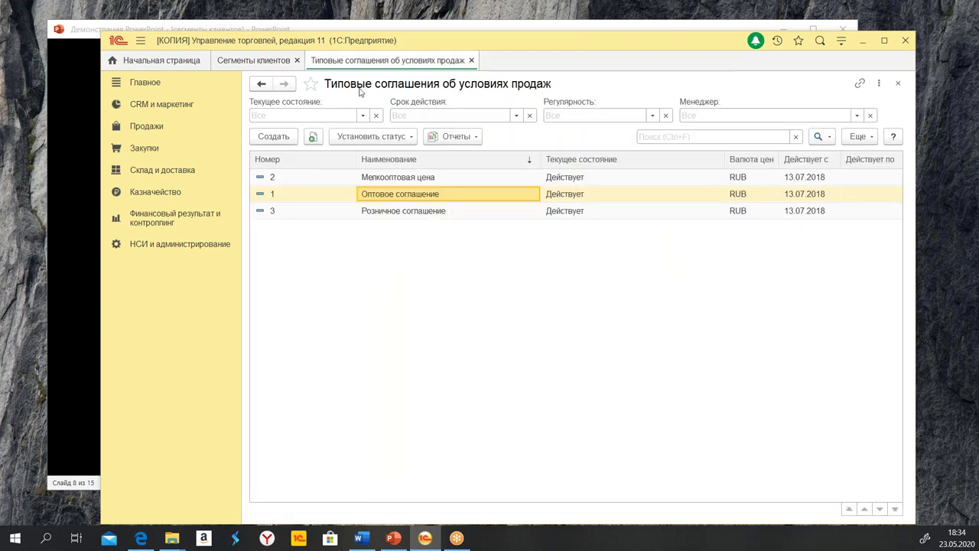
Close the agreements list and create a new Заказ клиента from Продажи > Заказы клиентов
{"action": "left_click", "coordinate": [472, 60]}
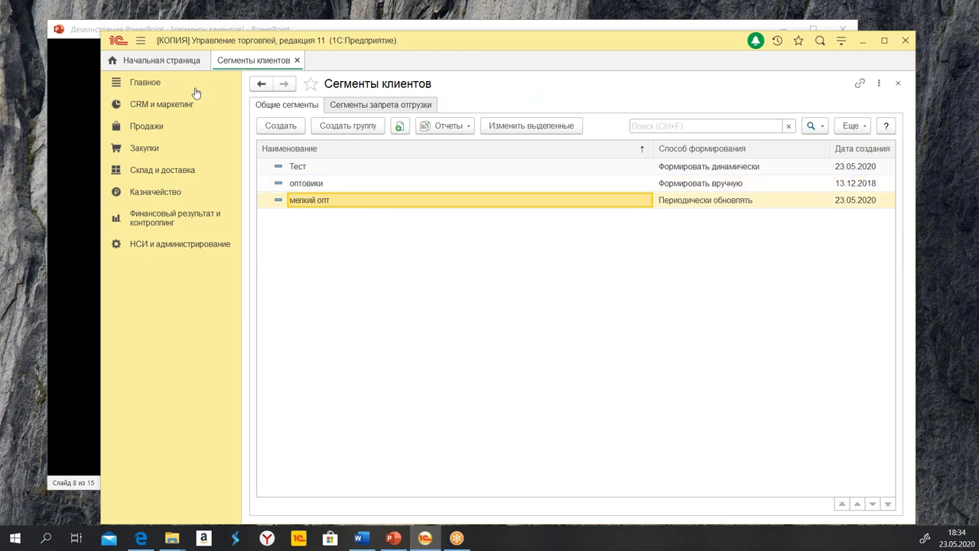
{"action": "left_click", "coordinate": [153, 128]}
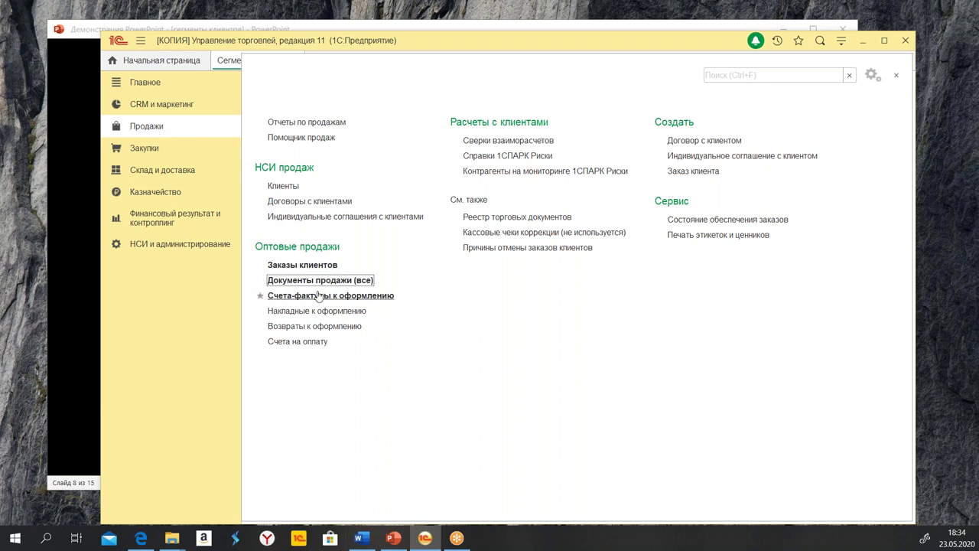
{"action": "left_click", "coordinate": [310, 265]}
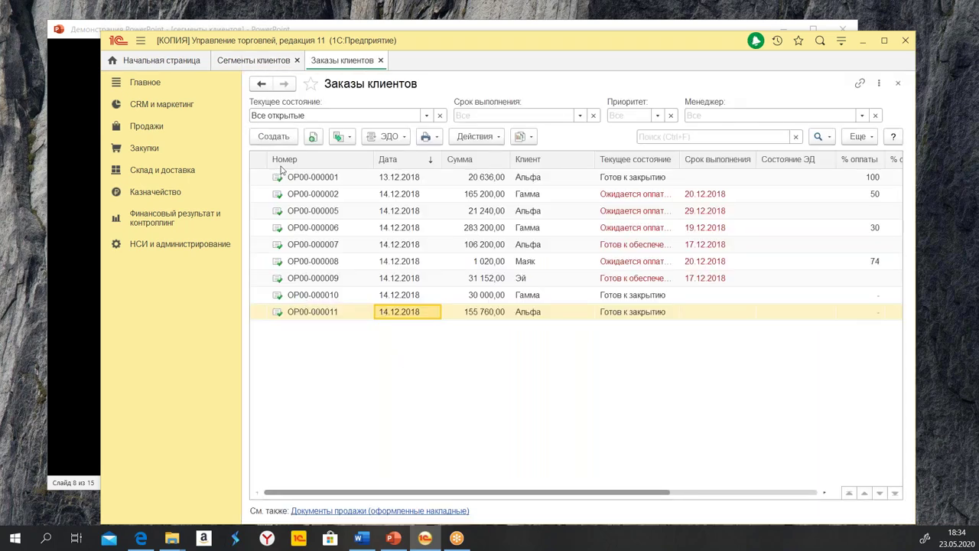
{"action": "left_click", "coordinate": [271, 137]}
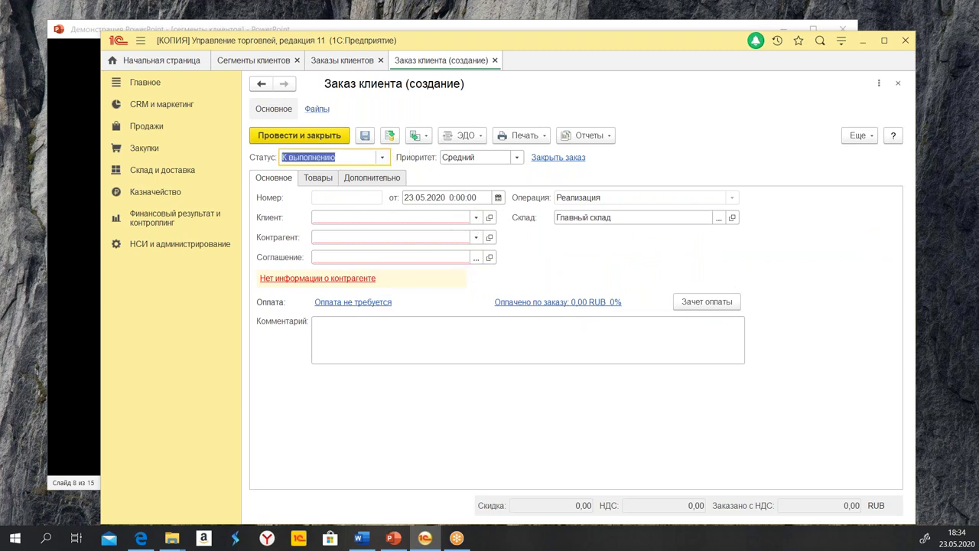
Pick Альфа as the client and browse its three offered agreements without choosing one
{"action": "left_click", "coordinate": [476, 260]}
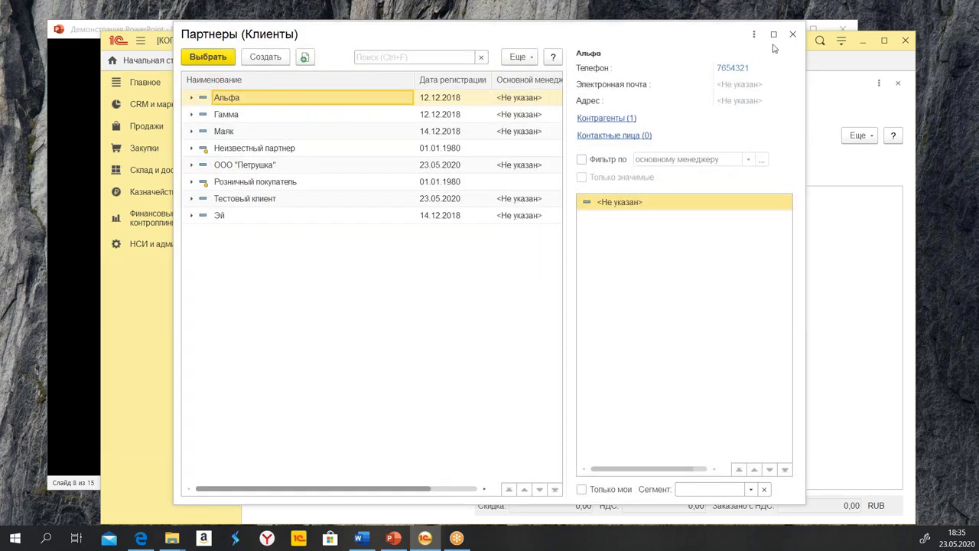
{"action": "left_click", "coordinate": [794, 35]}
{"action": "left_click", "coordinate": [353, 217]}
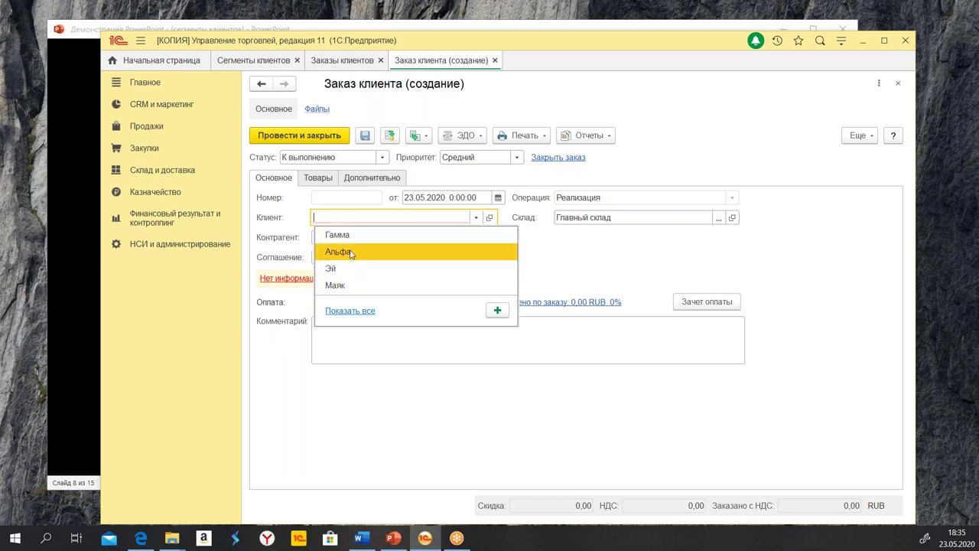
{"action": "left_click", "coordinate": [414, 250]}
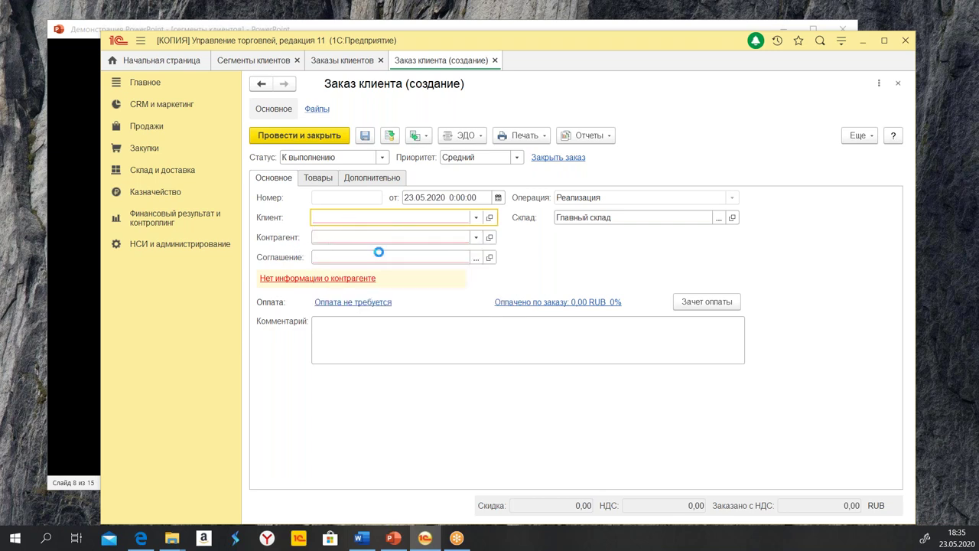
{"action": "left_click", "coordinate": [471, 258]}
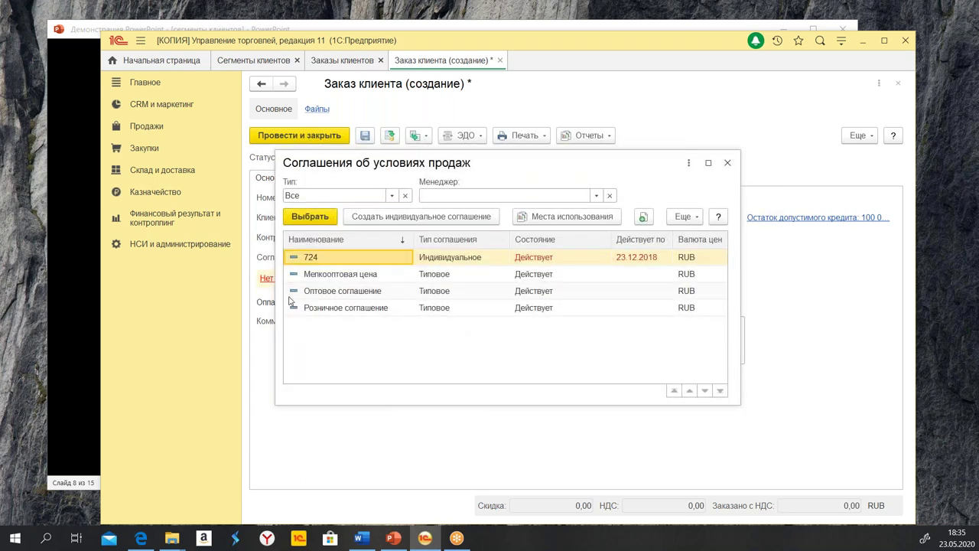
{"action": "left_click", "coordinate": [364, 309]}
{"action": "left_click", "coordinate": [359, 292]}
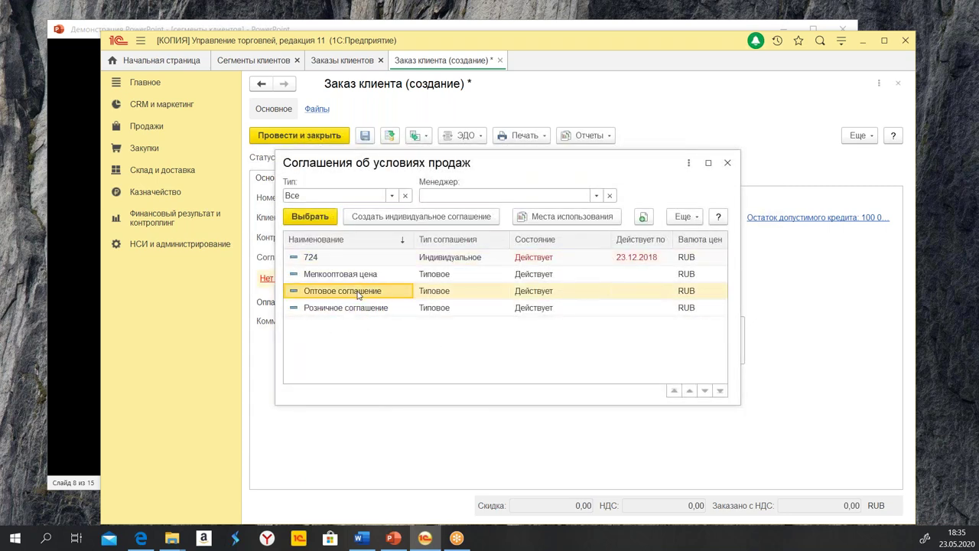
{"action": "left_click", "coordinate": [370, 274]}
{"action": "left_click", "coordinate": [371, 292]}
{"action": "left_click", "coordinate": [371, 309]}
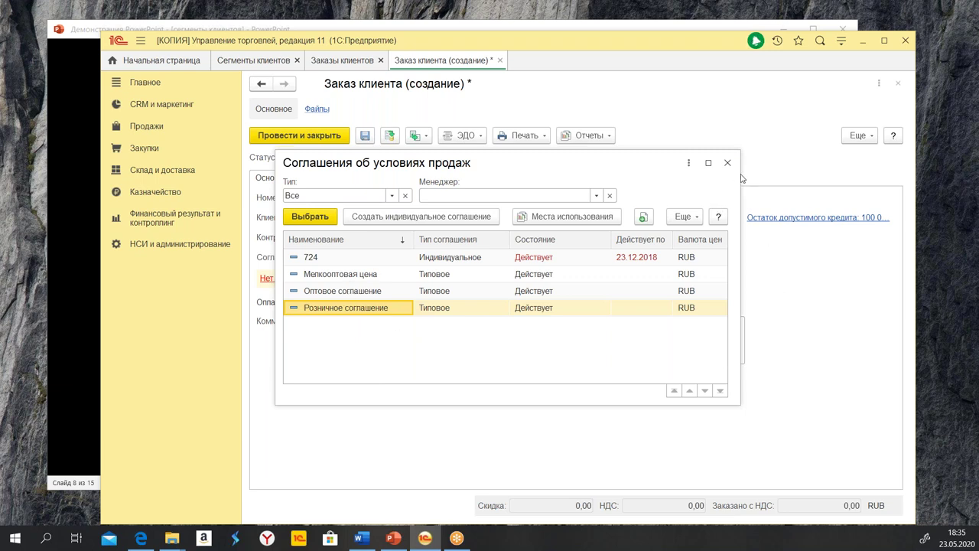
{"action": "key", "text": "Escape"}
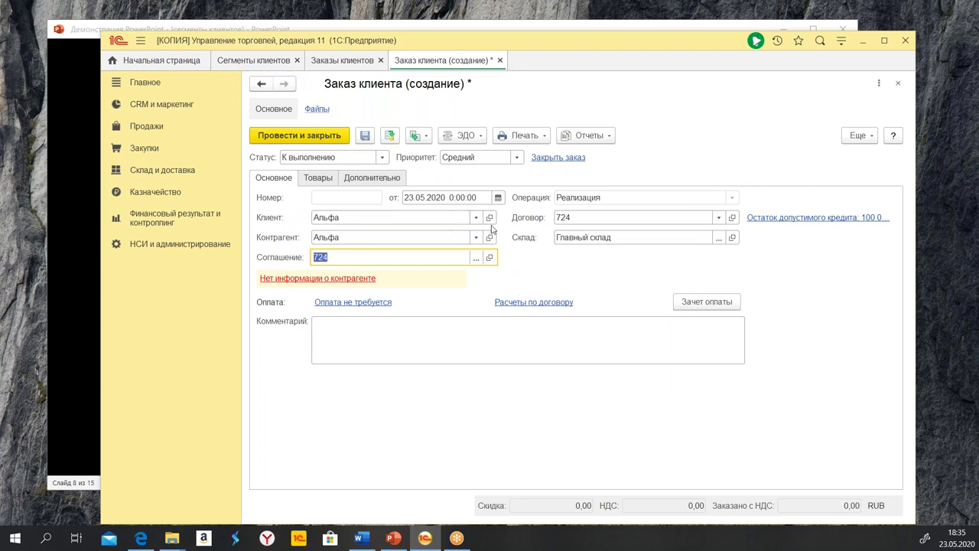
Set the client to ООО "Петрушка" from the full client list and choose Оптовое соглашение
{"action": "left_click", "coordinate": [365, 220]}
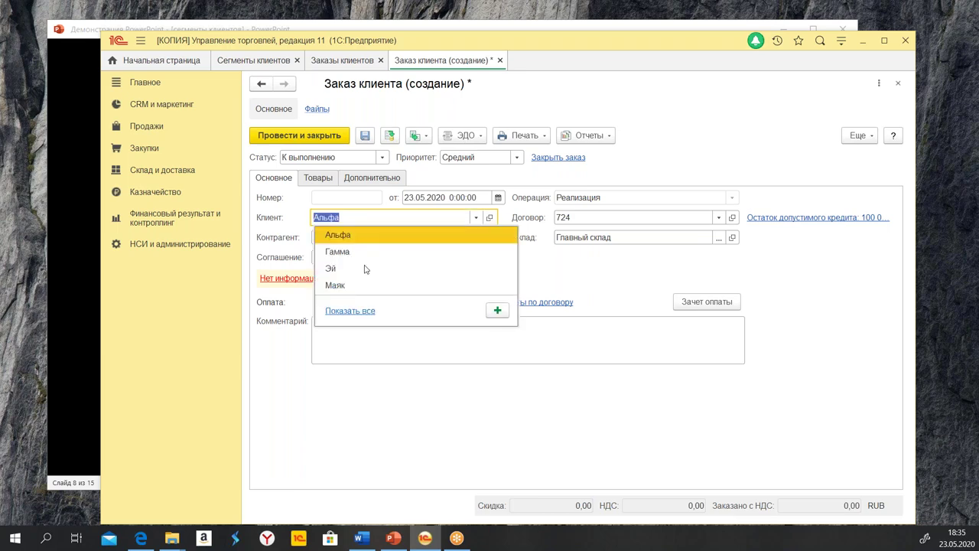
{"action": "left_click", "coordinate": [348, 312]}
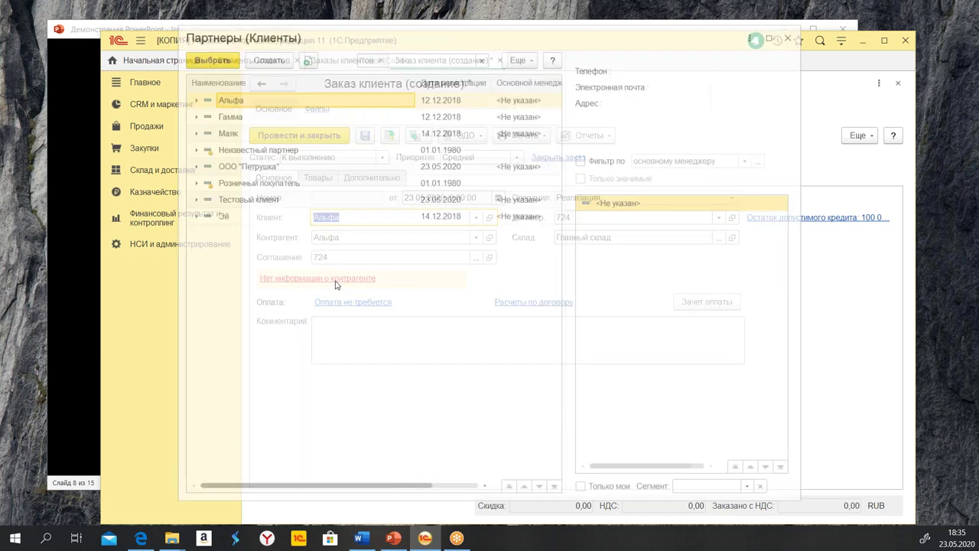
{"action": "double_click", "coordinate": [248, 166]}
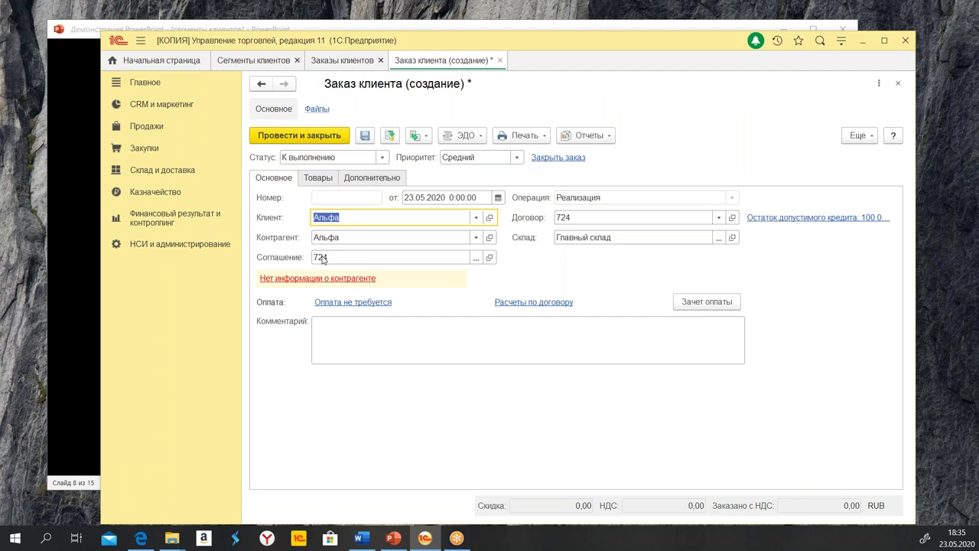
{"action": "left_click", "coordinate": [475, 258]}
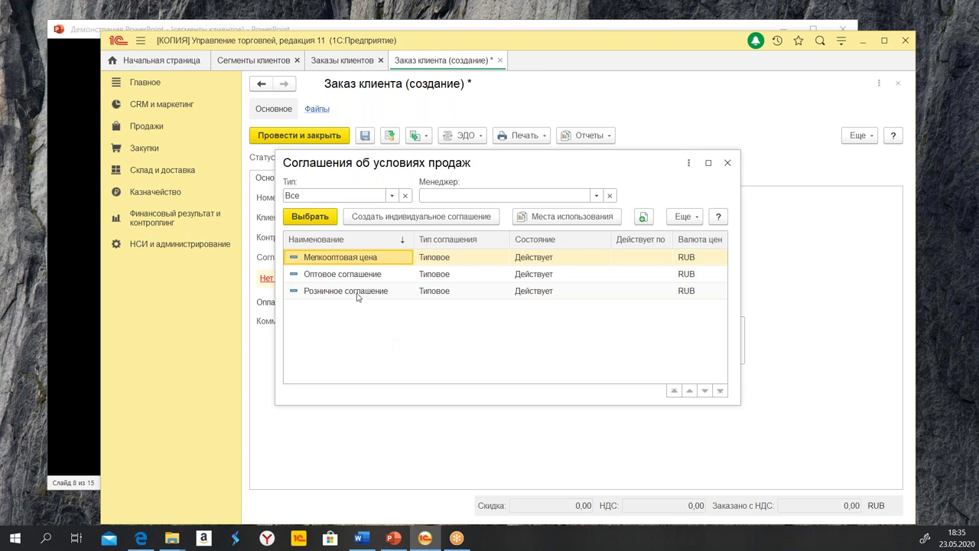
{"action": "left_click", "coordinate": [378, 275]}
{"action": "left_click", "coordinate": [345, 260]}
{"action": "left_click", "coordinate": [367, 278]}
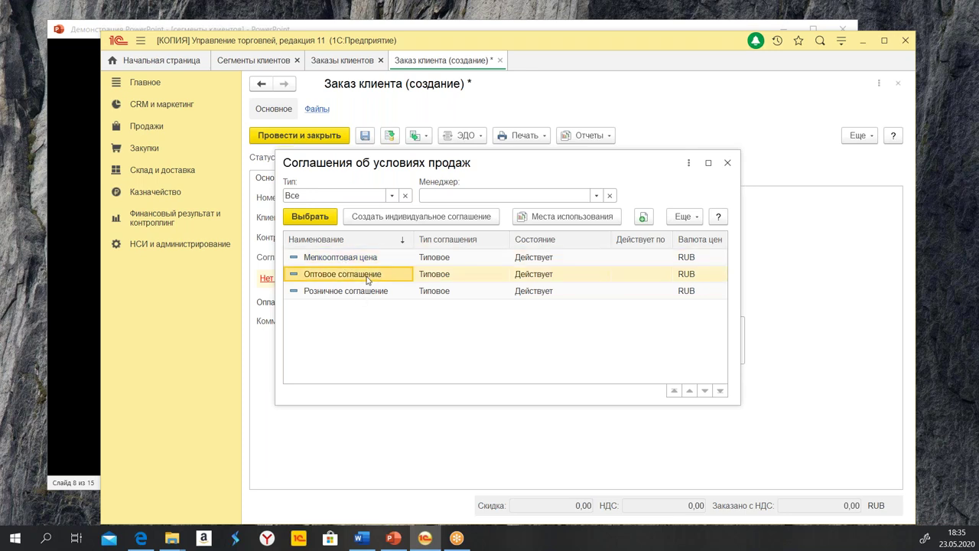
{"action": "double_click", "coordinate": [367, 277]}
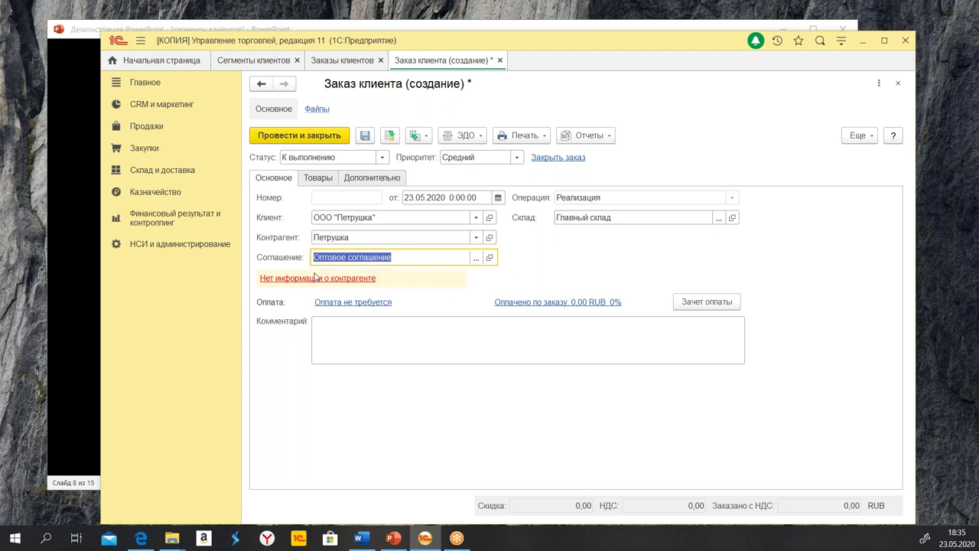
{"action": "left_click", "coordinate": [442, 259]}
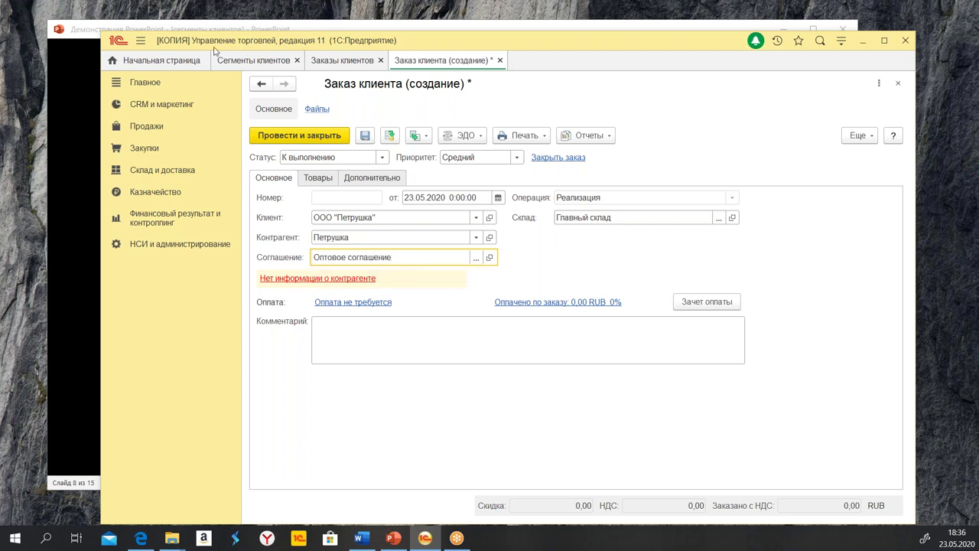
Remove all four clients from the оптовики segment via Состав сегмента and save the segment
{"action": "left_click", "coordinate": [157, 104]}
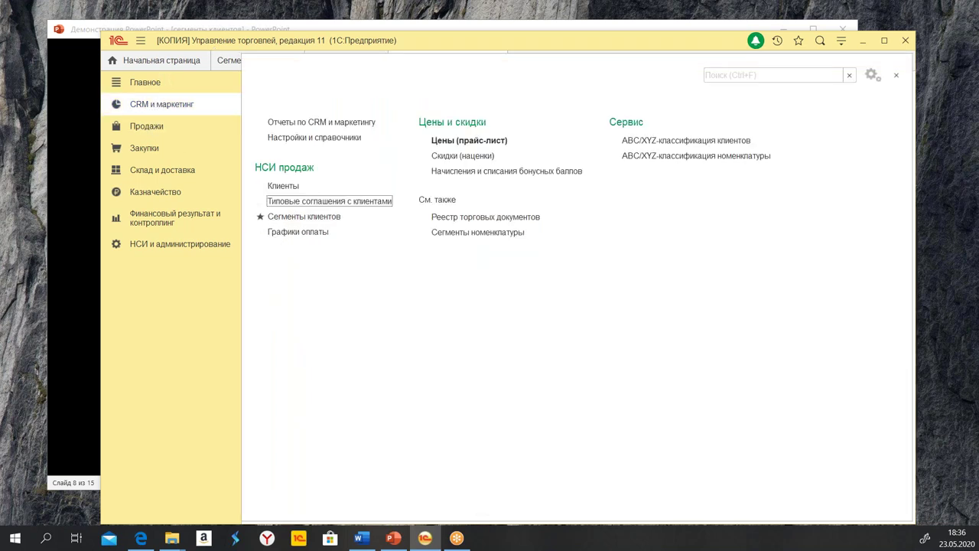
{"action": "left_click", "coordinate": [325, 218]}
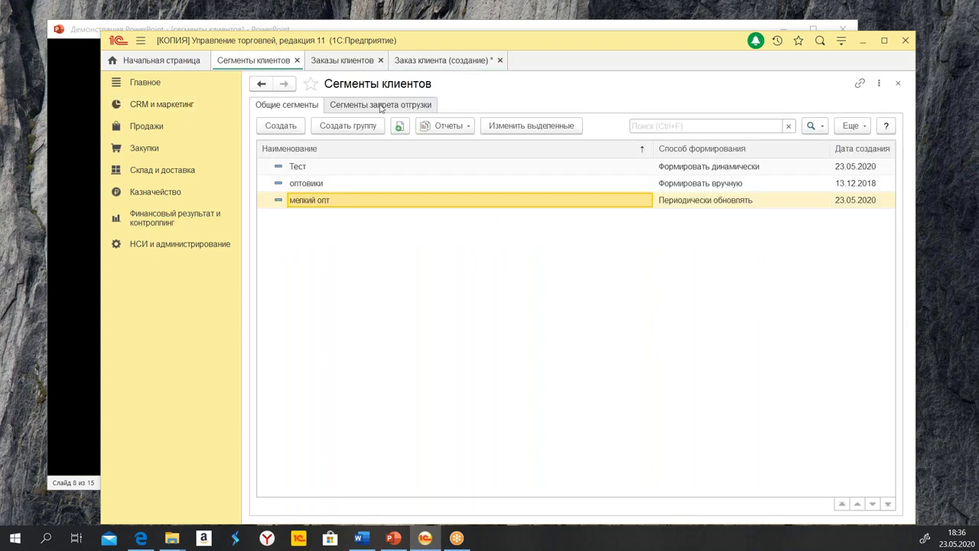
{"action": "double_click", "coordinate": [335, 185]}
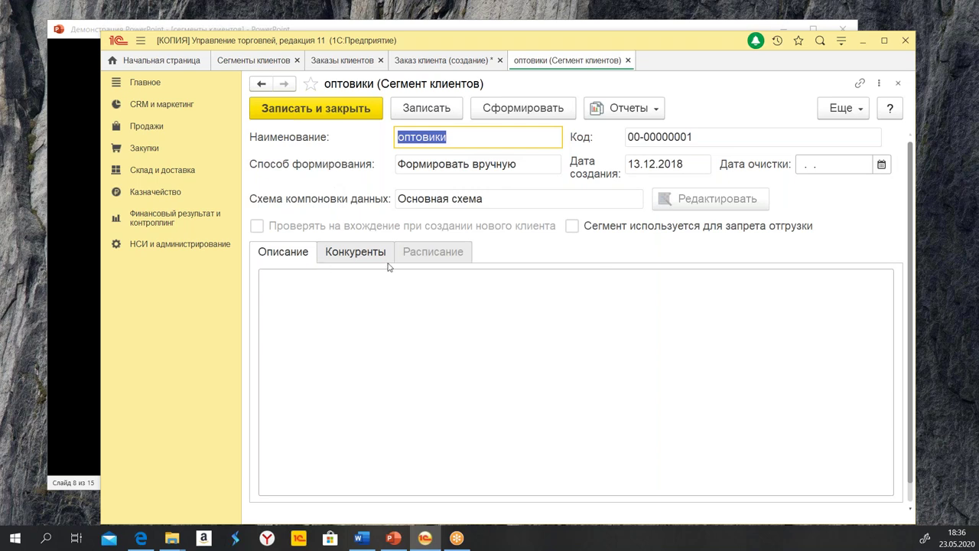
{"action": "left_click", "coordinate": [621, 110]}
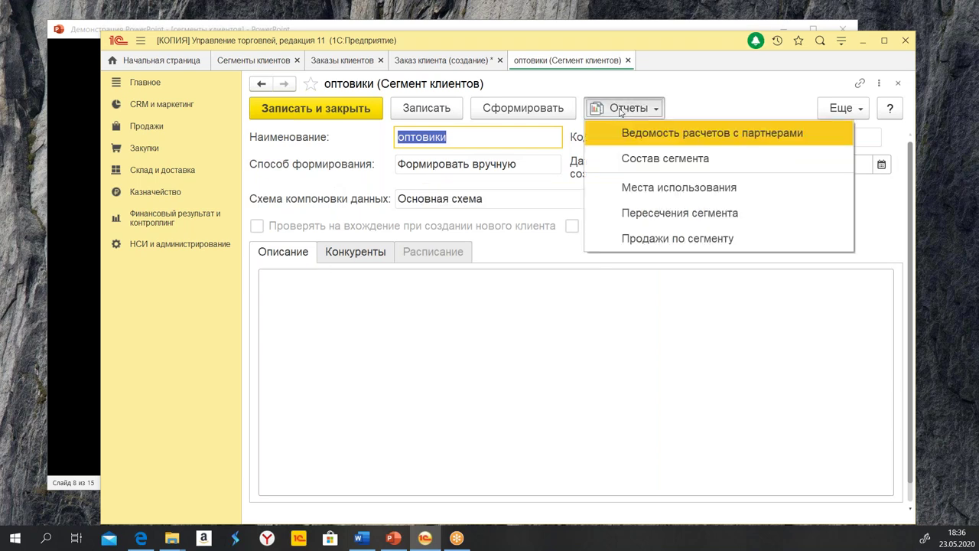
{"action": "left_click", "coordinate": [640, 159]}
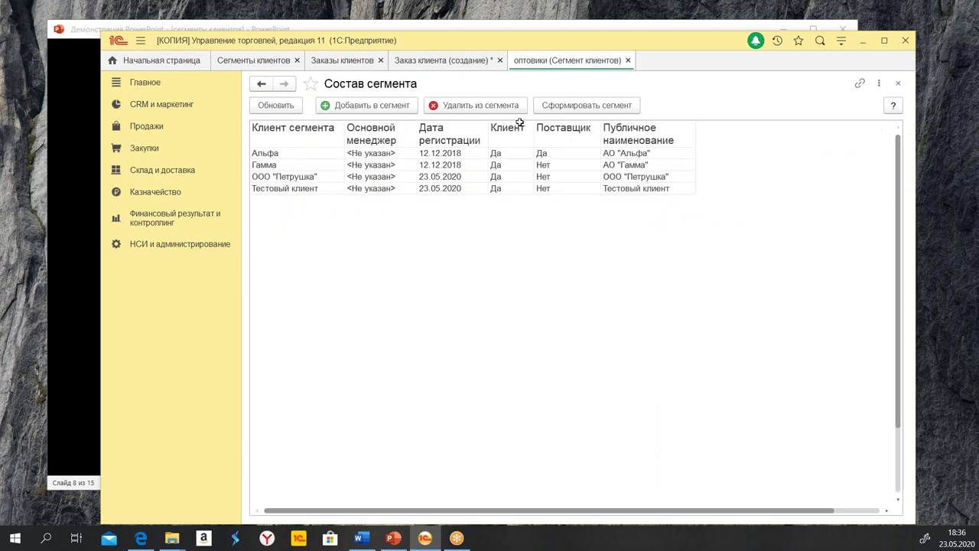
{"action": "left_click_drag", "start_coordinate": [273, 154], "coordinate": [672, 191]}
{"action": "left_click", "coordinate": [463, 107]}
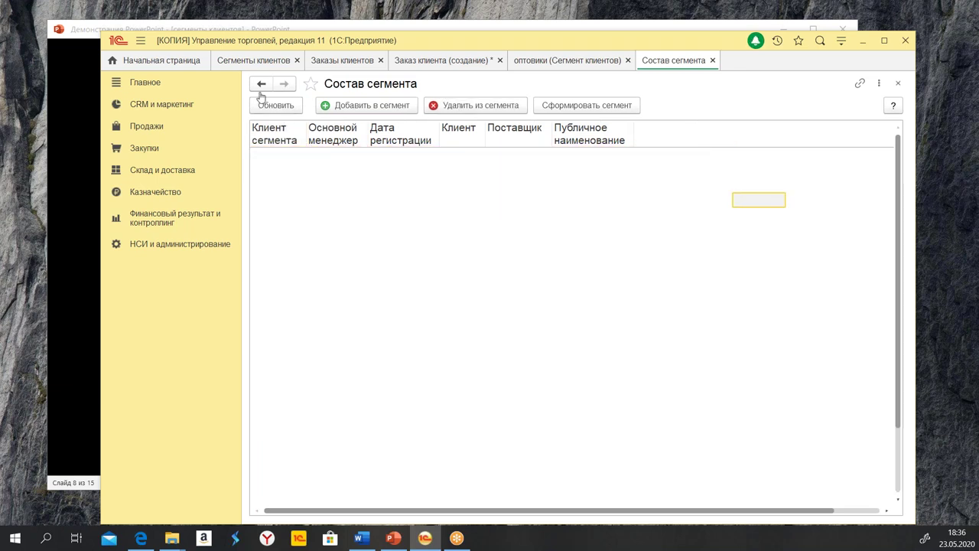
{"action": "left_click", "coordinate": [712, 60]}
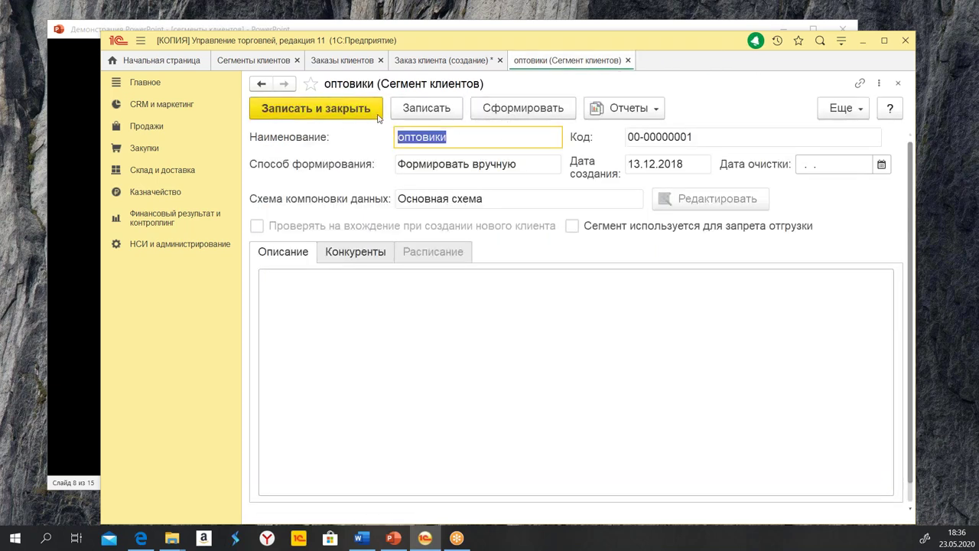
{"action": "left_click", "coordinate": [352, 112]}
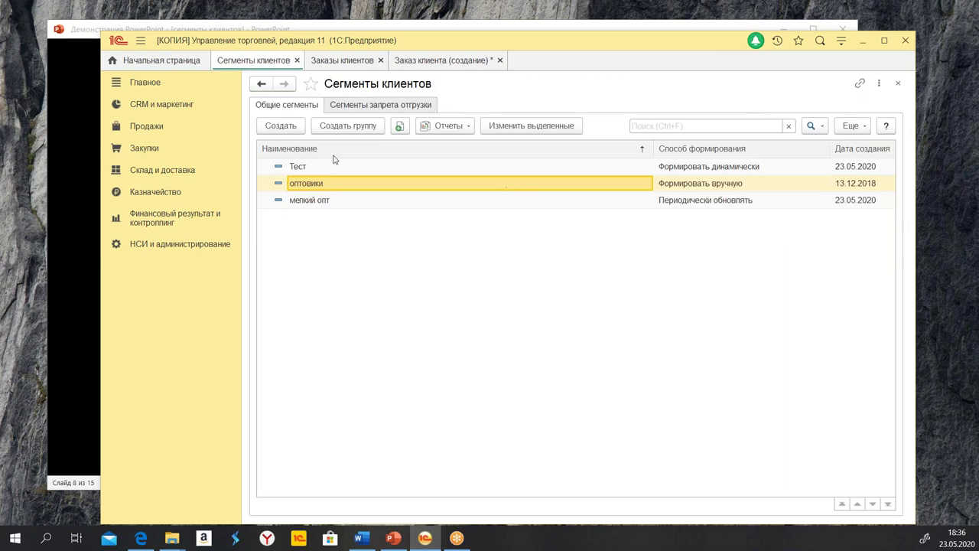
Confirm the оптовики segment now has no clients and return to the unfinished order
{"action": "left_click", "coordinate": [440, 128]}
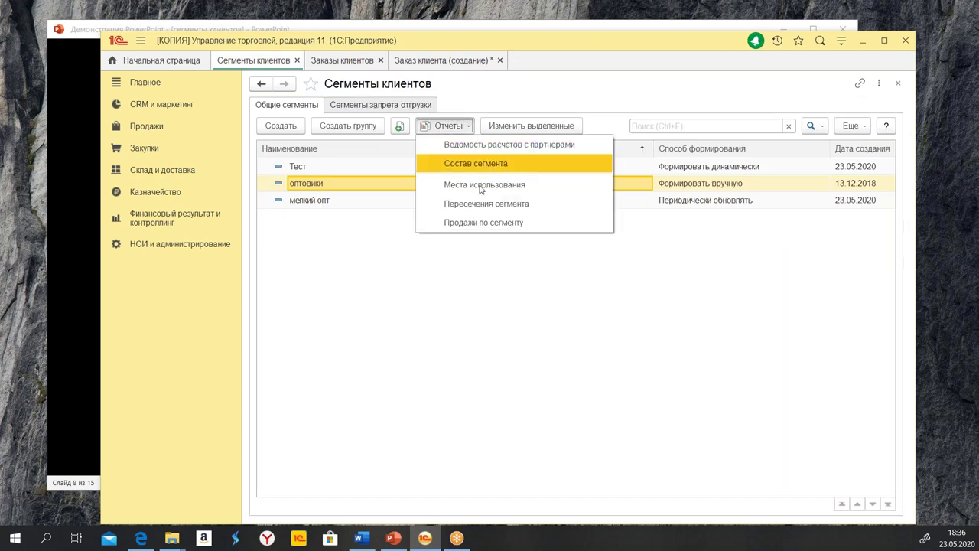
{"action": "left_click", "coordinate": [495, 165]}
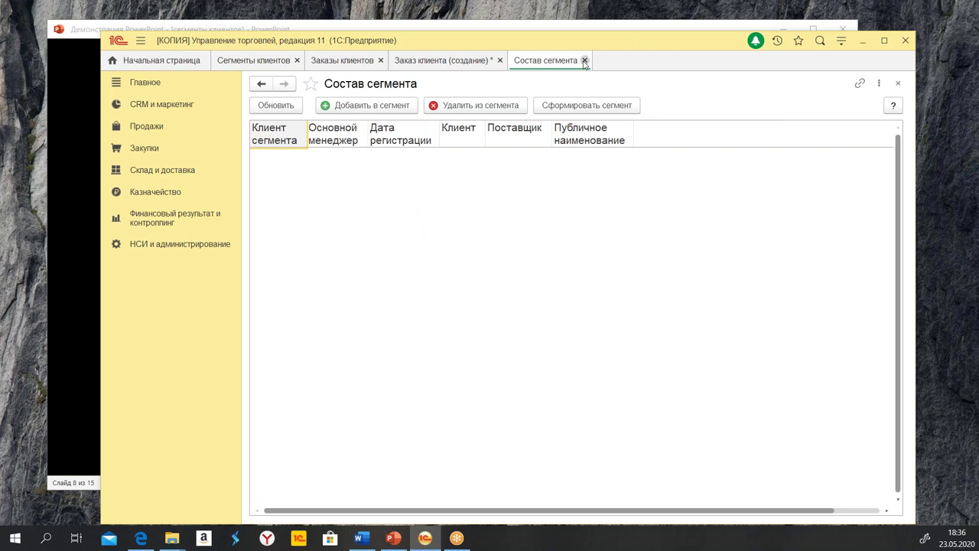
{"action": "left_click", "coordinate": [584, 60]}
{"action": "left_click", "coordinate": [426, 65]}
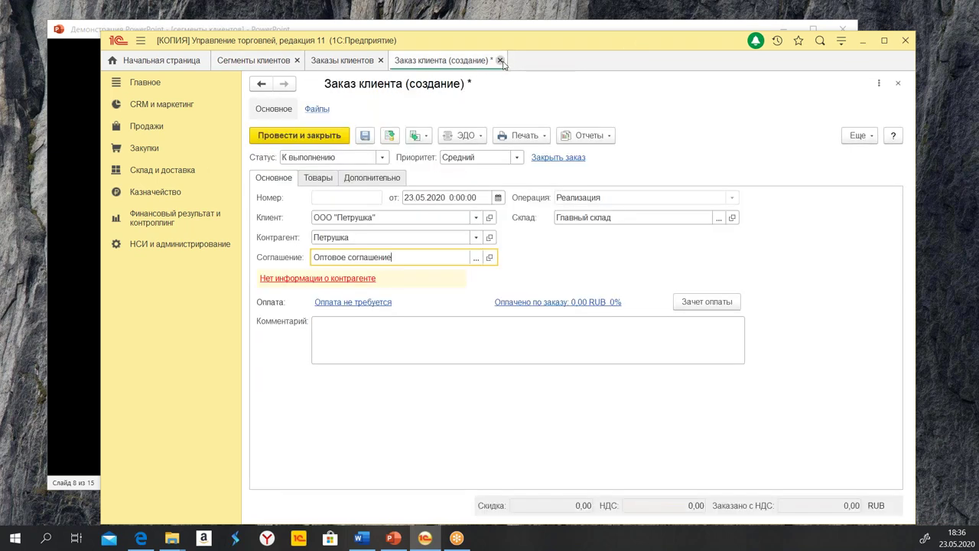
Keep the order open and confirm Петрушка as the counterparty
{"action": "left_click", "coordinate": [500, 61]}
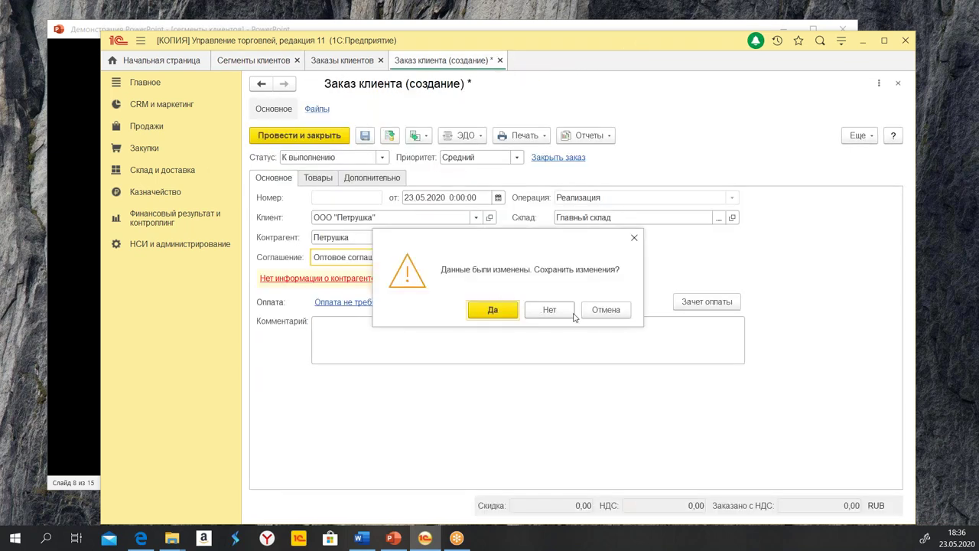
{"action": "left_click", "coordinate": [618, 313]}
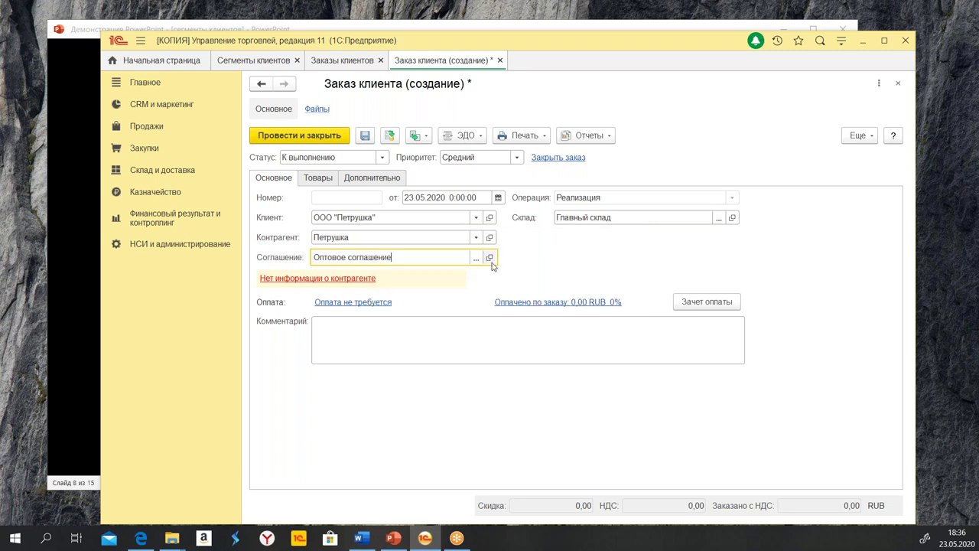
{"action": "key", "text": "shift+Tab"}
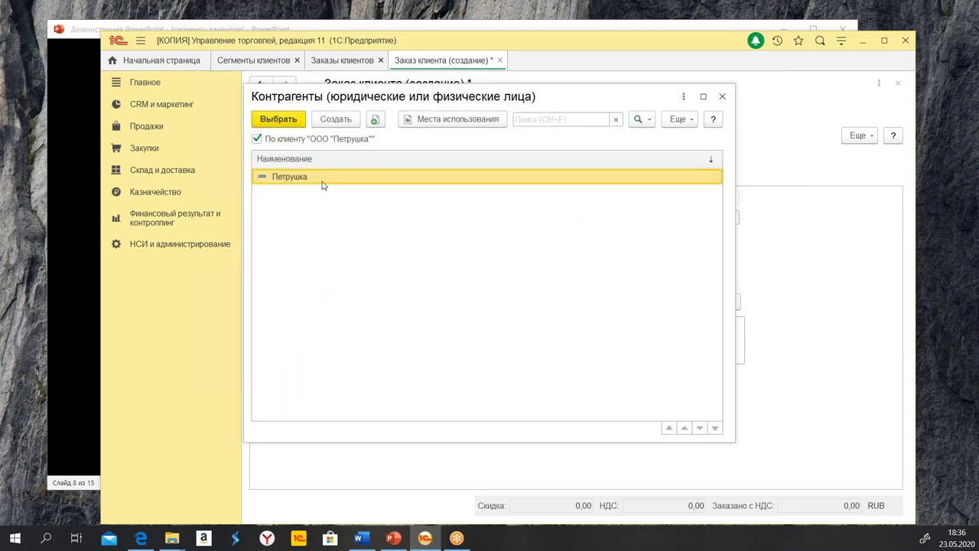
{"action": "double_click", "coordinate": [322, 180]}
{"action": "key", "text": "Tab"}
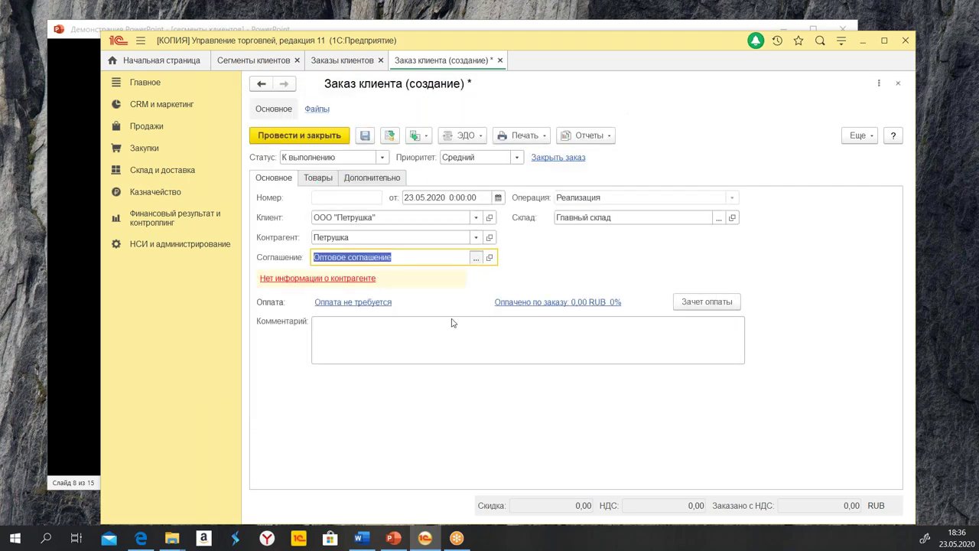
Look through the agreement list without choosing, then close the order discarding changes
{"action": "key", "text": "F4"}
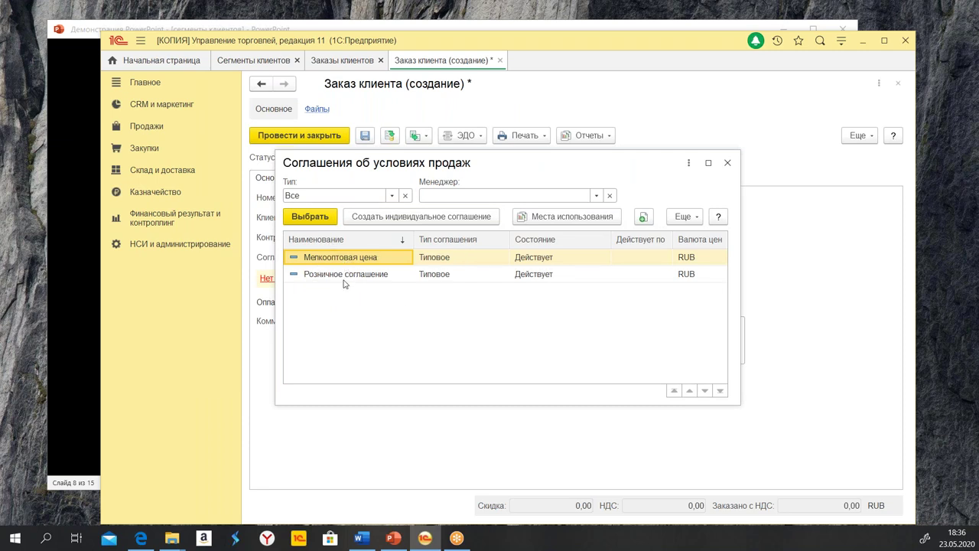
{"action": "left_click", "coordinate": [344, 275]}
{"action": "left_click", "coordinate": [728, 163]}
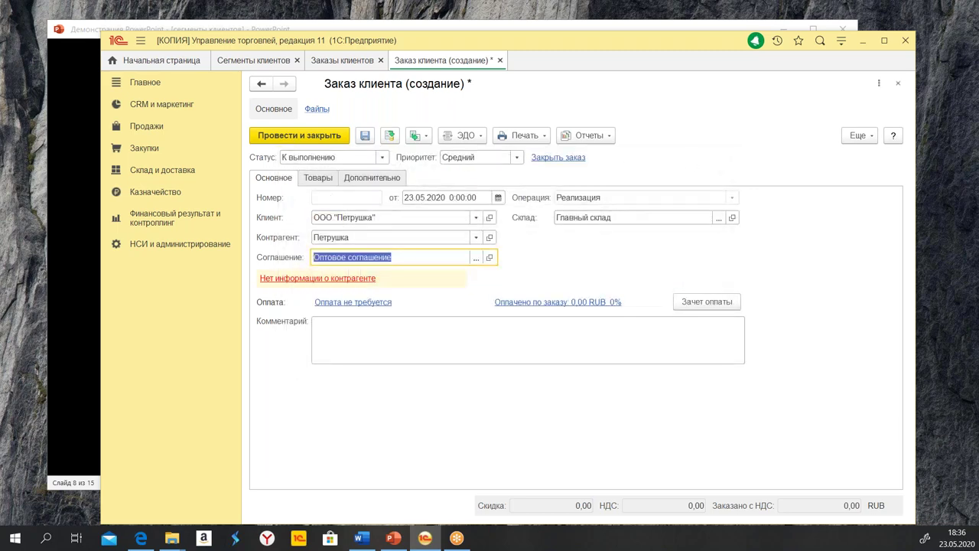
{"action": "left_click", "coordinate": [501, 60]}
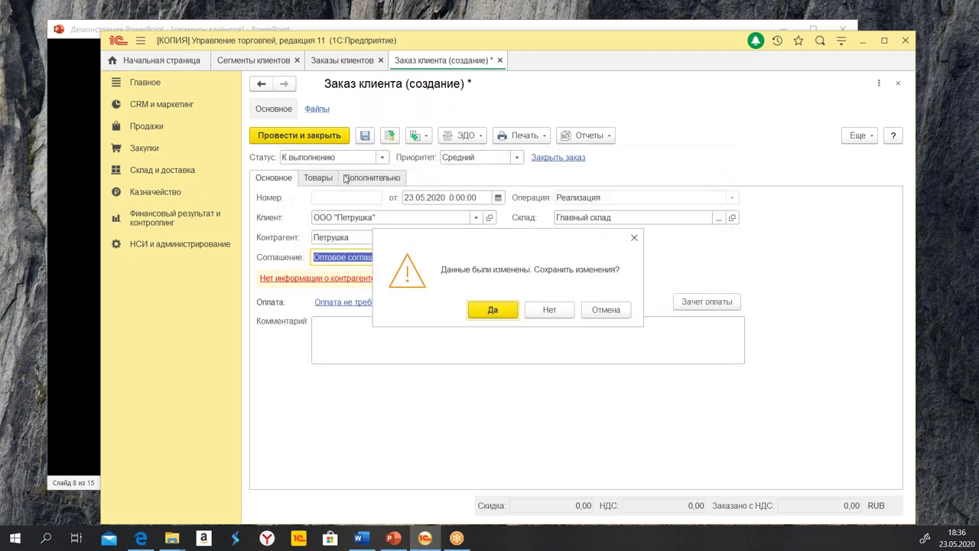
{"action": "left_click", "coordinate": [567, 310]}
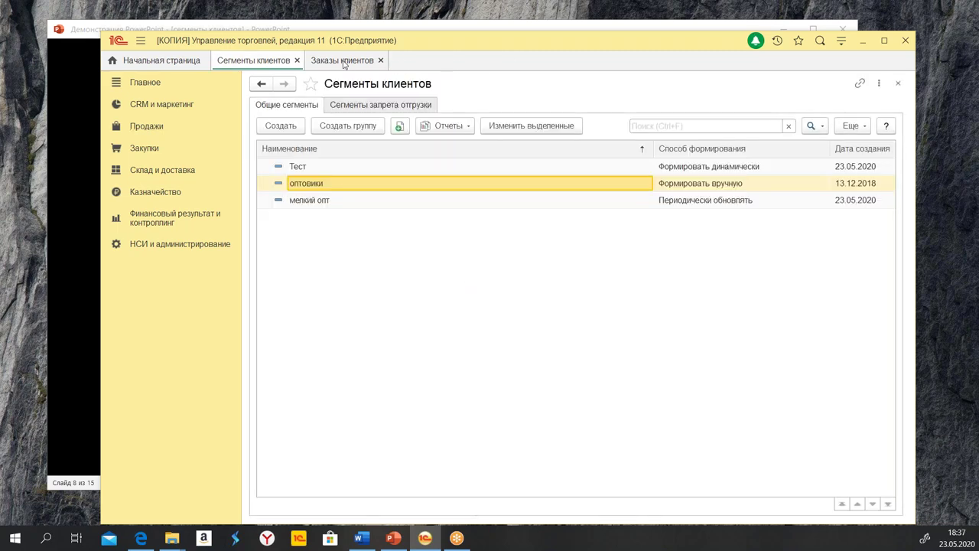
Create a new customer order for ООО "Петрушка" and list the agreements available to it
{"action": "left_click", "coordinate": [343, 61]}
{"action": "left_click", "coordinate": [274, 135]}
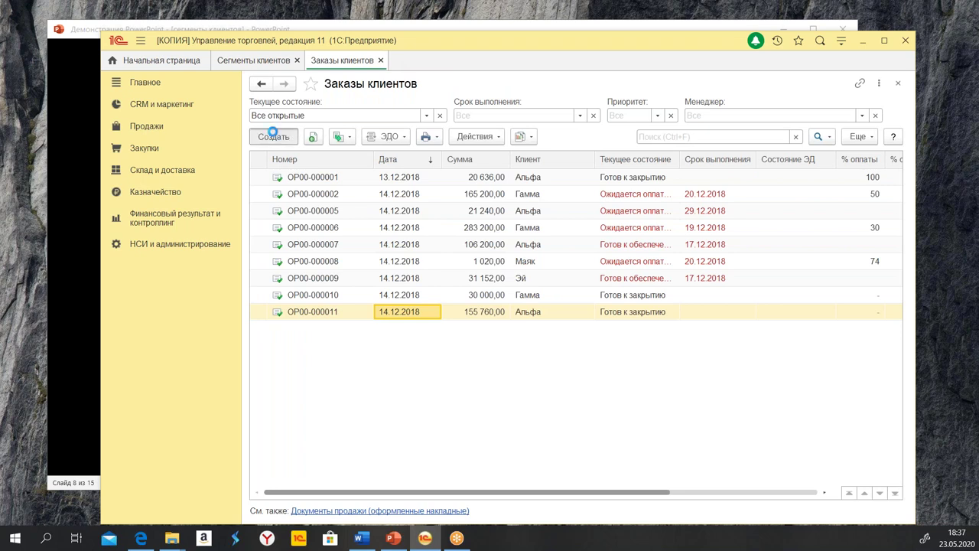
{"action": "left_click", "coordinate": [429, 217]}
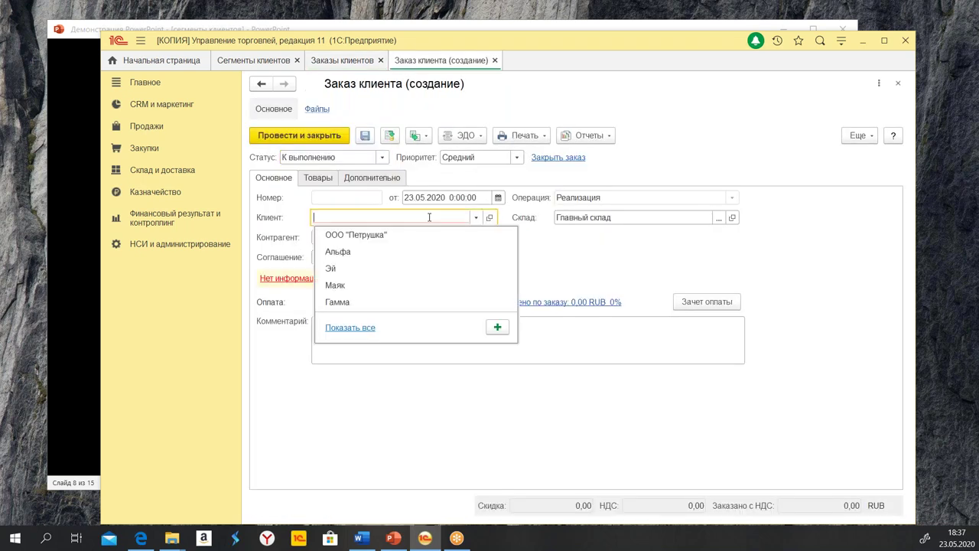
{"action": "left_click", "coordinate": [386, 238]}
{"action": "left_click", "coordinate": [479, 258]}
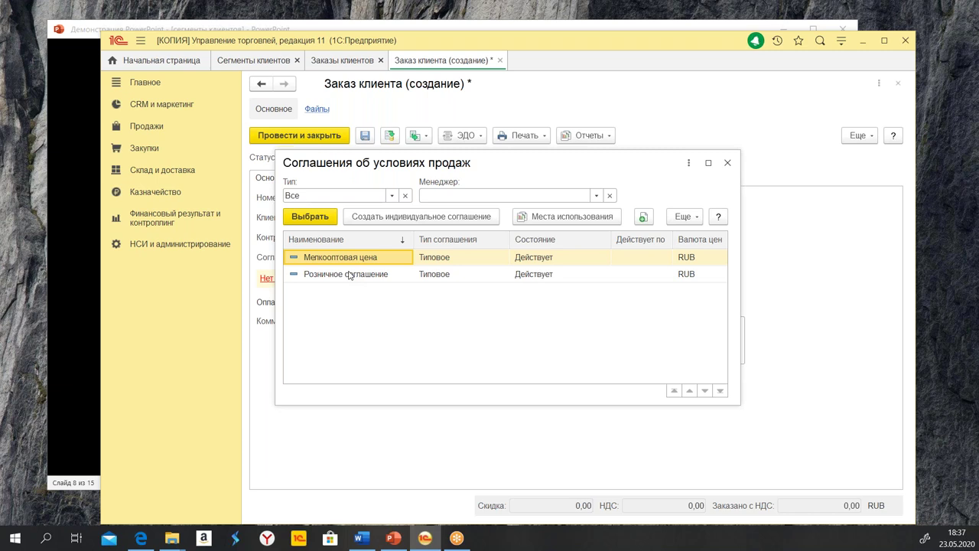
Review the three typical agreements: Мелкооптовая цена, Оптовое соглашение and Розничное соглашение
{"action": "left_click", "coordinate": [153, 104]}
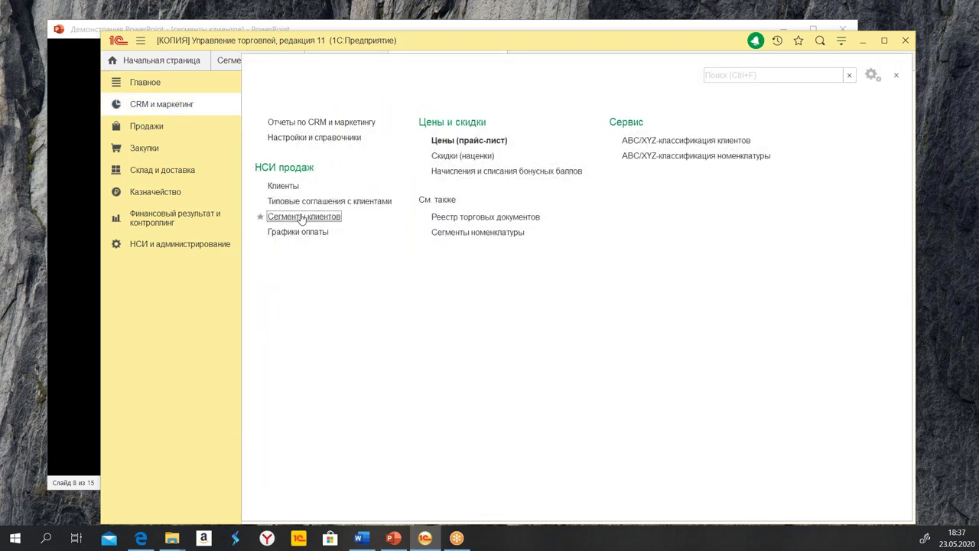
{"action": "left_click", "coordinate": [309, 202]}
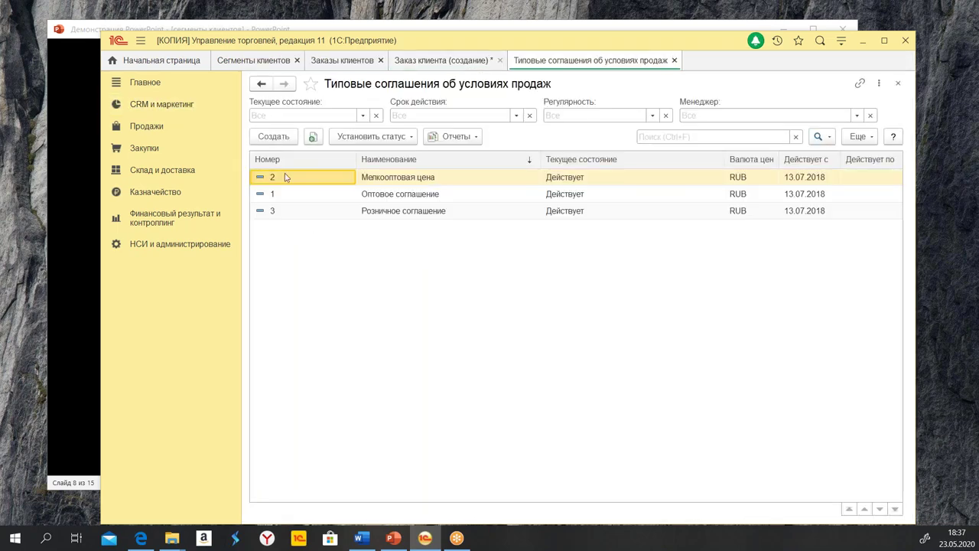
{"action": "left_click", "coordinate": [394, 179]}
{"action": "left_click", "coordinate": [395, 196]}
{"action": "left_click", "coordinate": [396, 214]}
{"action": "left_click", "coordinate": [392, 198]}
{"action": "left_click", "coordinate": [410, 180]}
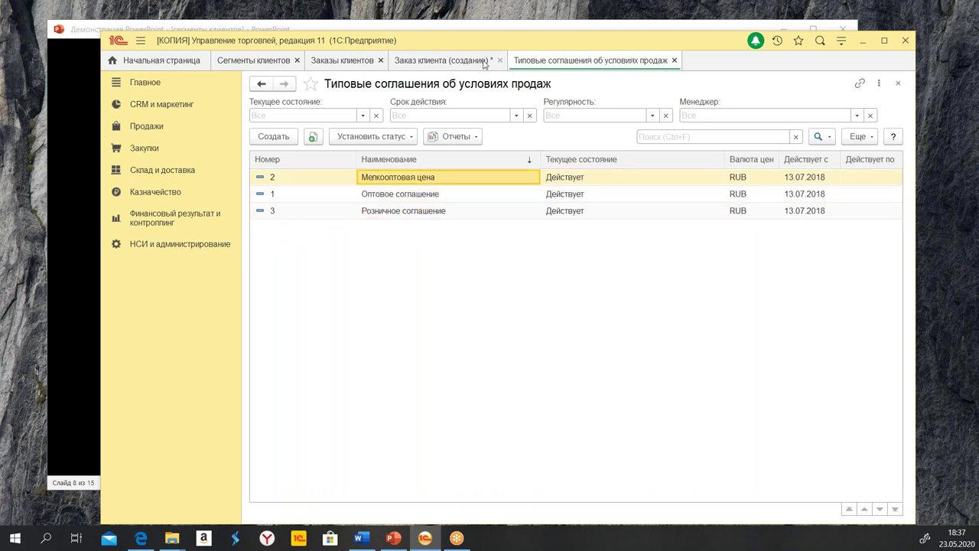
{"action": "left_click", "coordinate": [674, 59]}
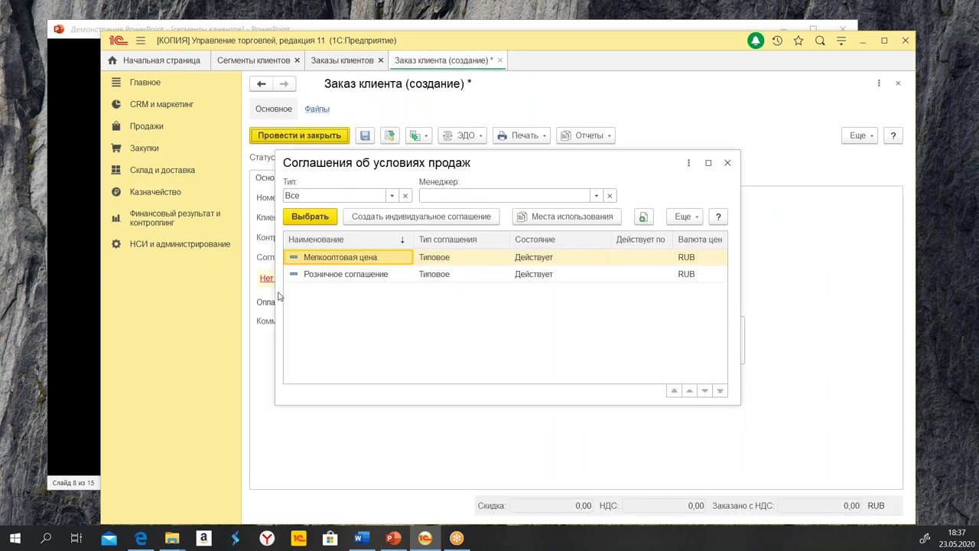
Widen the agreement choice, compare Мелкооптовая цена and Розничное соглашение, and close it unpicked
{"action": "left_click_drag", "start_coordinate": [273, 290], "coordinate": [212, 293]}
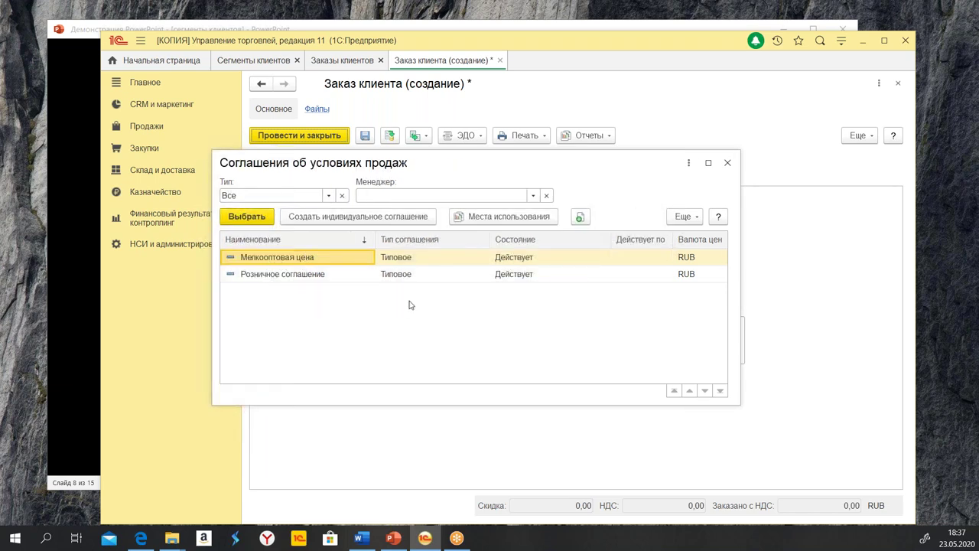
{"action": "left_click", "coordinate": [386, 279]}
{"action": "left_click", "coordinate": [297, 261]}
{"action": "left_click", "coordinate": [312, 278]}
{"action": "left_click", "coordinate": [416, 259]}
{"action": "left_click", "coordinate": [409, 275]}
{"action": "left_click", "coordinate": [407, 260]}
{"action": "left_click", "coordinate": [419, 280]}
{"action": "left_click", "coordinate": [417, 260]}
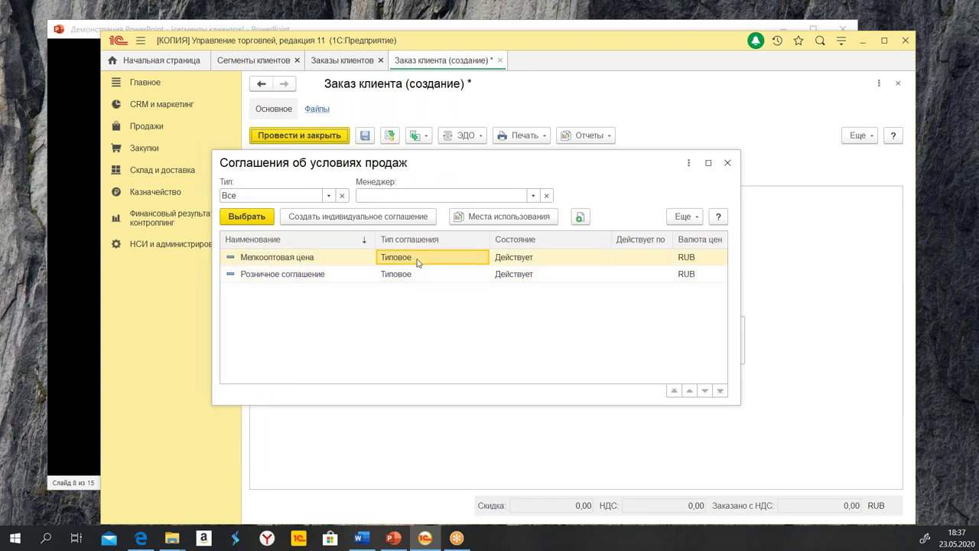
{"action": "left_click", "coordinate": [418, 277]}
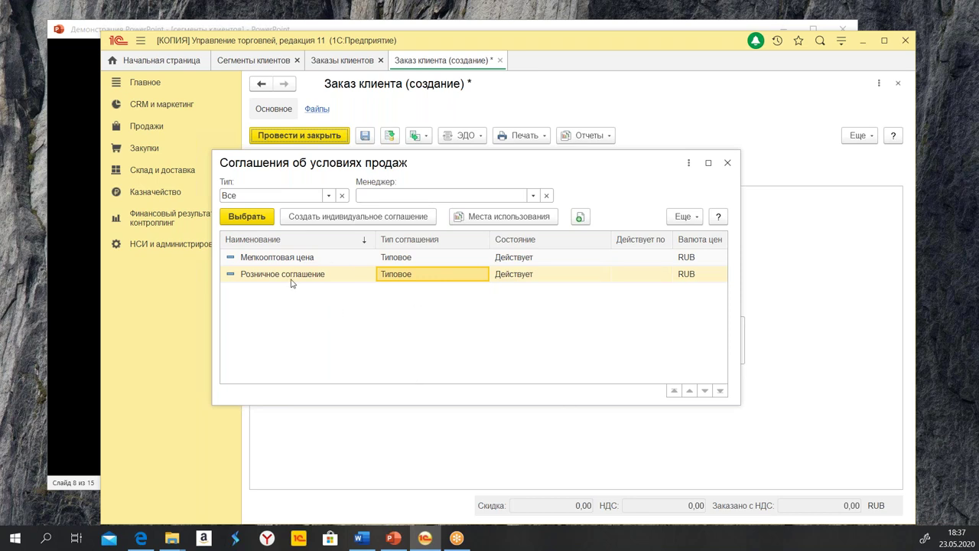
{"action": "left_click", "coordinate": [728, 163]}
Set Розничное соглашение's customer segment to оптовики, save it and close the agreements list
{"action": "left_click", "coordinate": [182, 109]}
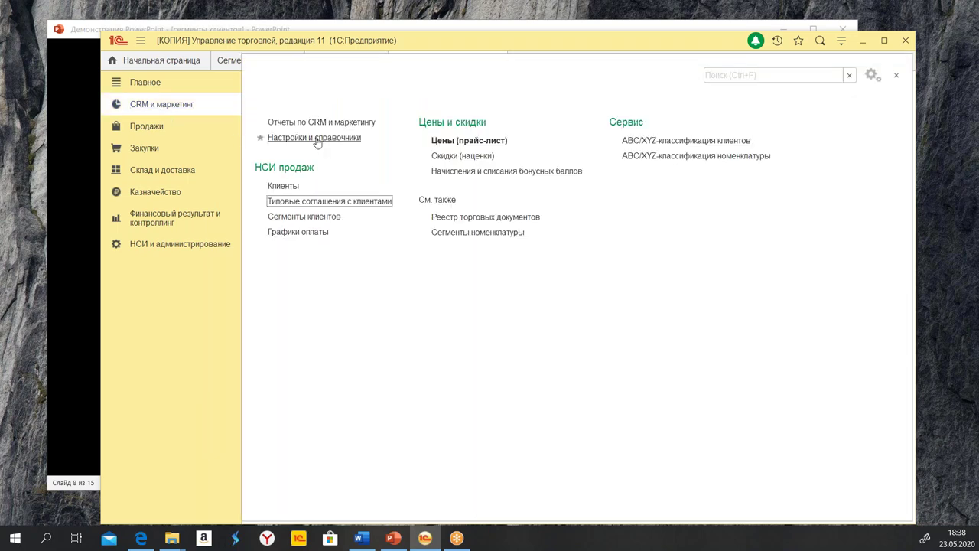
{"action": "left_click", "coordinate": [302, 207]}
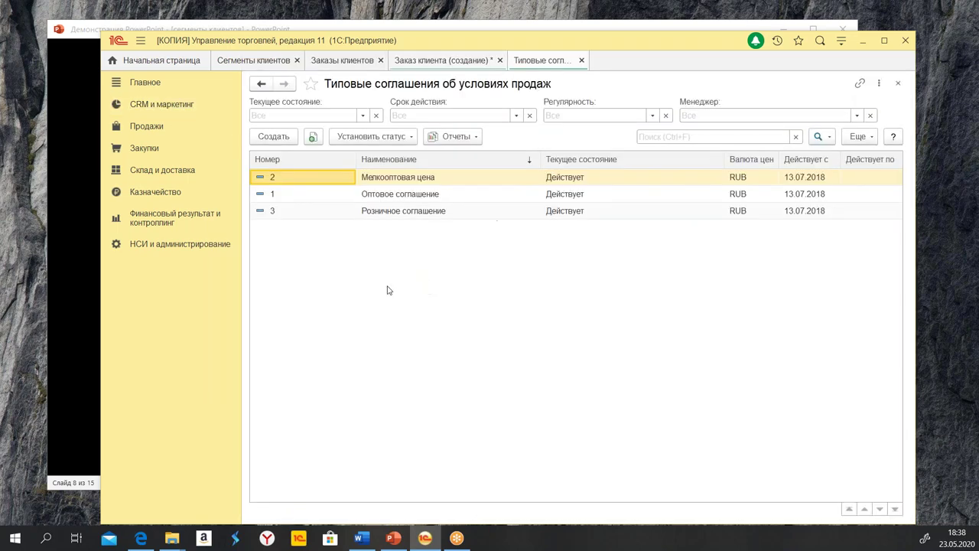
{"action": "left_click", "coordinate": [404, 212]}
{"action": "double_click", "coordinate": [397, 208]}
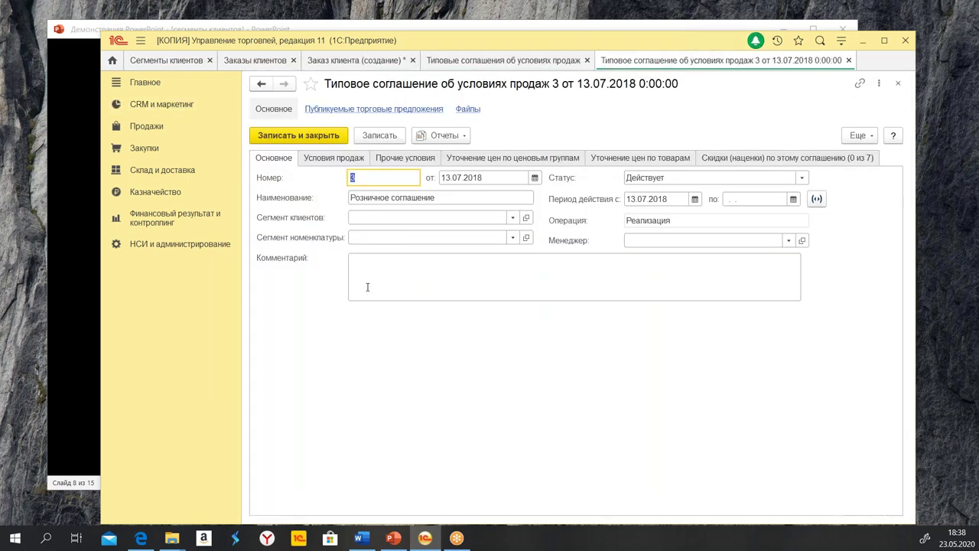
{"action": "left_click", "coordinate": [372, 216]}
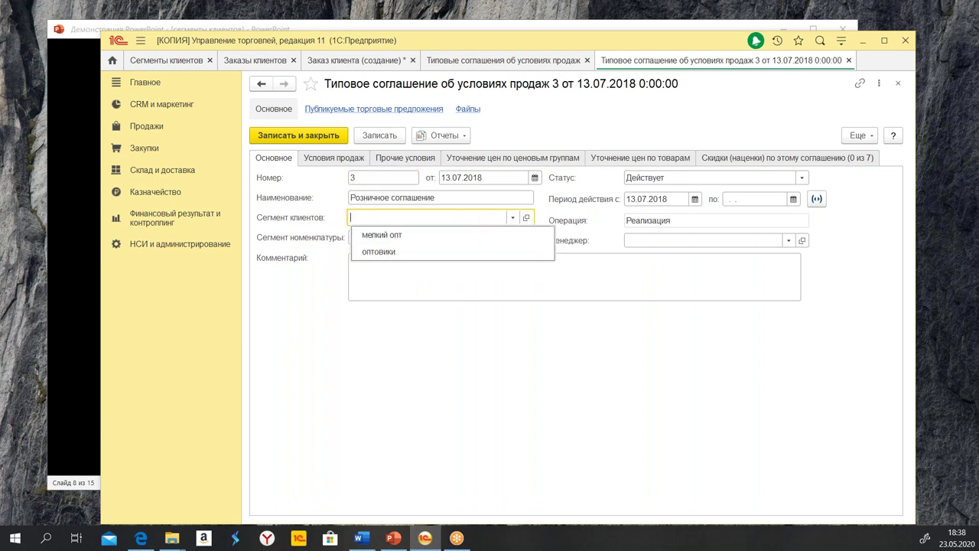
{"action": "left_click", "coordinate": [387, 254]}
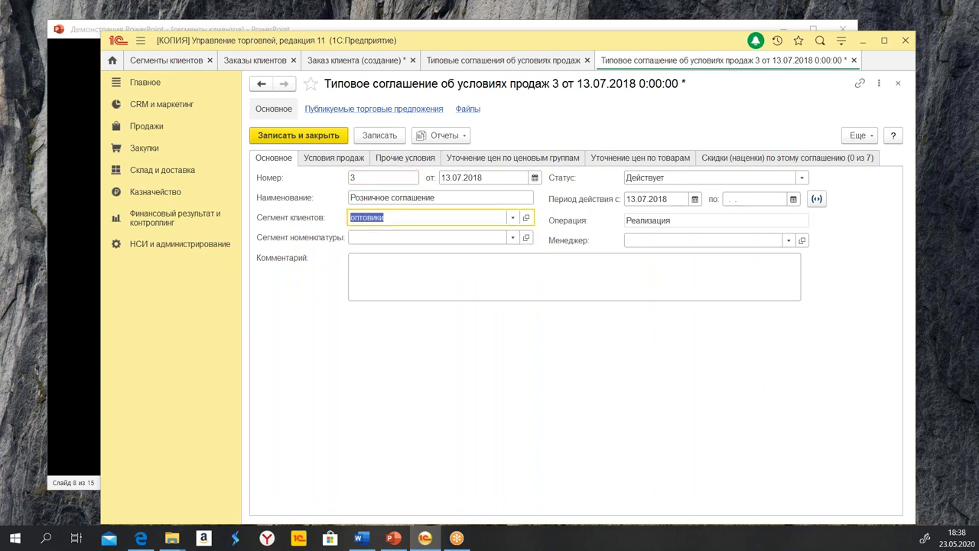
{"action": "left_click", "coordinate": [307, 133]}
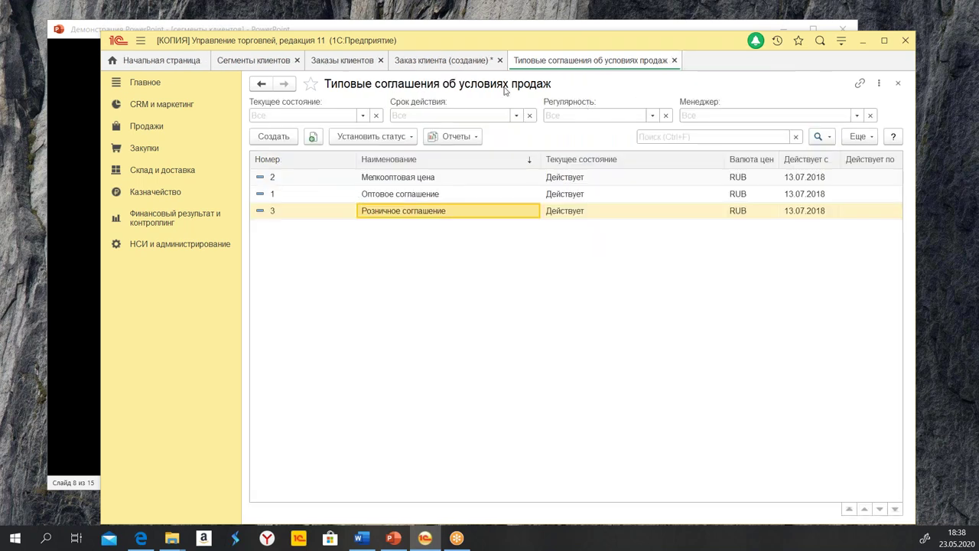
{"action": "left_click", "coordinate": [674, 60]}
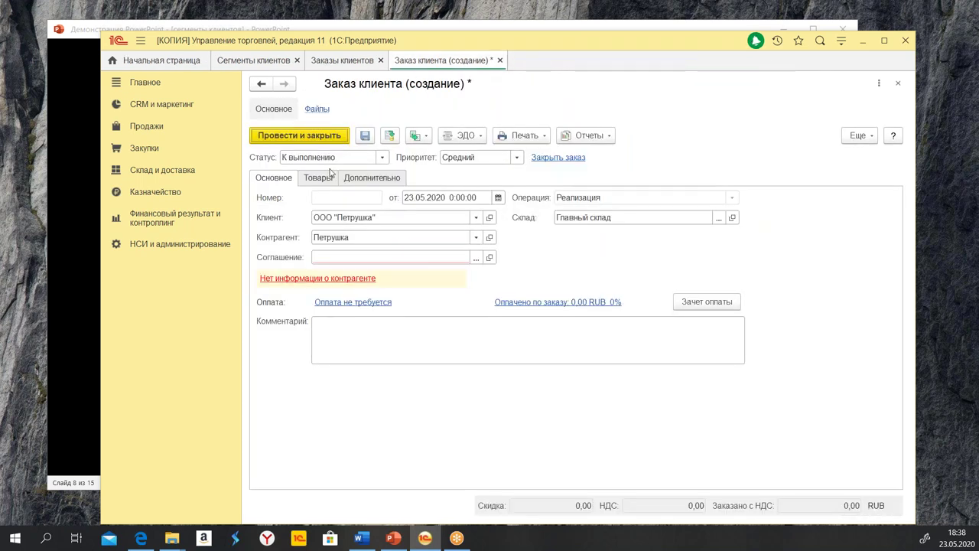
Choose Мелкооптовая цена as the order's agreement and verify its segment is мелкий опт
{"action": "left_click", "coordinate": [476, 258]}
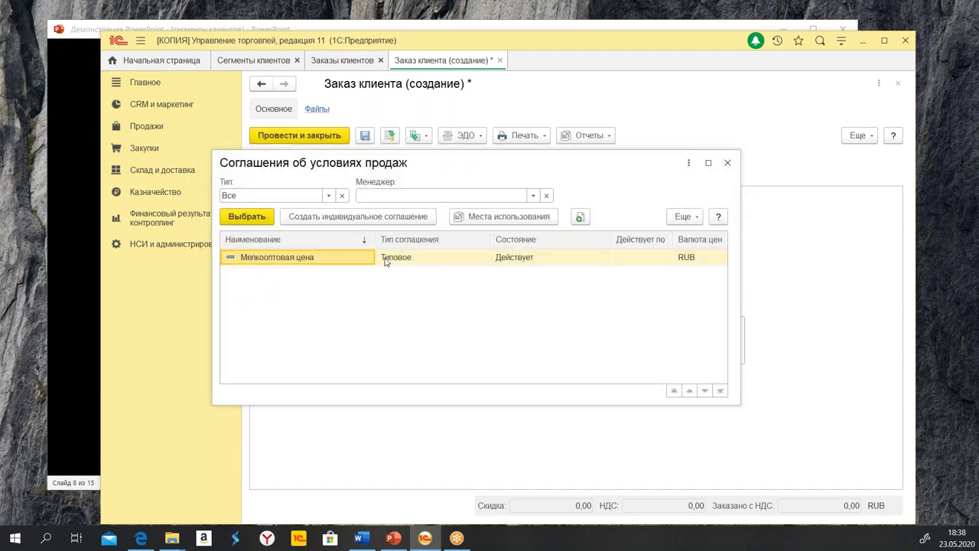
{"action": "double_click", "coordinate": [311, 264]}
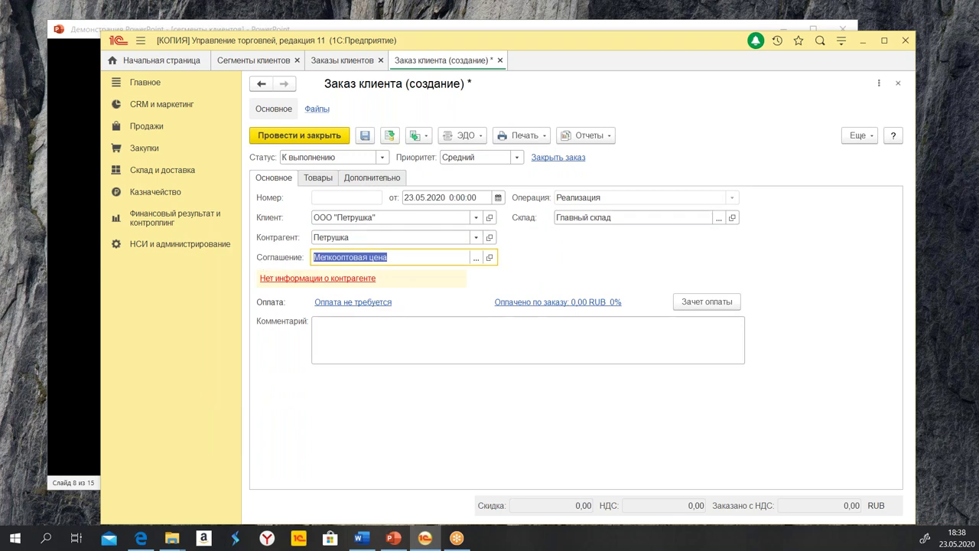
{"action": "left_click", "coordinate": [491, 258]}
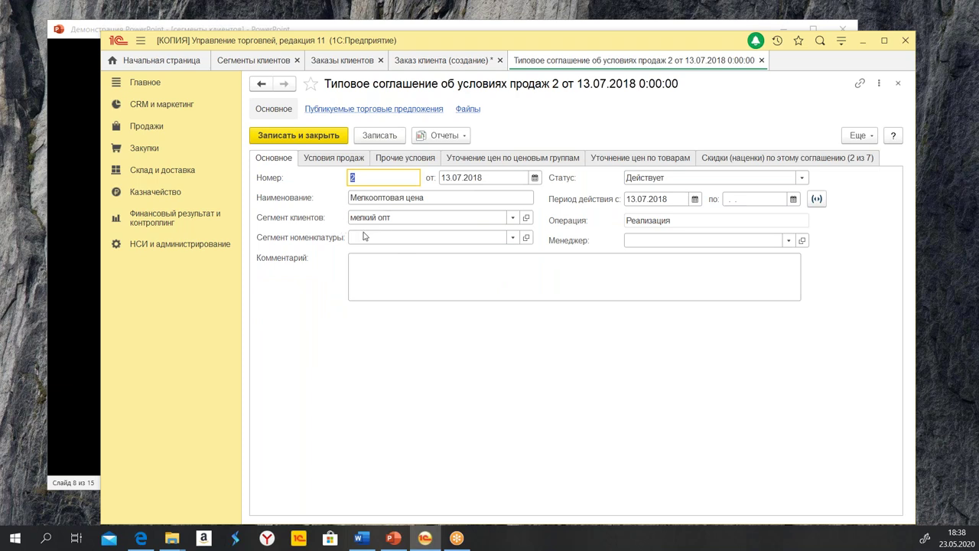
{"action": "left_click", "coordinate": [761, 59]}
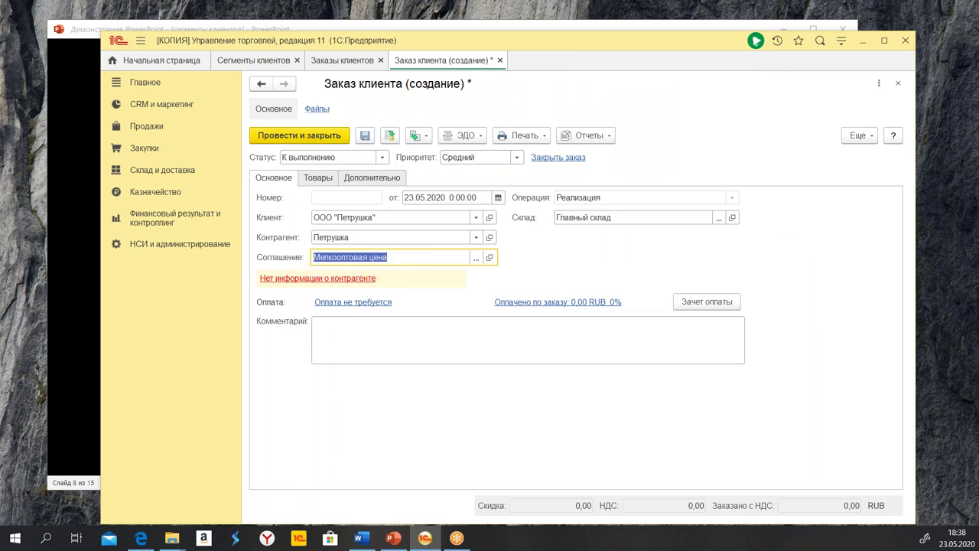
{"action": "left_click", "coordinate": [141, 538]}
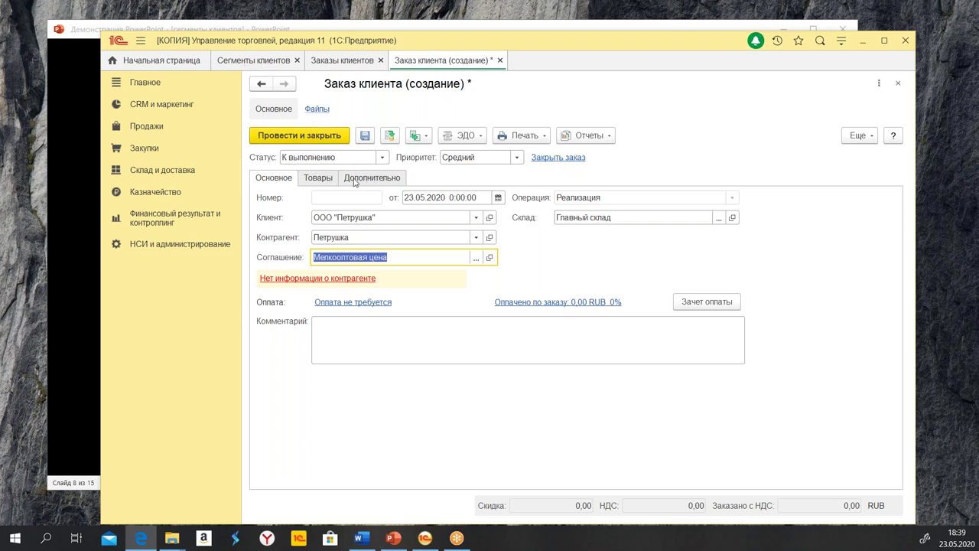
Discard the unsaved new client order and close the Заказы клиентов list
{"action": "left_click", "coordinate": [501, 60]}
{"action": "left_click", "coordinate": [550, 309]}
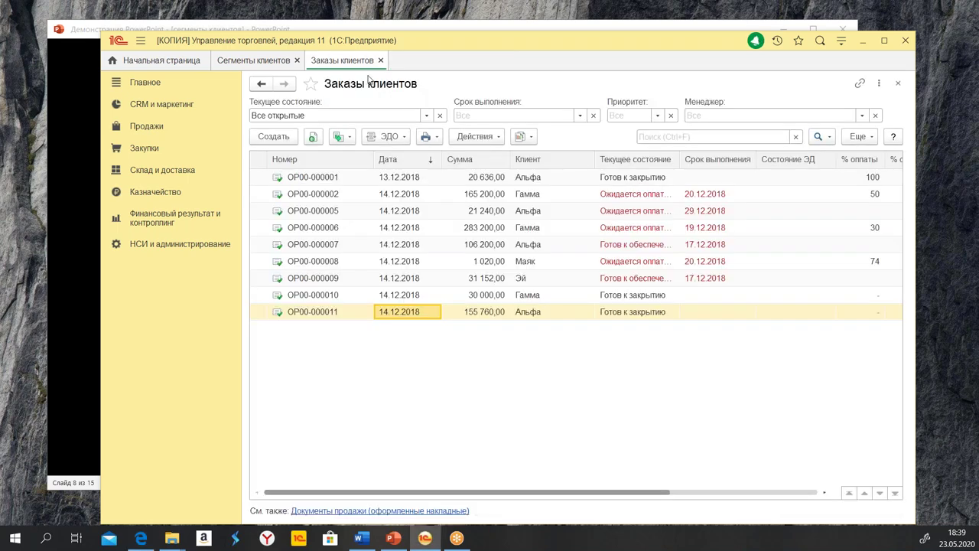
{"action": "left_click", "coordinate": [381, 60]}
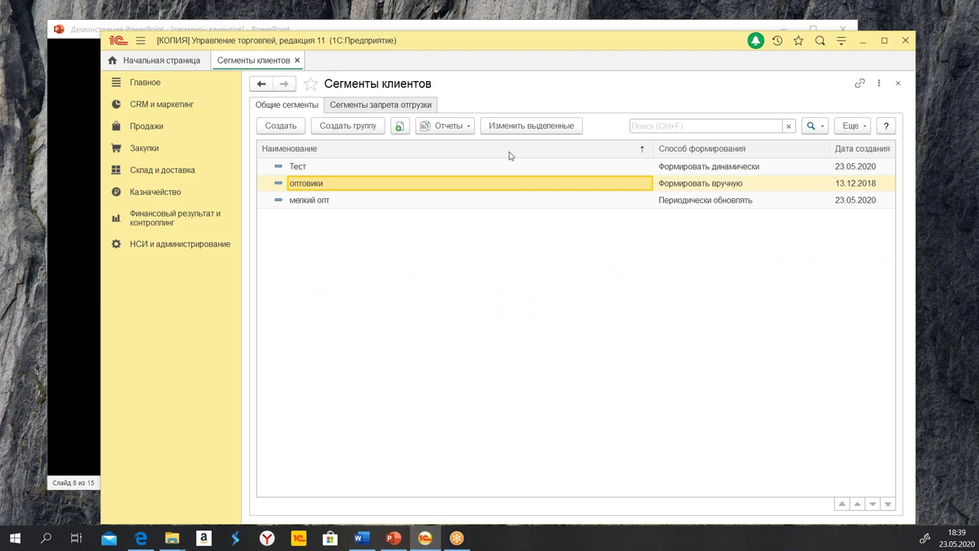
Open the оптовики segment and its Состав сегмента report
{"action": "left_click", "coordinate": [444, 126]}
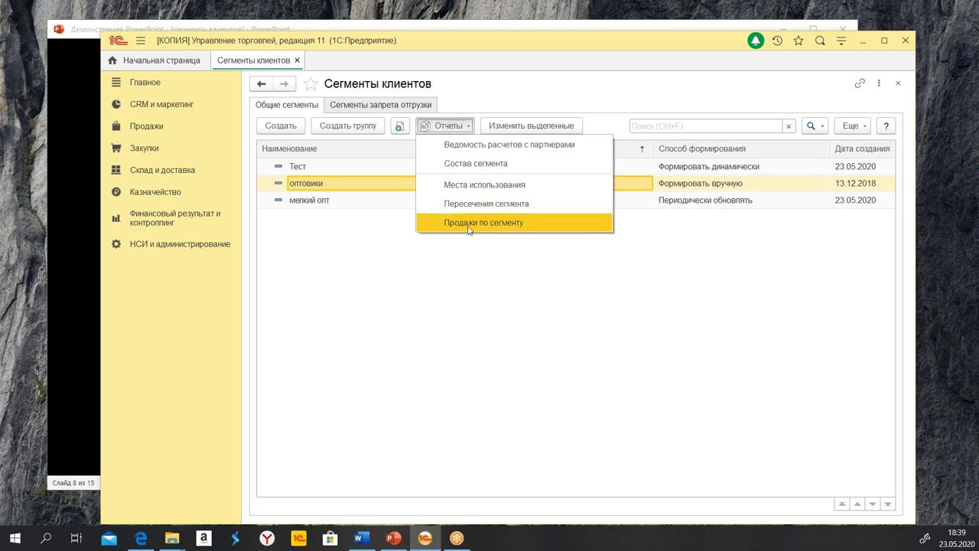
{"action": "left_click", "coordinate": [331, 185]}
{"action": "double_click", "coordinate": [330, 192]}
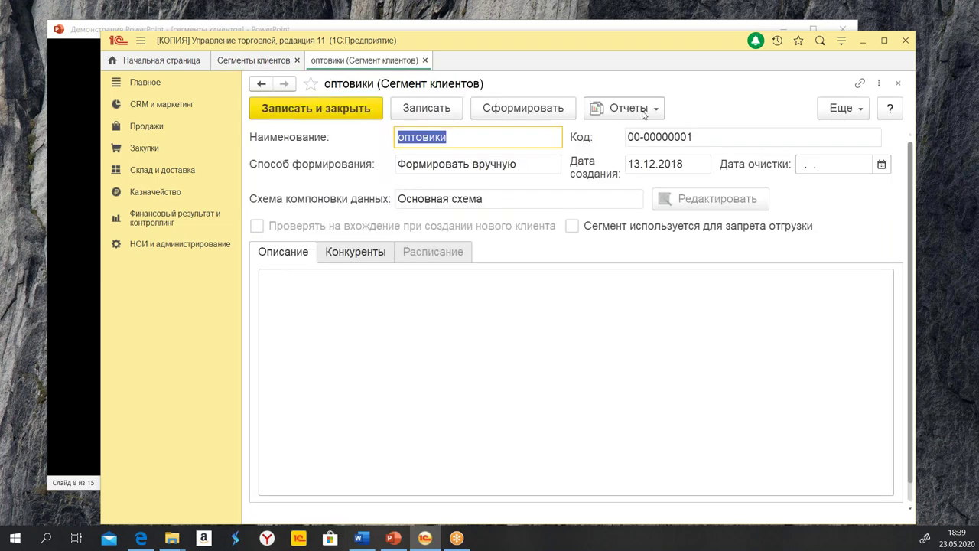
{"action": "left_click", "coordinate": [641, 108]}
{"action": "left_click", "coordinate": [665, 159]}
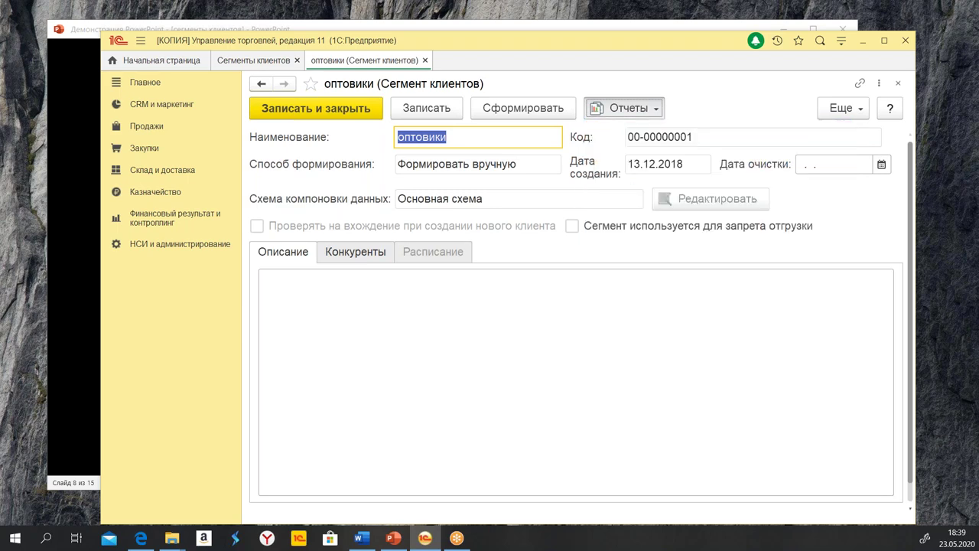
Add clients Альфа and Гамма to оптовики, then save and close the segment
{"action": "left_click", "coordinate": [375, 105]}
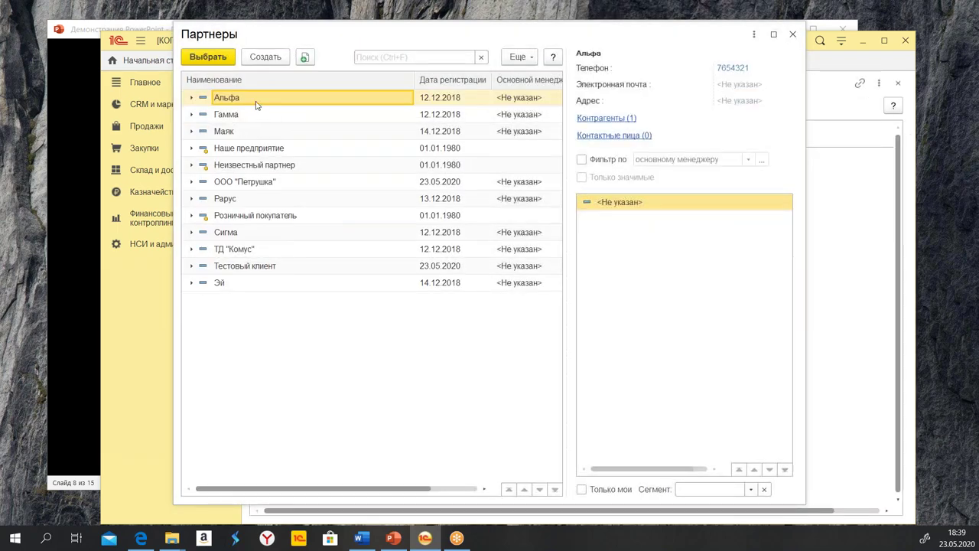
{"action": "double_click", "coordinate": [257, 102]}
{"action": "left_click", "coordinate": [368, 105]}
{"action": "double_click", "coordinate": [247, 119]}
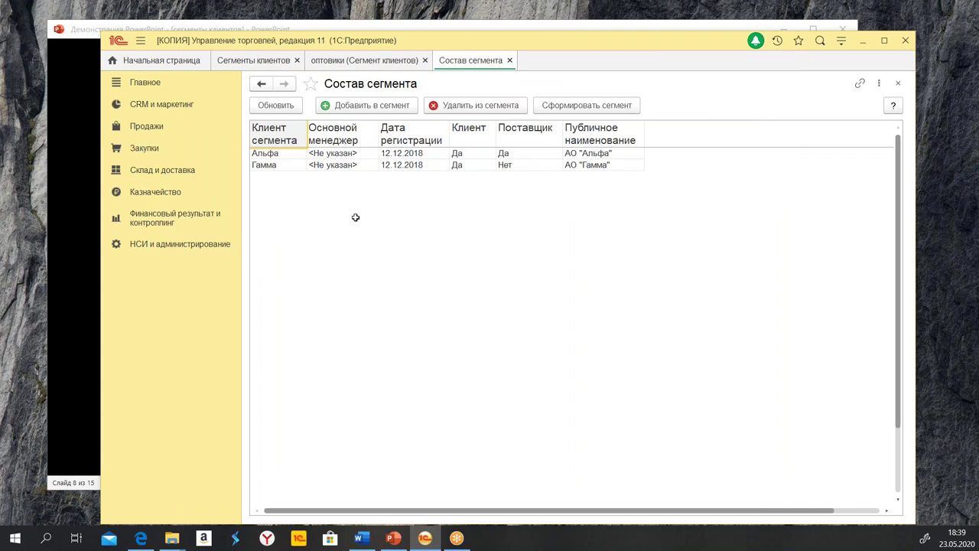
{"action": "left_click", "coordinate": [360, 165]}
{"action": "left_click", "coordinate": [553, 153]}
{"action": "left_click", "coordinate": [462, 176]}
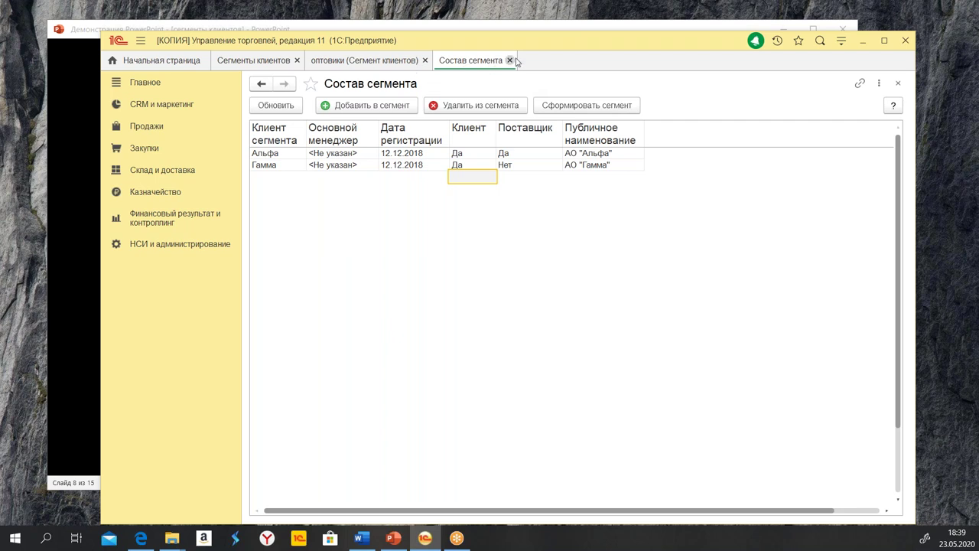
{"action": "left_click", "coordinate": [511, 60]}
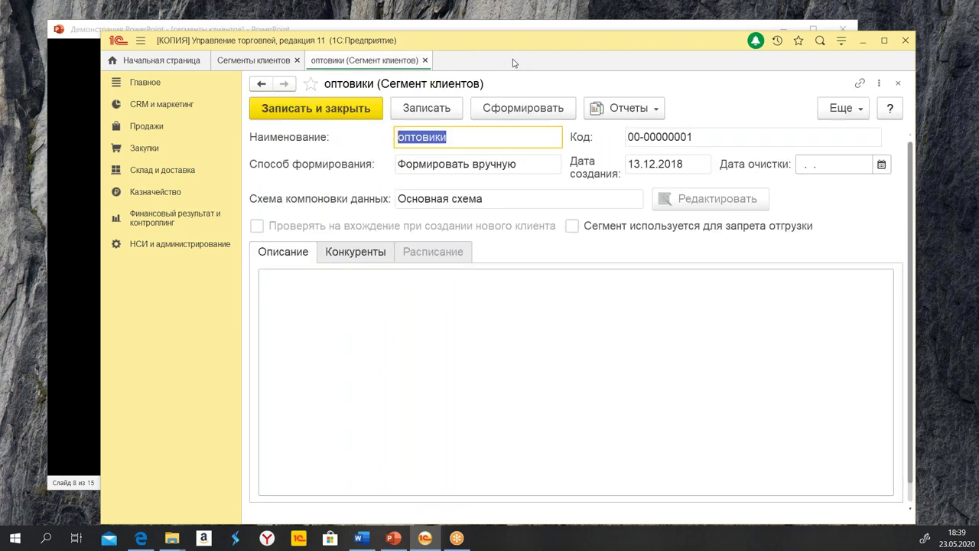
{"action": "left_click", "coordinate": [291, 110]}
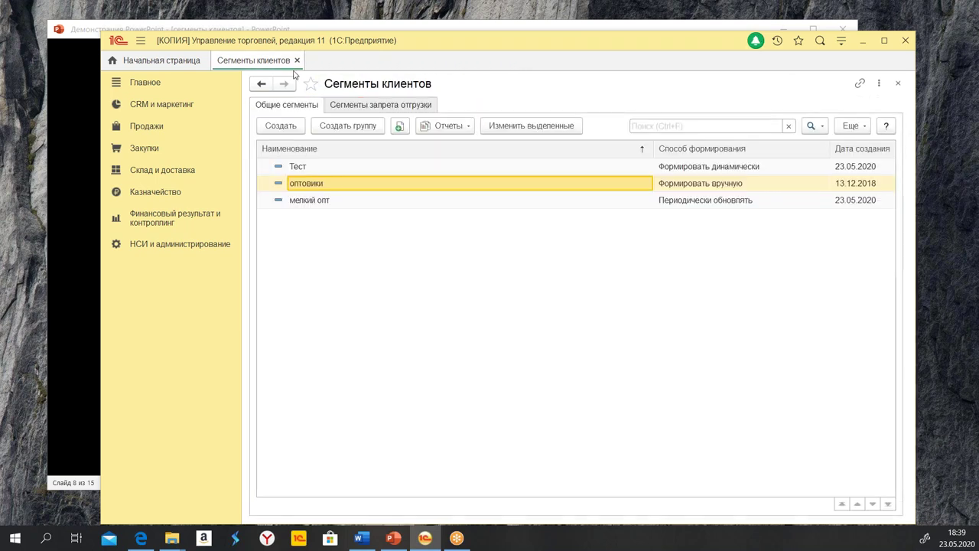
{"action": "left_click", "coordinate": [449, 126]}
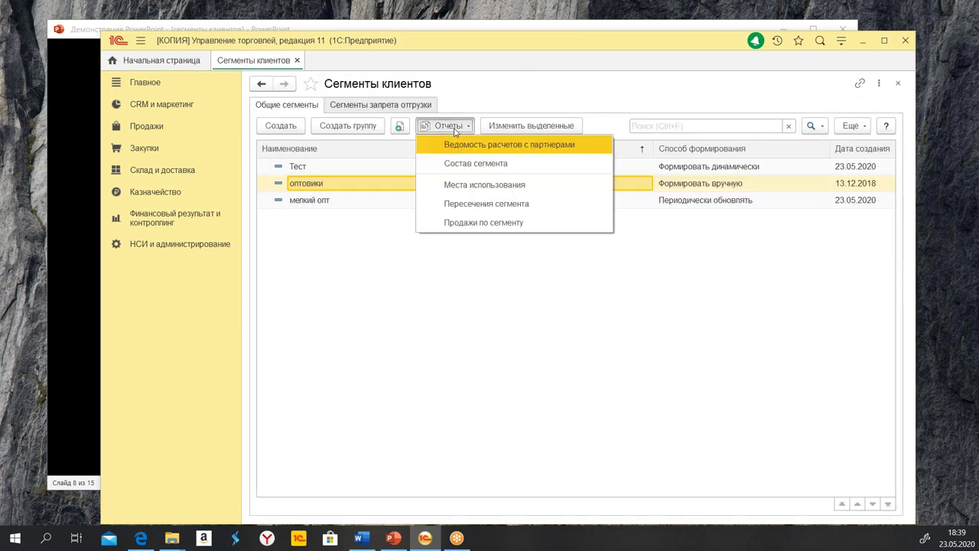
{"action": "left_click", "coordinate": [503, 222]}
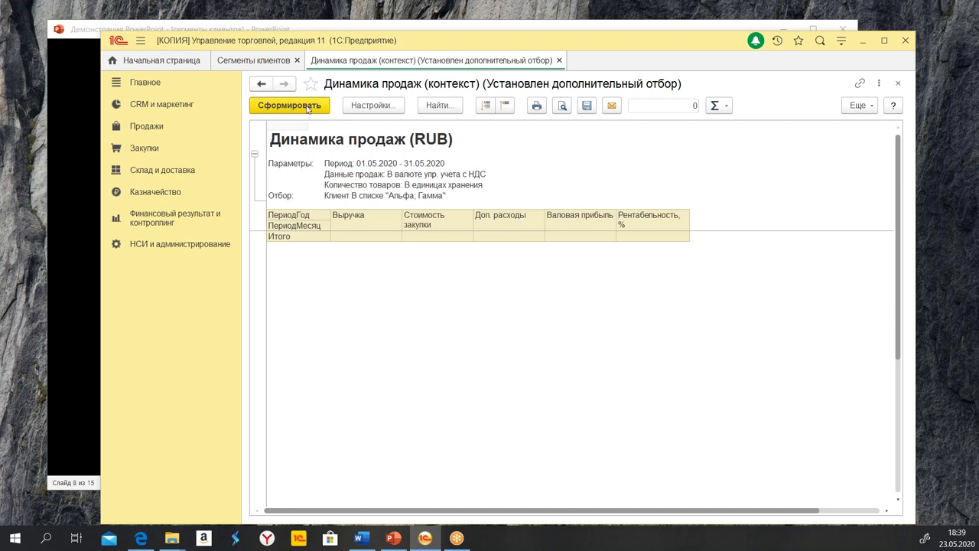
{"action": "left_click", "coordinate": [364, 105]}
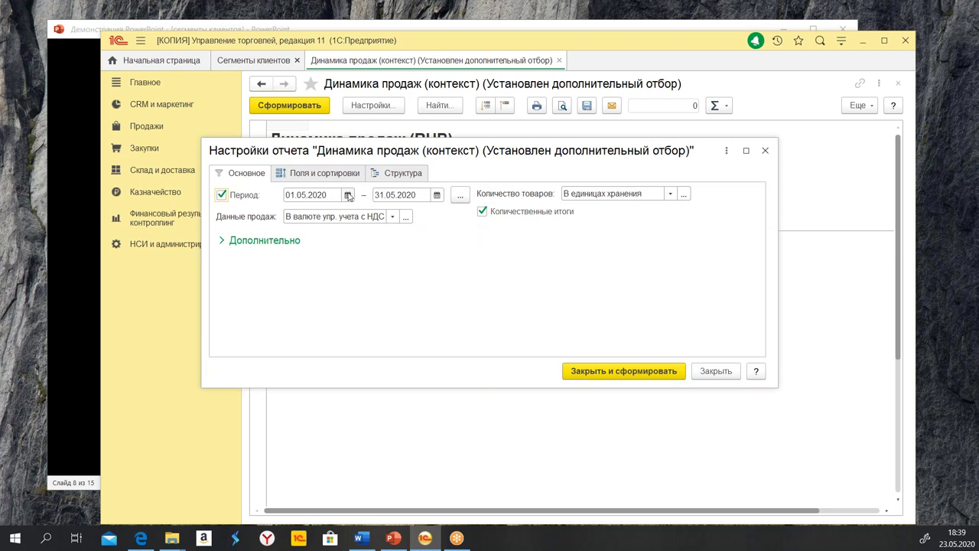
{"action": "left_click", "coordinate": [328, 194]}
{"action": "left_click", "coordinate": [328, 194]}
{"action": "left_click_drag", "start_coordinate": [326, 194], "coordinate": [317, 194]}
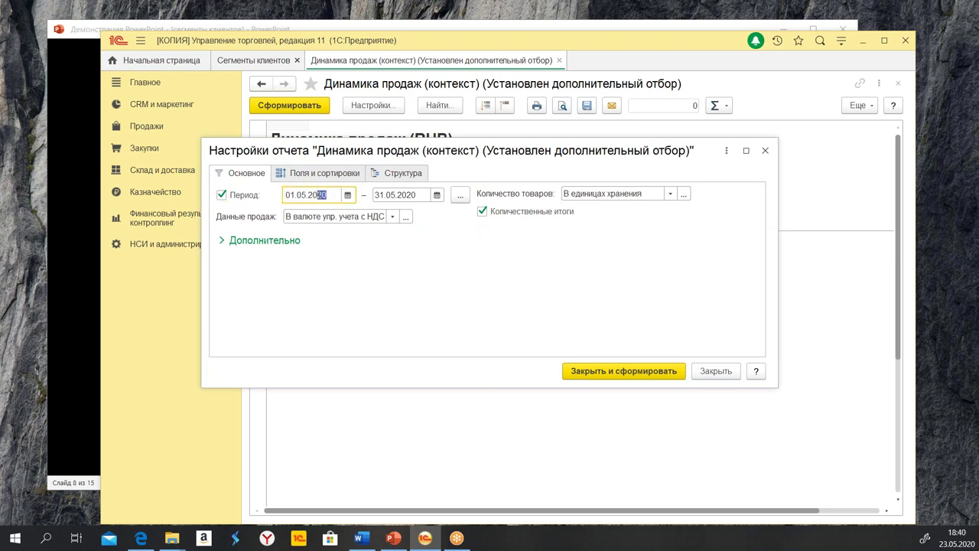
{"action": "type", "text": "00"}
{"action": "left_click", "coordinate": [589, 371]}
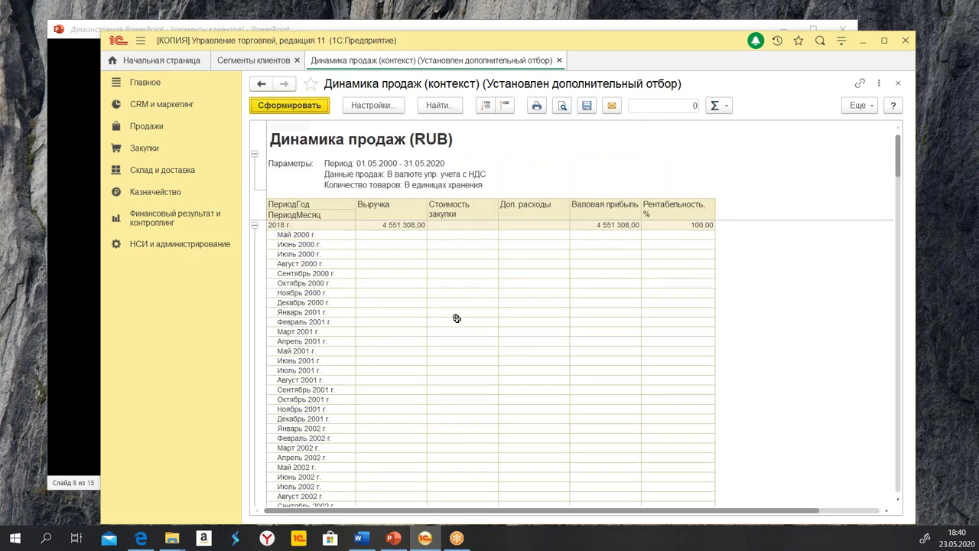
{"action": "scroll", "coordinate": [795, 303], "scroll_direction": "down", "scroll_amount": 3}
{"action": "scroll", "coordinate": [795, 303], "scroll_direction": "down", "scroll_amount": 20}
{"action": "scroll", "coordinate": [813, 393], "scroll_direction": "down", "scroll_amount": 20}
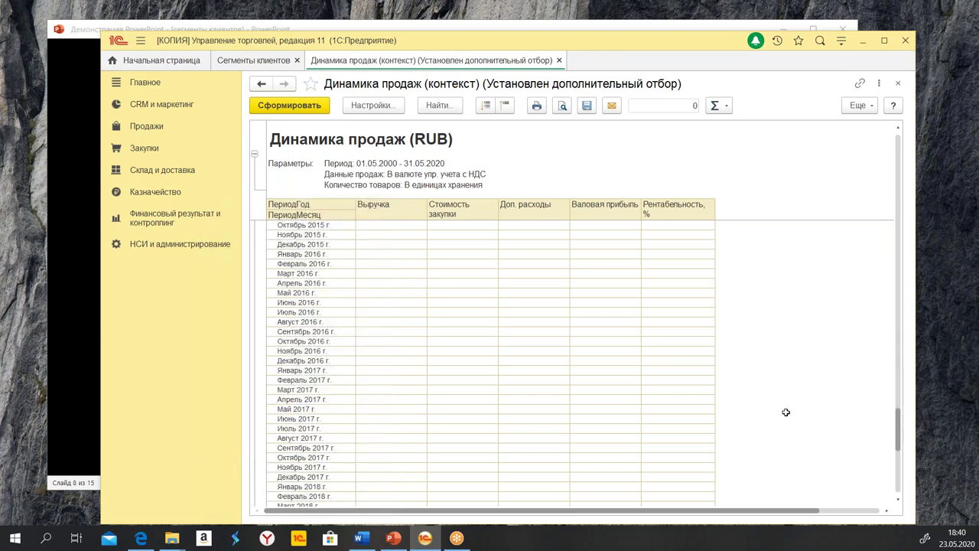
{"action": "scroll", "coordinate": [785, 412], "scroll_direction": "down", "scroll_amount": 10}
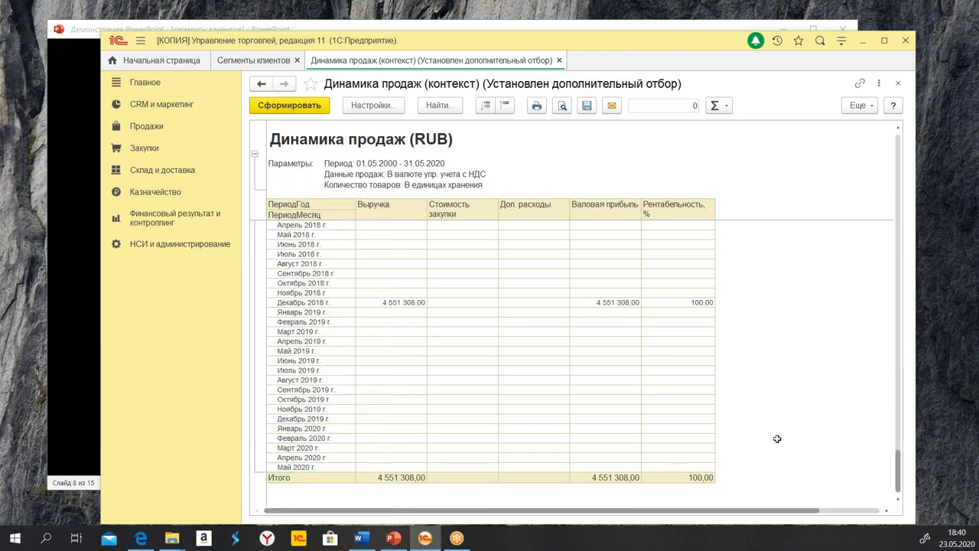
{"action": "left_click_drag", "start_coordinate": [378, 303], "coordinate": [658, 304]}
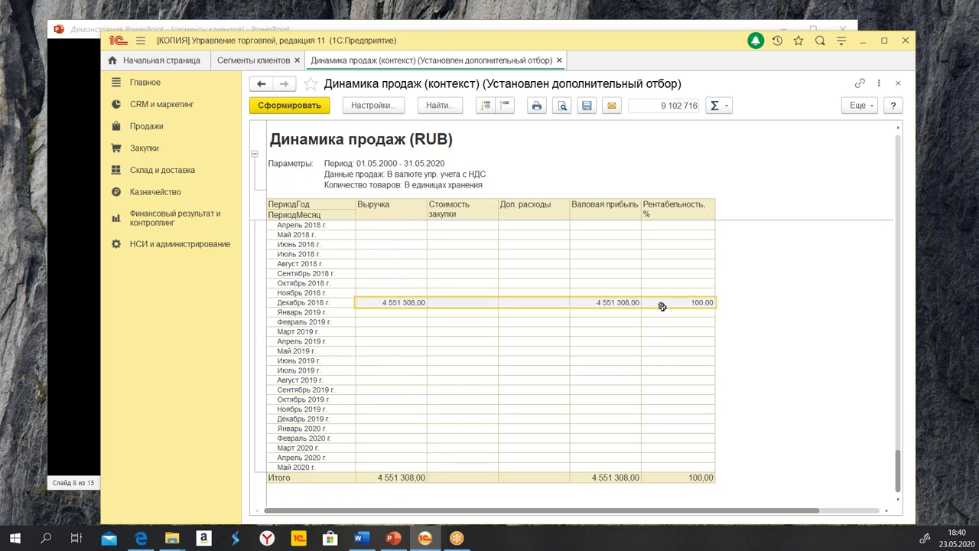
Generate the Продажи по сегменту report for the Тест segment
{"action": "left_click", "coordinate": [559, 61]}
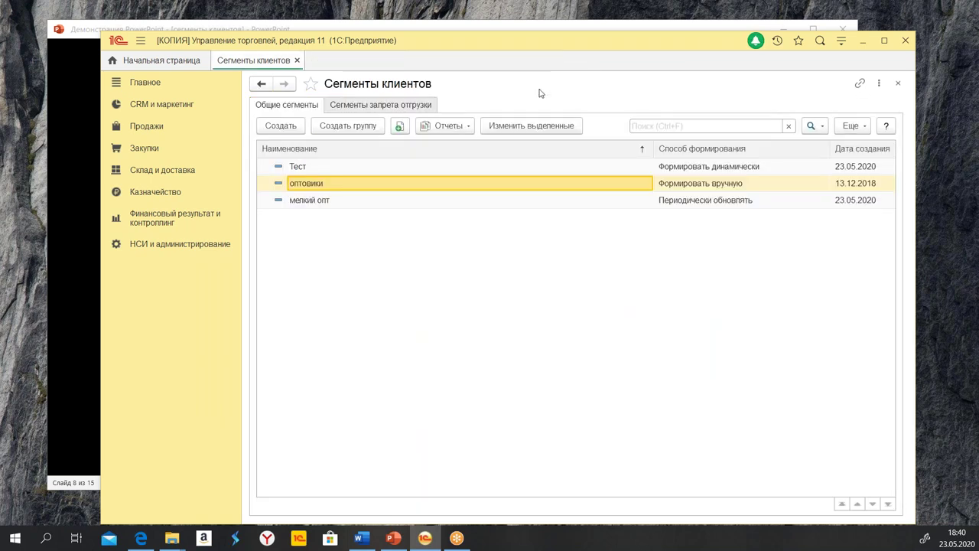
{"action": "left_click", "coordinate": [331, 172]}
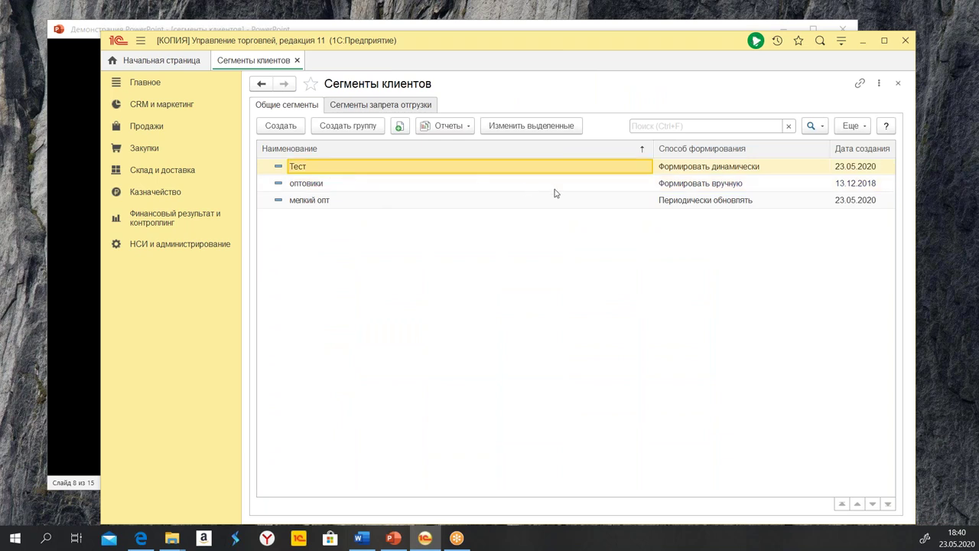
{"action": "left_click", "coordinate": [440, 130]}
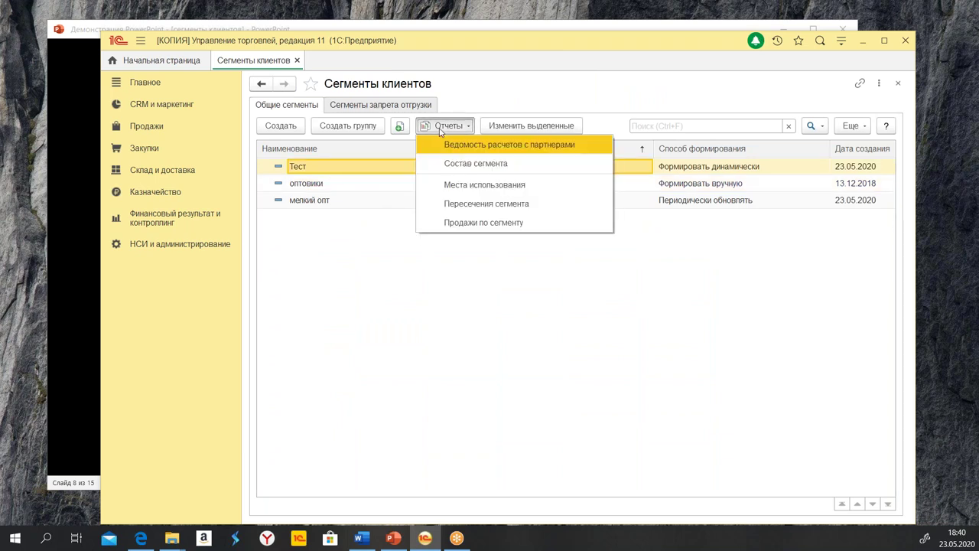
{"action": "left_click", "coordinate": [495, 223]}
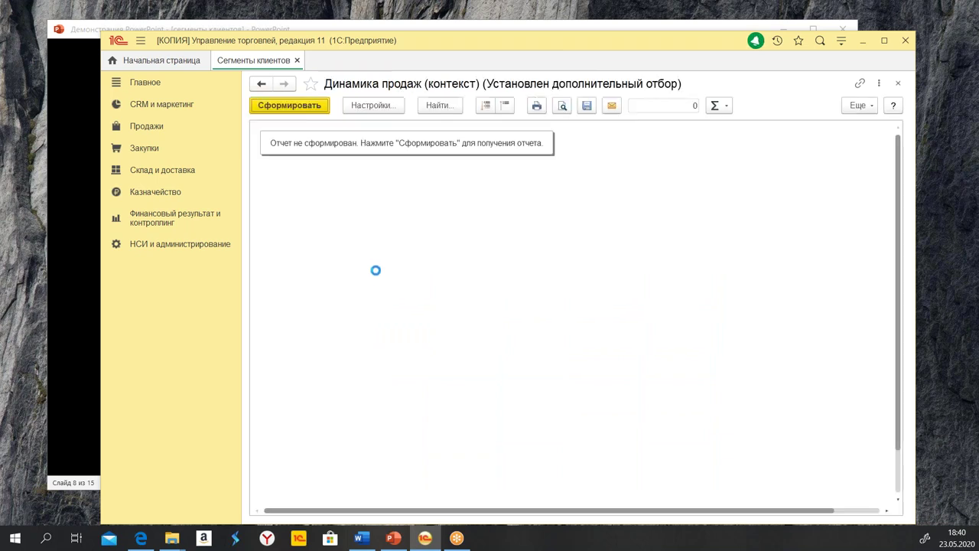
{"action": "left_click", "coordinate": [280, 109]}
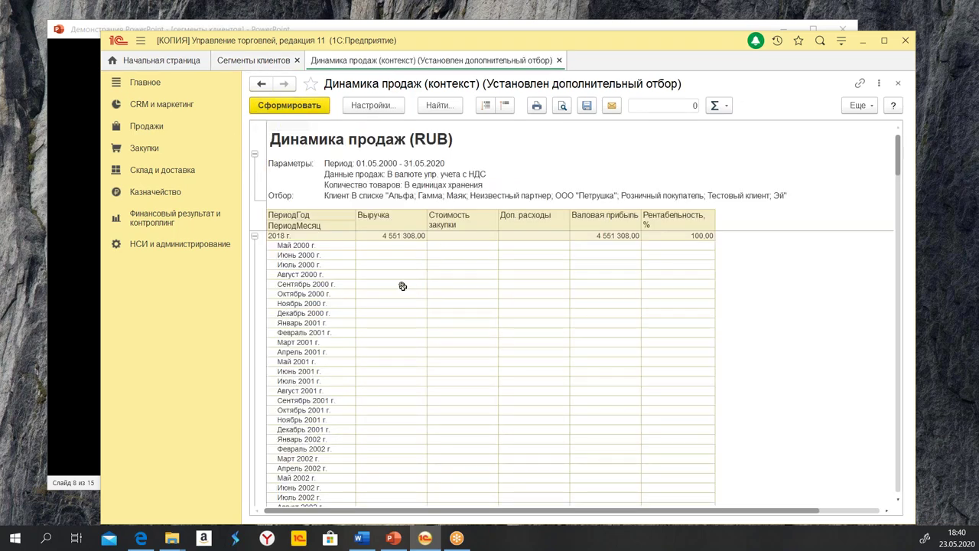
{"action": "scroll", "coordinate": [402, 287], "scroll_direction": "down", "scroll_amount": 10}
{"action": "scroll", "coordinate": [422, 388], "scroll_direction": "down", "scroll_amount": 10}
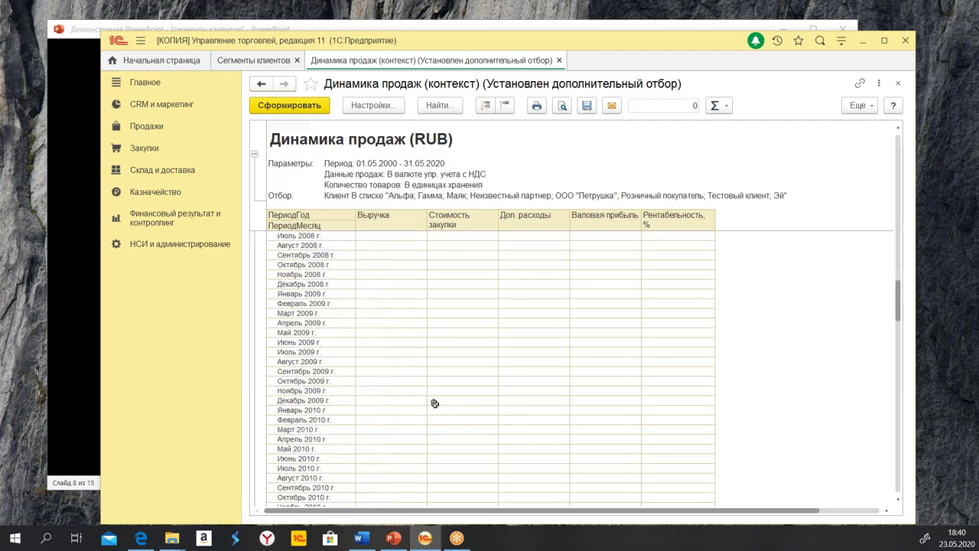
{"action": "scroll", "coordinate": [442, 394], "scroll_direction": "down", "scroll_amount": 15}
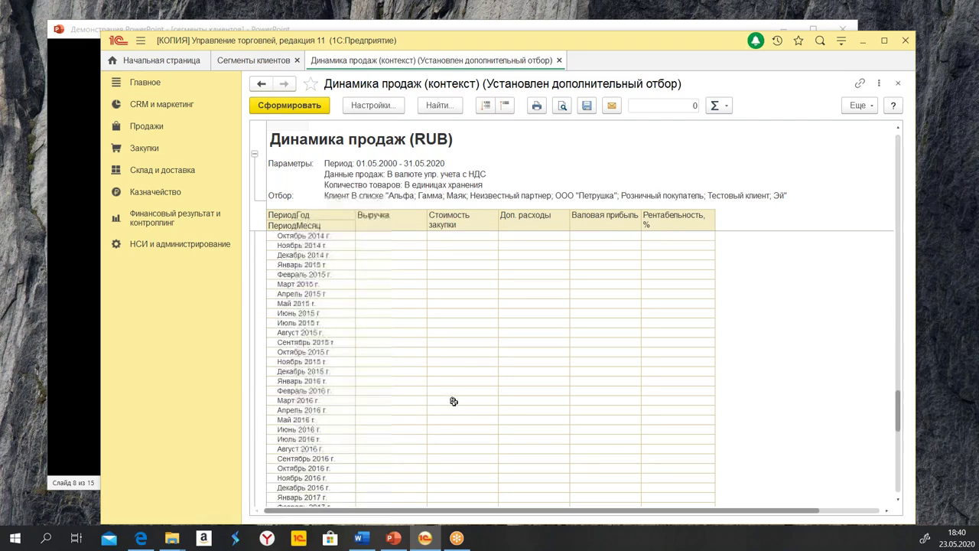
Change the report period start year to 2018 and regenerate the report
{"action": "left_click", "coordinate": [372, 105]}
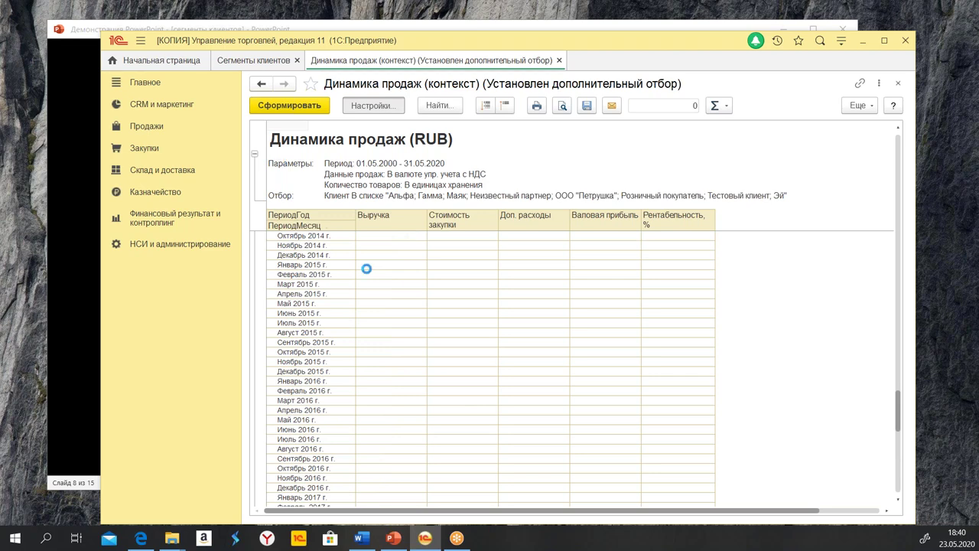
{"action": "left_click", "coordinate": [330, 194]}
{"action": "left_click", "coordinate": [330, 194]}
{"action": "left_click_drag", "start_coordinate": [330, 194], "coordinate": [326, 194]}
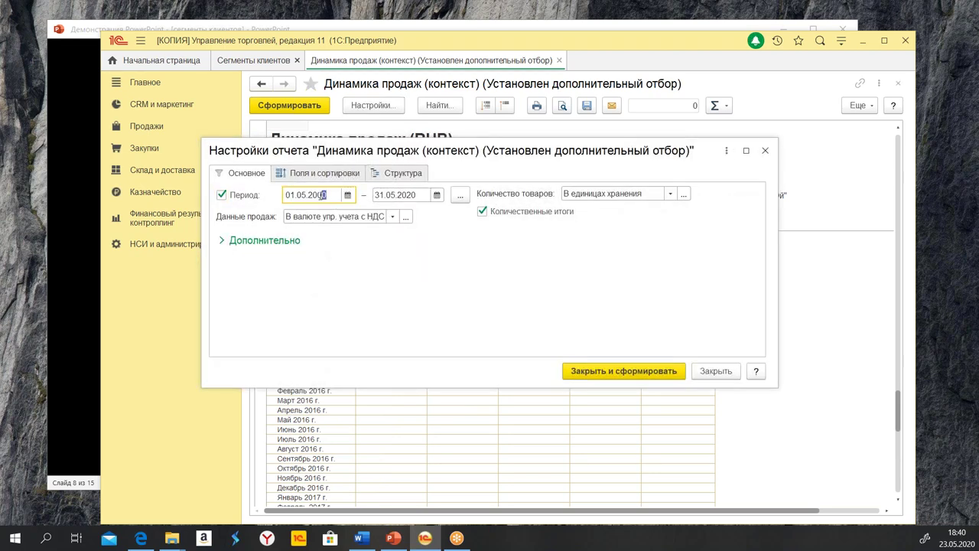
{"action": "type", "text": "18"}
{"action": "left_click", "coordinate": [621, 372]}
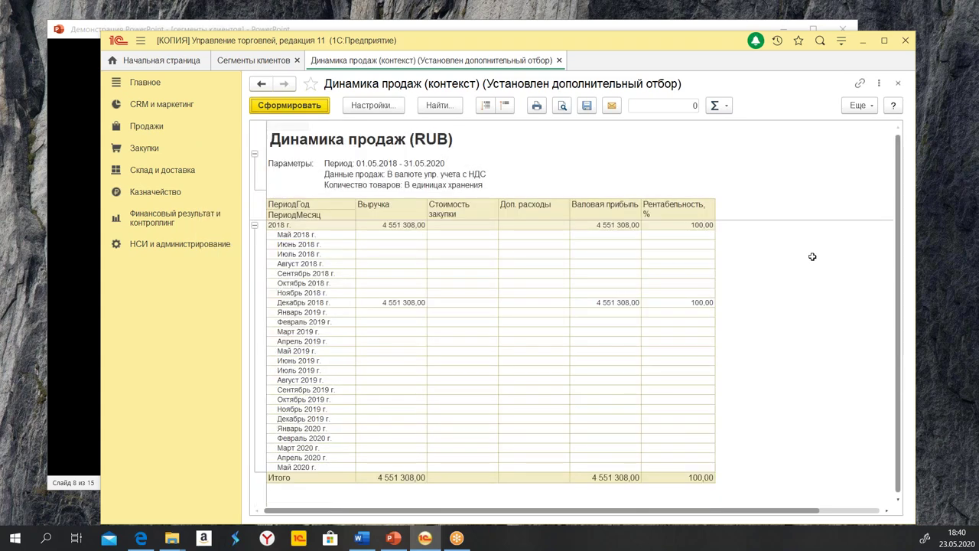
Drill into the Декабрь 2018 Выручка figure to choose a breakdown field
{"action": "left_click_drag", "start_coordinate": [307, 302], "coordinate": [677, 302]}
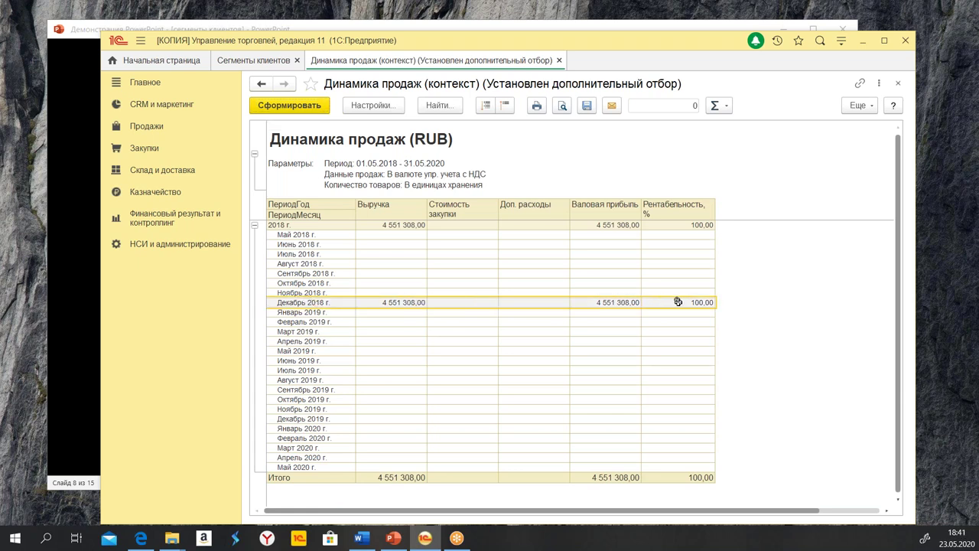
{"action": "left_click", "coordinate": [375, 302]}
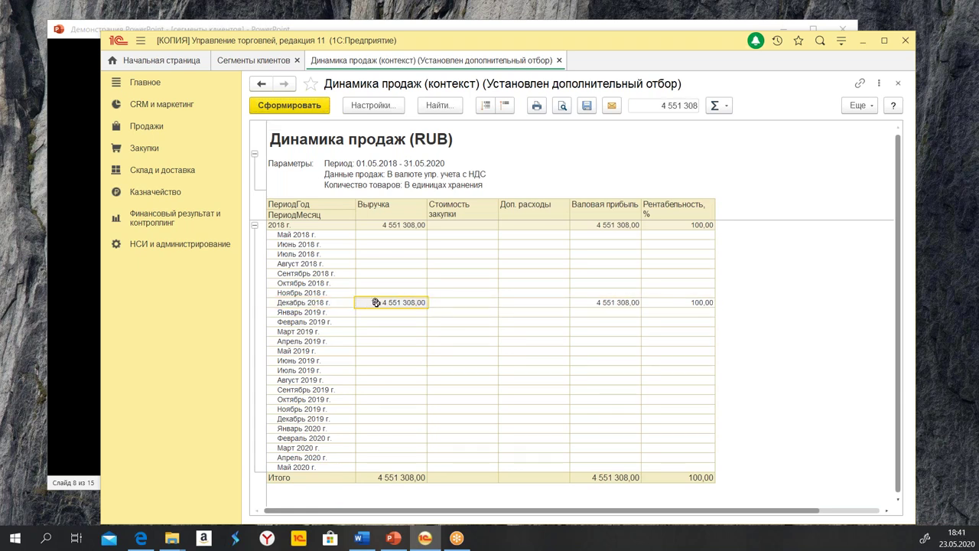
{"action": "double_click", "coordinate": [374, 298]}
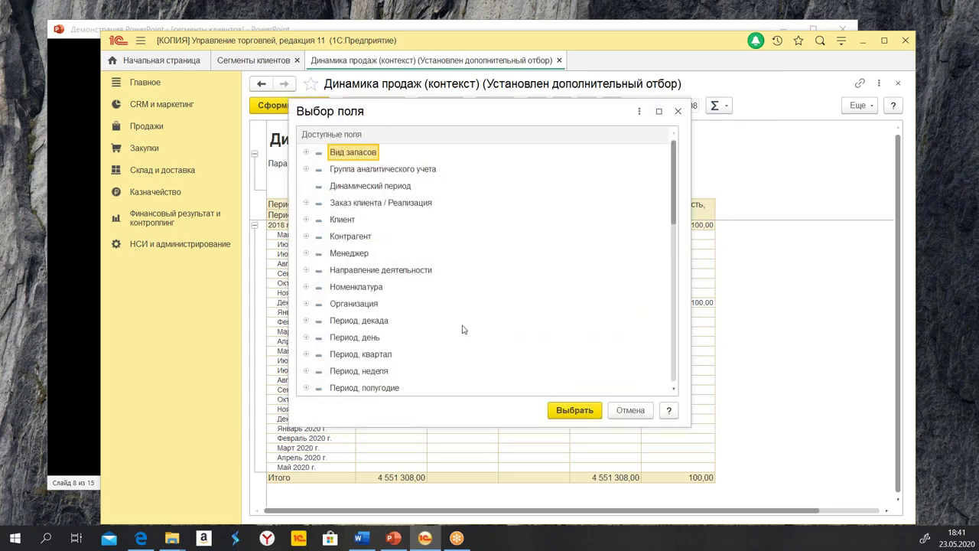
Break December 2018 revenue down by Клиент and total the per-client figures
{"action": "left_click", "coordinate": [344, 224]}
{"action": "double_click", "coordinate": [344, 224]}
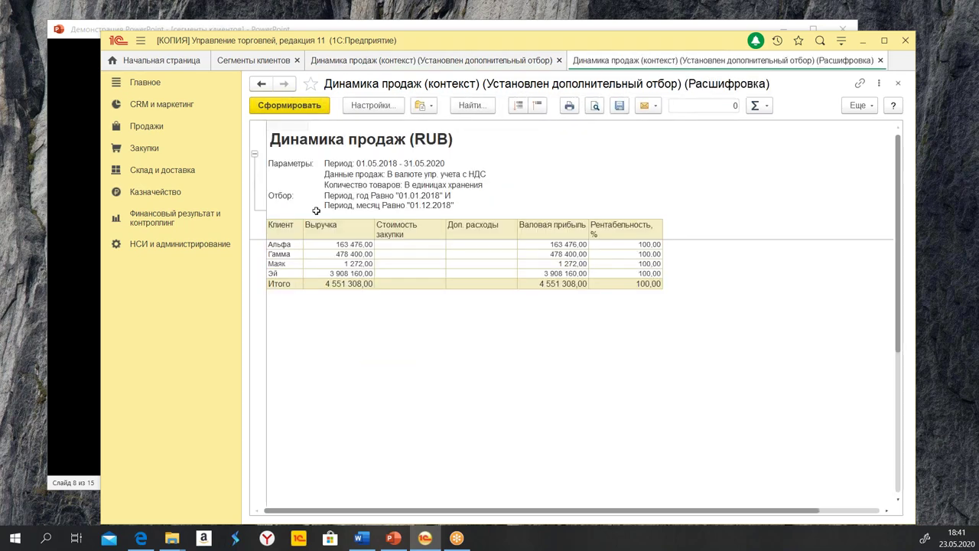
{"action": "left_click_drag", "start_coordinate": [286, 242], "coordinate": [645, 280]}
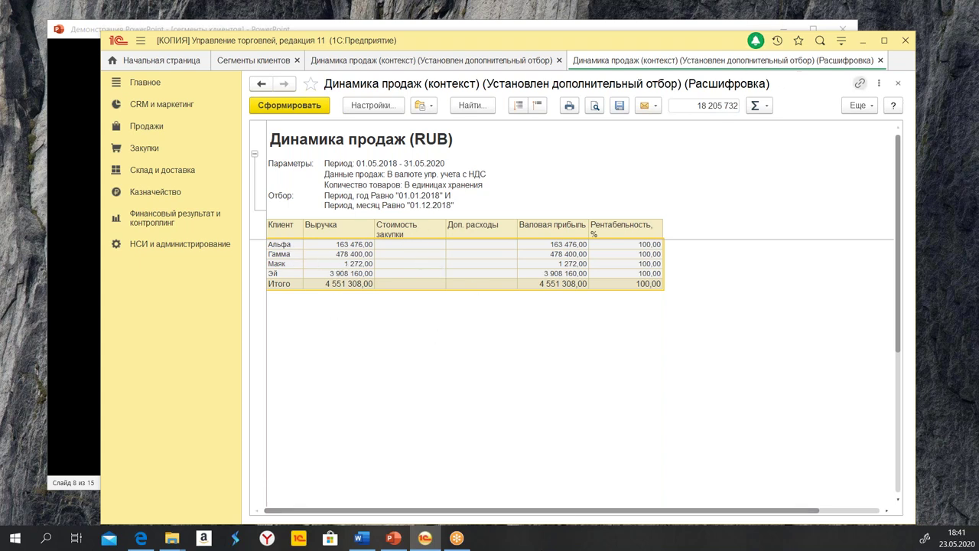
Break Гамма's revenue down by Номенклатура, then close all breakdown and report tabs
{"action": "double_click", "coordinate": [346, 254]}
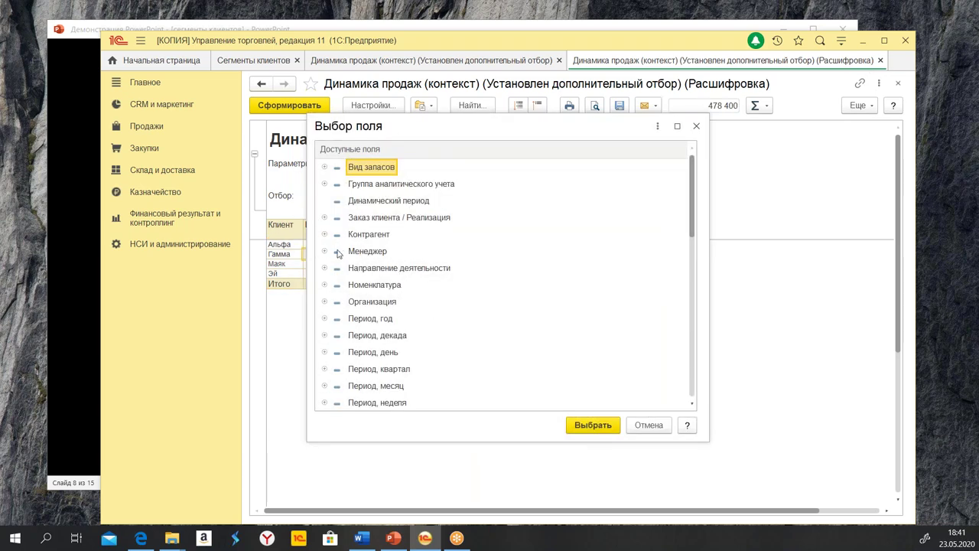
{"action": "double_click", "coordinate": [375, 286]}
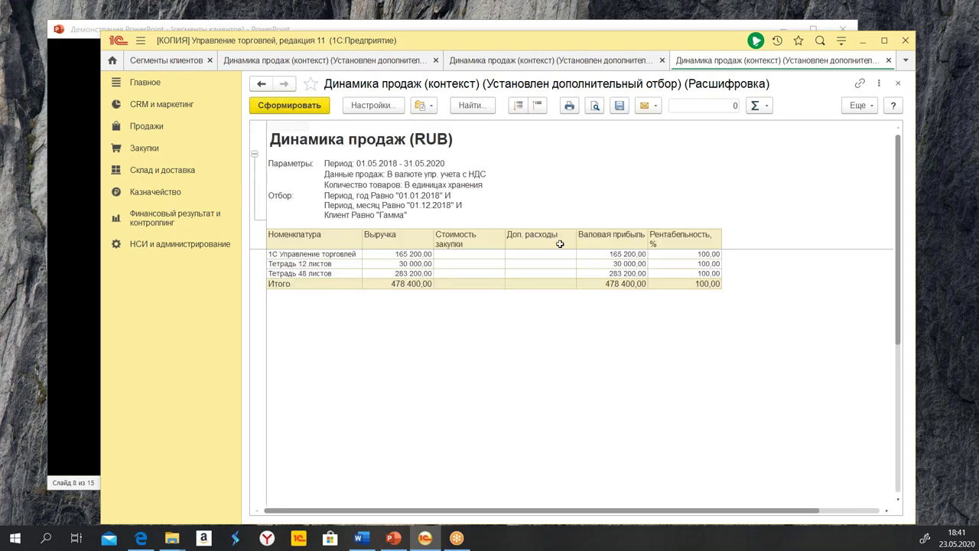
{"action": "left_click", "coordinate": [889, 61]}
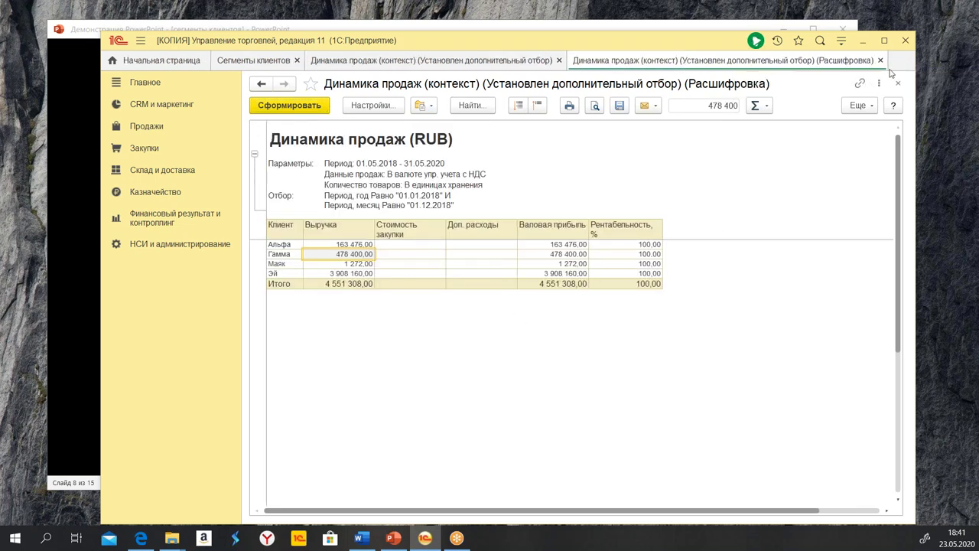
{"action": "left_click", "coordinate": [887, 61]}
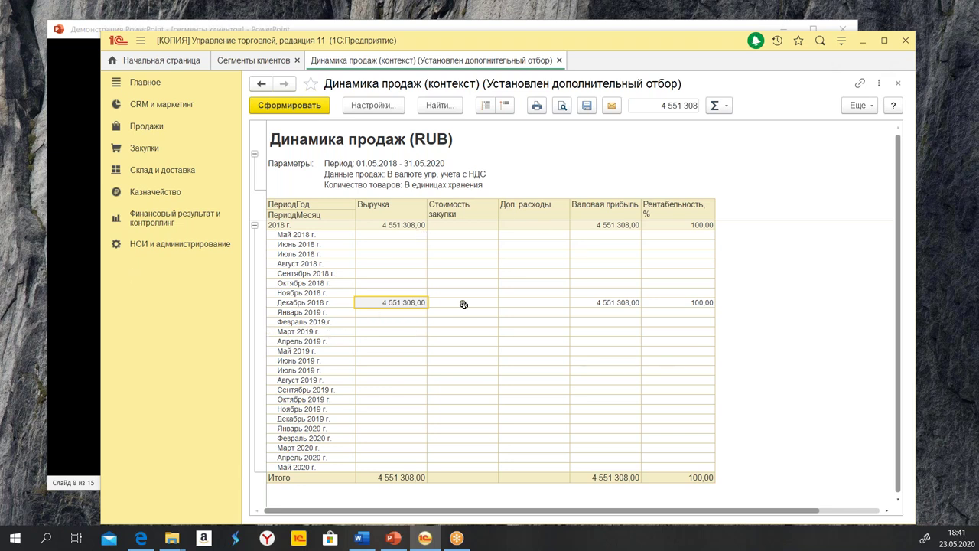
{"action": "left_click", "coordinate": [558, 61]}
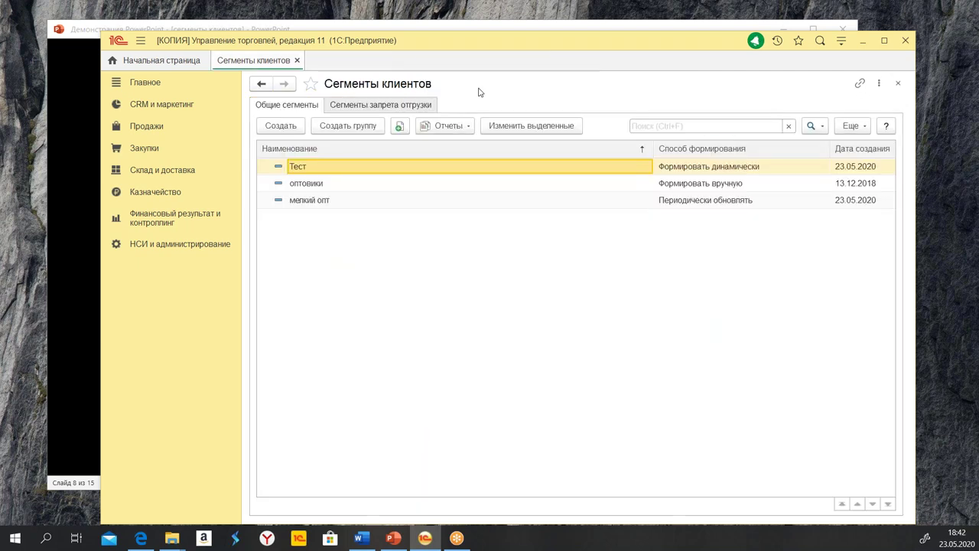
Generate the Продажи по сегменту report for Стоп-лист and inspect December 2018 figures
{"action": "left_click", "coordinate": [364, 106]}
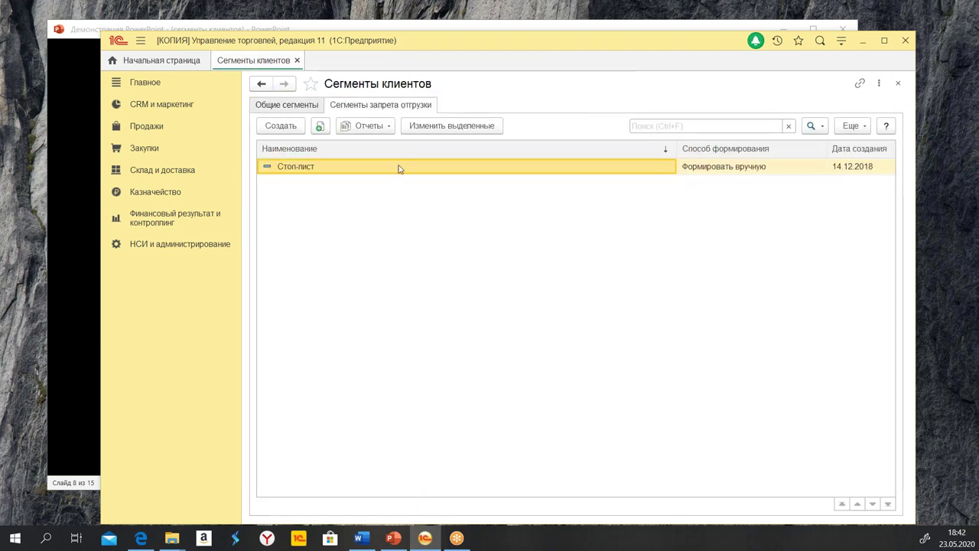
{"action": "left_click", "coordinate": [362, 127]}
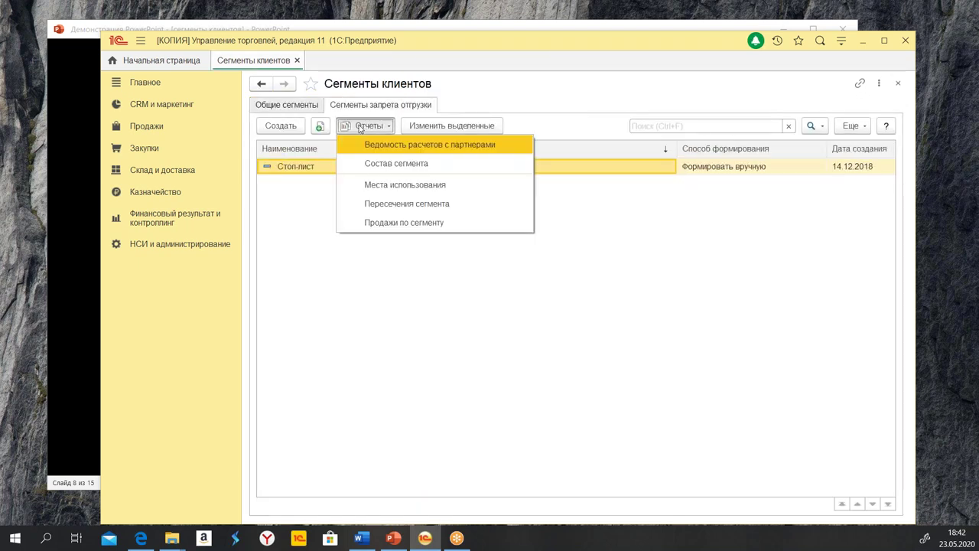
{"action": "left_click", "coordinate": [419, 222]}
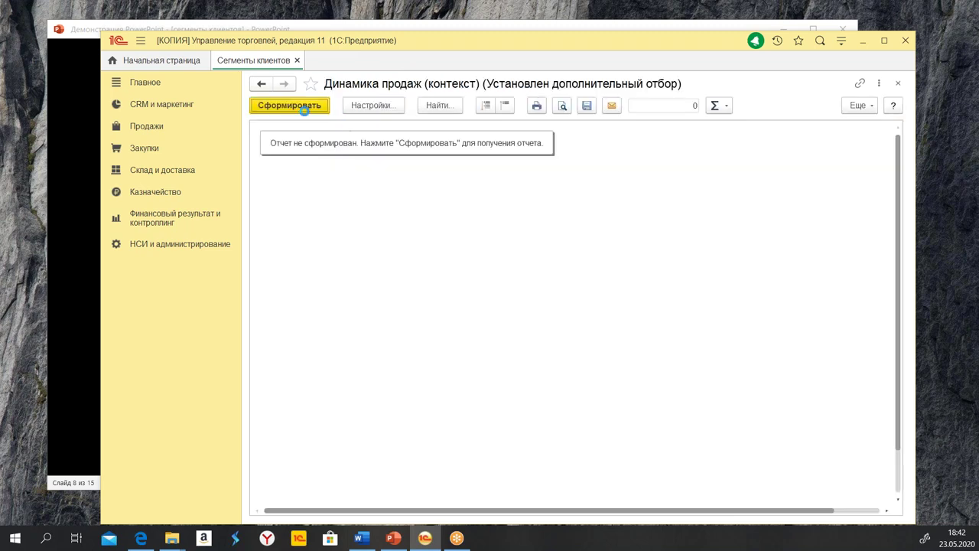
{"action": "left_click", "coordinate": [301, 107]}
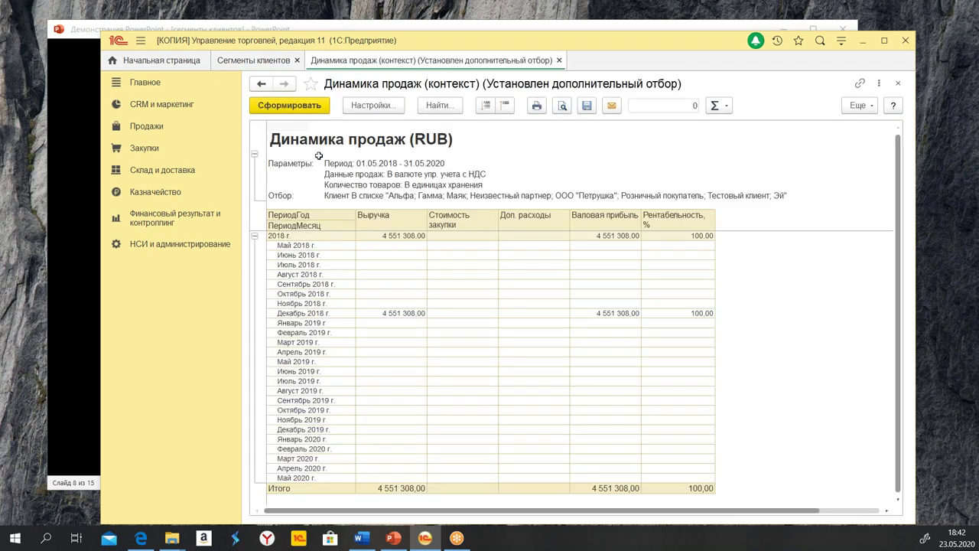
{"action": "left_click", "coordinate": [397, 312]}
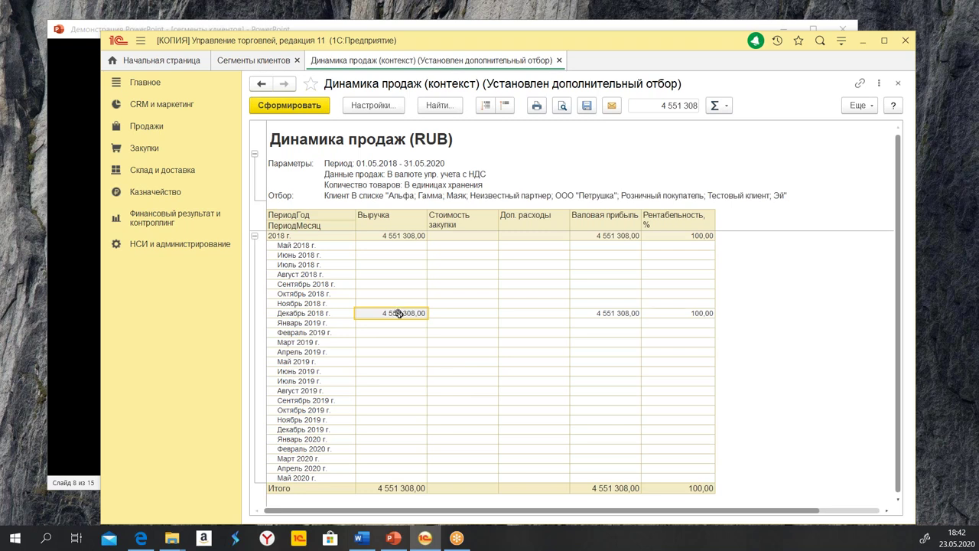
{"action": "left_click_drag", "start_coordinate": [580, 316], "coordinate": [676, 316]}
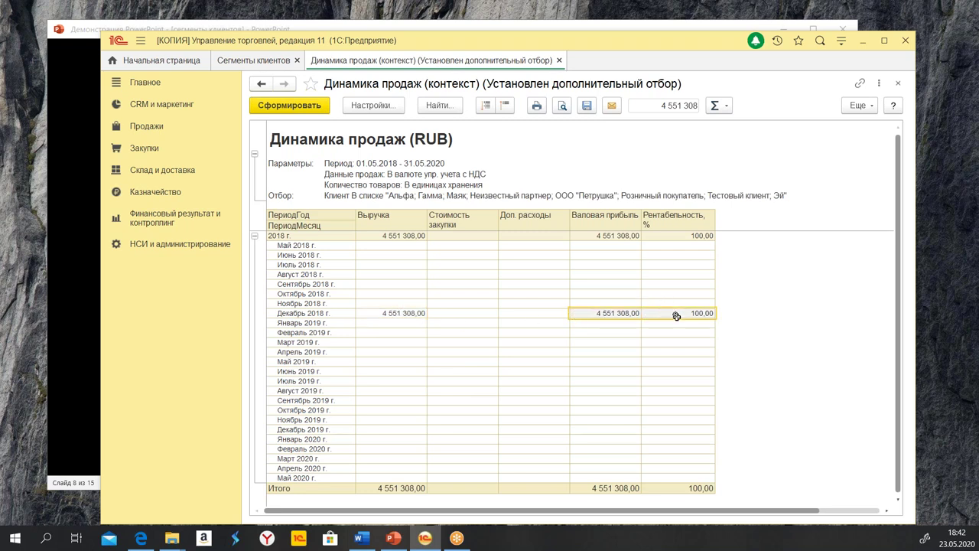
{"action": "left_click", "coordinate": [775, 304]}
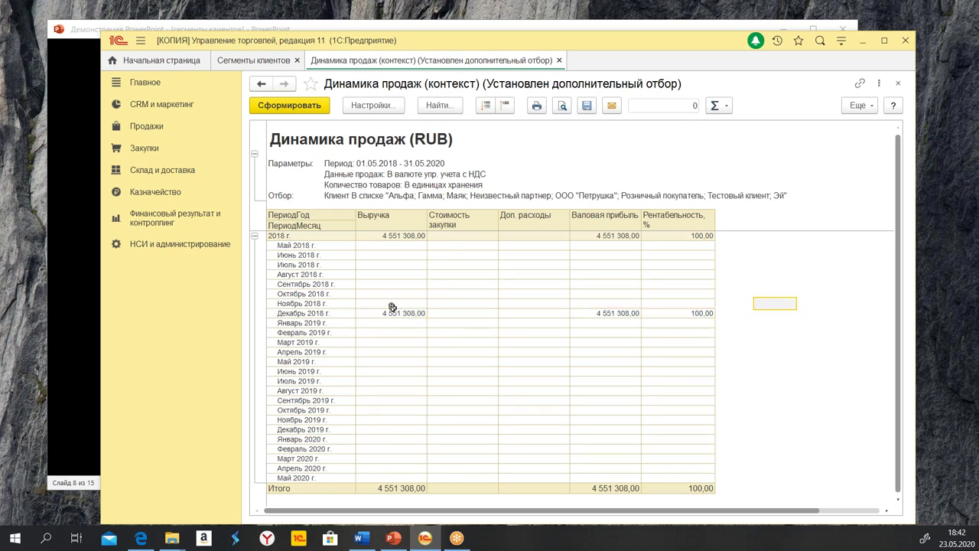
Browse the report's Настройки without changes, then close the sales report
{"action": "left_click", "coordinate": [372, 105]}
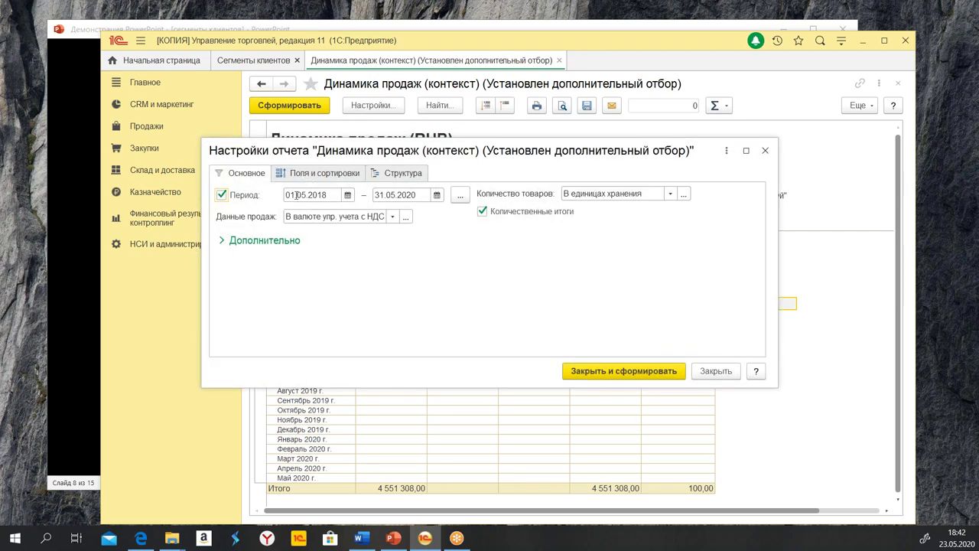
{"action": "left_click", "coordinate": [308, 174]}
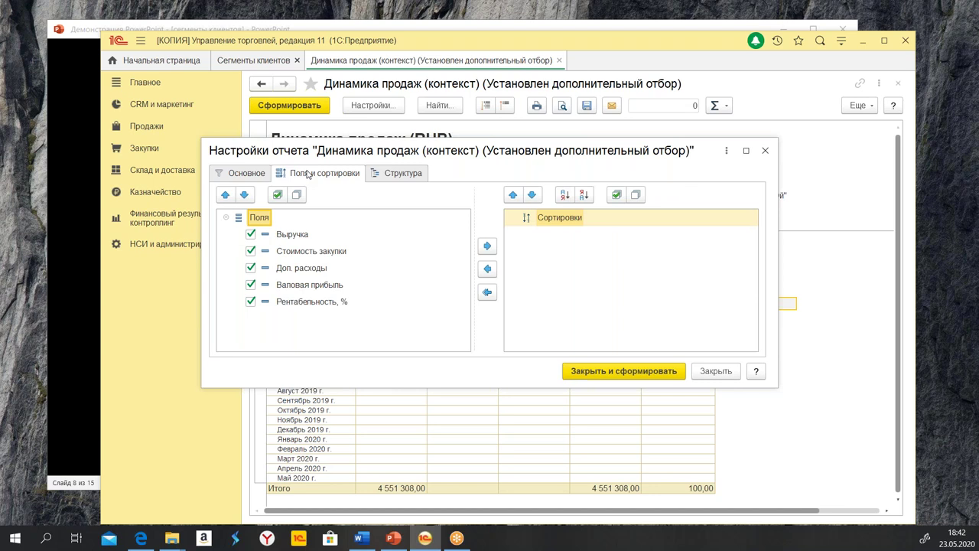
{"action": "left_click", "coordinate": [234, 176]}
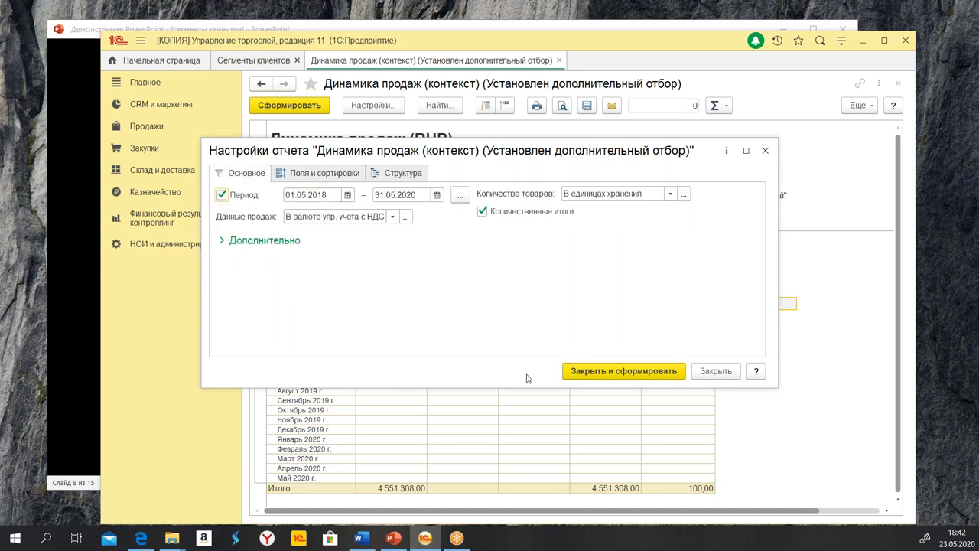
{"action": "left_click", "coordinate": [250, 241]}
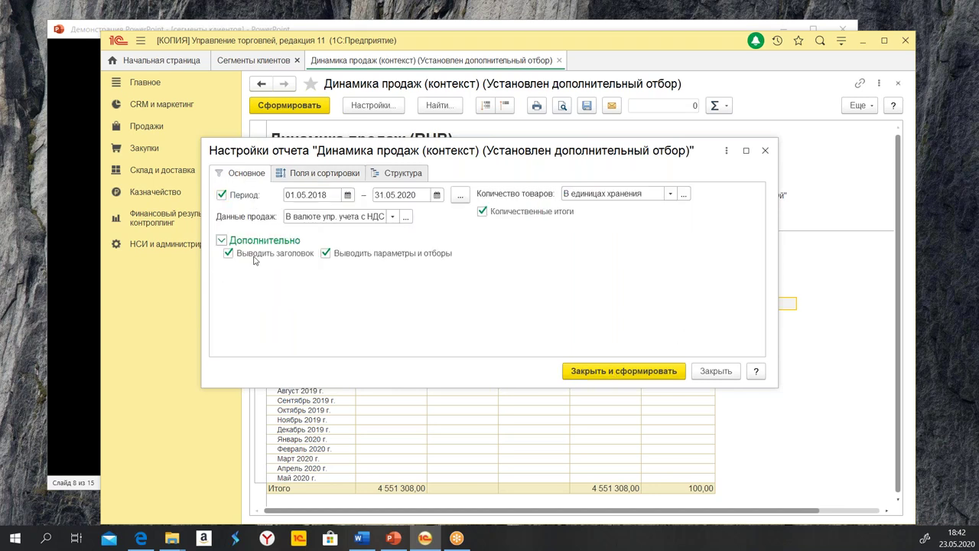
{"action": "left_click", "coordinate": [724, 373]}
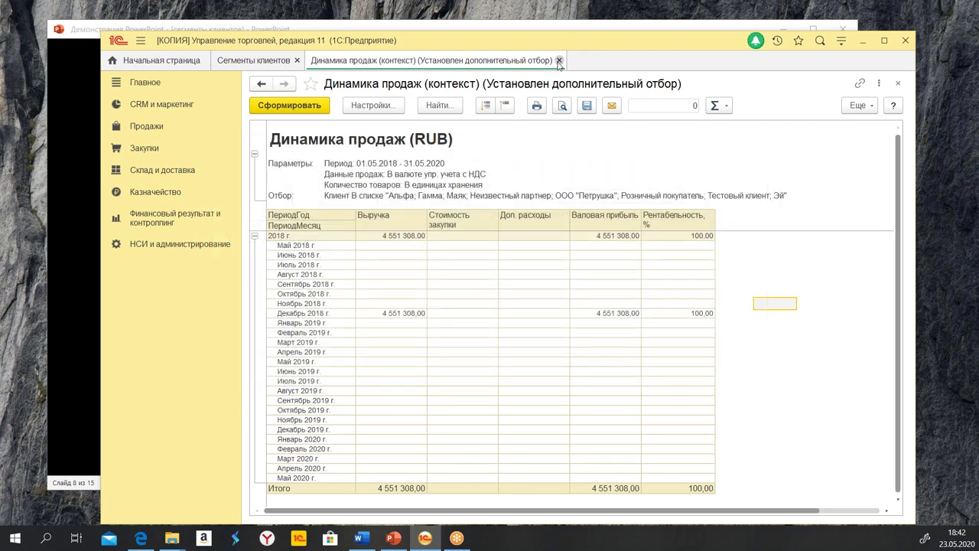
{"action": "left_click", "coordinate": [559, 60]}
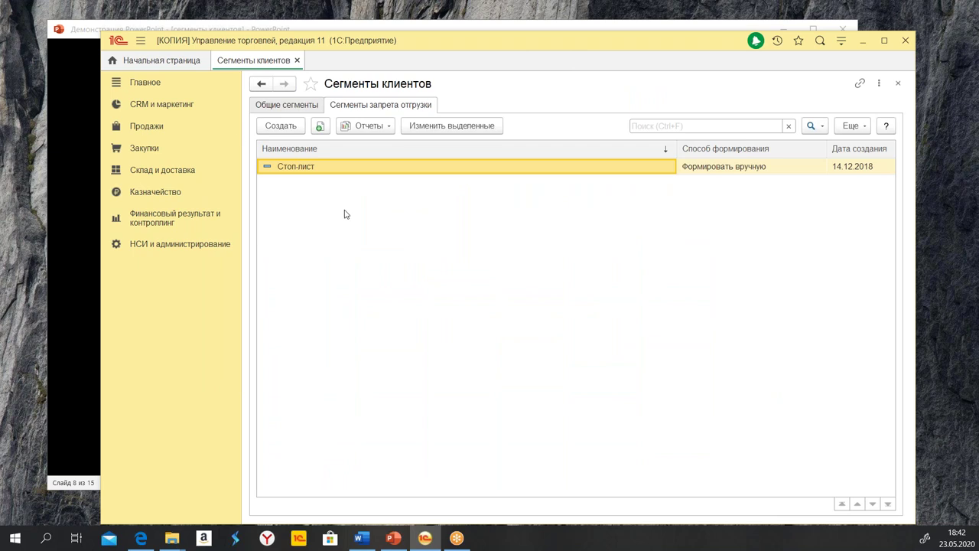
Switch between the general and shipment-ban segment lists, then open CRM и маркетинг
{"action": "left_click", "coordinate": [274, 106]}
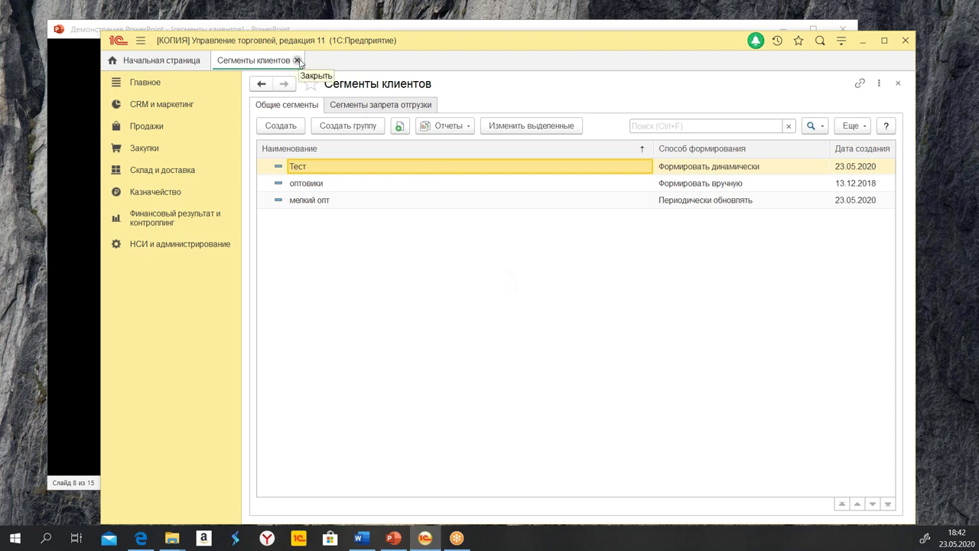
{"action": "left_click", "coordinate": [365, 107]}
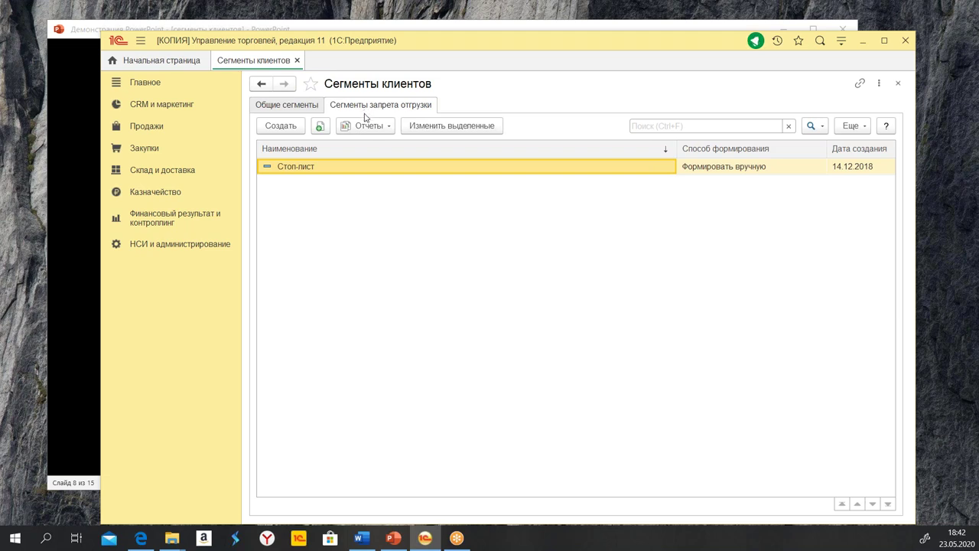
{"action": "left_click", "coordinate": [171, 107]}
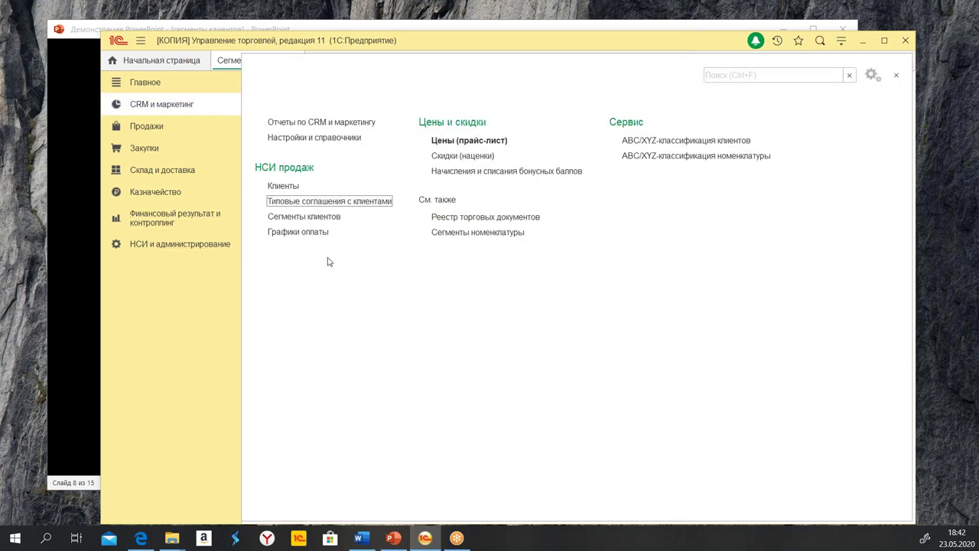
Create a new standard client agreement numbered 11, dated 01.01.2001, named тест
{"action": "left_click", "coordinate": [301, 205]}
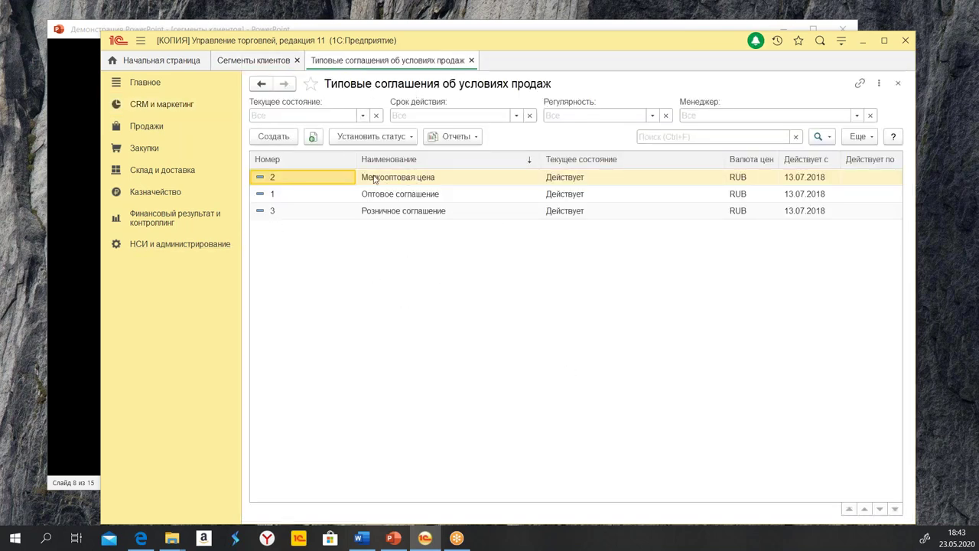
{"action": "left_click", "coordinate": [277, 141]}
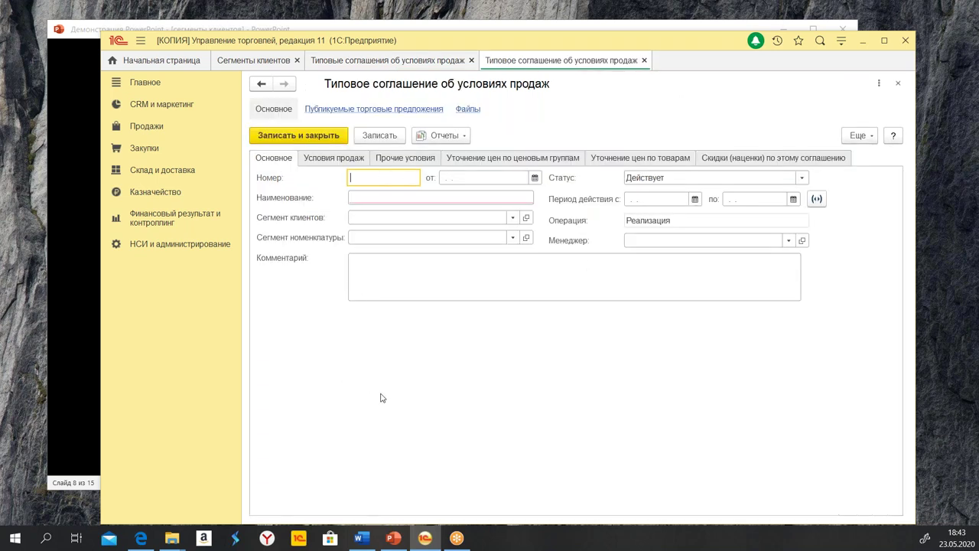
{"action": "type", "text": "11"}
{"action": "key", "text": "Tab"}
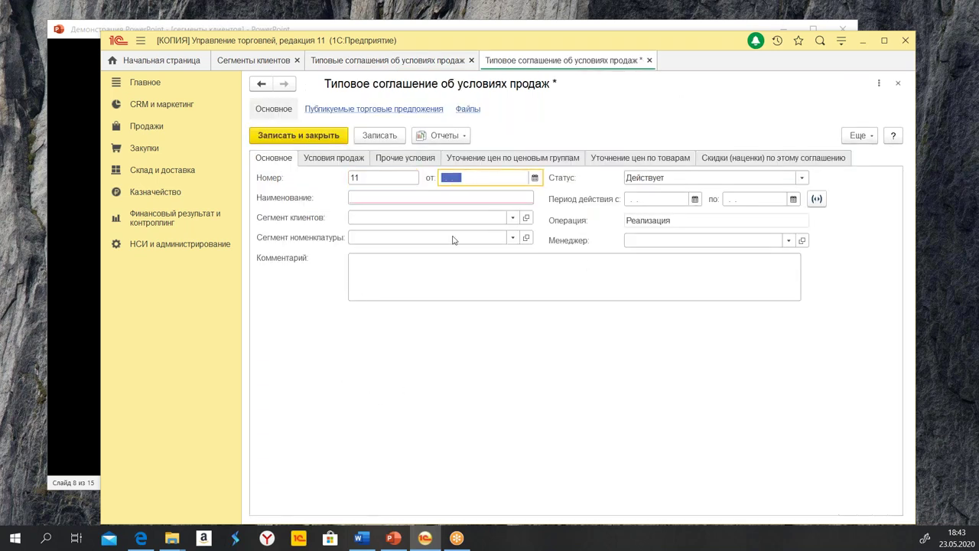
{"action": "type", "text": "01.01.2001"}
{"action": "key", "text": "Tab"}
{"action": "type", "text": "т"}
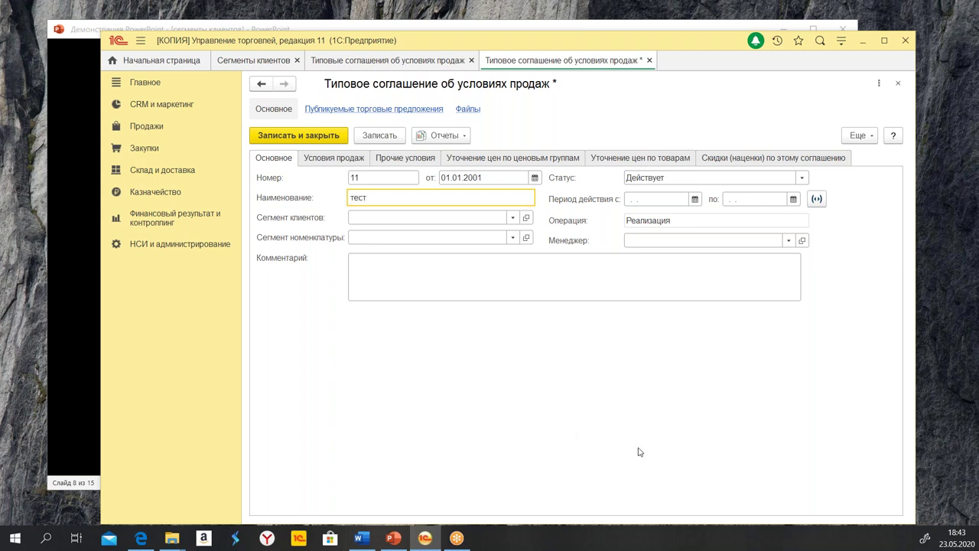
Set the agreement's Сегмент клиентов to оптовики
{"action": "left_click", "coordinate": [399, 219]}
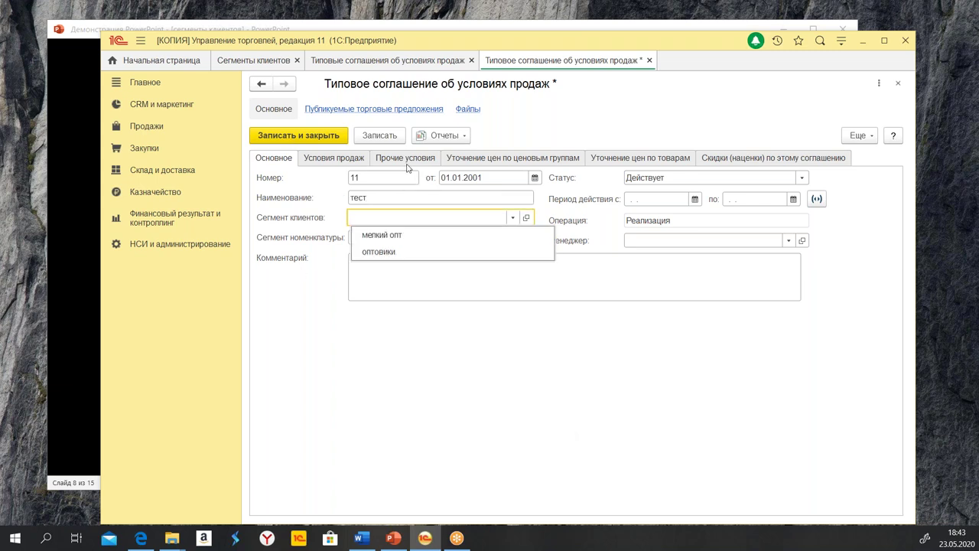
{"action": "key", "text": "Down"}
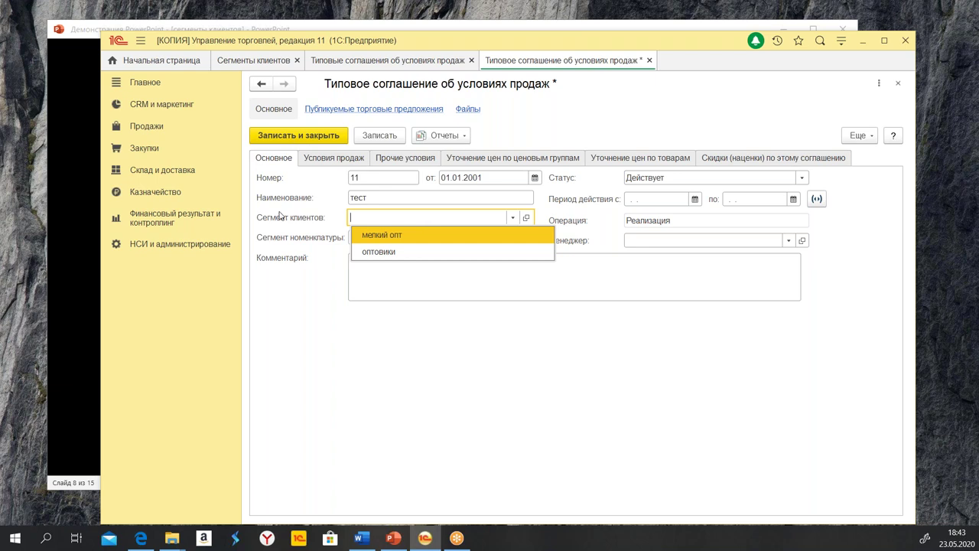
{"action": "left_click", "coordinate": [414, 258]}
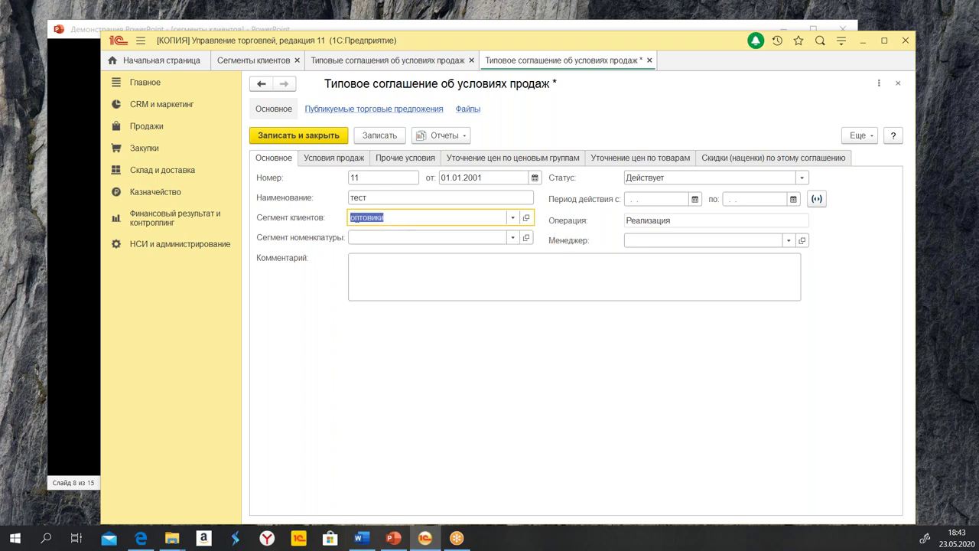
{"action": "left_click", "coordinate": [323, 158]}
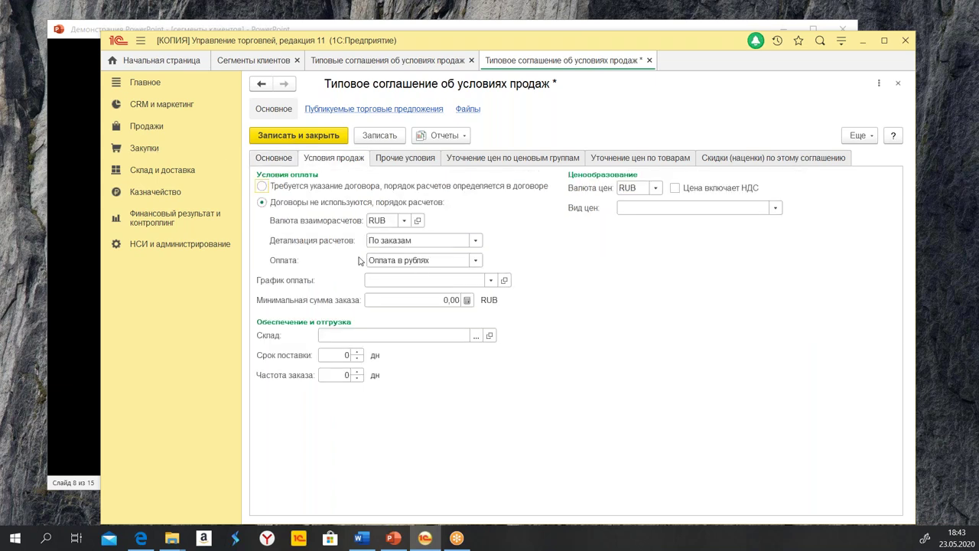
Set Предоплата 100 %, Транзитный склад, 1-day delivery and order frequency, and Грабительская цена
{"action": "left_click", "coordinate": [491, 280]}
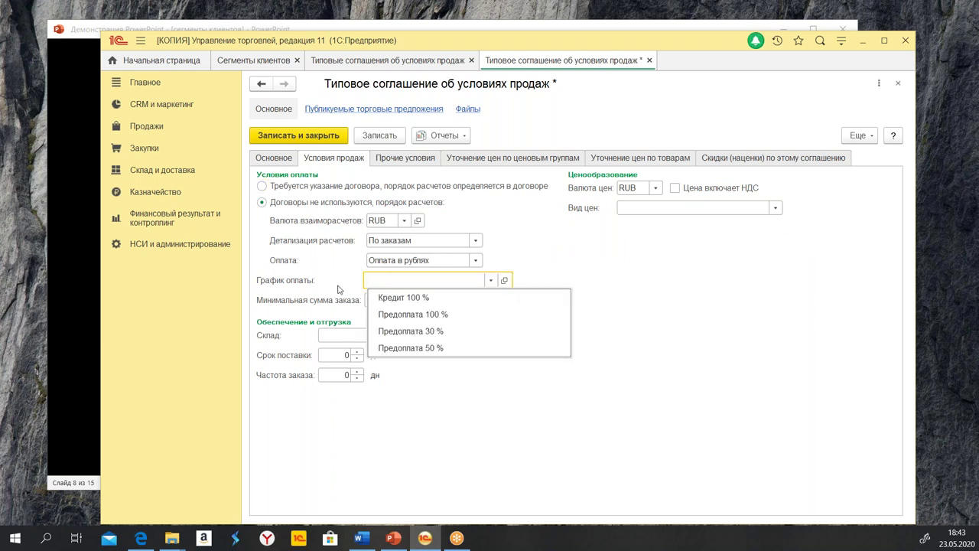
{"action": "left_click", "coordinate": [425, 315]}
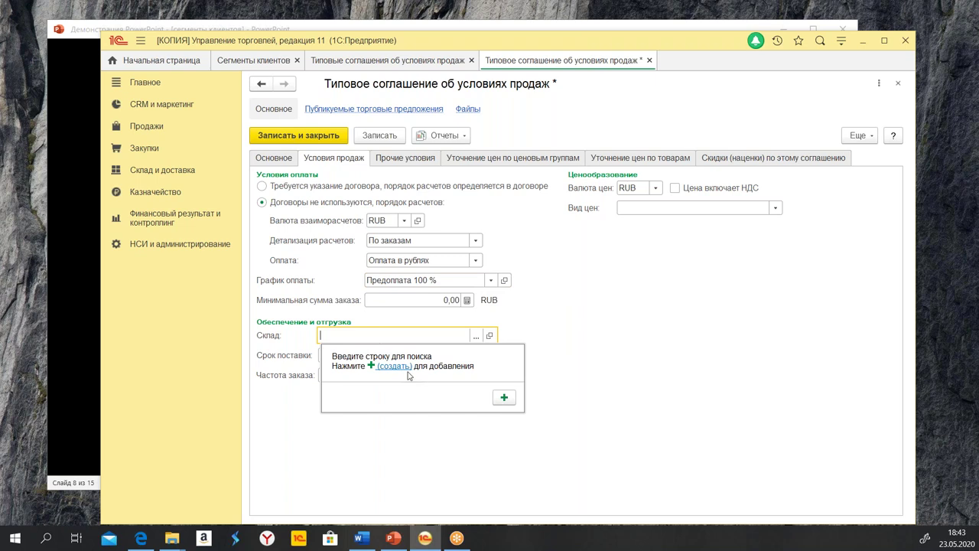
{"action": "left_click", "coordinate": [476, 334]}
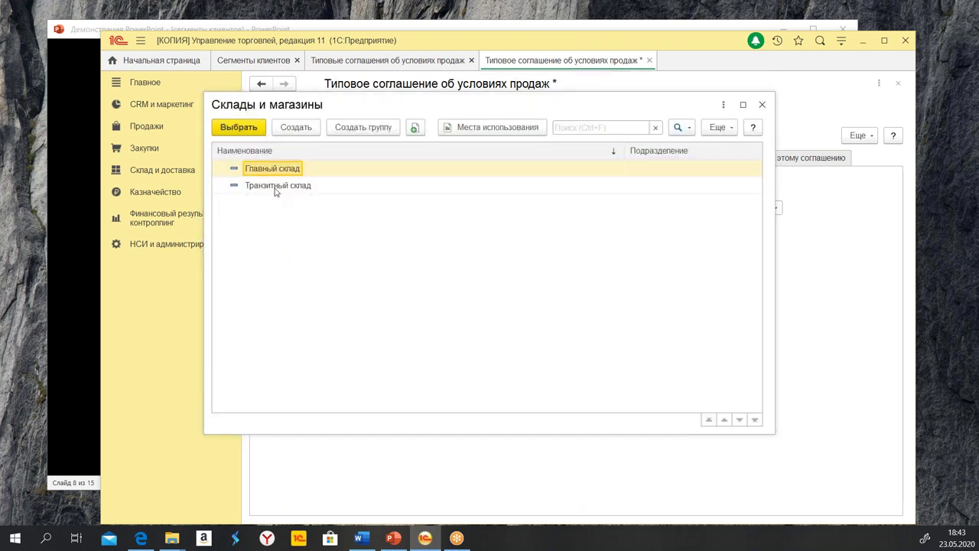
{"action": "double_click", "coordinate": [276, 186]}
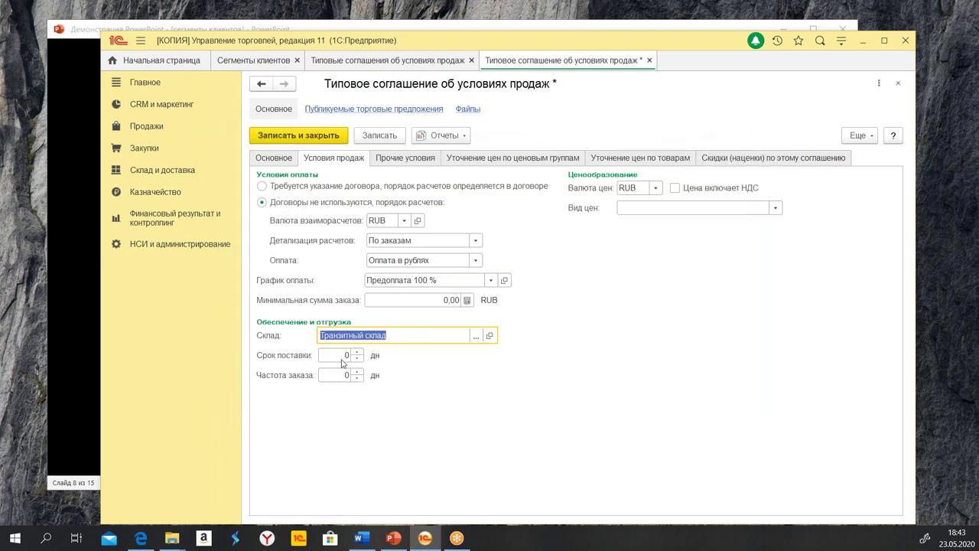
{"action": "left_click", "coordinate": [328, 357]}
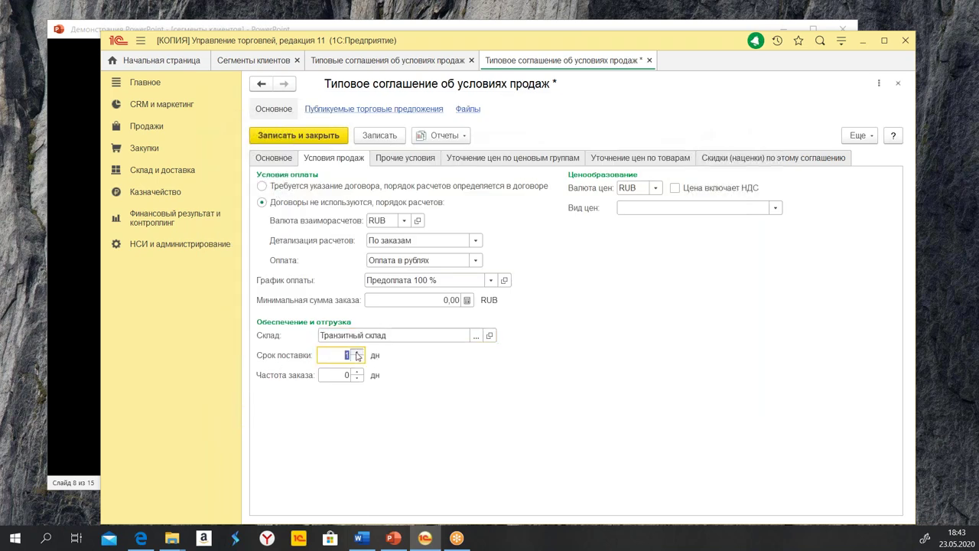
{"action": "left_click", "coordinate": [358, 371]}
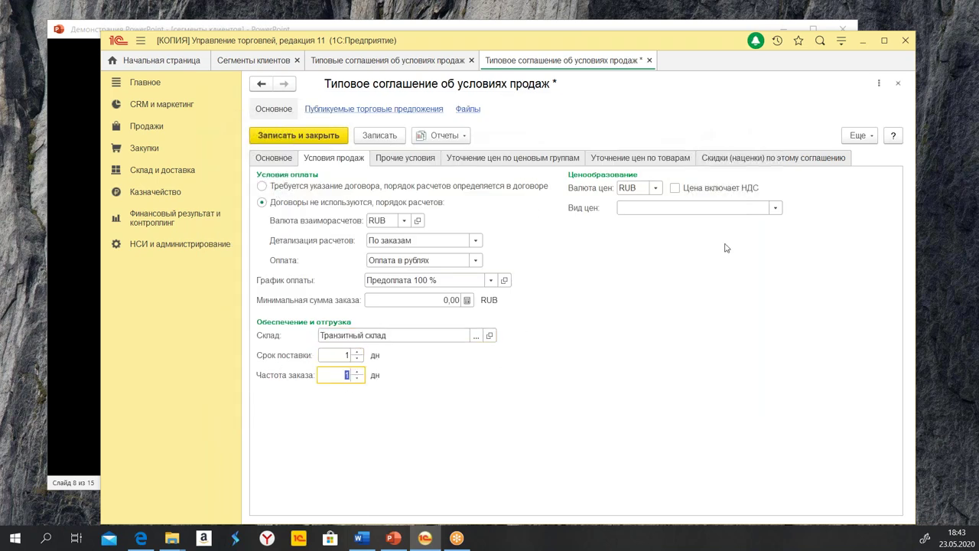
{"action": "left_click", "coordinate": [774, 211]}
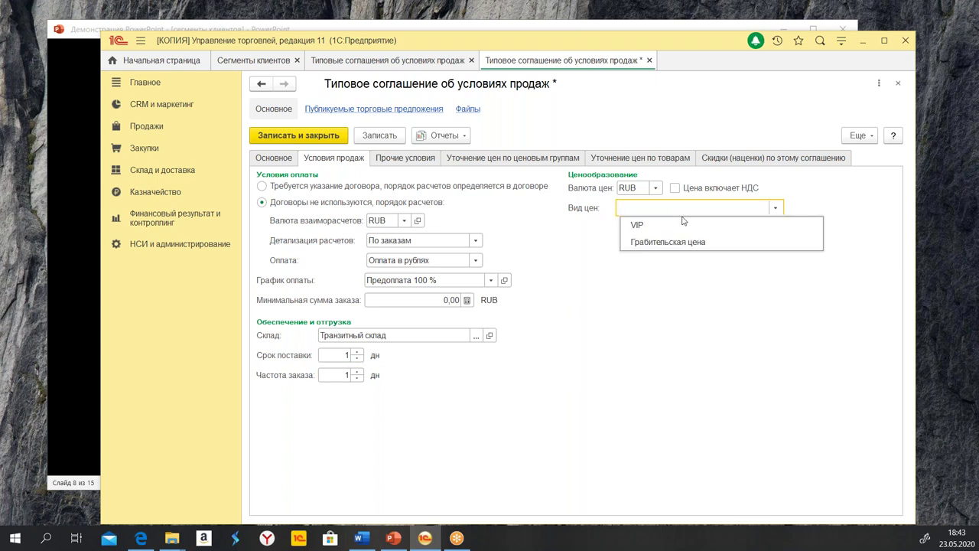
{"action": "left_click", "coordinate": [711, 253]}
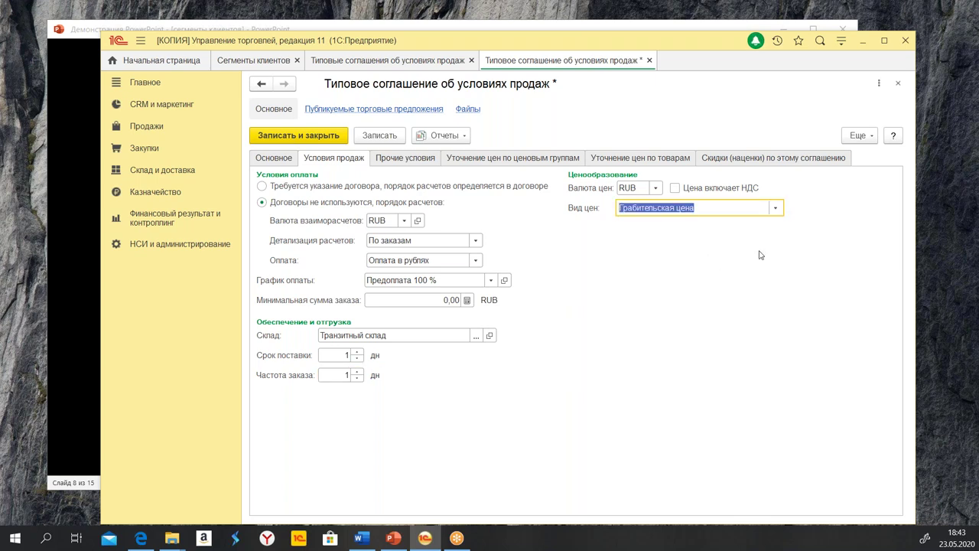
{"action": "left_click", "coordinate": [417, 159]}
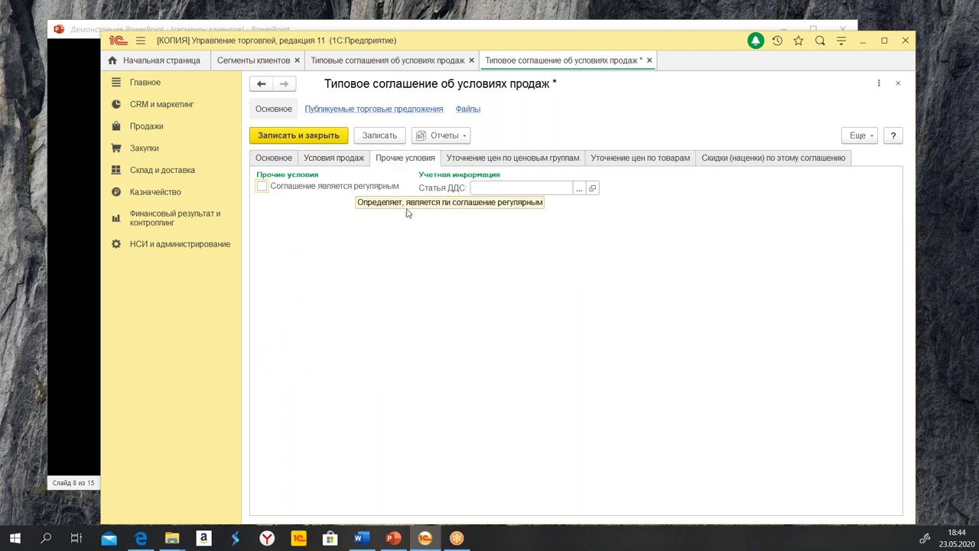
Set Статья ДДС to Поступление оплаты от клиента and review pricing and discount tabs
{"action": "left_click", "coordinate": [579, 189]}
{"action": "double_click", "coordinate": [398, 179]}
{"action": "left_click", "coordinate": [528, 159]}
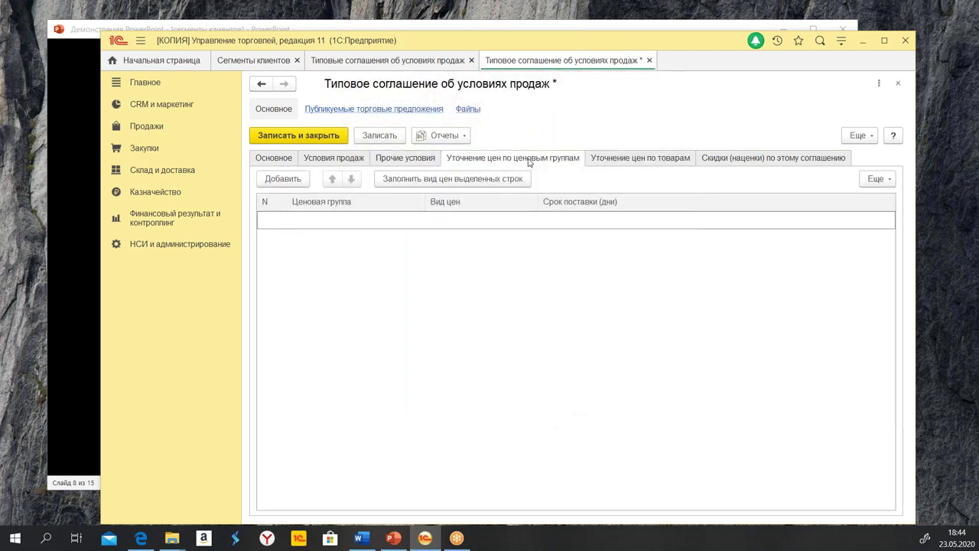
{"action": "left_click", "coordinate": [637, 158]}
{"action": "left_click", "coordinate": [739, 162]}
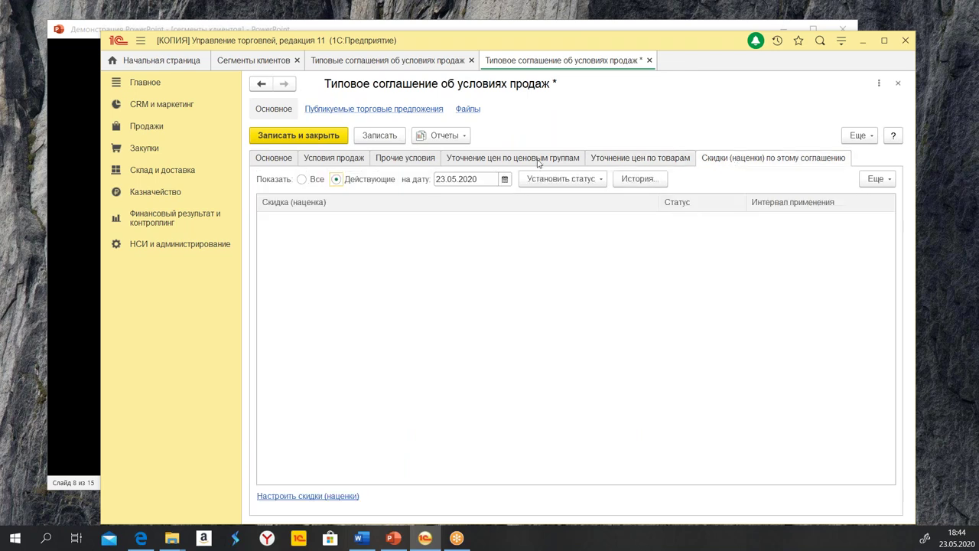
Save the тест agreement, then reopen row 11 to verify it and close it
{"action": "left_click", "coordinate": [287, 143]}
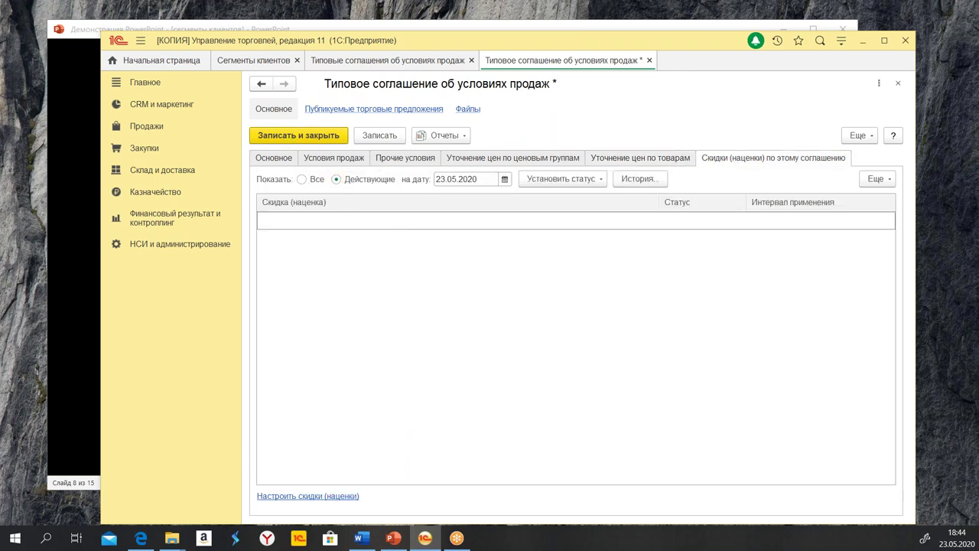
{"action": "left_click", "coordinate": [379, 229]}
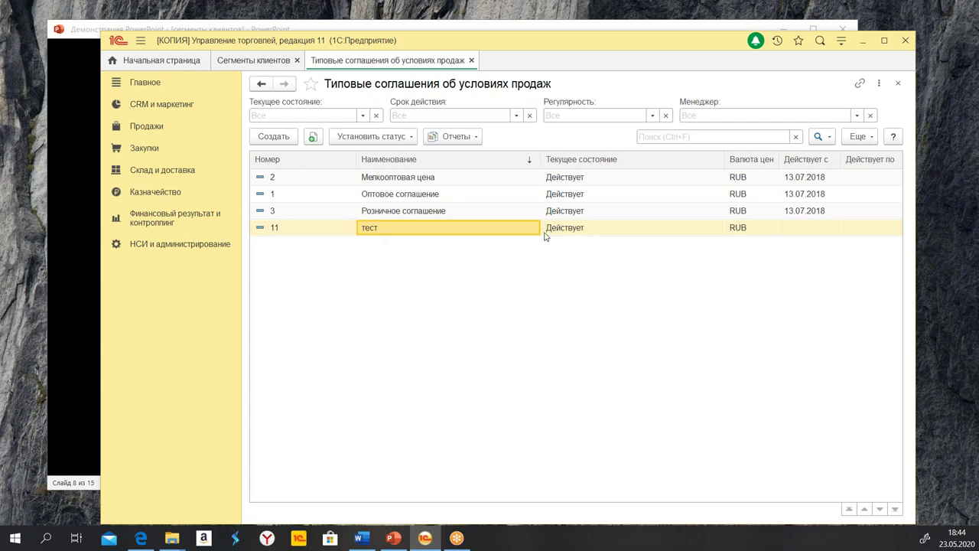
{"action": "left_click", "coordinate": [569, 228]}
{"action": "double_click", "coordinate": [566, 228]}
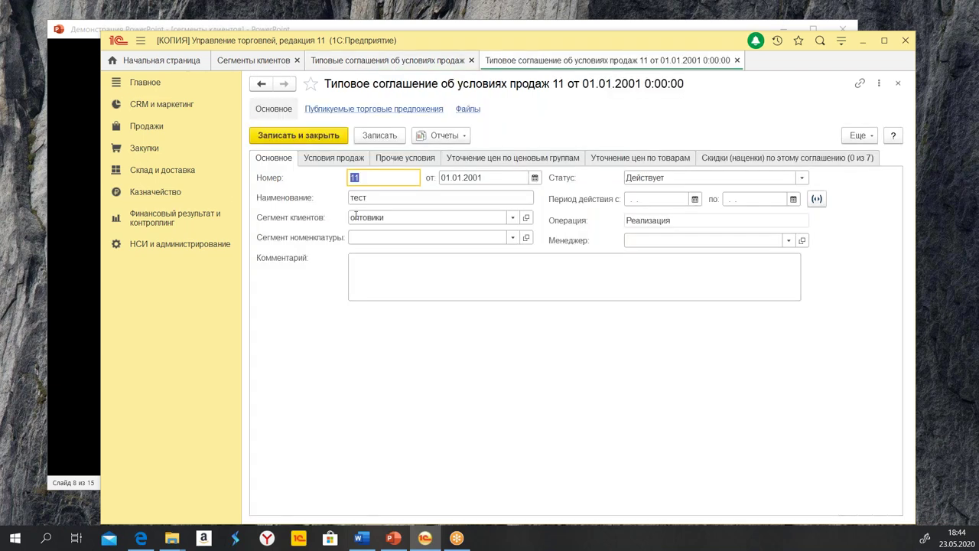
{"action": "left_click", "coordinate": [737, 60]}
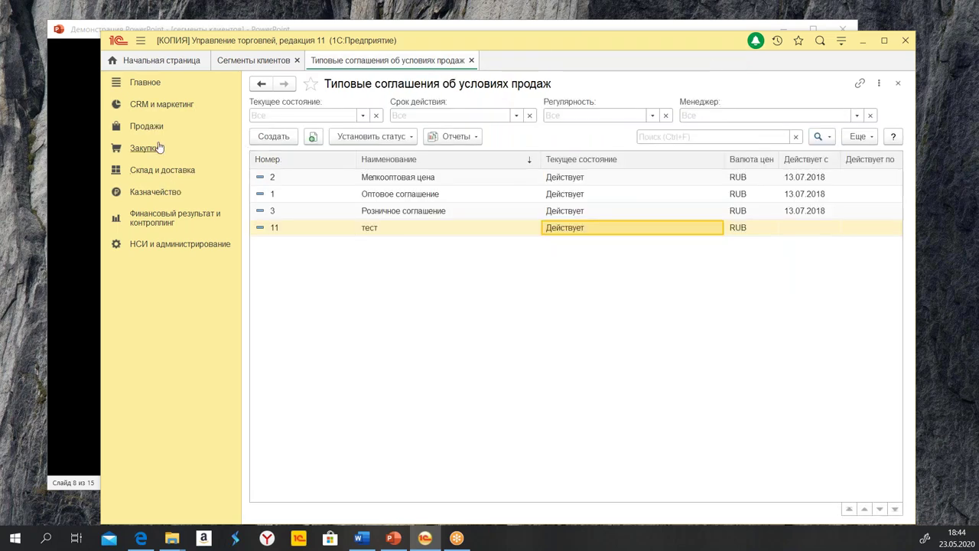
{"action": "left_click", "coordinate": [149, 128]}
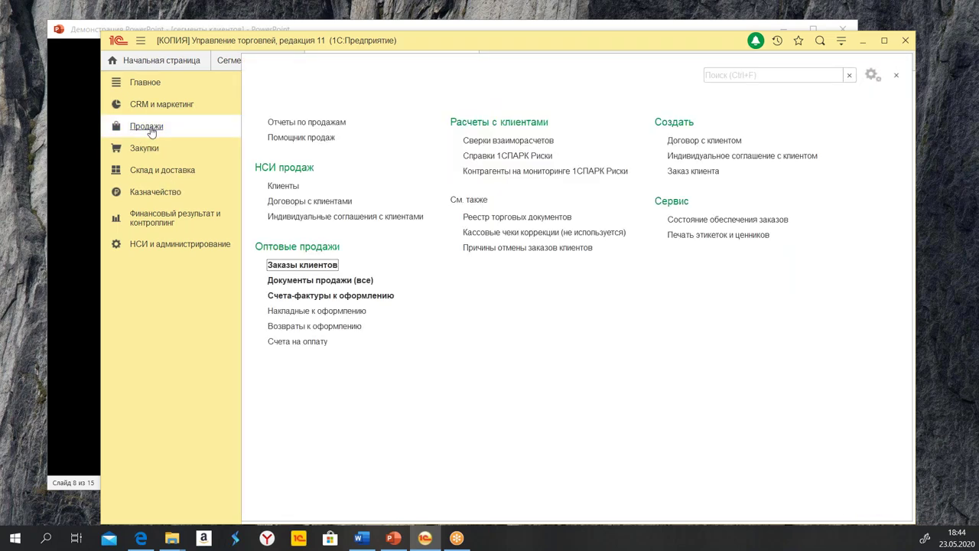
Create a new client order for ООО "Петрушка" and check its Соглашение options
{"action": "left_click", "coordinate": [310, 268]}
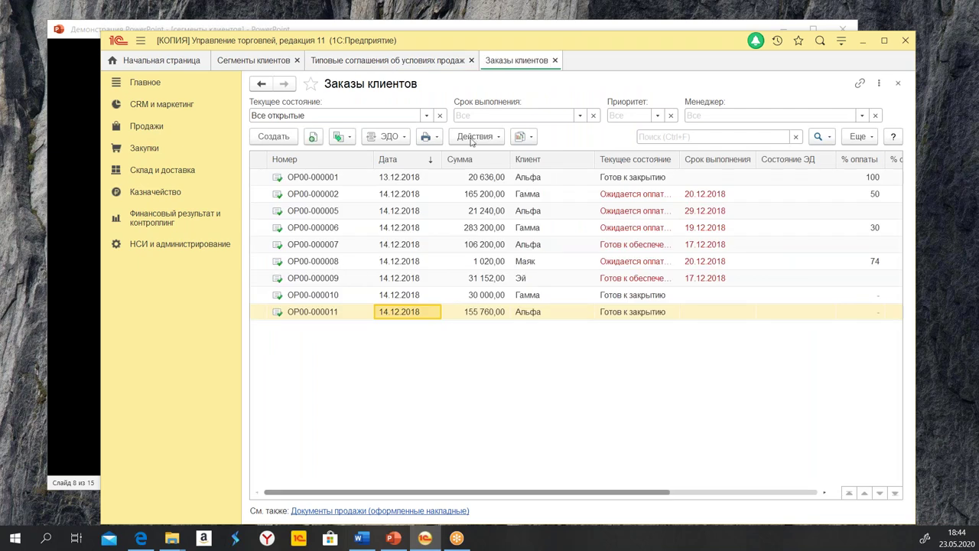
{"action": "left_click", "coordinate": [274, 140]}
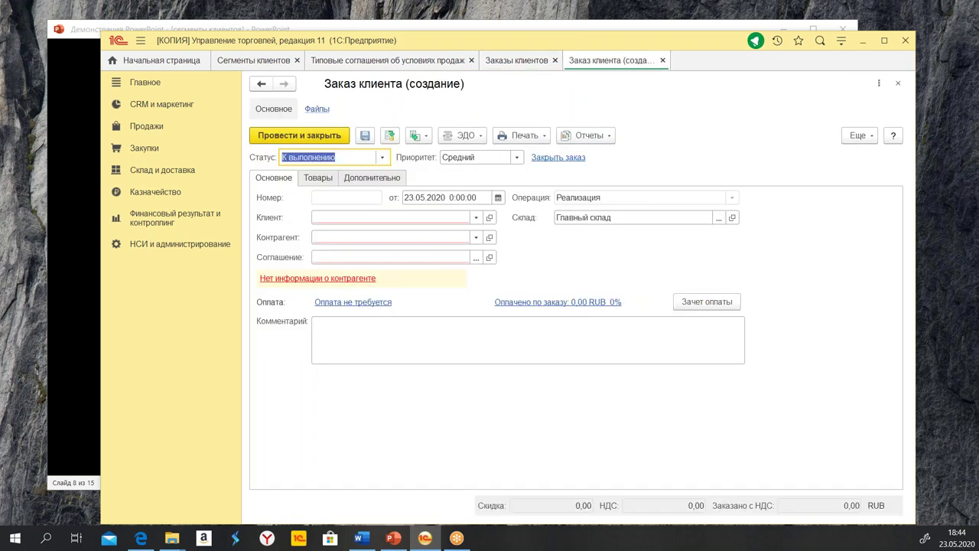
{"action": "left_click", "coordinate": [409, 218]}
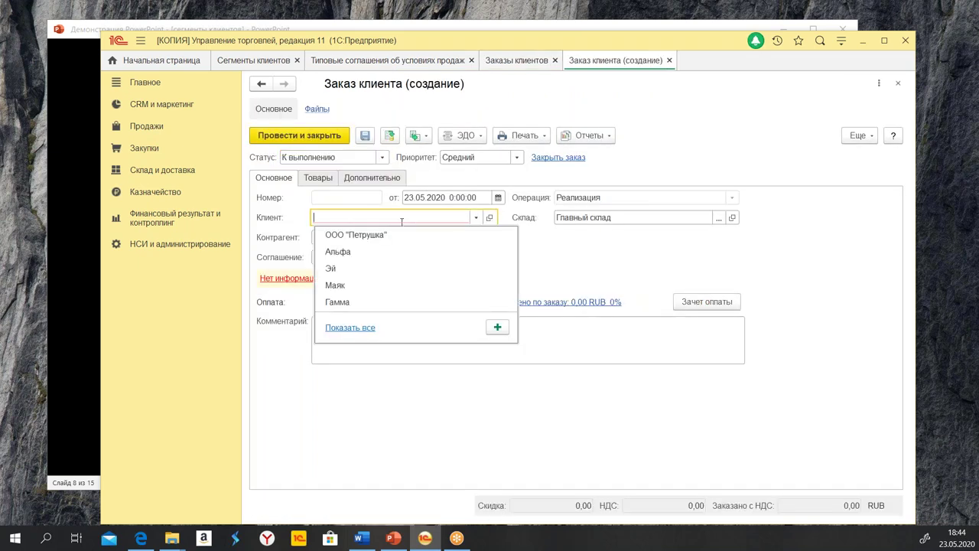
{"action": "left_click", "coordinate": [346, 234]}
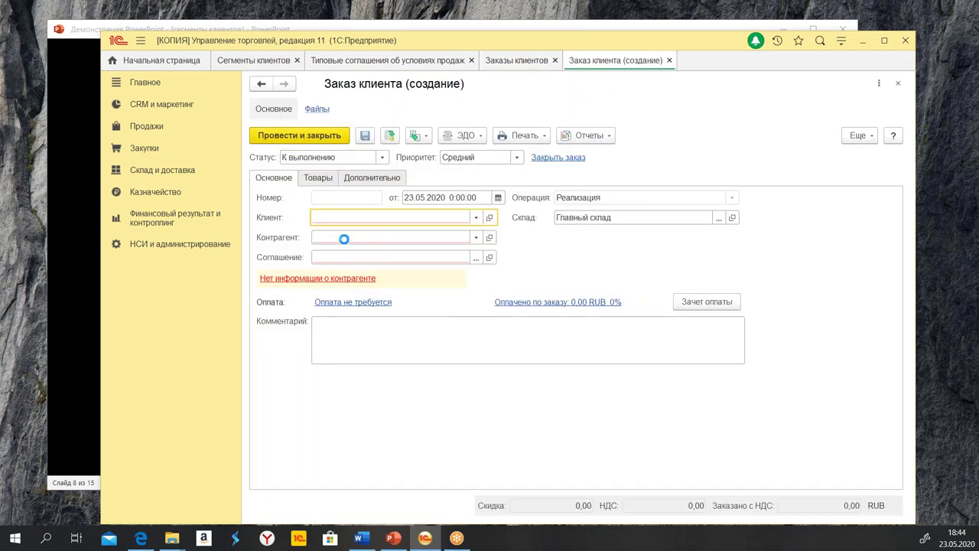
{"action": "left_click", "coordinate": [476, 258]}
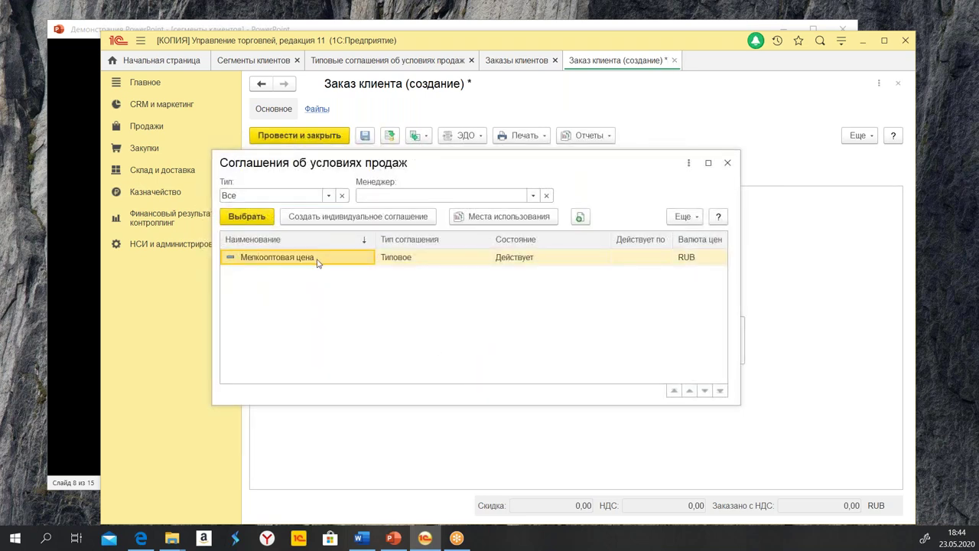
{"action": "left_click", "coordinate": [727, 163]}
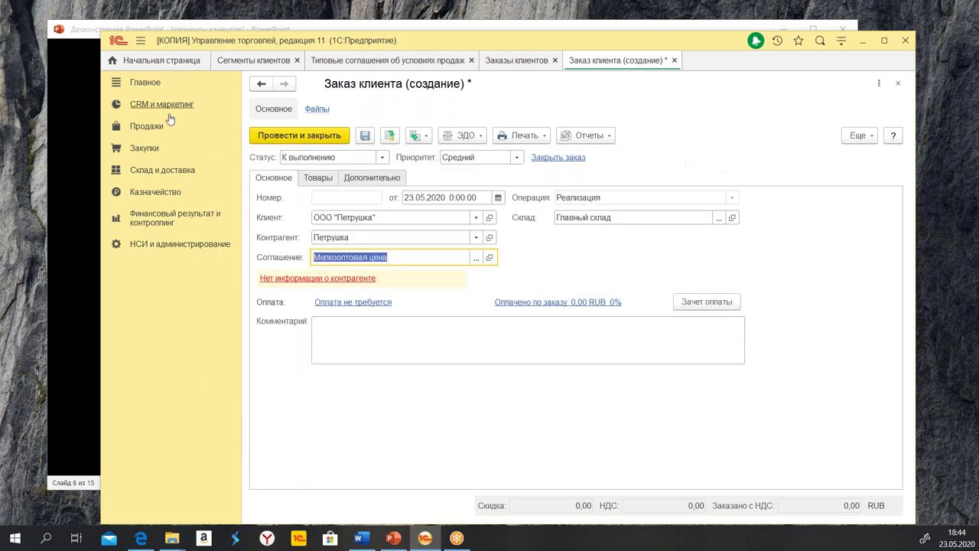
{"action": "left_click", "coordinate": [163, 105]}
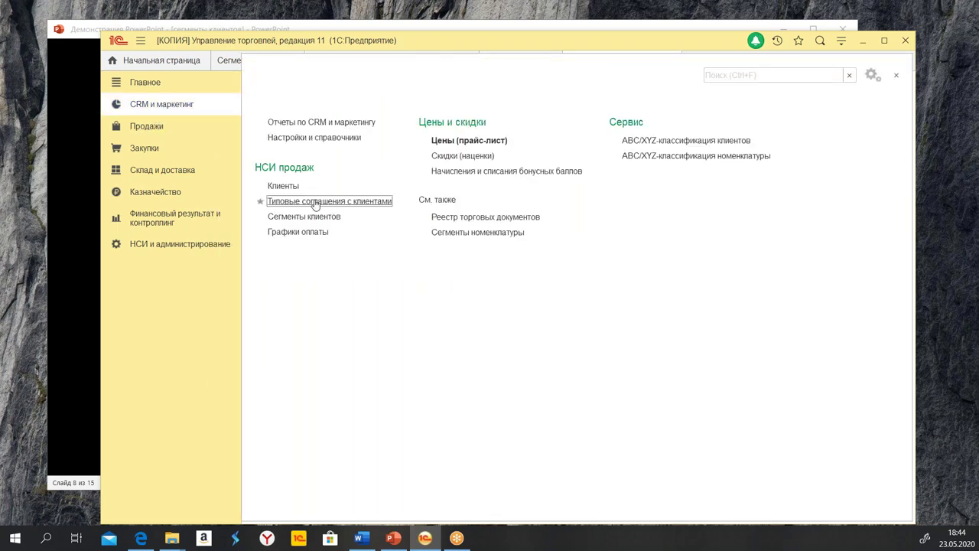
Open the оптовики segment's Состав сегмента report
{"action": "left_click", "coordinate": [285, 218]}
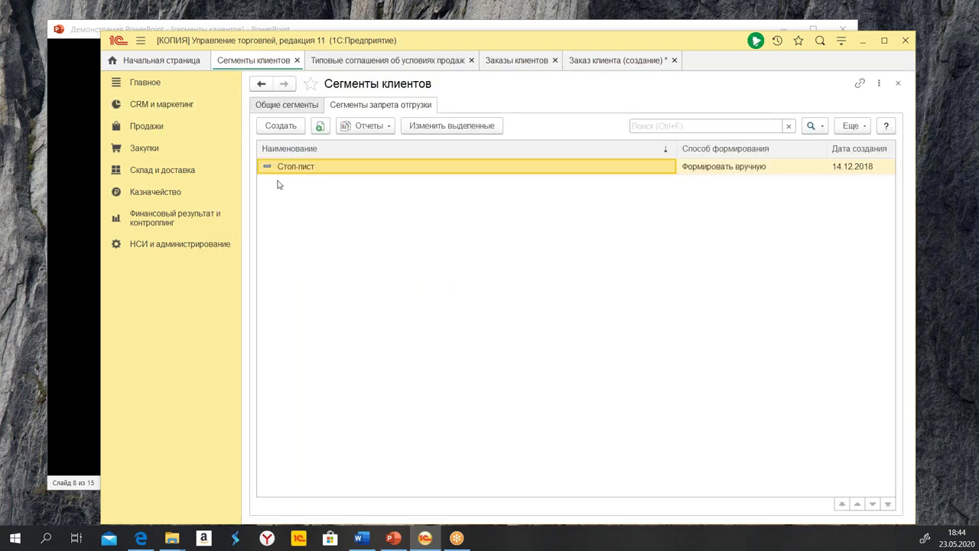
{"action": "left_click", "coordinate": [287, 106]}
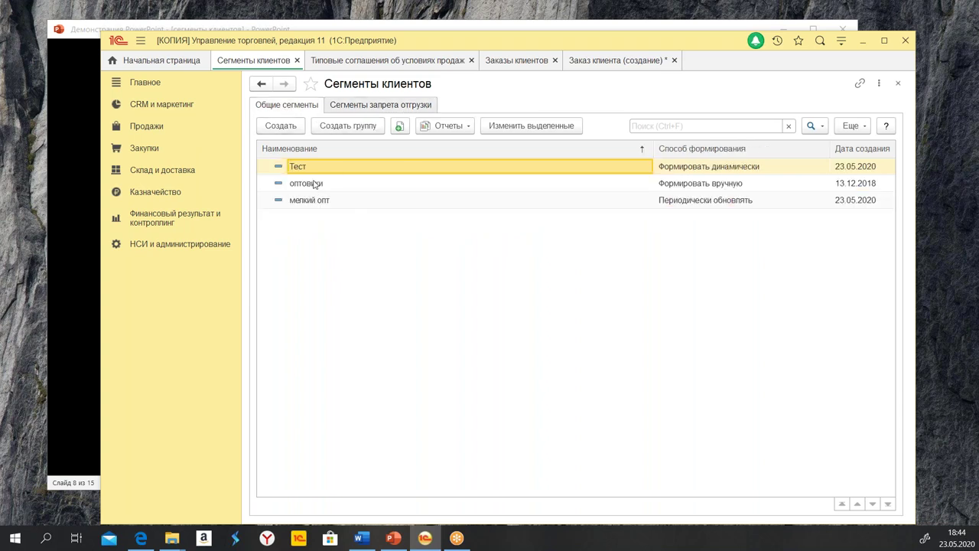
{"action": "double_click", "coordinate": [319, 184]}
{"action": "left_click", "coordinate": [601, 111]}
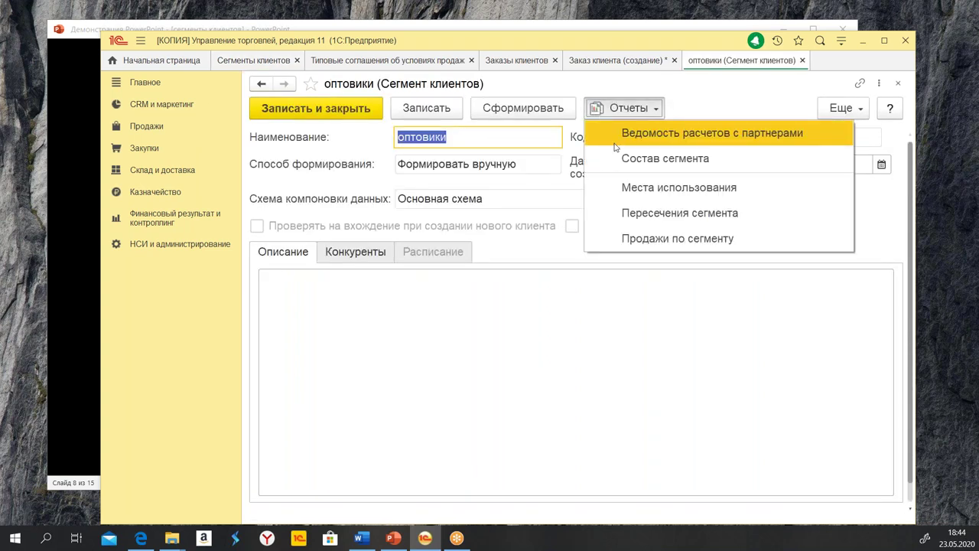
{"action": "left_click", "coordinate": [620, 159]}
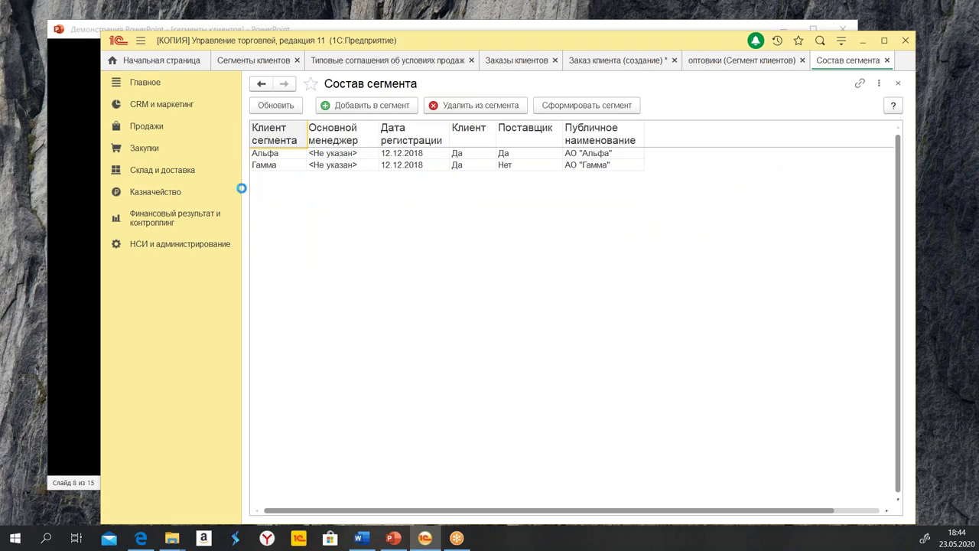
Add ООО "Петрушка" to оптовики, then save and close the segment
{"action": "left_click", "coordinate": [364, 106]}
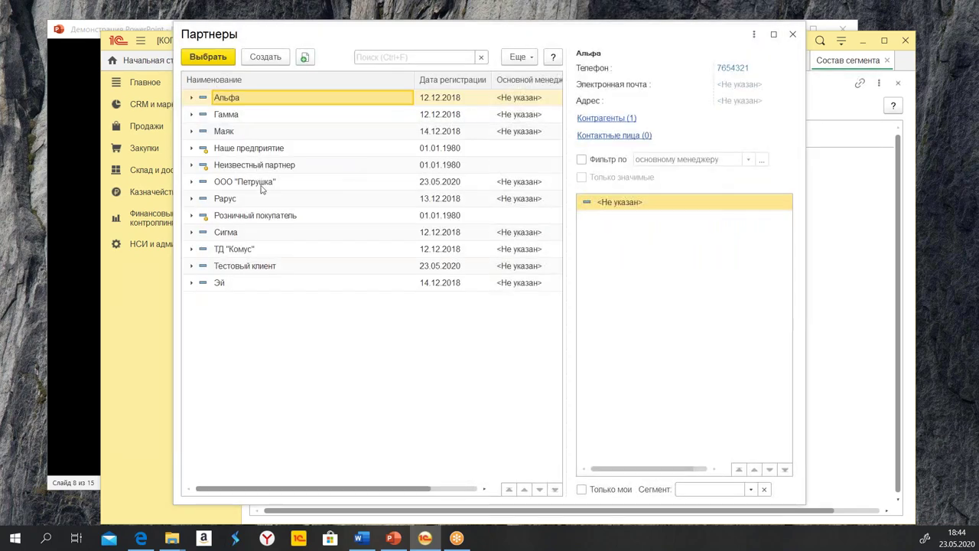
{"action": "double_click", "coordinate": [262, 182]}
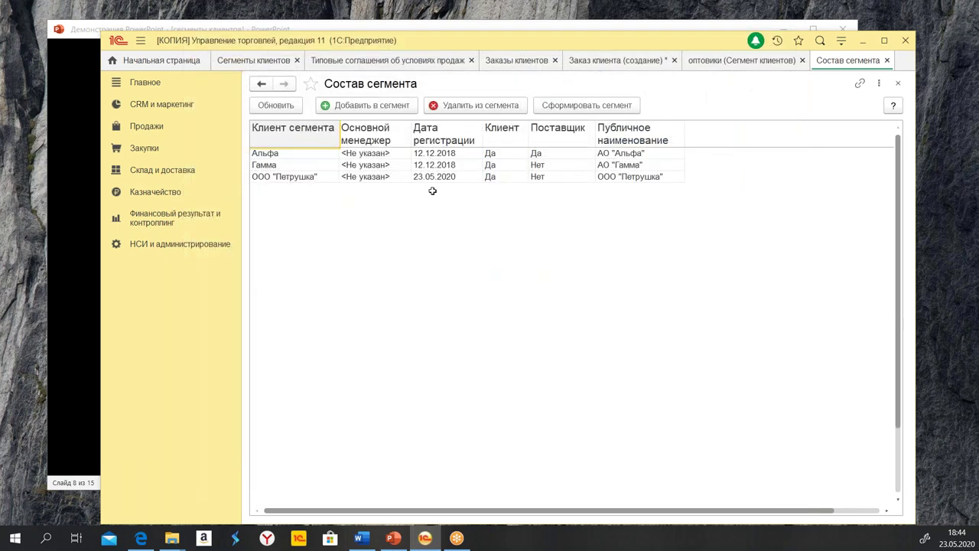
{"action": "left_click", "coordinate": [887, 59]}
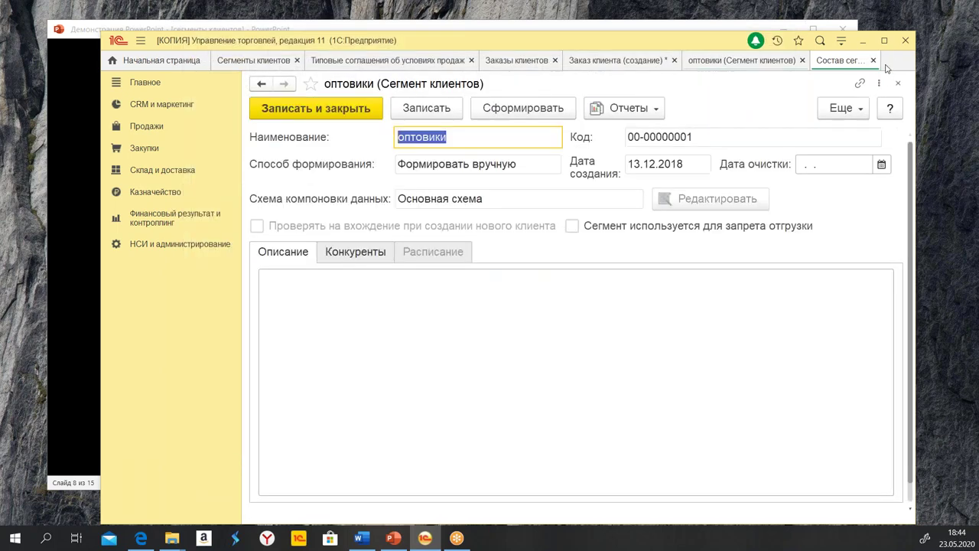
{"action": "left_click", "coordinate": [302, 113]}
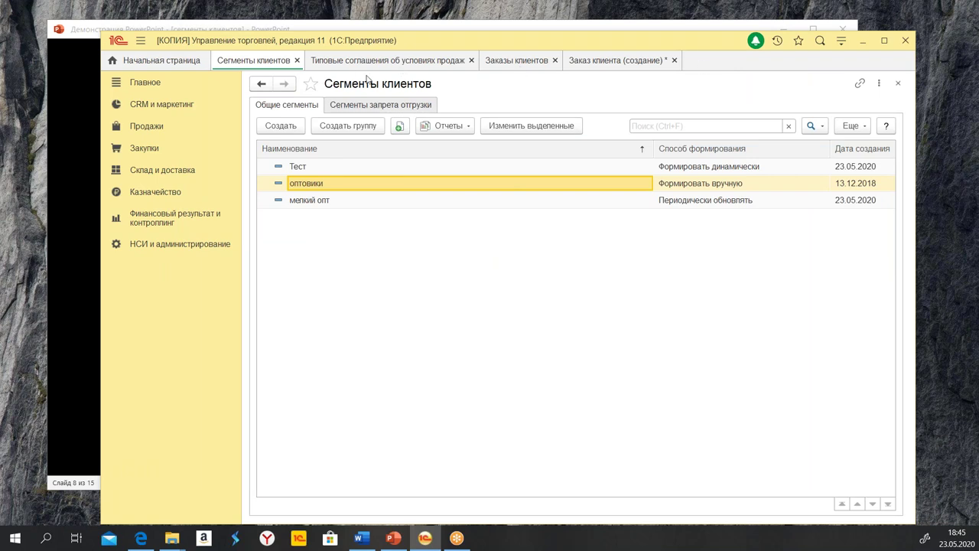
Back on the order, set its agreement to Оптовое соглашение and check the goods list
{"action": "left_click", "coordinate": [898, 83]}
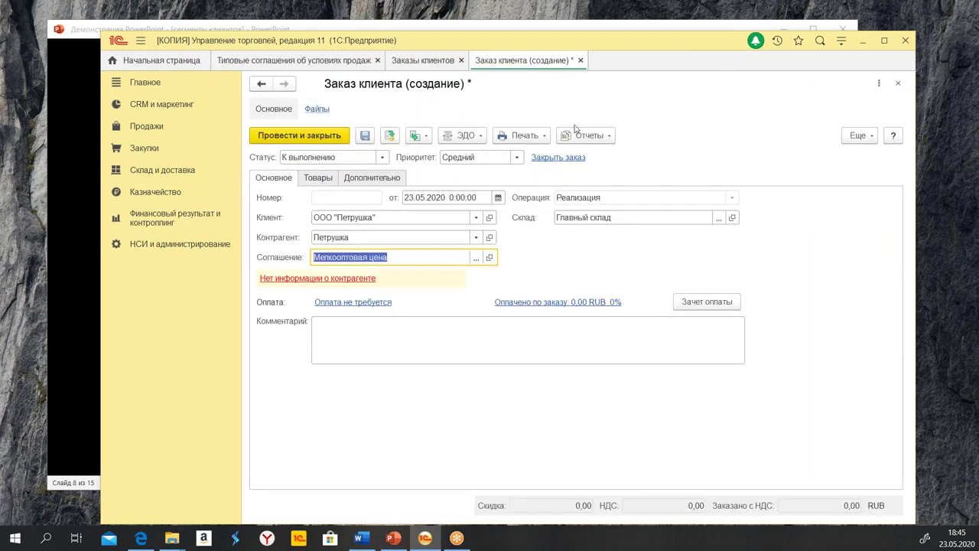
{"action": "left_click", "coordinate": [476, 257]}
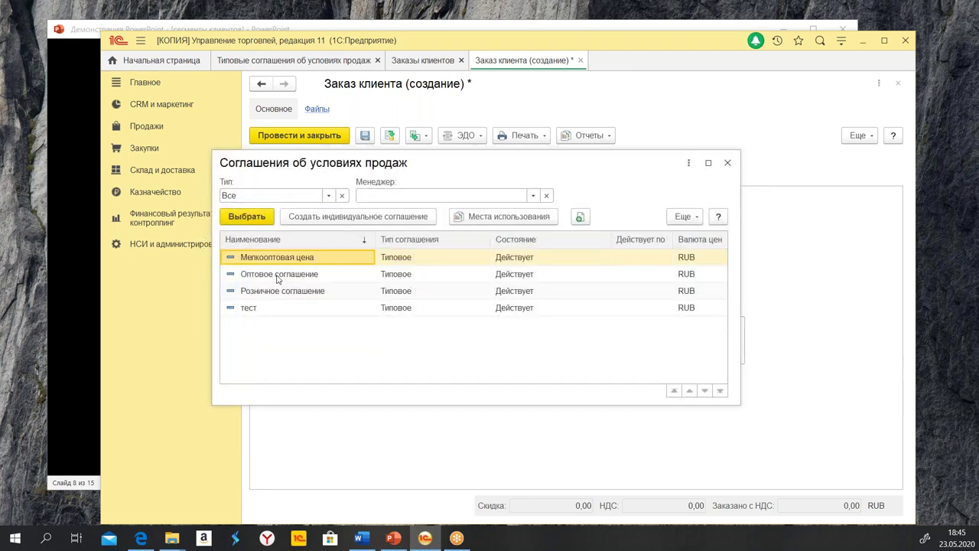
{"action": "double_click", "coordinate": [277, 275]}
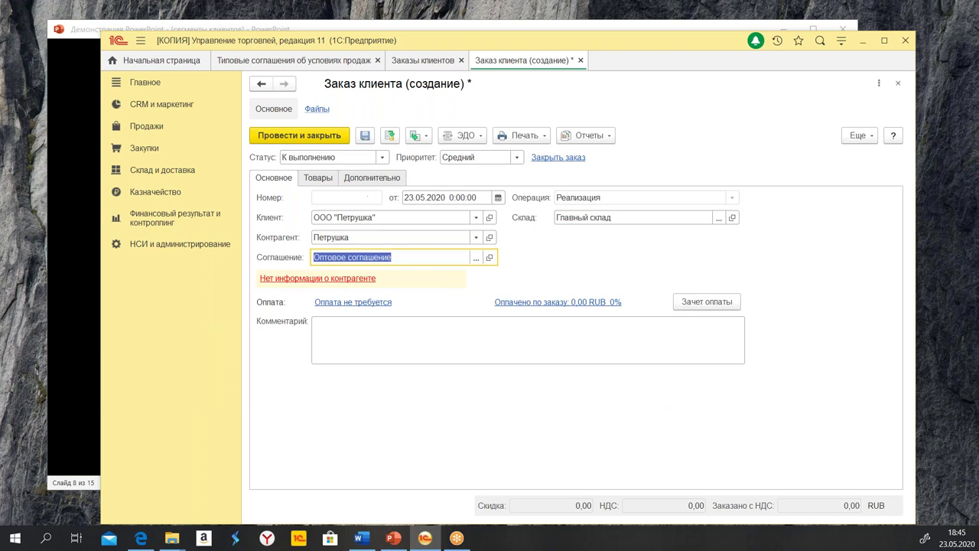
{"action": "left_click", "coordinate": [318, 178]}
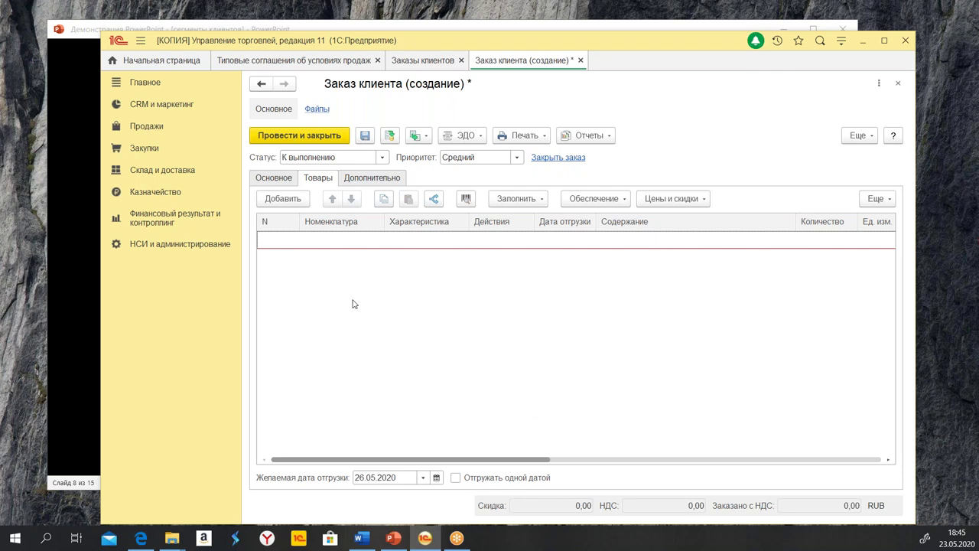
{"action": "left_click", "coordinate": [266, 182]}
Switch the order's agreement to тест, briefly reverting to Оптовое соглашение before settling on тест
{"action": "left_click", "coordinate": [477, 258]}
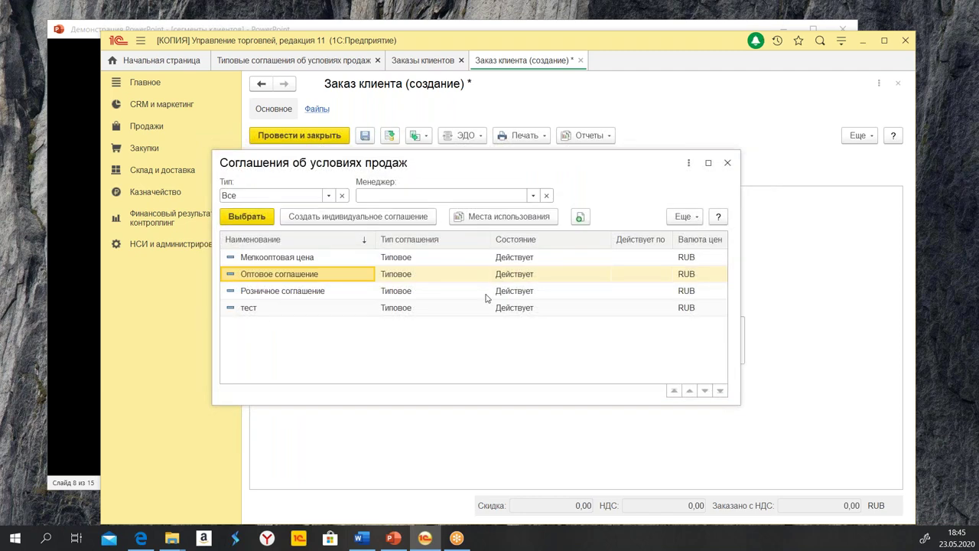
{"action": "double_click", "coordinate": [306, 309]}
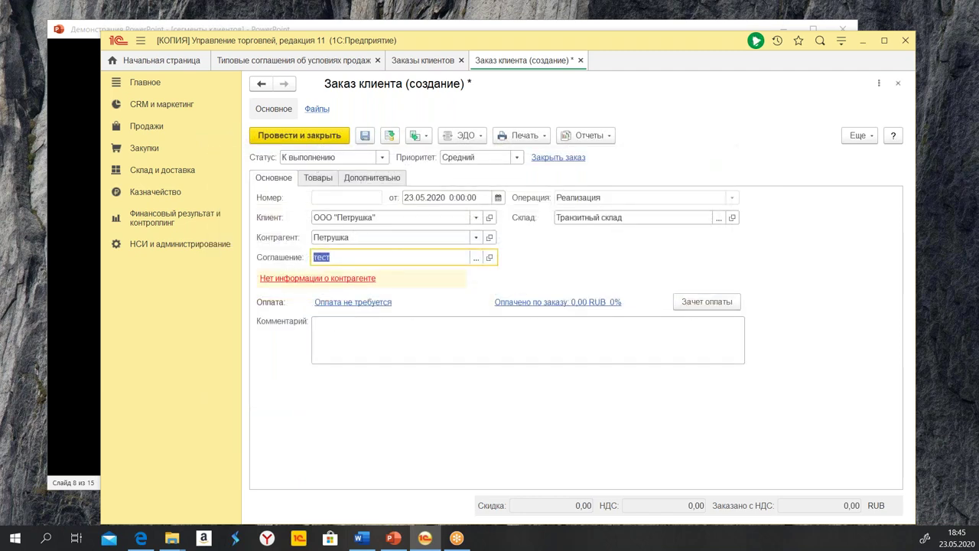
{"action": "left_click", "coordinate": [478, 259]}
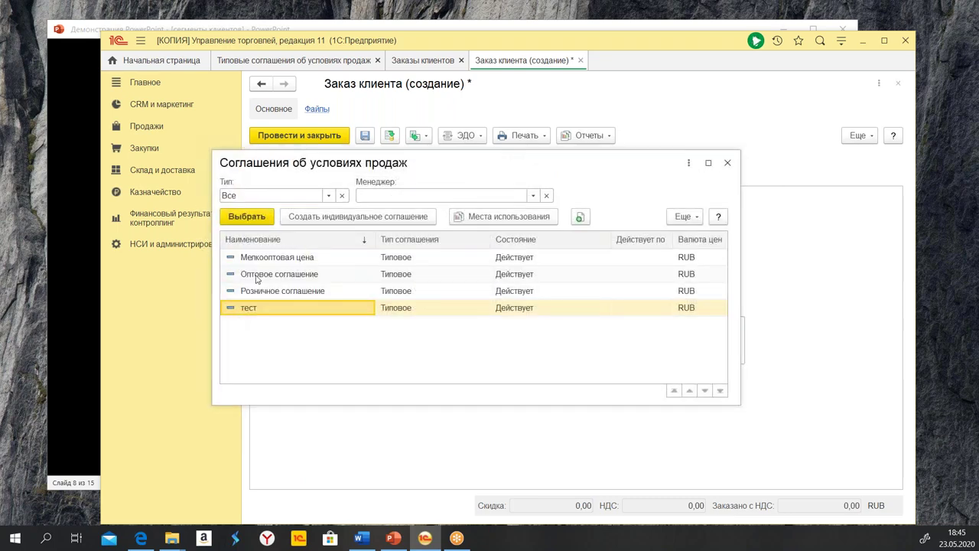
{"action": "double_click", "coordinate": [267, 275]}
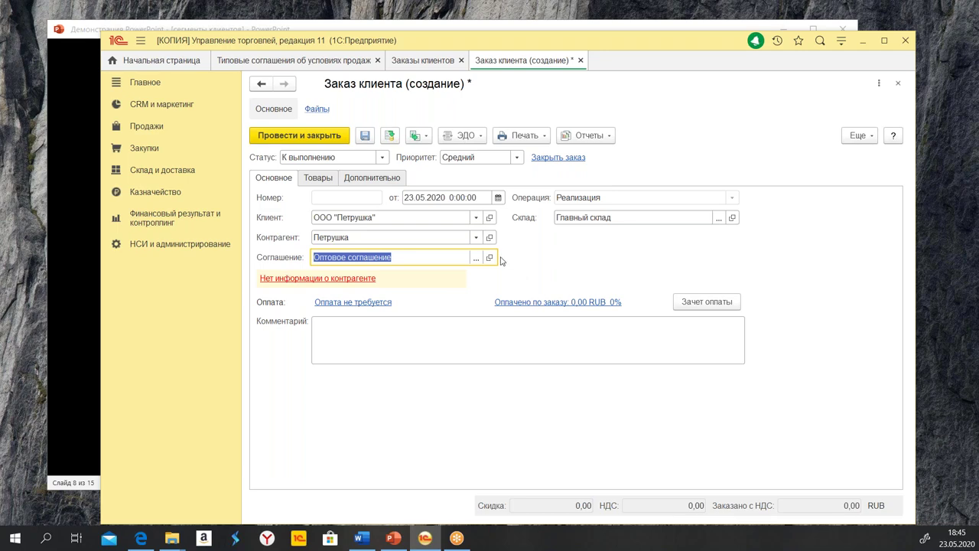
{"action": "left_click", "coordinate": [474, 259]}
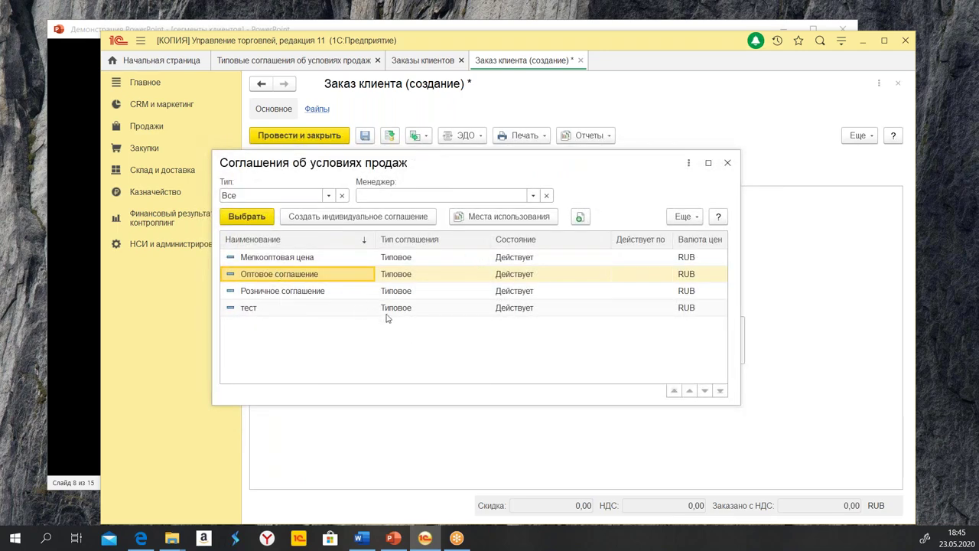
{"action": "left_click", "coordinate": [418, 307]}
{"action": "double_click", "coordinate": [308, 307]}
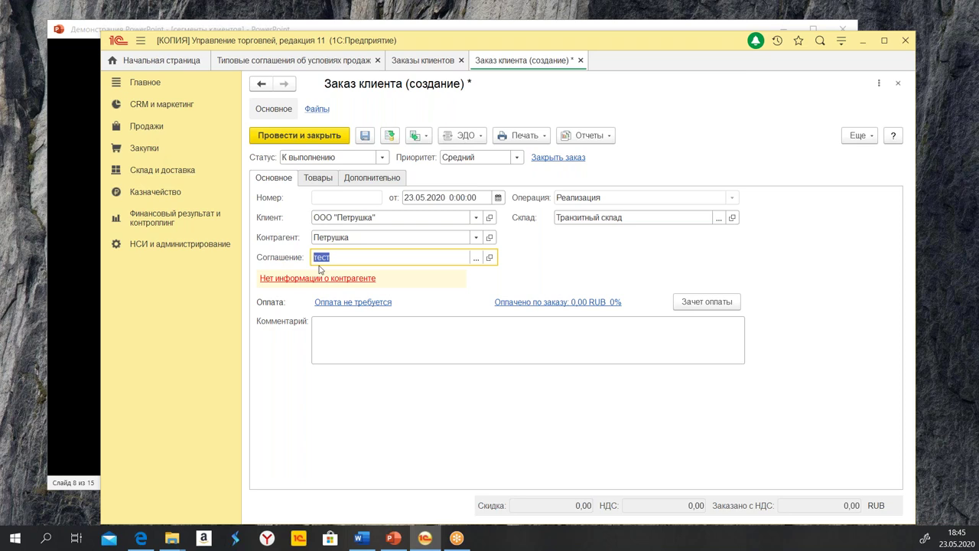
{"action": "left_click", "coordinate": [476, 257]}
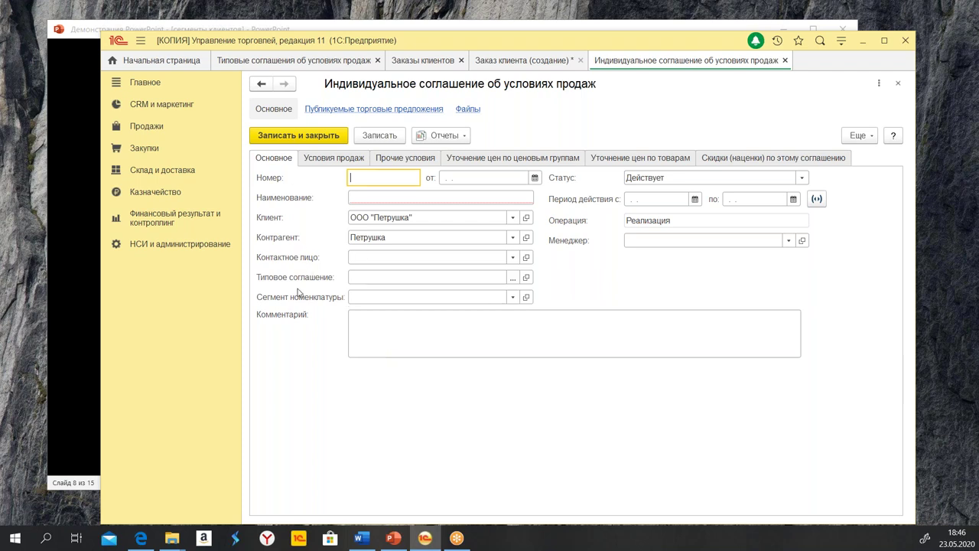
Base the new individual agreement on the тест standard agreement
{"action": "left_click", "coordinate": [399, 277]}
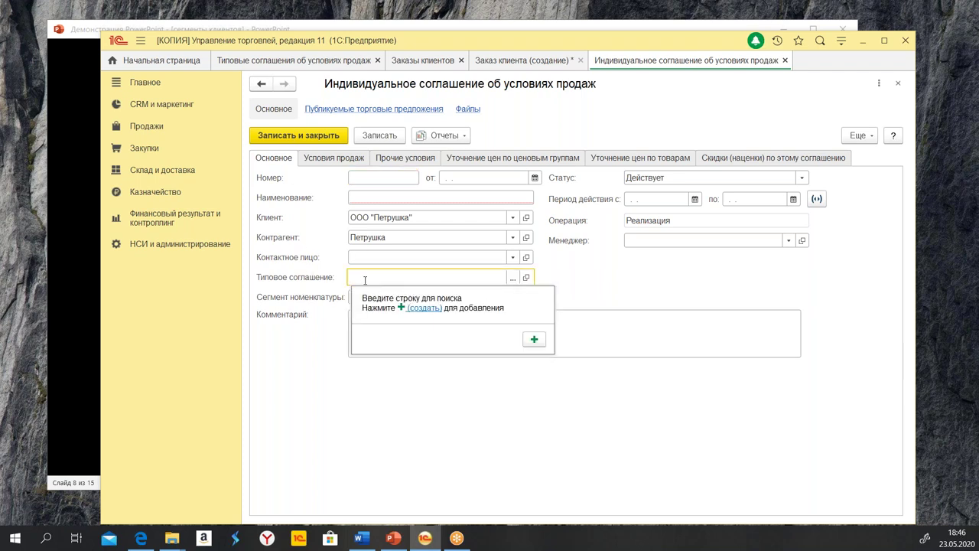
{"action": "left_click", "coordinate": [514, 277]}
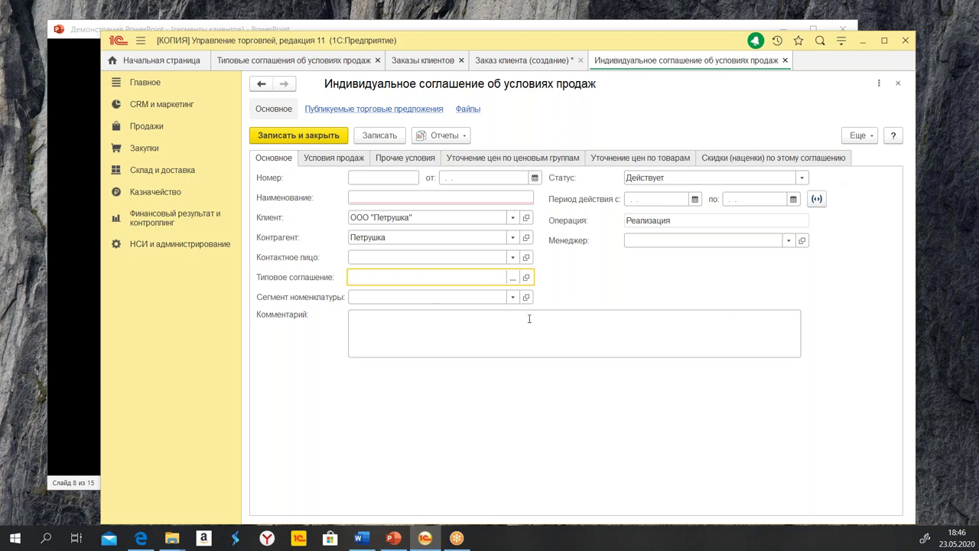
{"action": "left_click", "coordinate": [514, 279]}
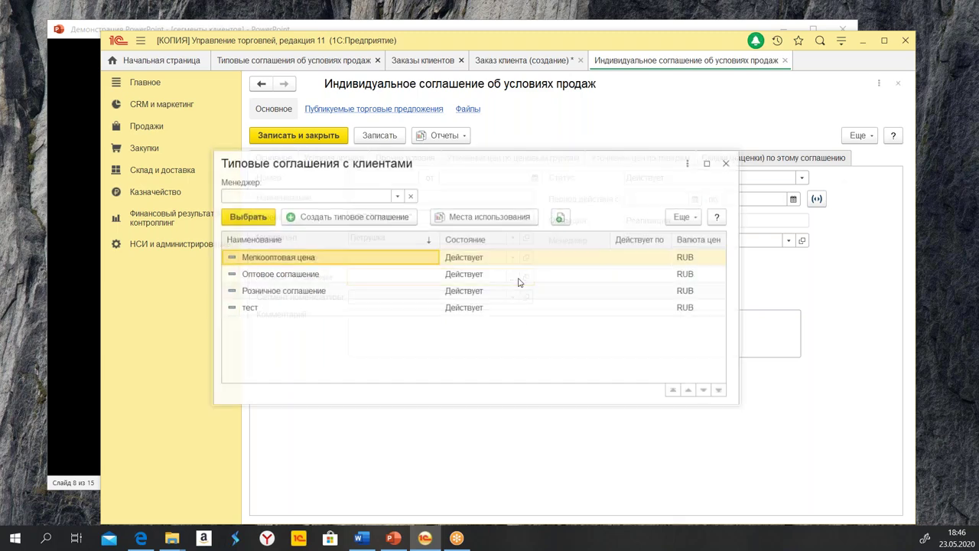
{"action": "left_click", "coordinate": [304, 310]}
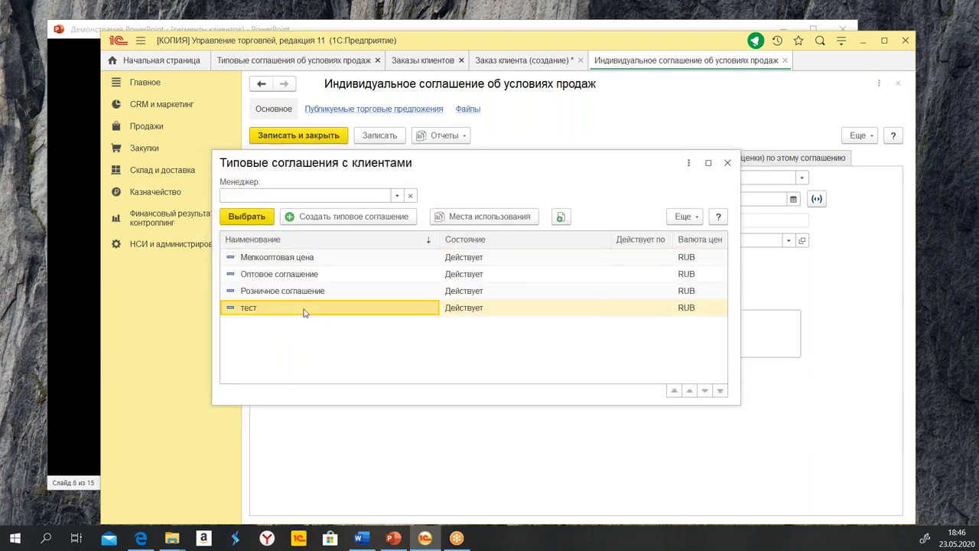
{"action": "double_click", "coordinate": [303, 312]}
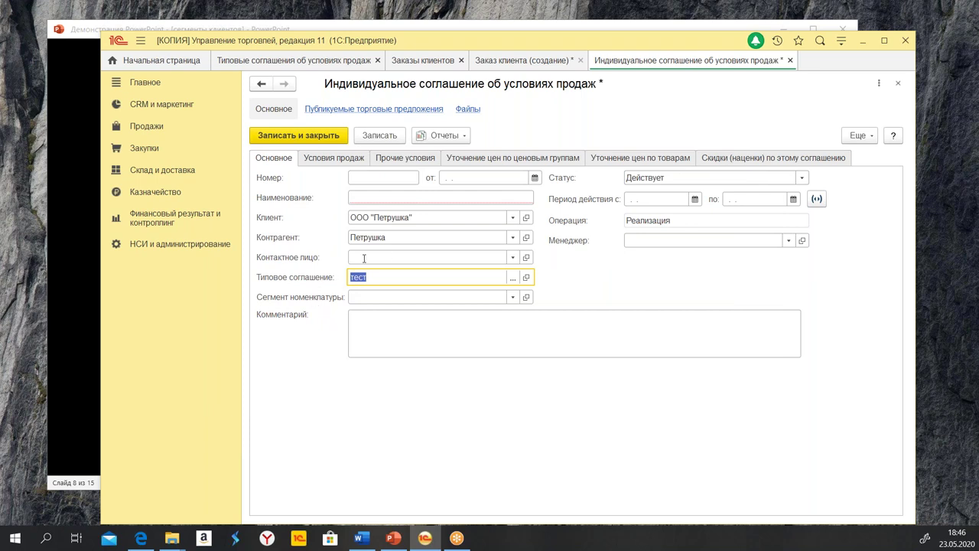
Review the agreement's Условия продаж and Скидки, then close it without saving
{"action": "left_click", "coordinate": [322, 157]}
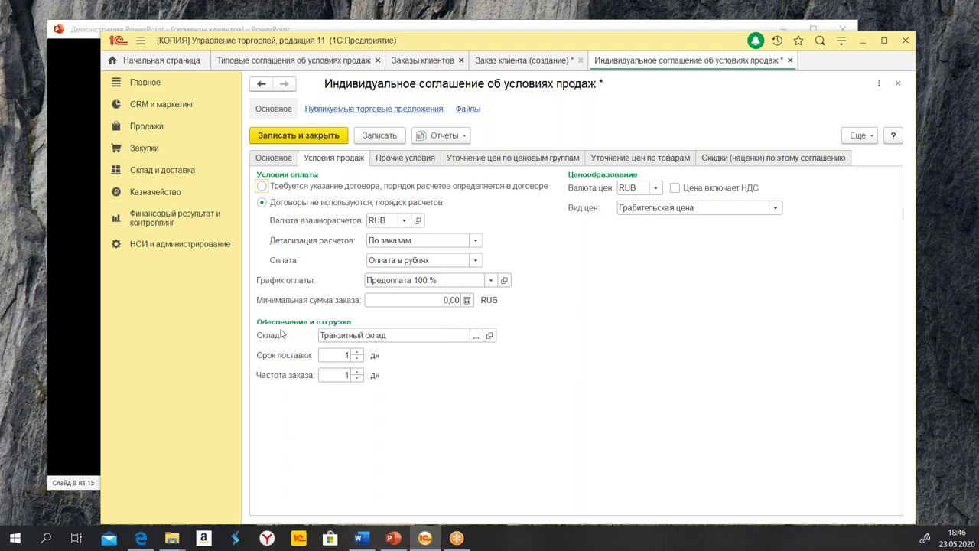
{"action": "left_click", "coordinate": [744, 159]}
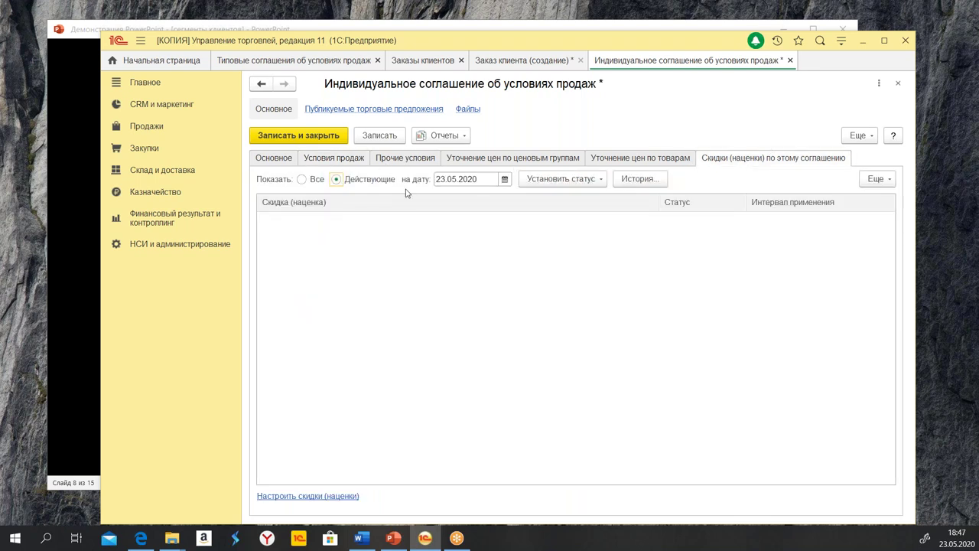
{"action": "left_click", "coordinate": [263, 160]}
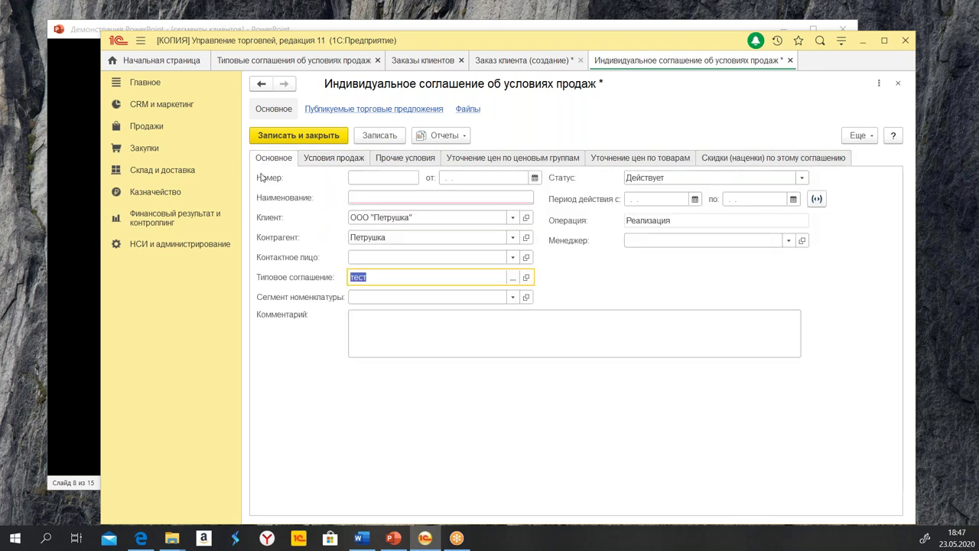
{"action": "left_click", "coordinate": [791, 61]}
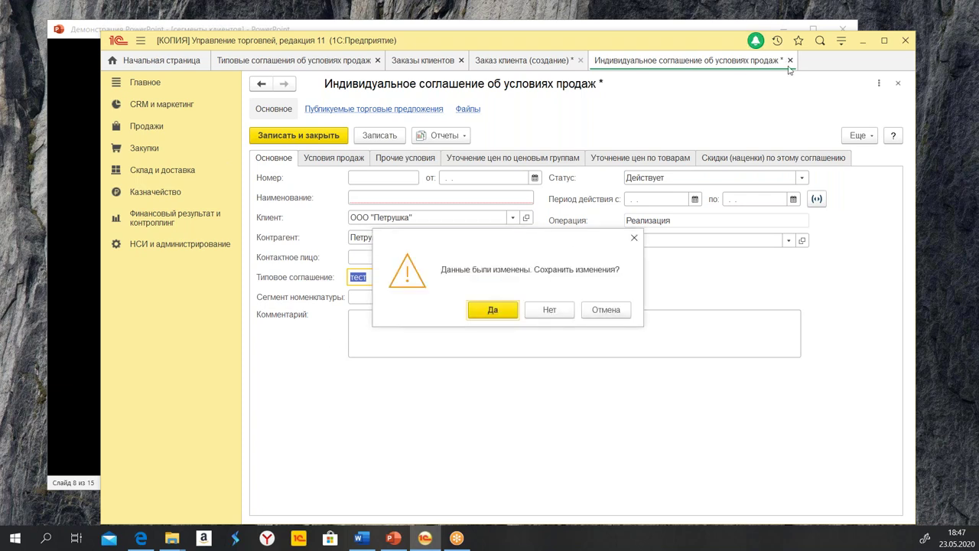
{"action": "left_click", "coordinate": [550, 309]}
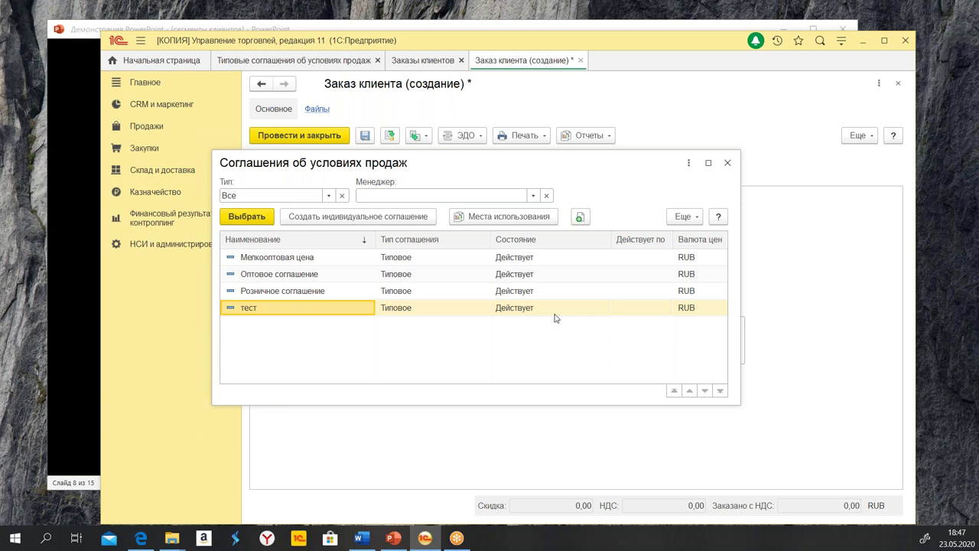
Close the agreements list, discard the unsaved customer order, and close the orders and agreements tabs
{"action": "left_click", "coordinate": [727, 164]}
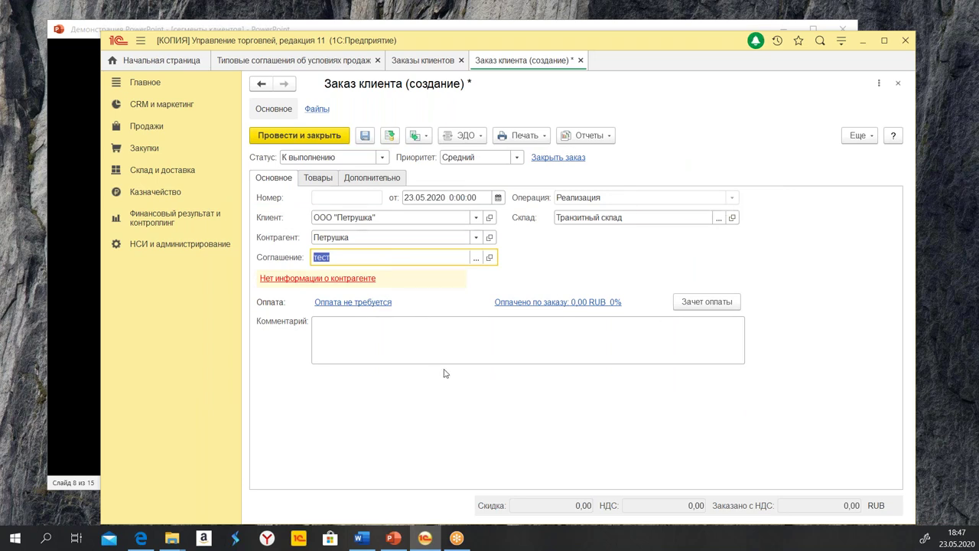
{"action": "left_click", "coordinate": [580, 60]}
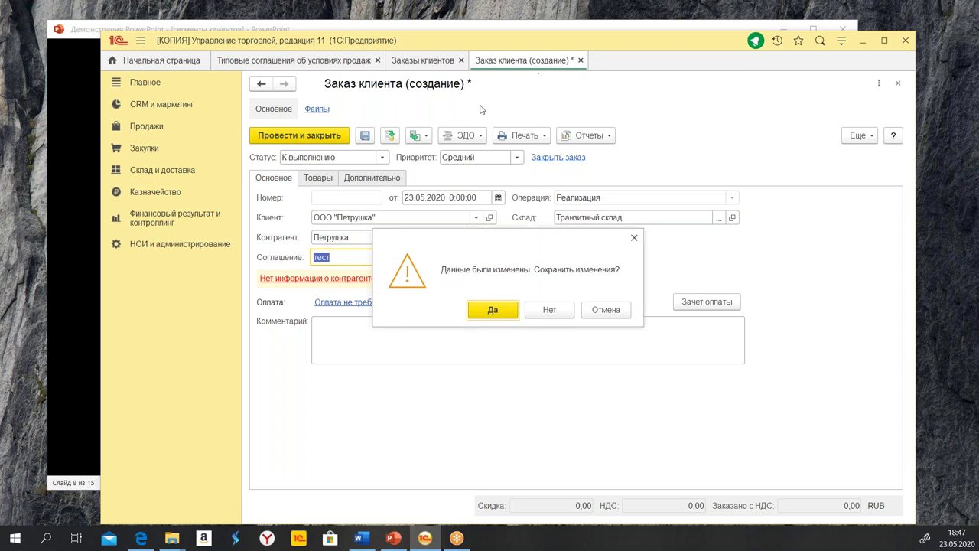
{"action": "left_click", "coordinate": [549, 310]}
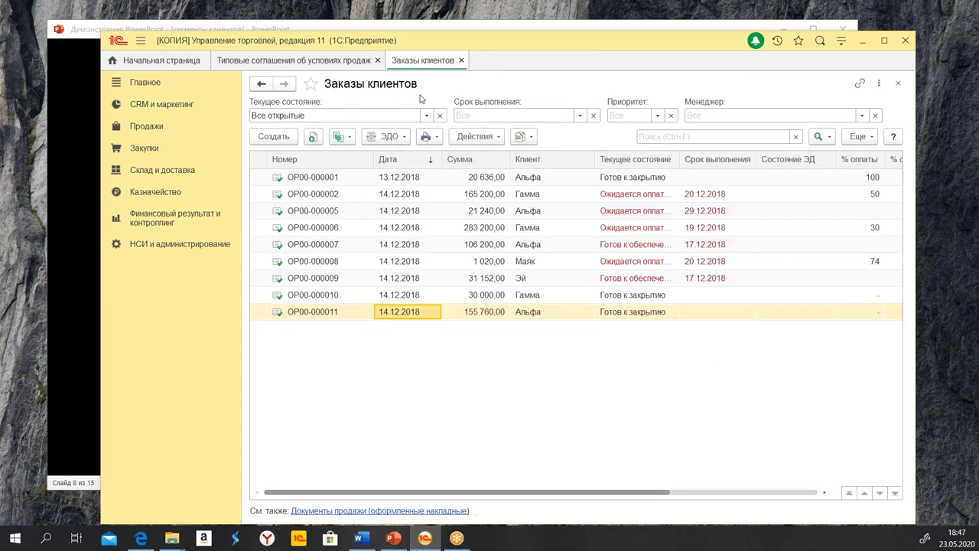
{"action": "left_click", "coordinate": [461, 60]}
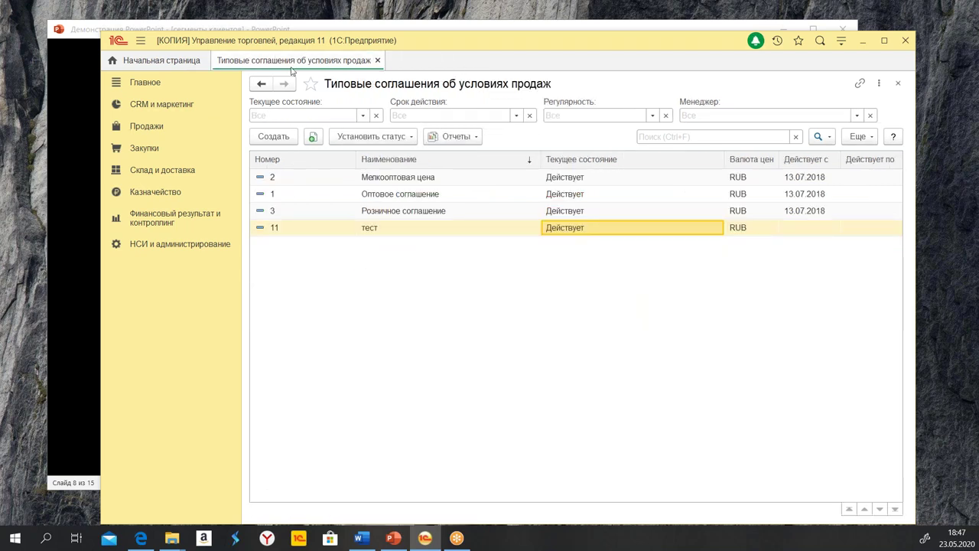
{"action": "left_click", "coordinate": [378, 60]}
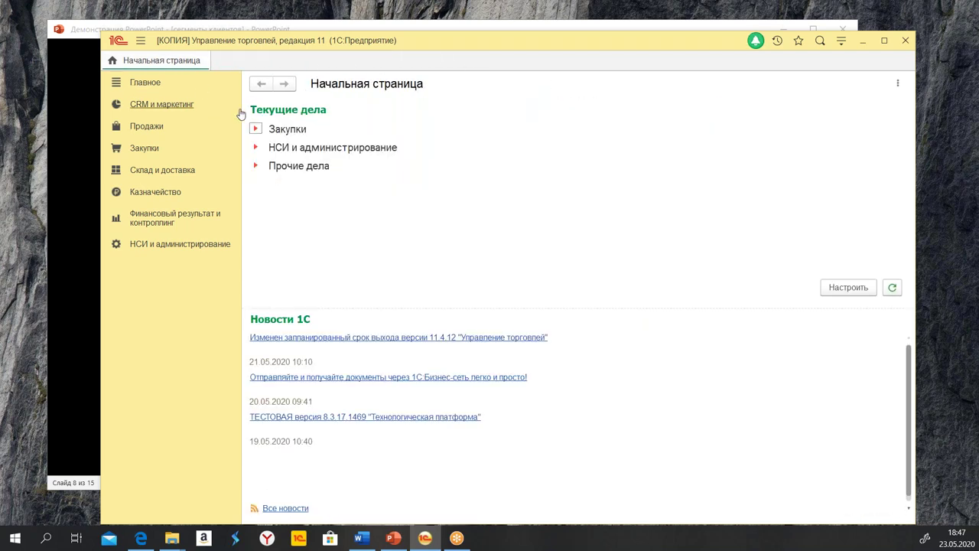
Open the CRM и маркетинг reports, then bring the PowerPoint course presentation forward
{"action": "left_click", "coordinate": [164, 108]}
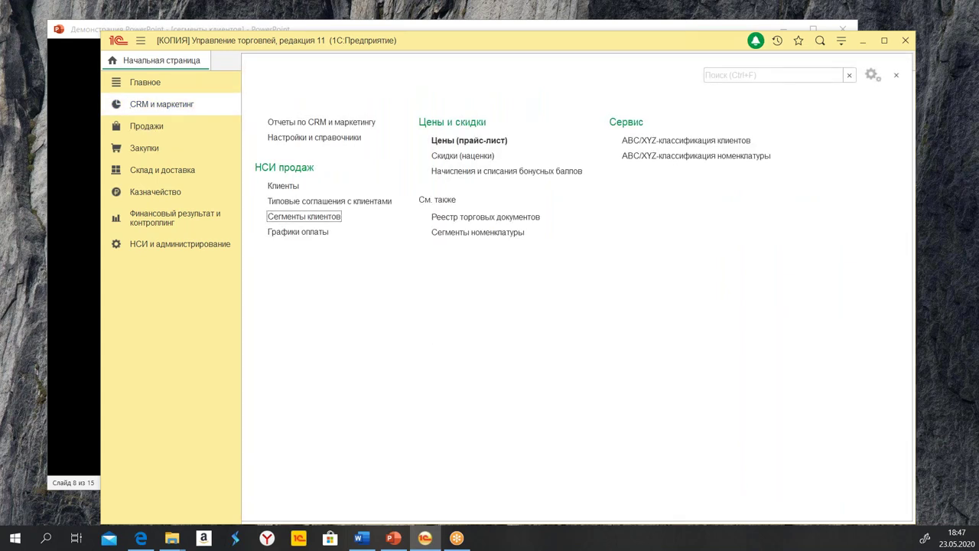
{"action": "left_click", "coordinate": [315, 123]}
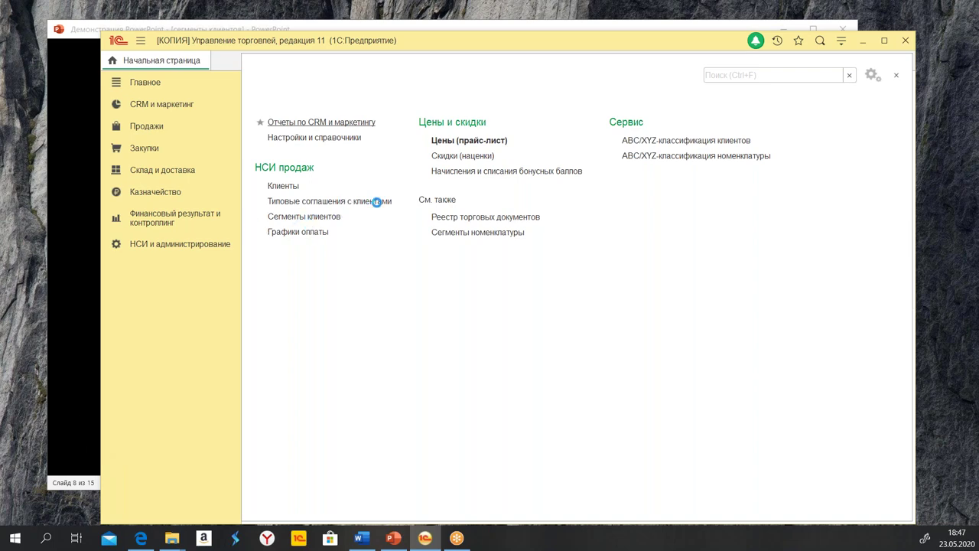
{"action": "left_click", "coordinate": [80, 346]}
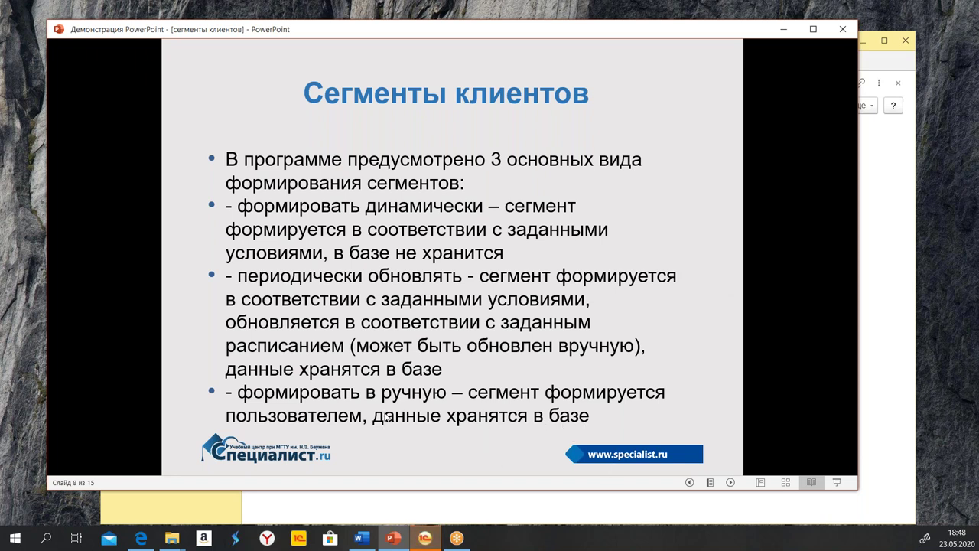
Advance from Создание сегмента to the Остались вопросы? slide, then return to 1С
{"action": "left_click", "coordinate": [529, 418]}
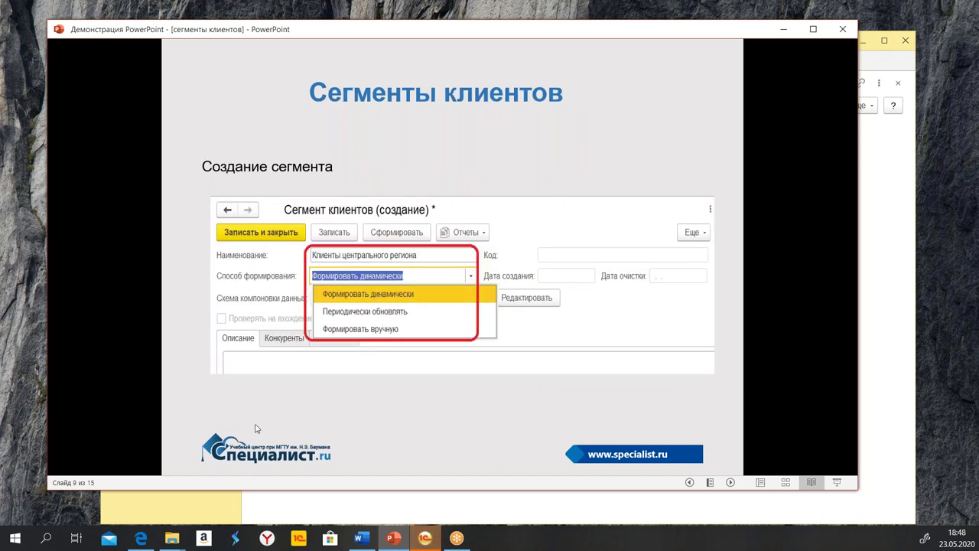
{"action": "left_click", "coordinate": [690, 483]}
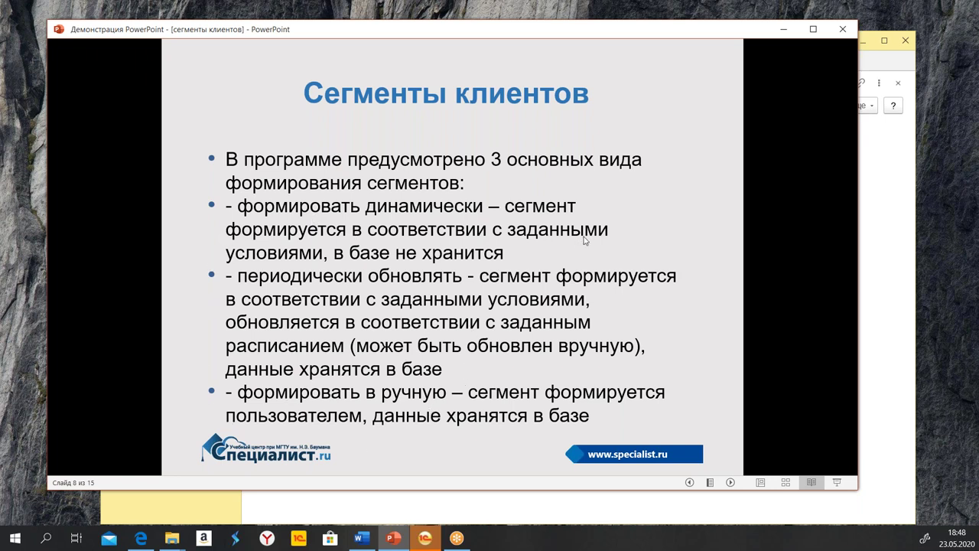
{"action": "left_click", "coordinate": [731, 482]}
{"action": "left_click", "coordinate": [731, 483]}
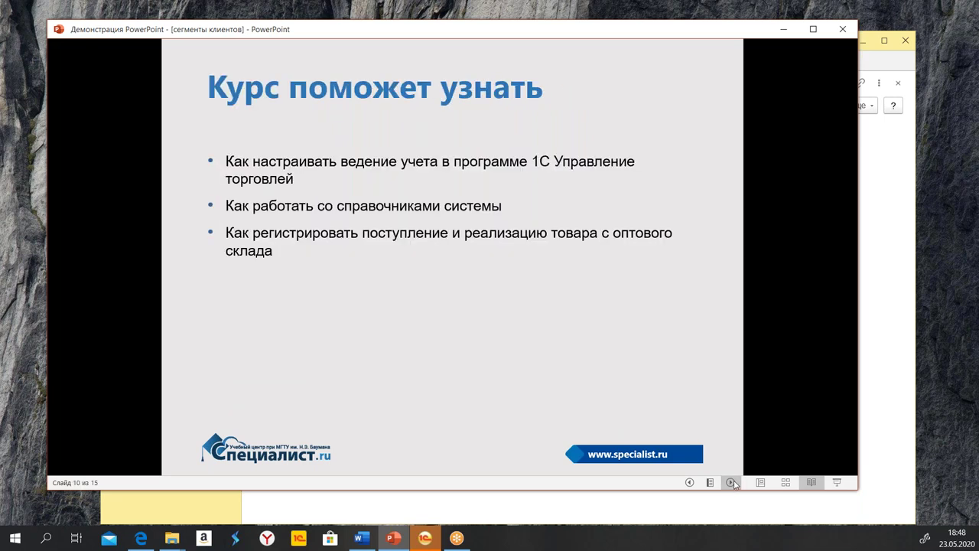
{"action": "left_click", "coordinate": [732, 483]}
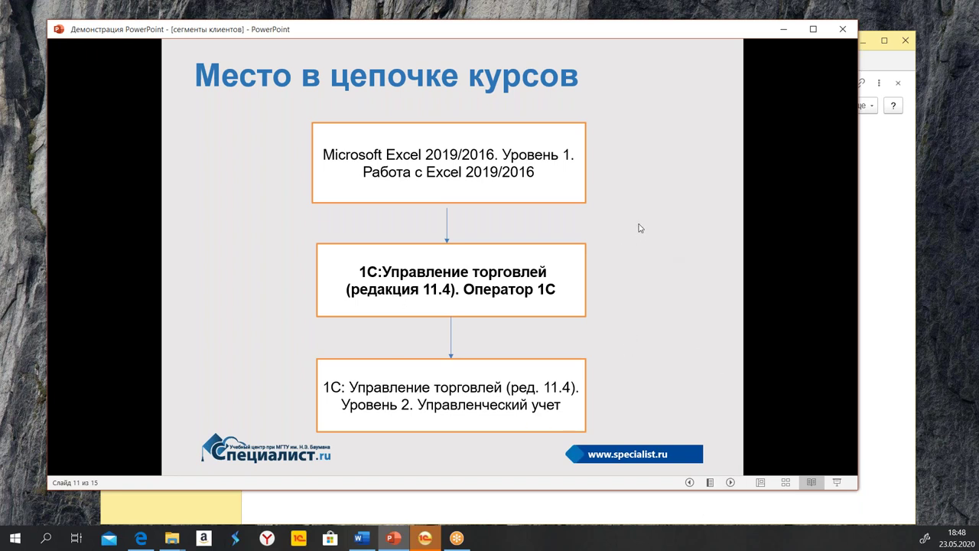
{"action": "left_click", "coordinate": [733, 482]}
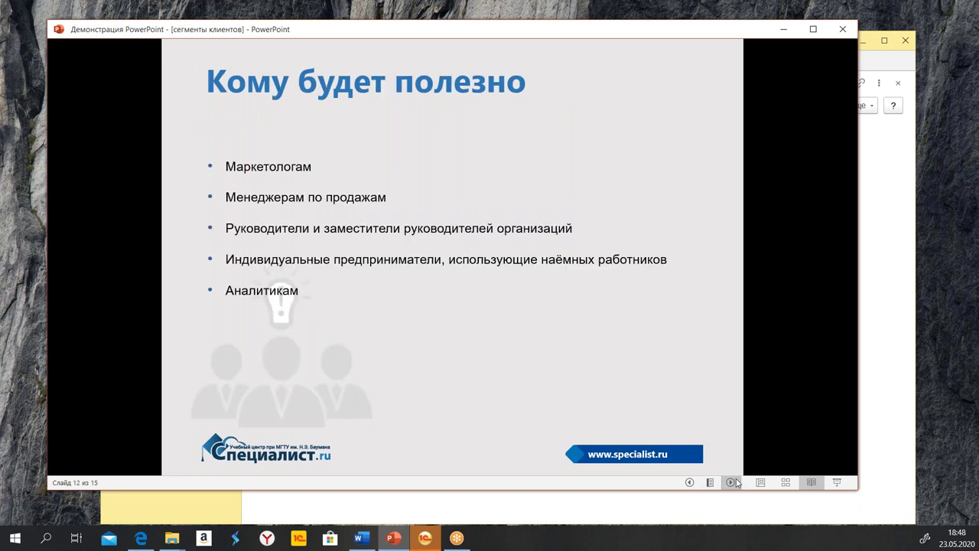
{"action": "left_click", "coordinate": [733, 483]}
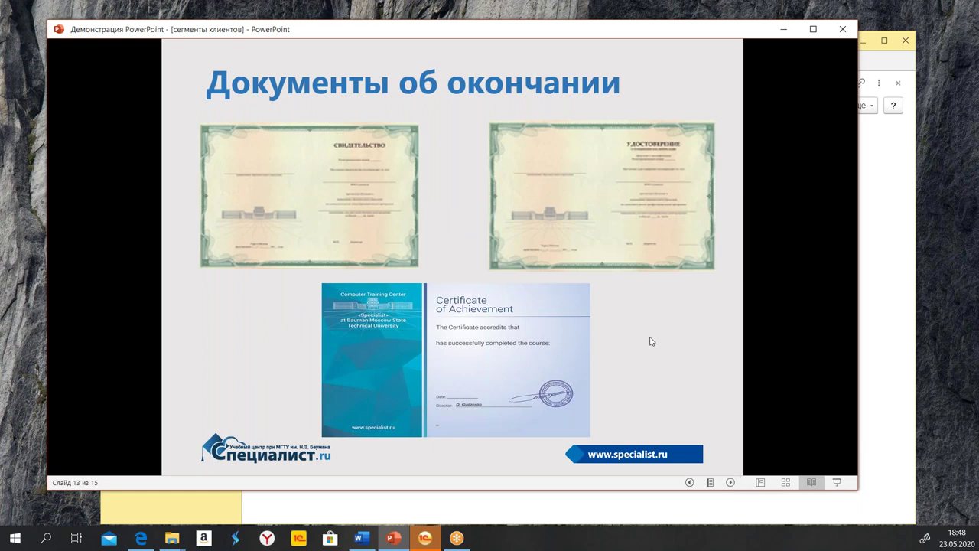
{"action": "left_click", "coordinate": [731, 483]}
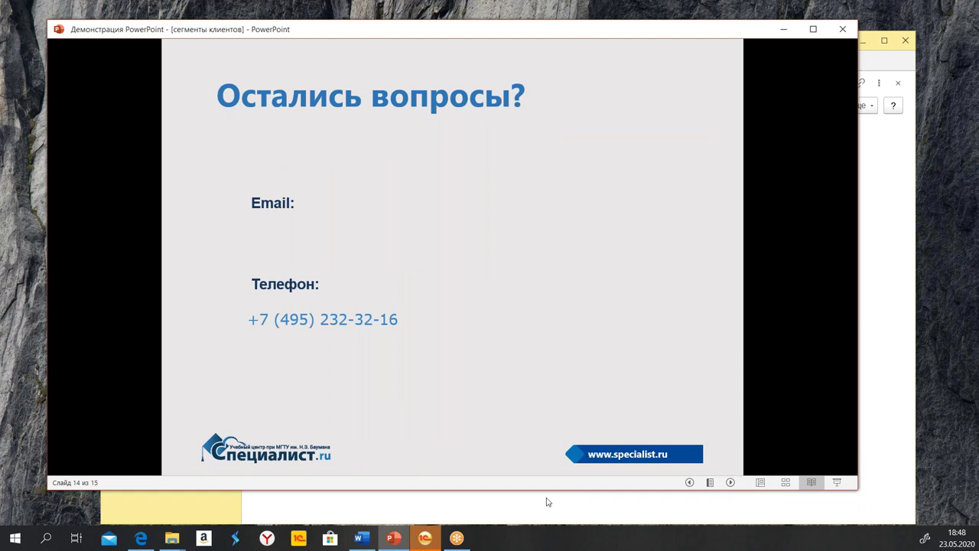
{"action": "left_click", "coordinate": [486, 510]}
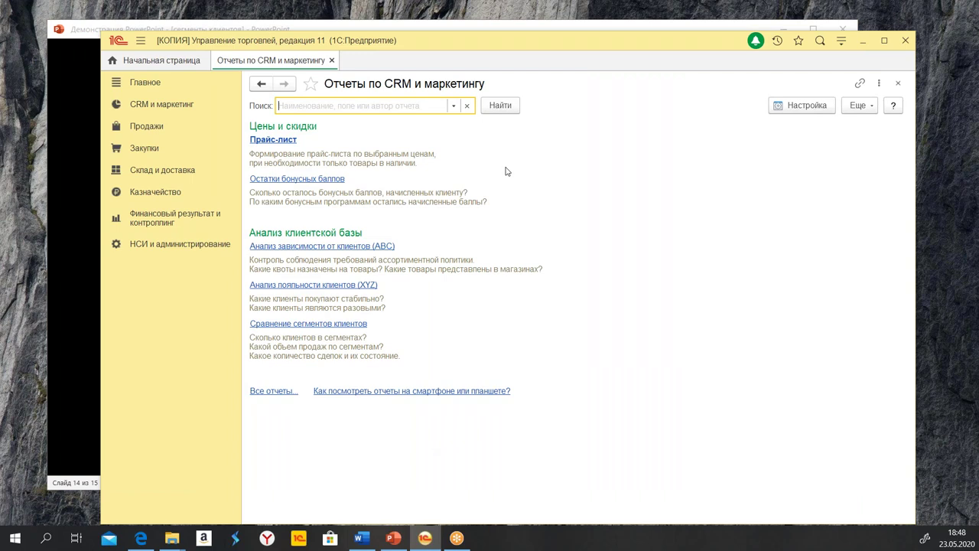